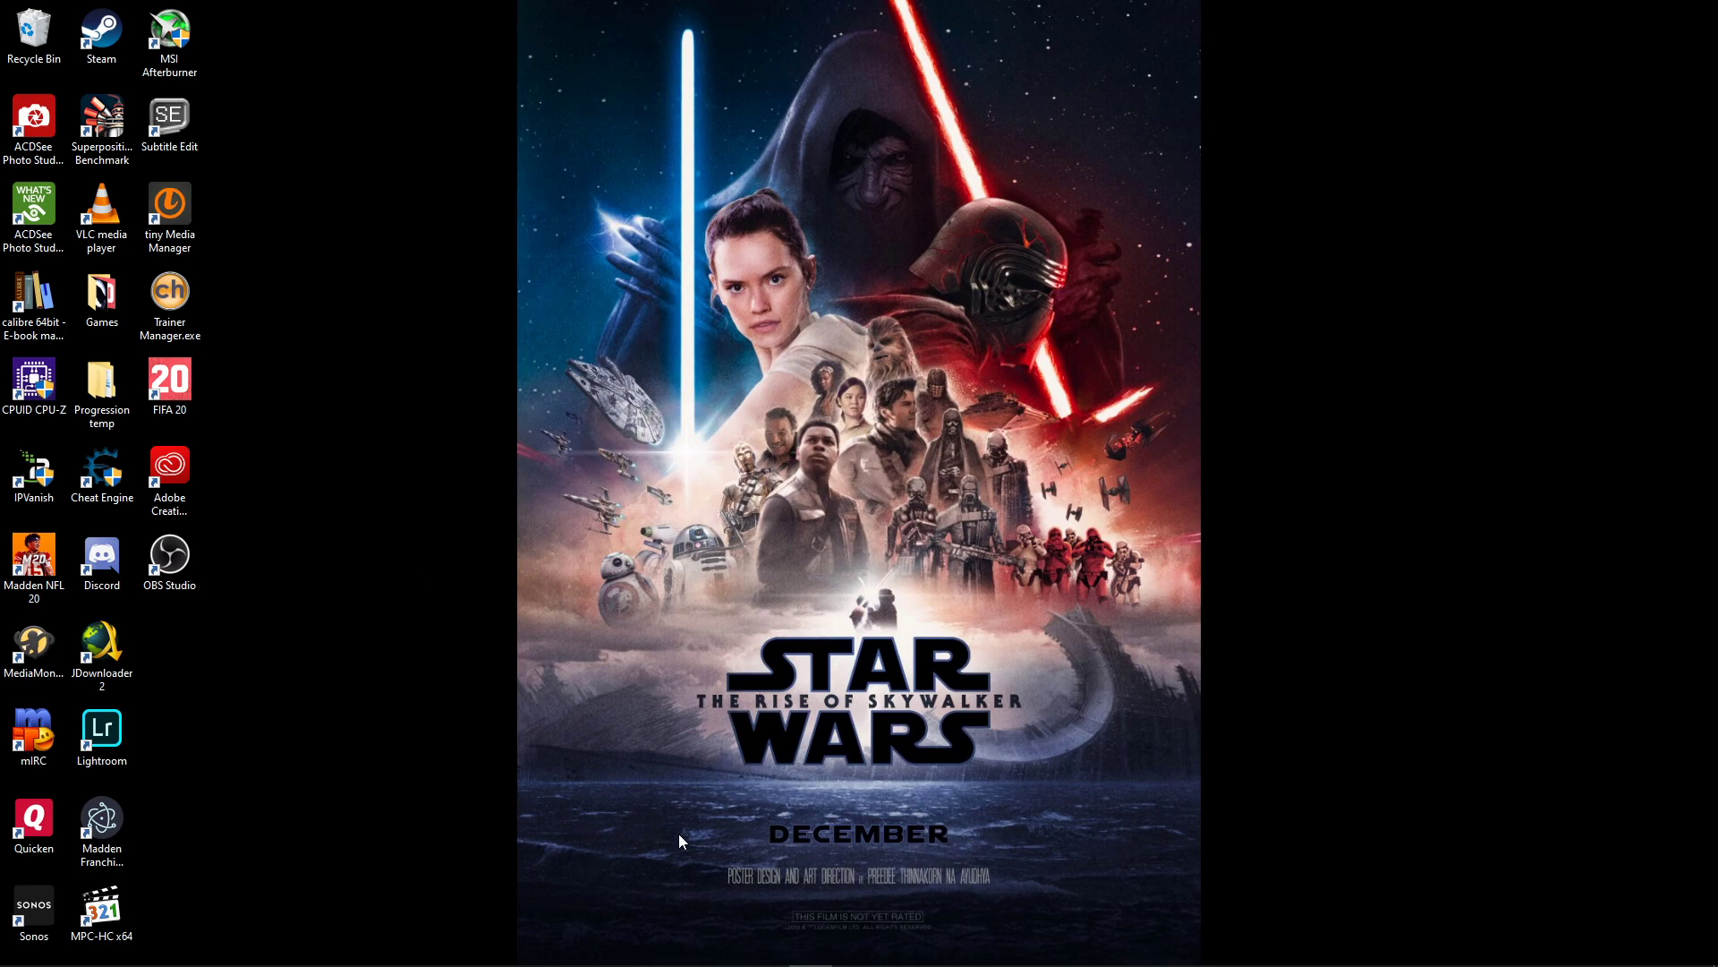
- Launch Madden NFL 20, lower the headphone volume to 6, and return to the game window
{"action": "mouse_move", "coordinate": [682, 962]}
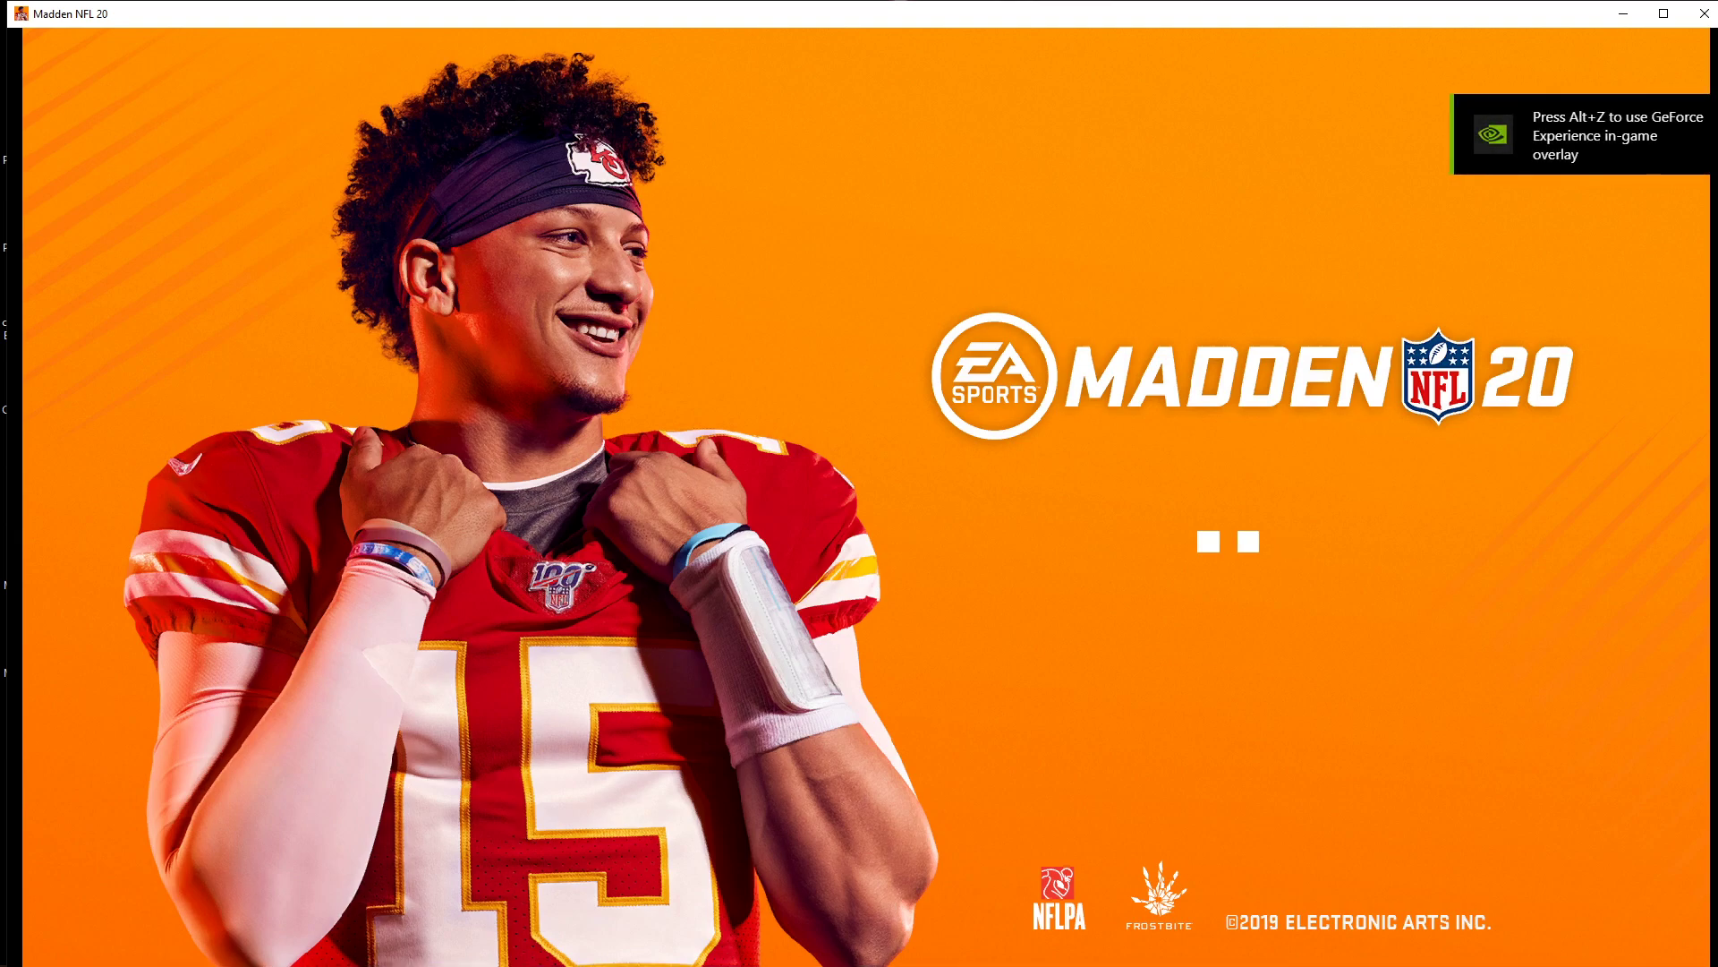
{"action": "key", "text": "super"}
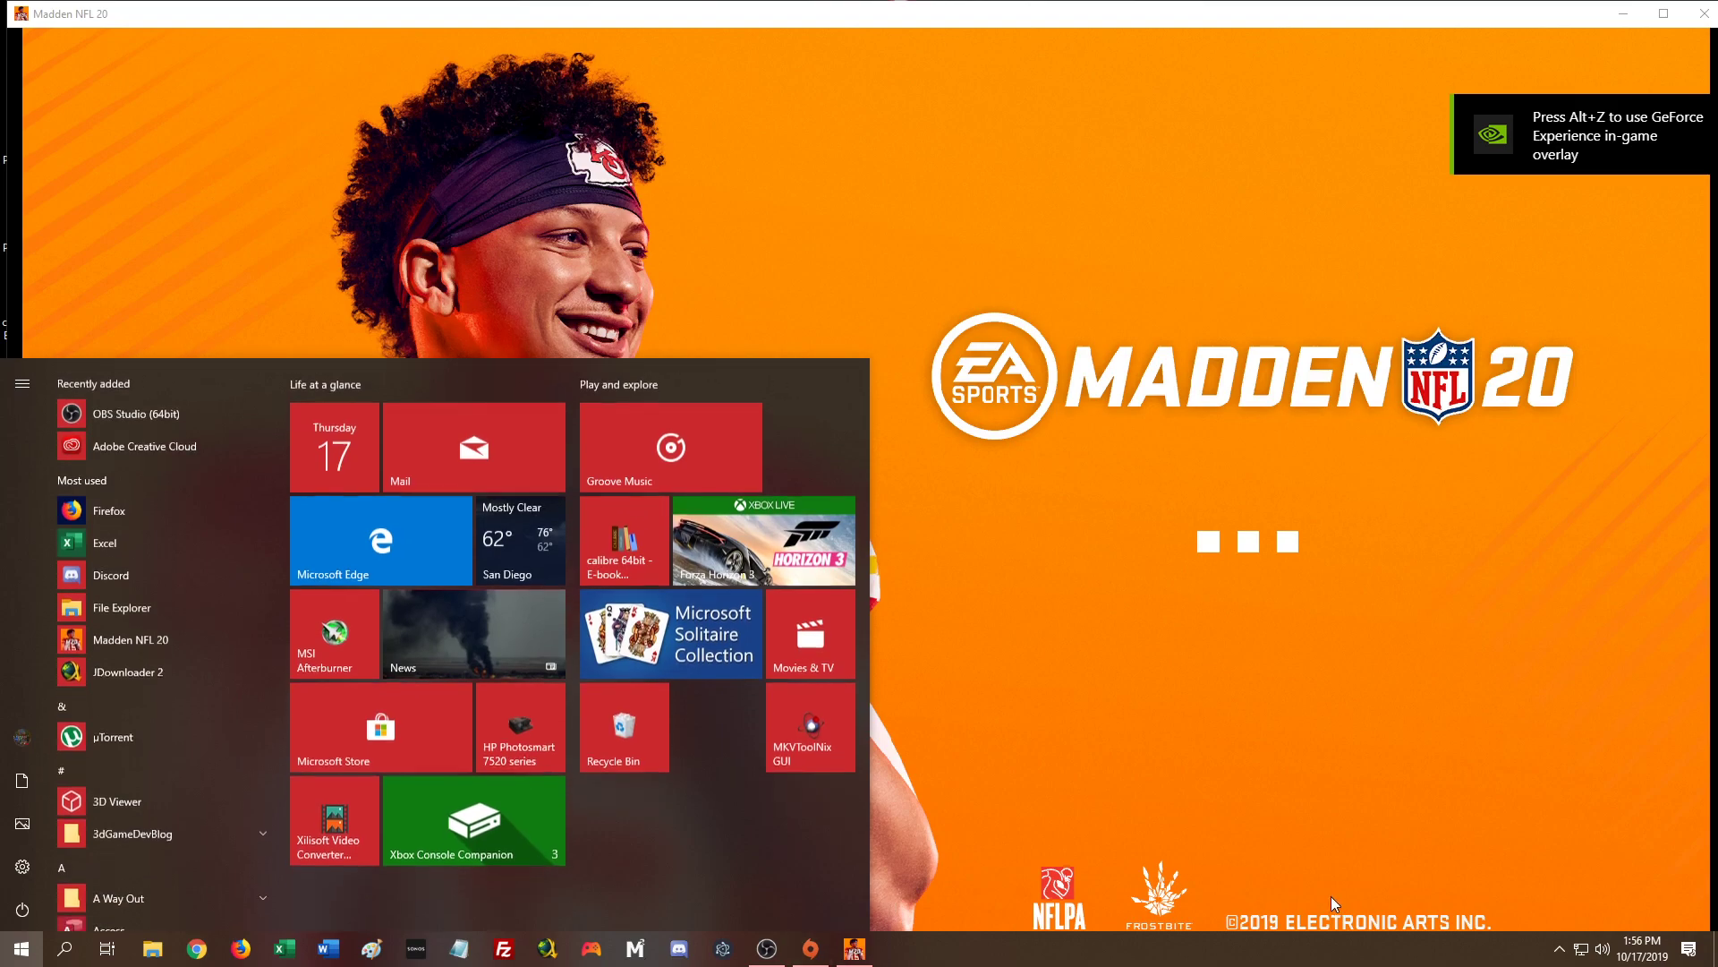
{"action": "left_click", "coordinate": [1603, 950]}
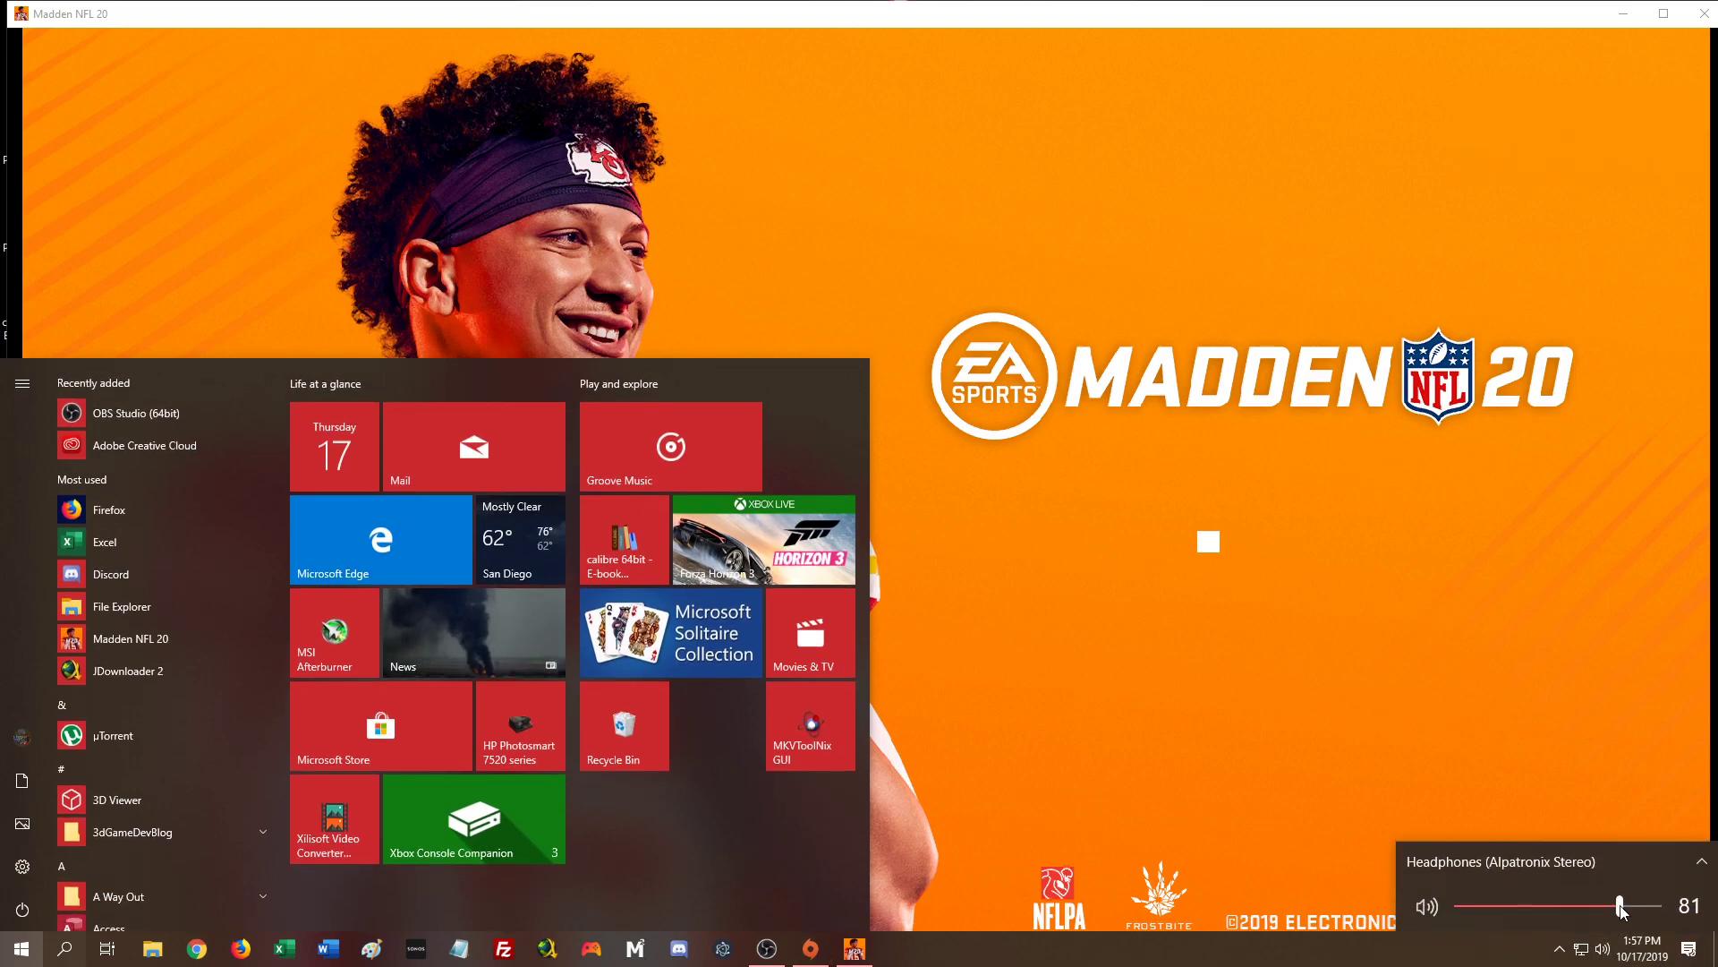
{"action": "left_click_drag", "start_coordinate": [1620, 908], "coordinate": [1466, 902]}
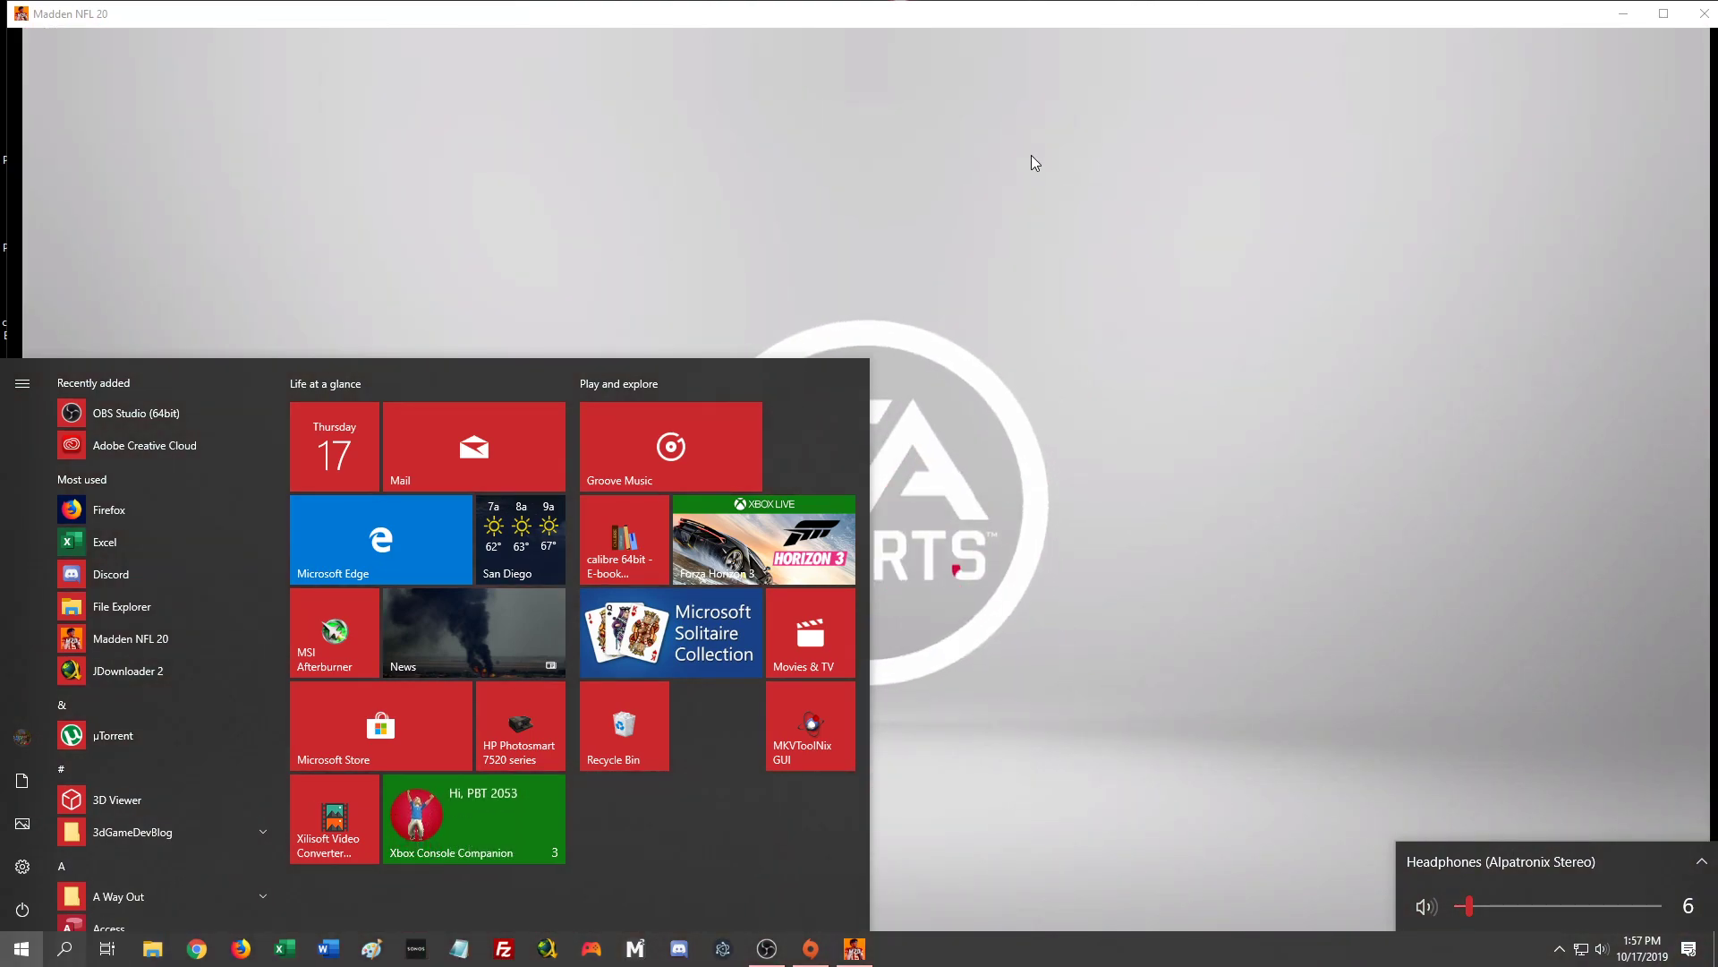
{"action": "left_click", "coordinate": [1031, 154]}
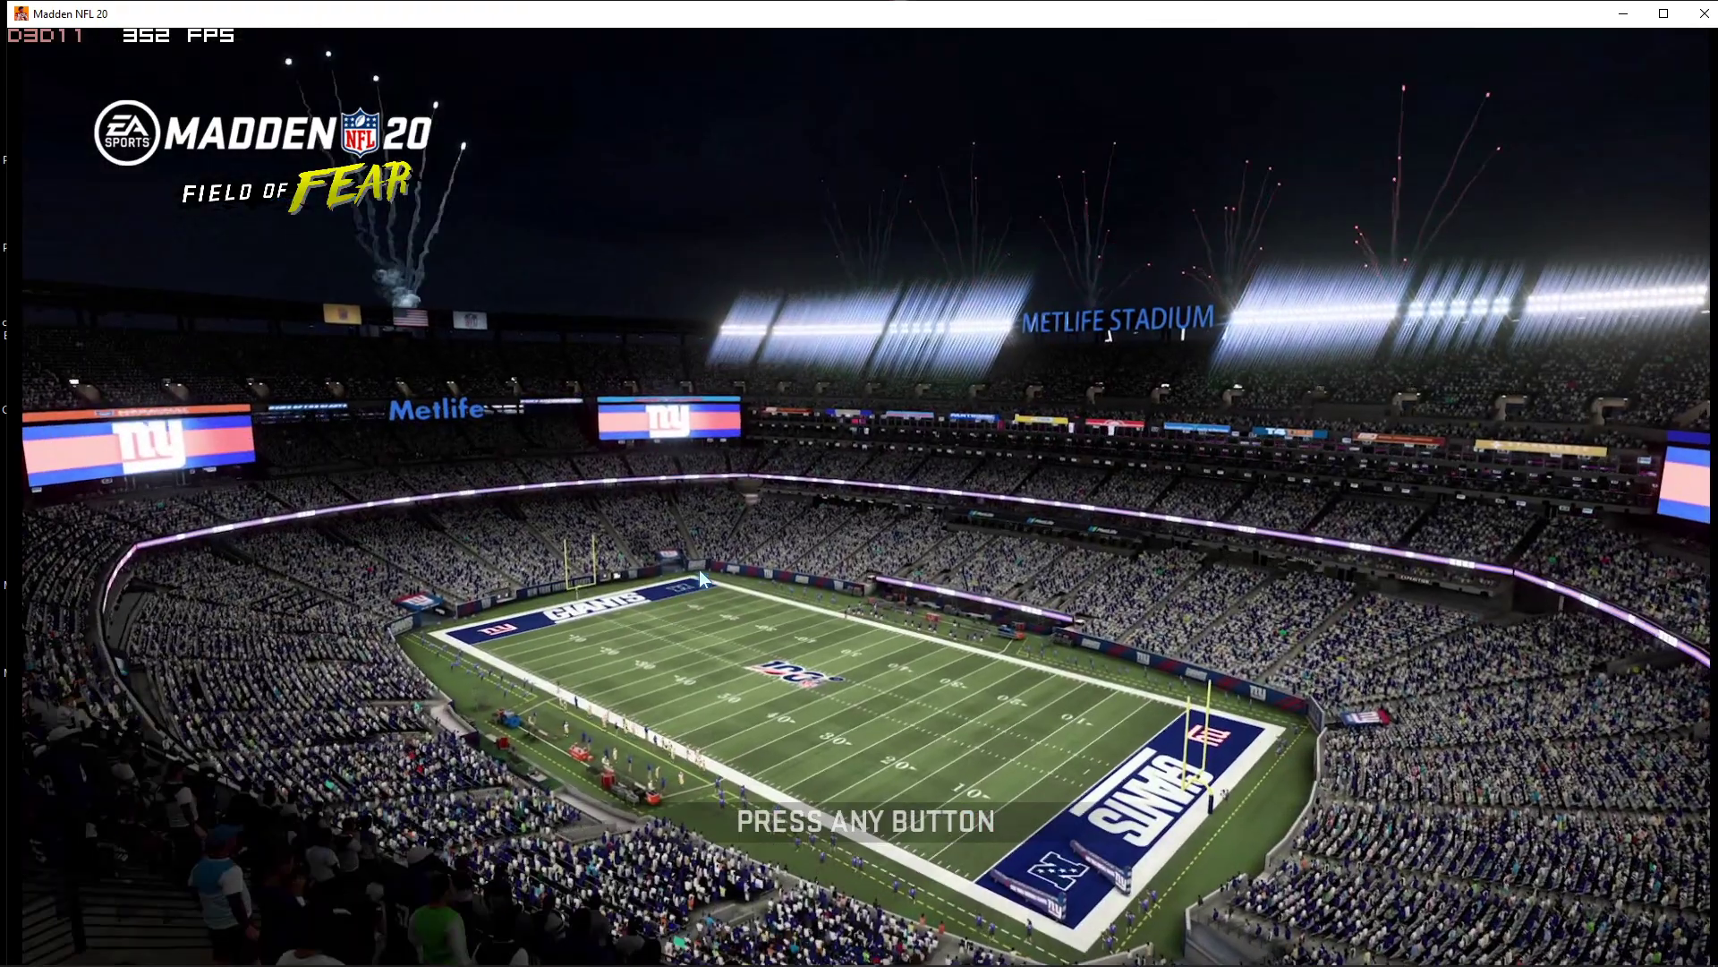
- Go past the title screen and dismiss the announcement, and enter Franchise mode's saved franchise selection
{"action": "left_click", "coordinate": [637, 501]}
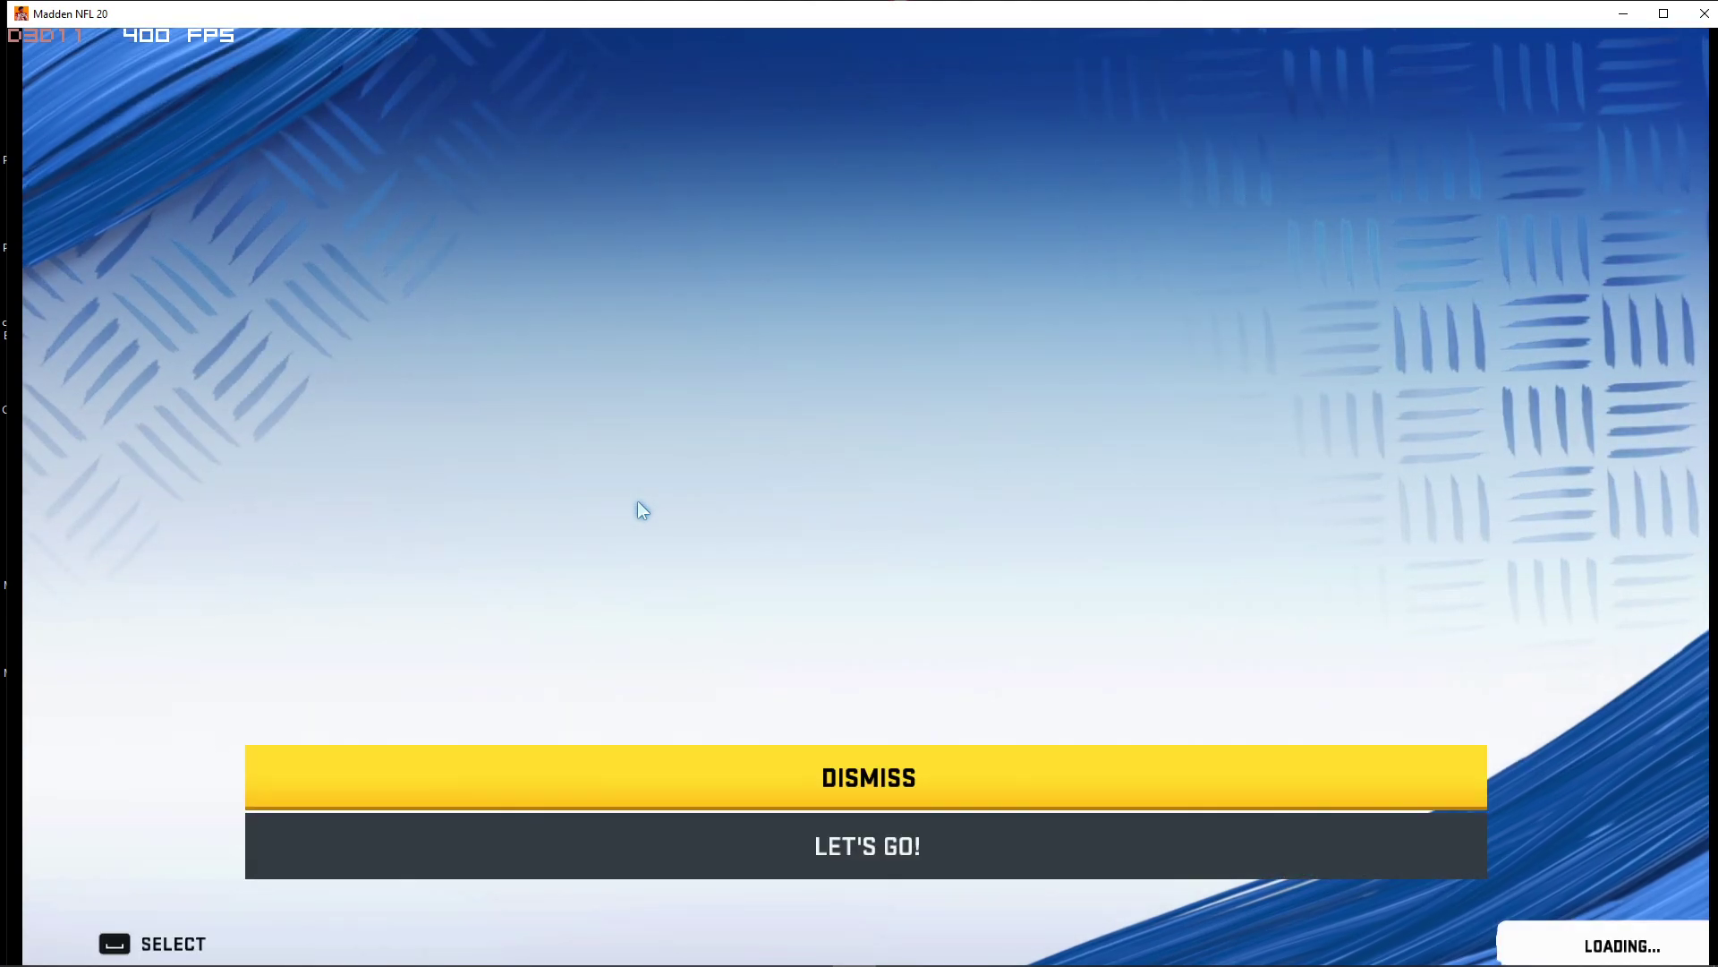
{"action": "key", "text": "space"}
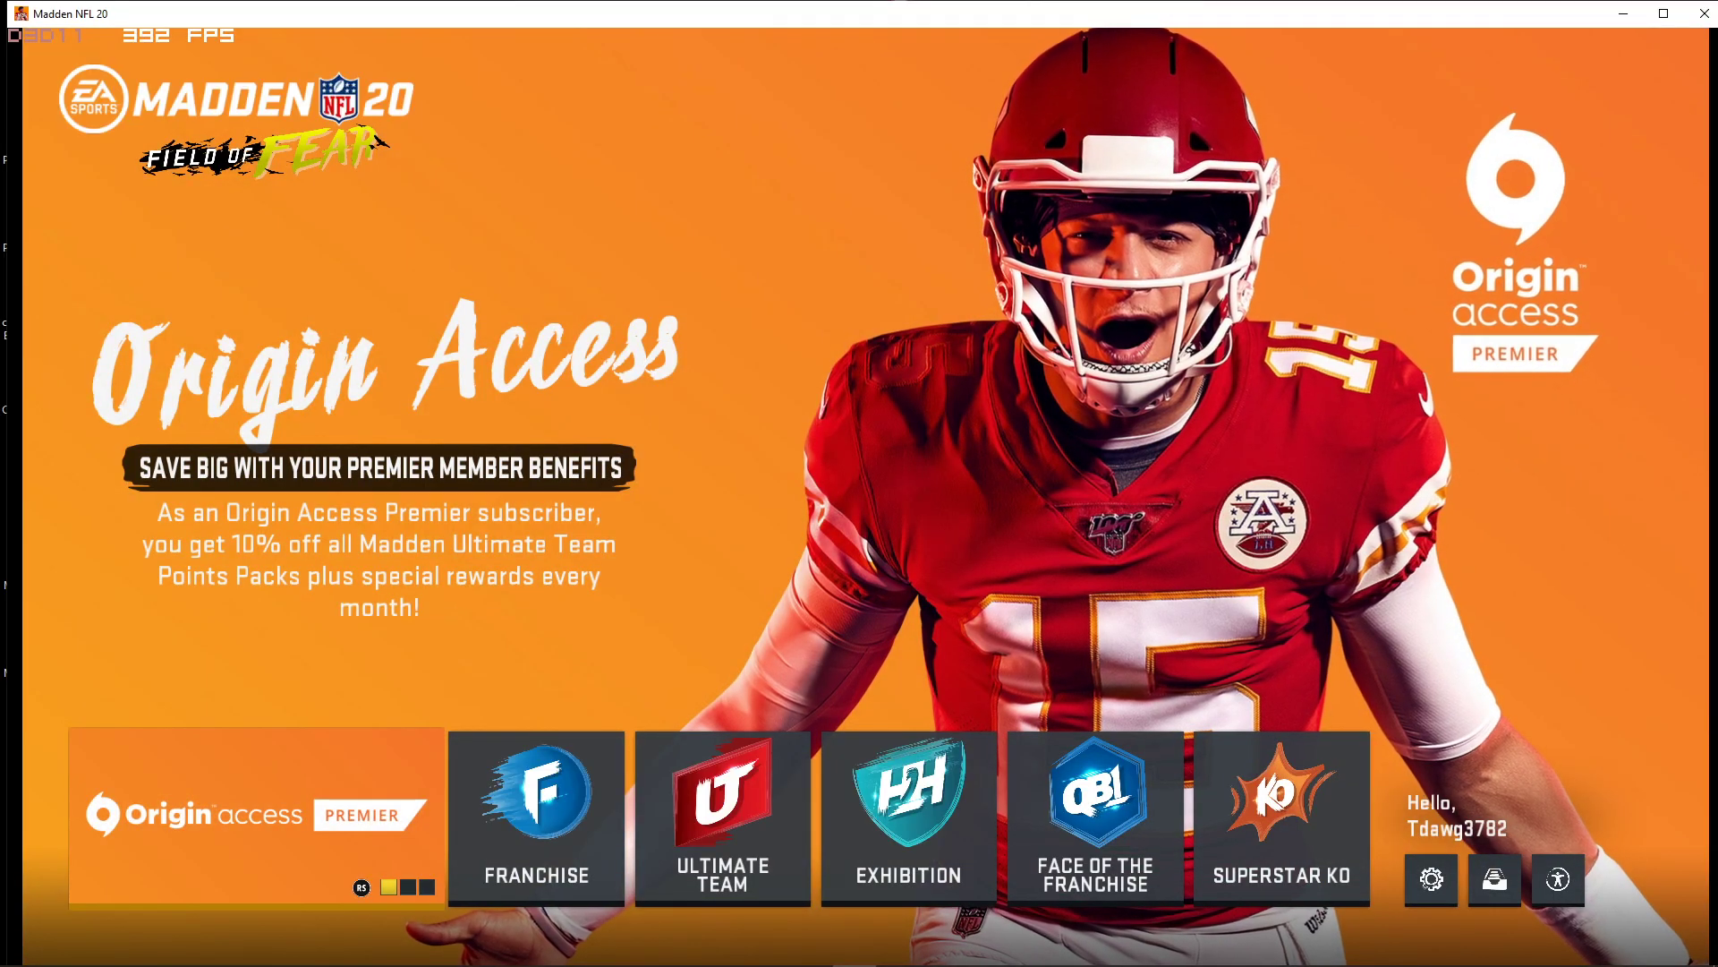
{"action": "key", "text": "Right"}
{"action": "key", "text": "space"}
{"action": "key", "text": "Down"}
{"action": "key", "text": "Down"}
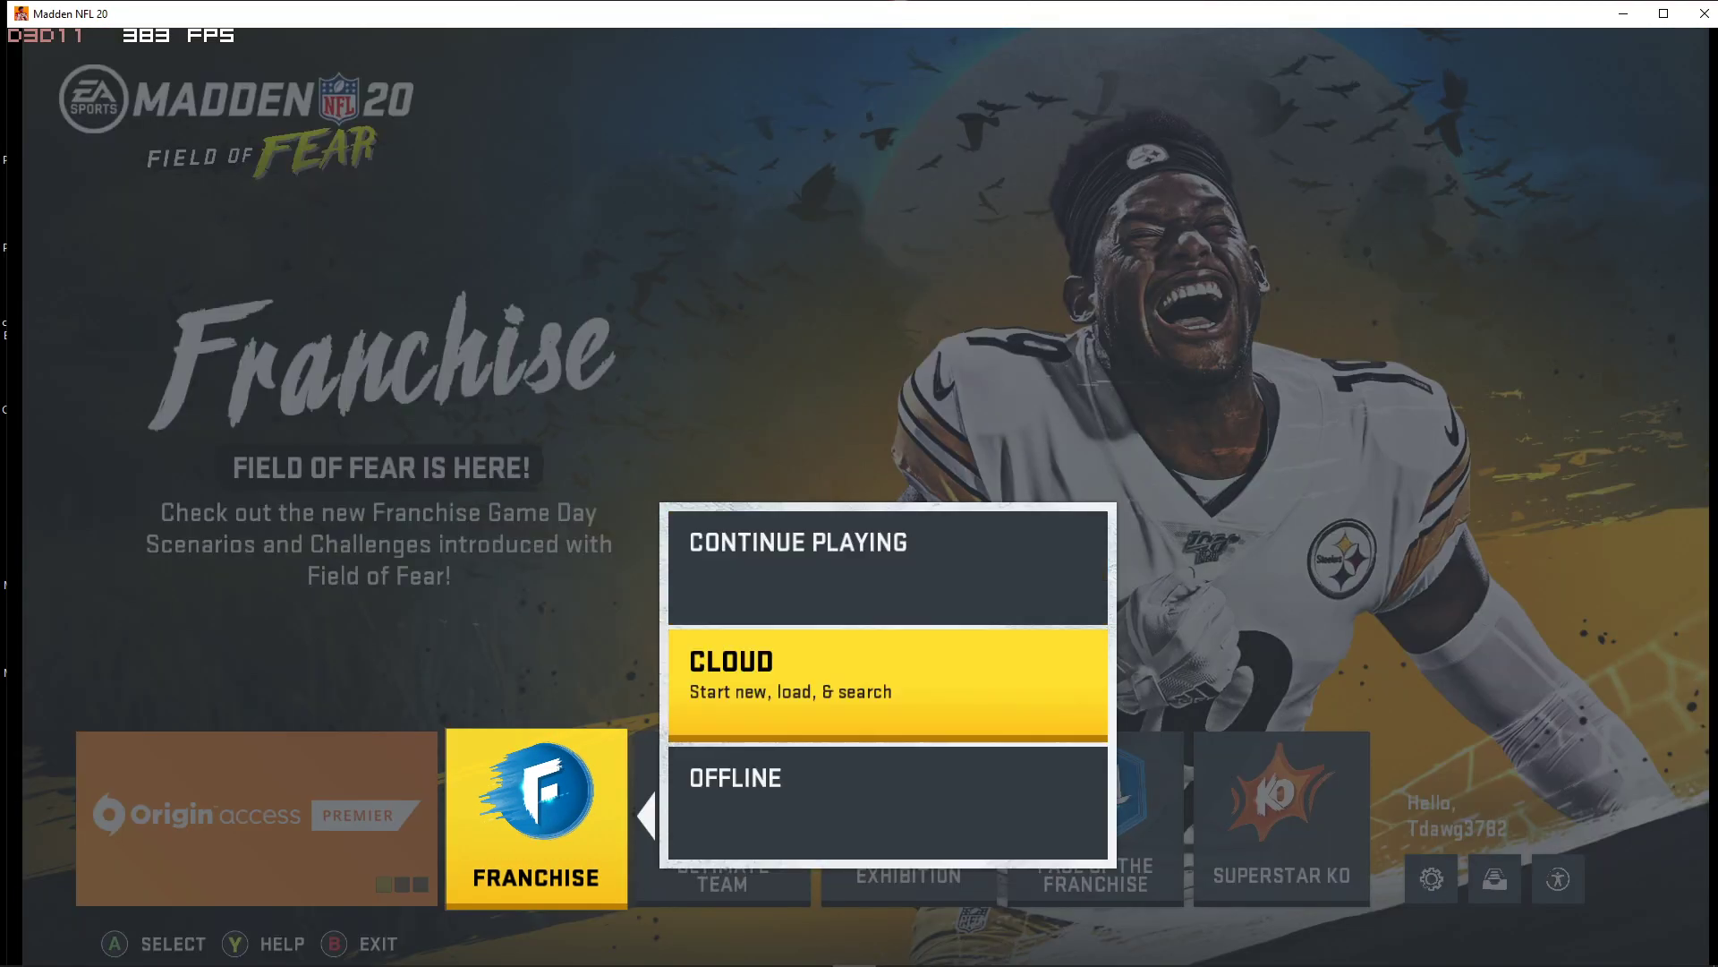
{"action": "key", "text": "space"}
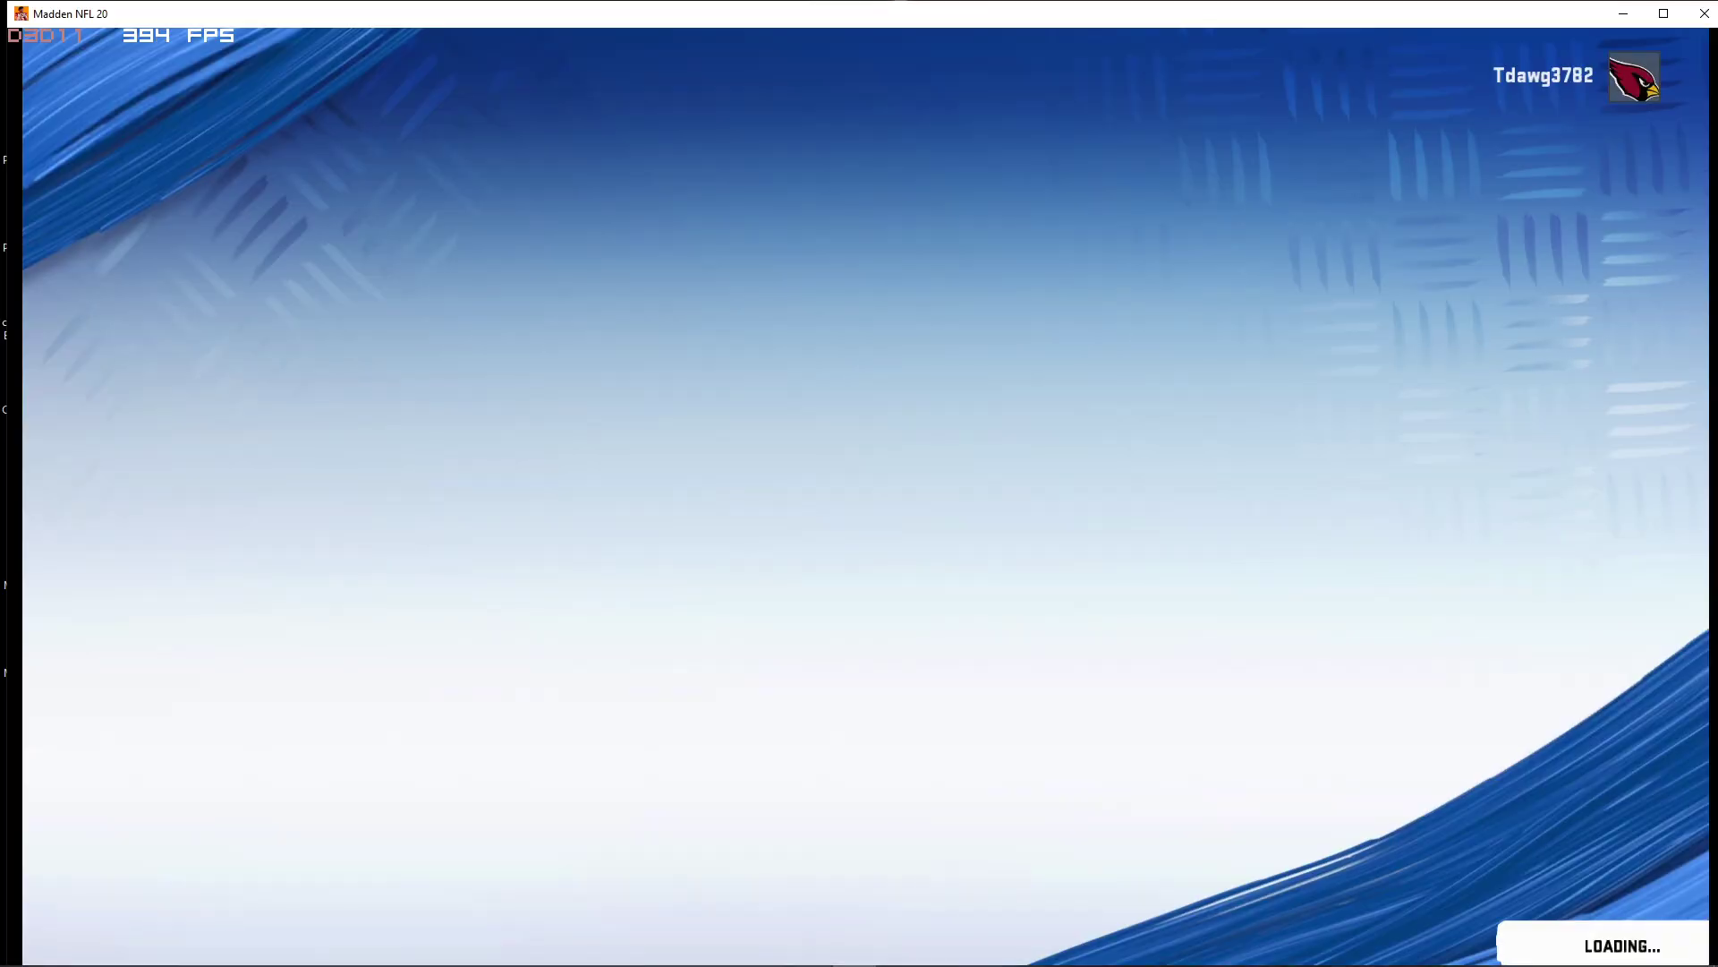
- Load the saved Arizona Cardinals franchise
{"action": "key", "text": "Down"}
{"action": "key", "text": "Down"}
{"action": "key", "text": "Up"}
{"action": "key", "text": "space"}
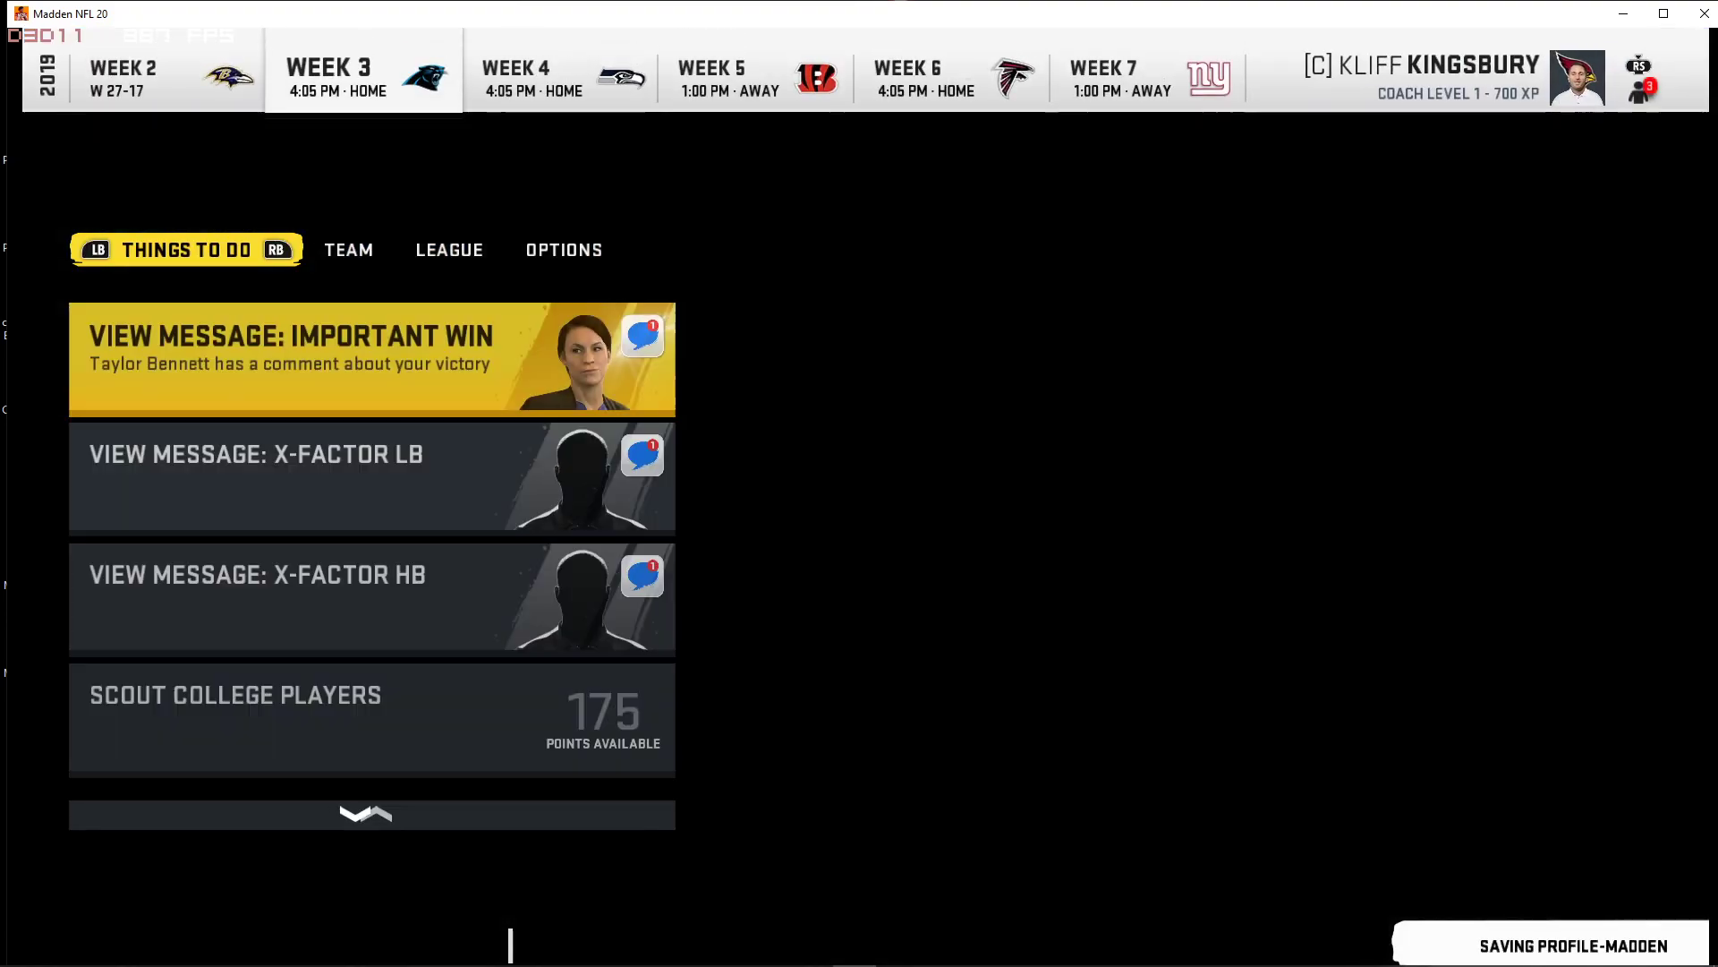
- Open Scout College Players and enter player editing for the upcoming draft class
{"action": "key", "text": "Down"}
{"action": "key", "text": "Down"}
{"action": "key", "text": "Down"}
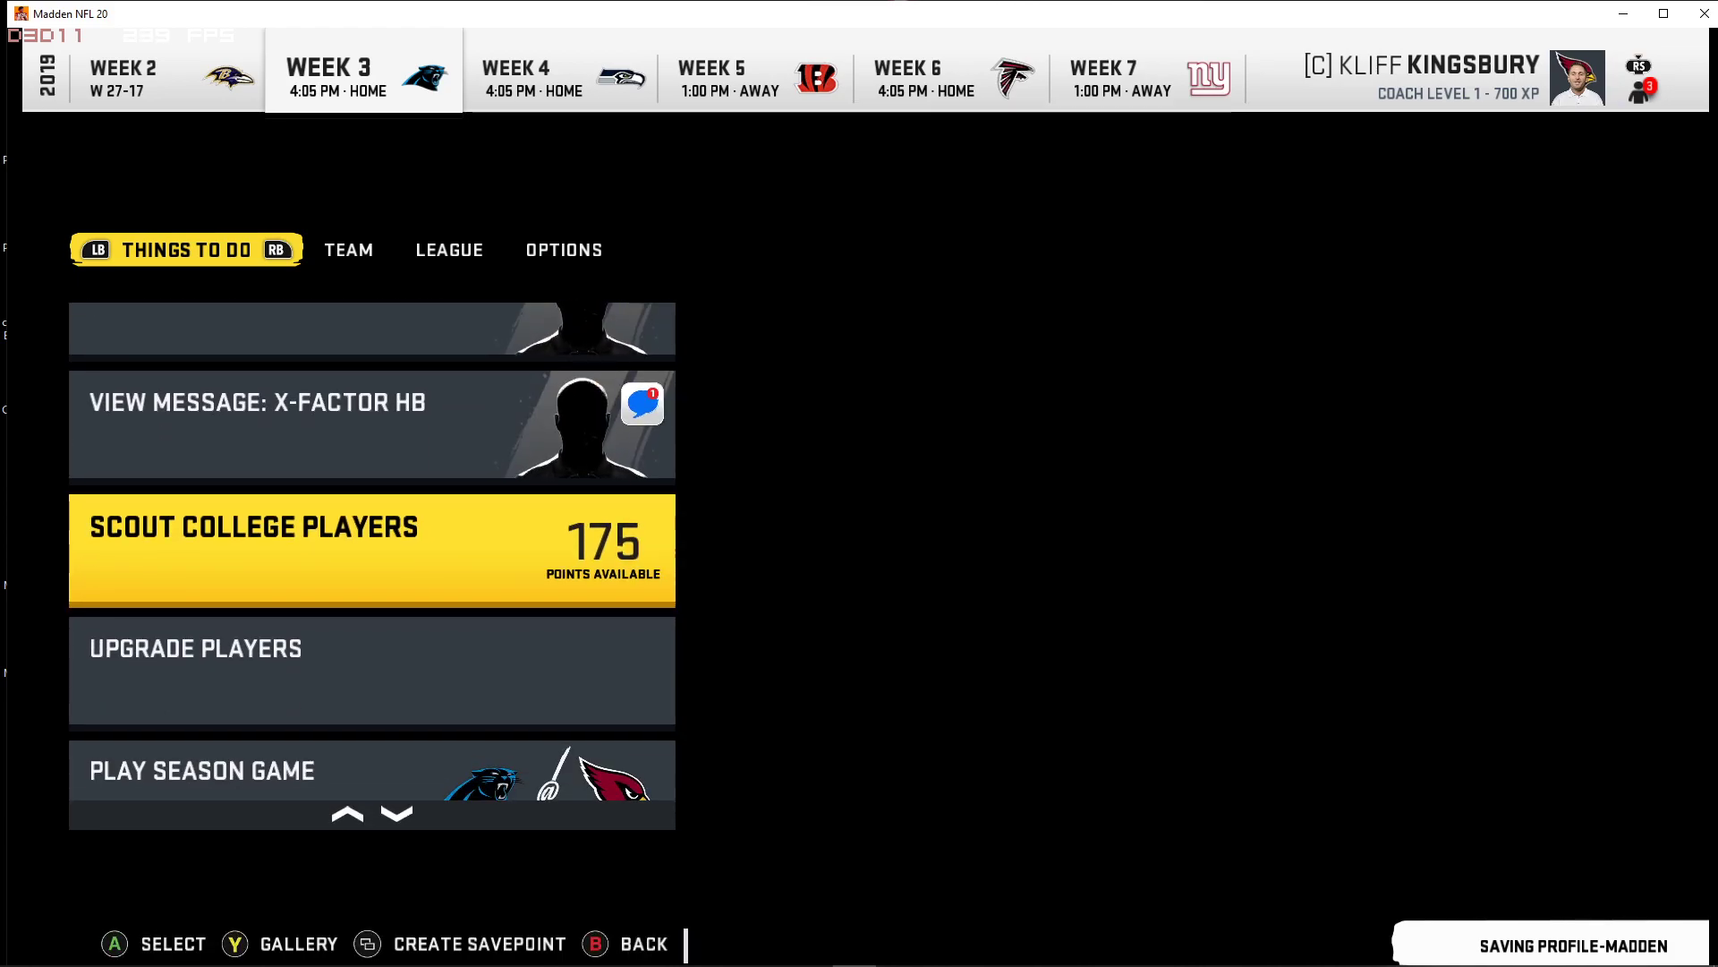
{"action": "key", "text": "Return"}
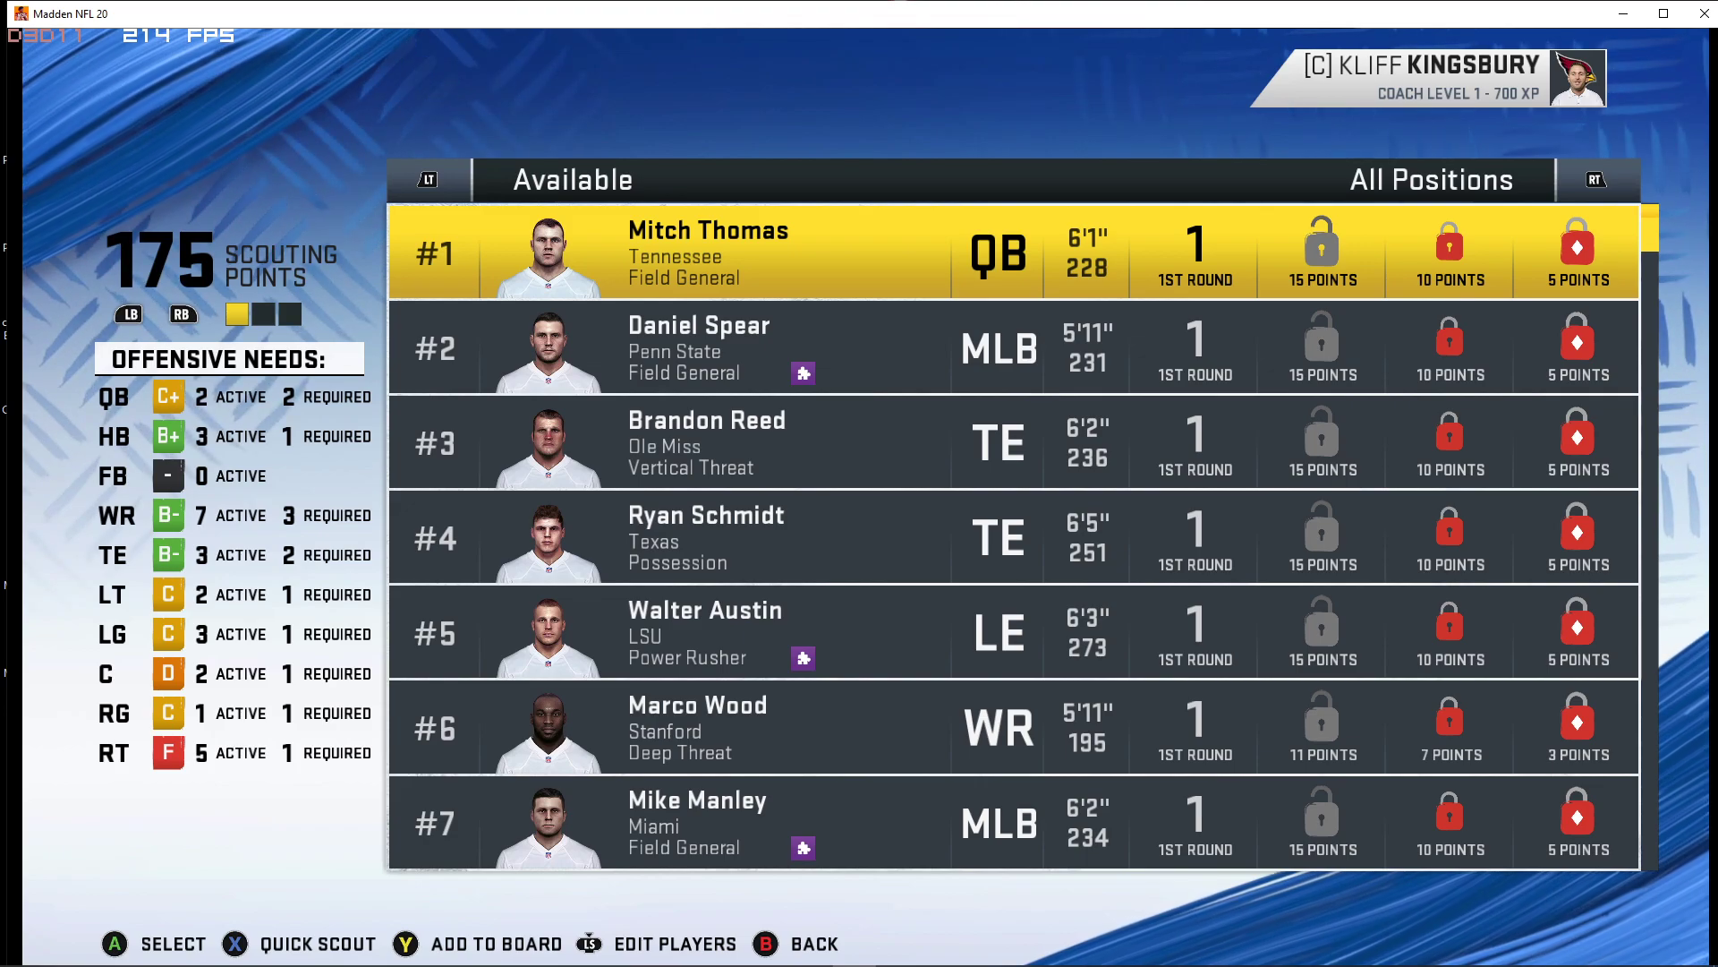
{"action": "key", "text": "e"}
{"action": "key", "text": "Return"}
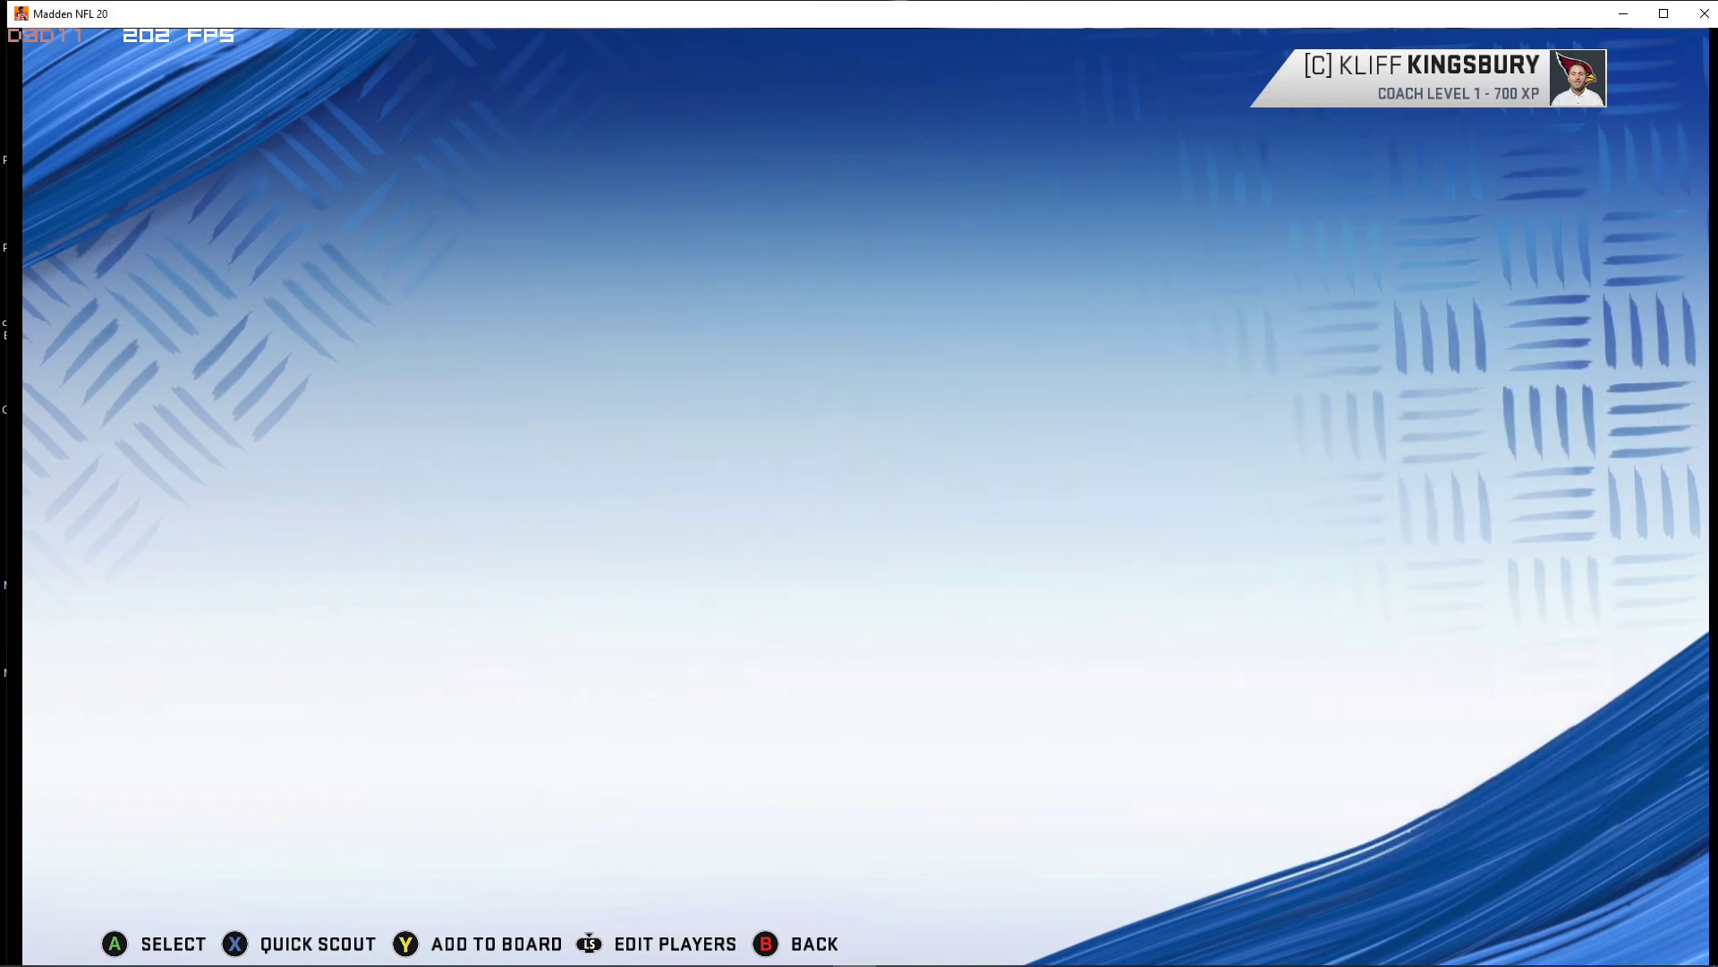
- Leave the draft class editor and choose to export the class to a local file
{"action": "key", "text": "Escape"}
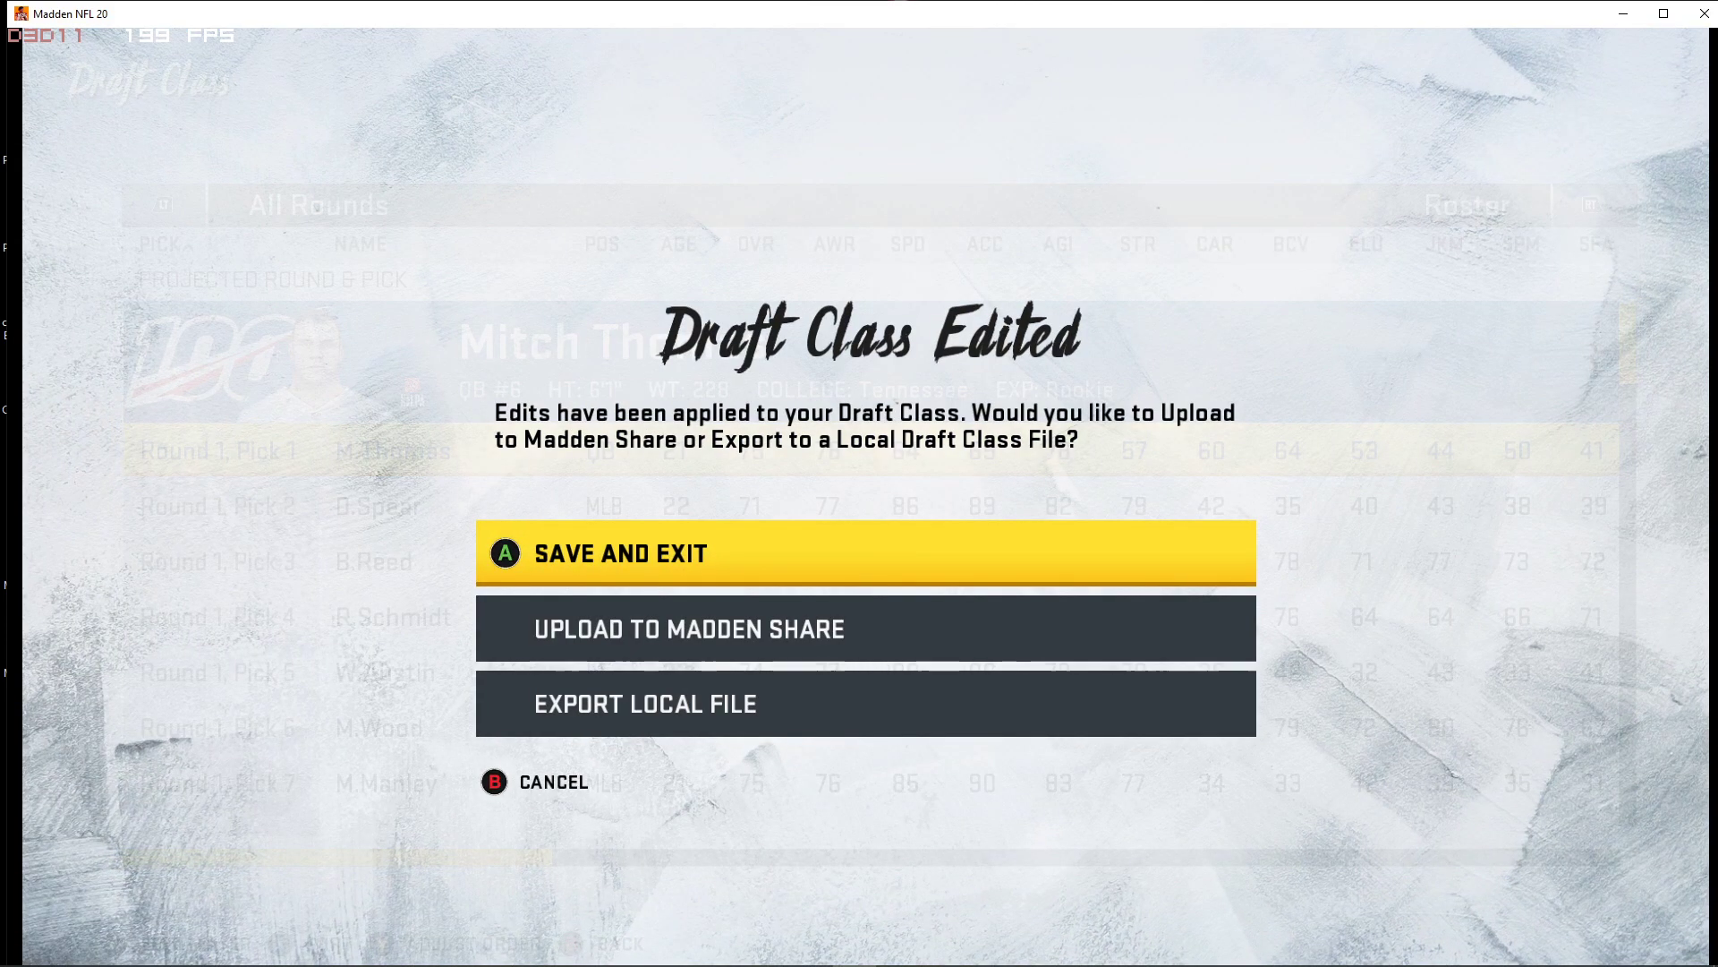
{"action": "key", "text": "Down"}
{"action": "key", "text": "Down"}
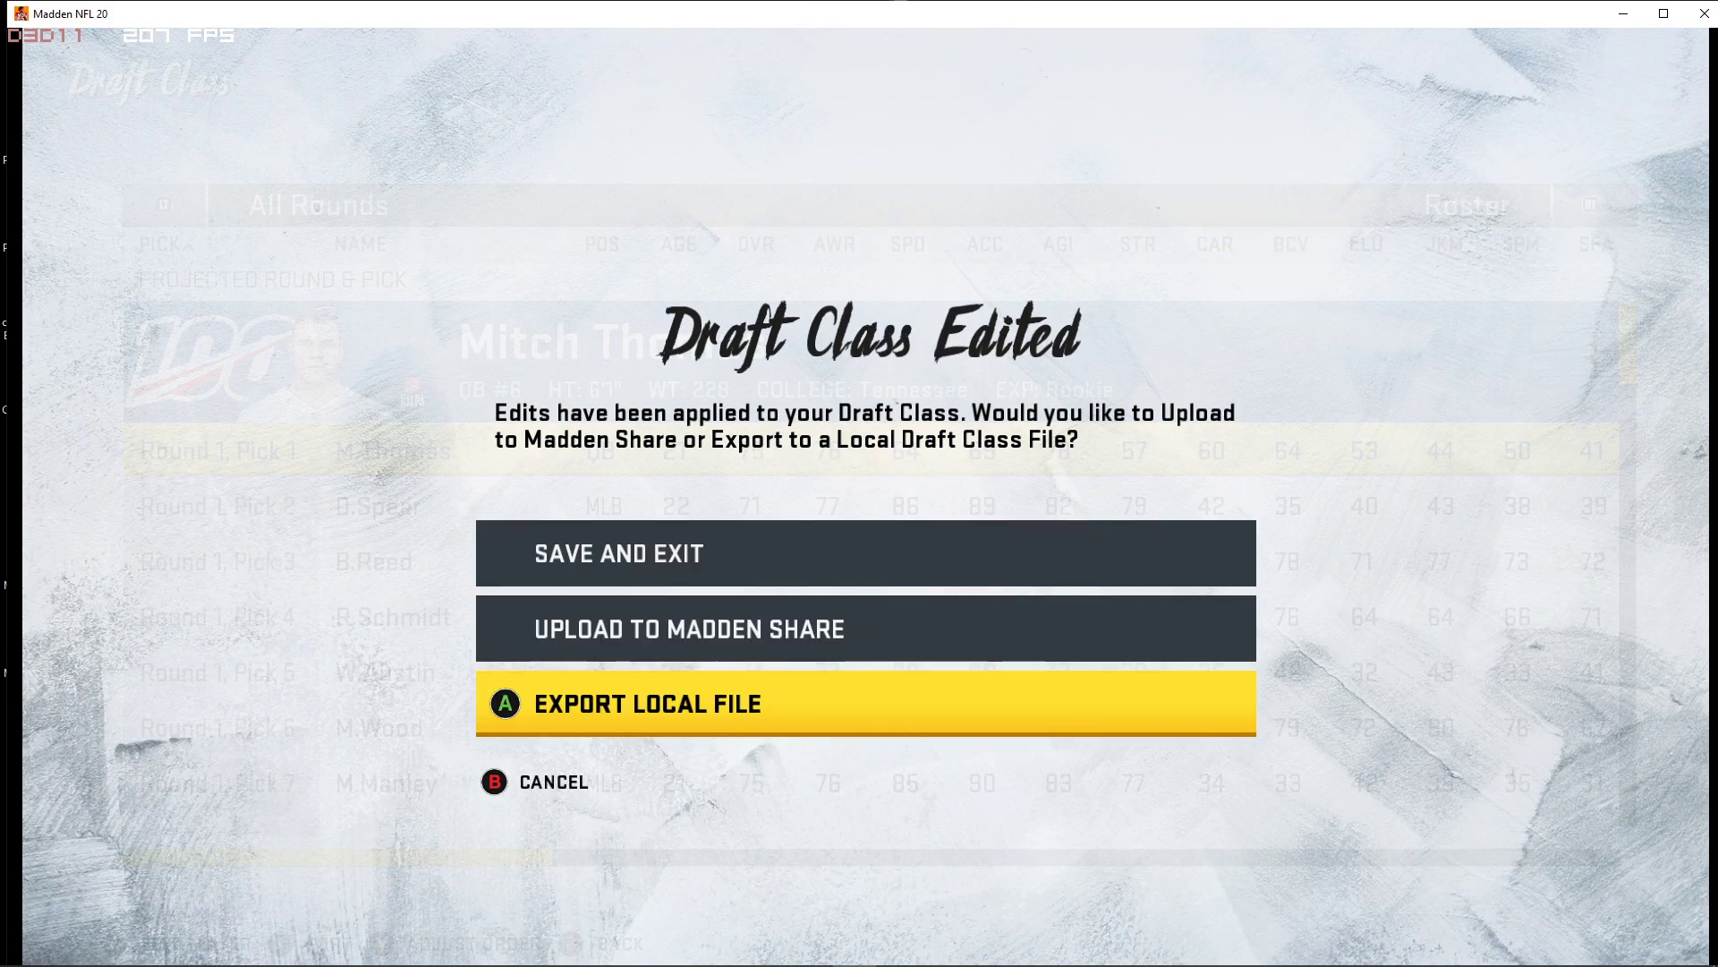
{"action": "key", "text": "Return"}
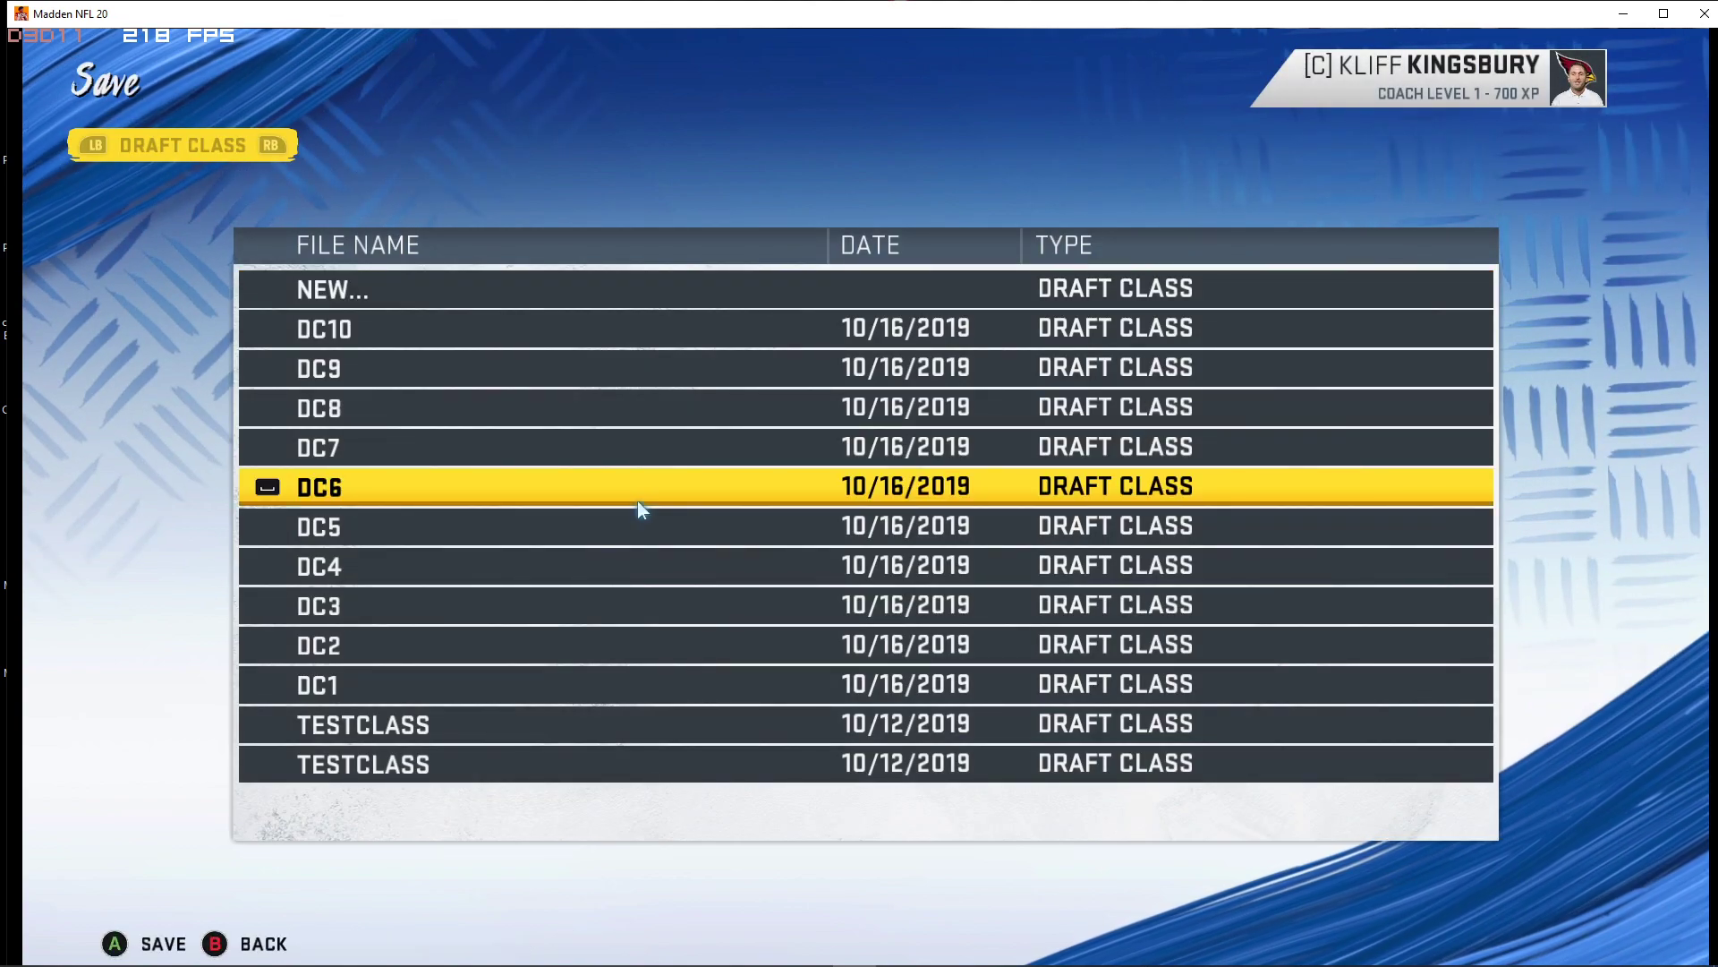
- Save the draft class as a new file named DC11
{"action": "key", "text": "Up"}
{"action": "key", "text": "Up"}
{"action": "key", "text": "Up"}
{"action": "key", "text": "Up"}
{"action": "key", "text": "Up"}
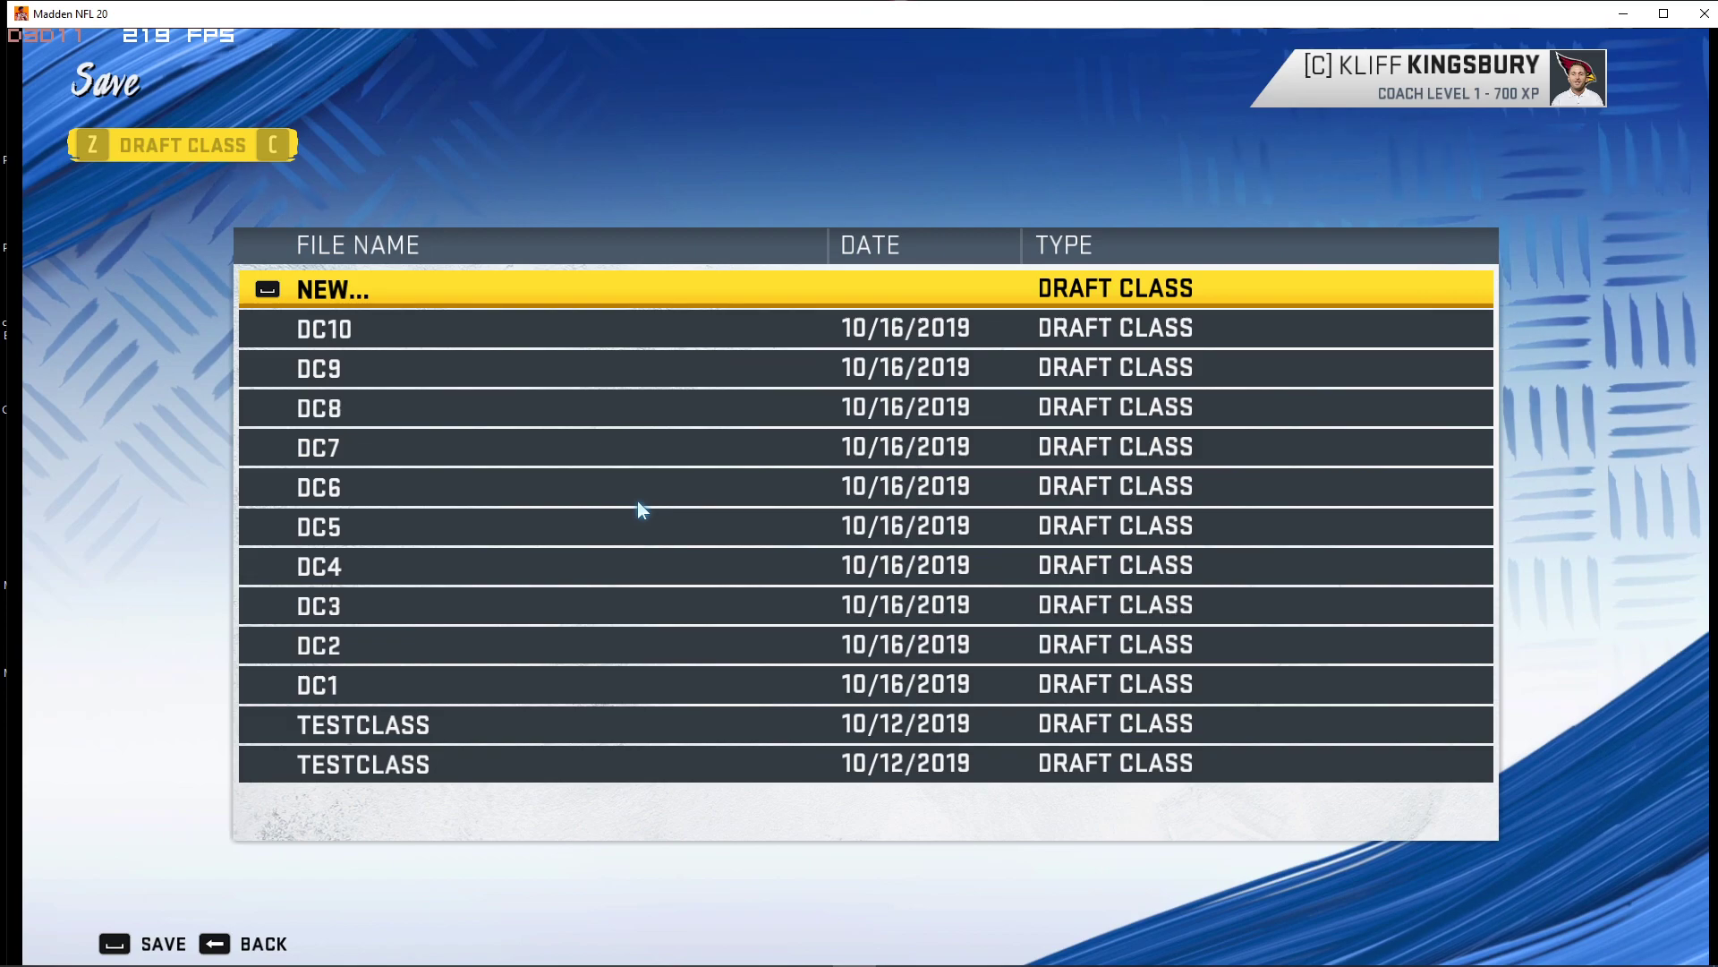
{"action": "left_click", "coordinate": [352, 283]}
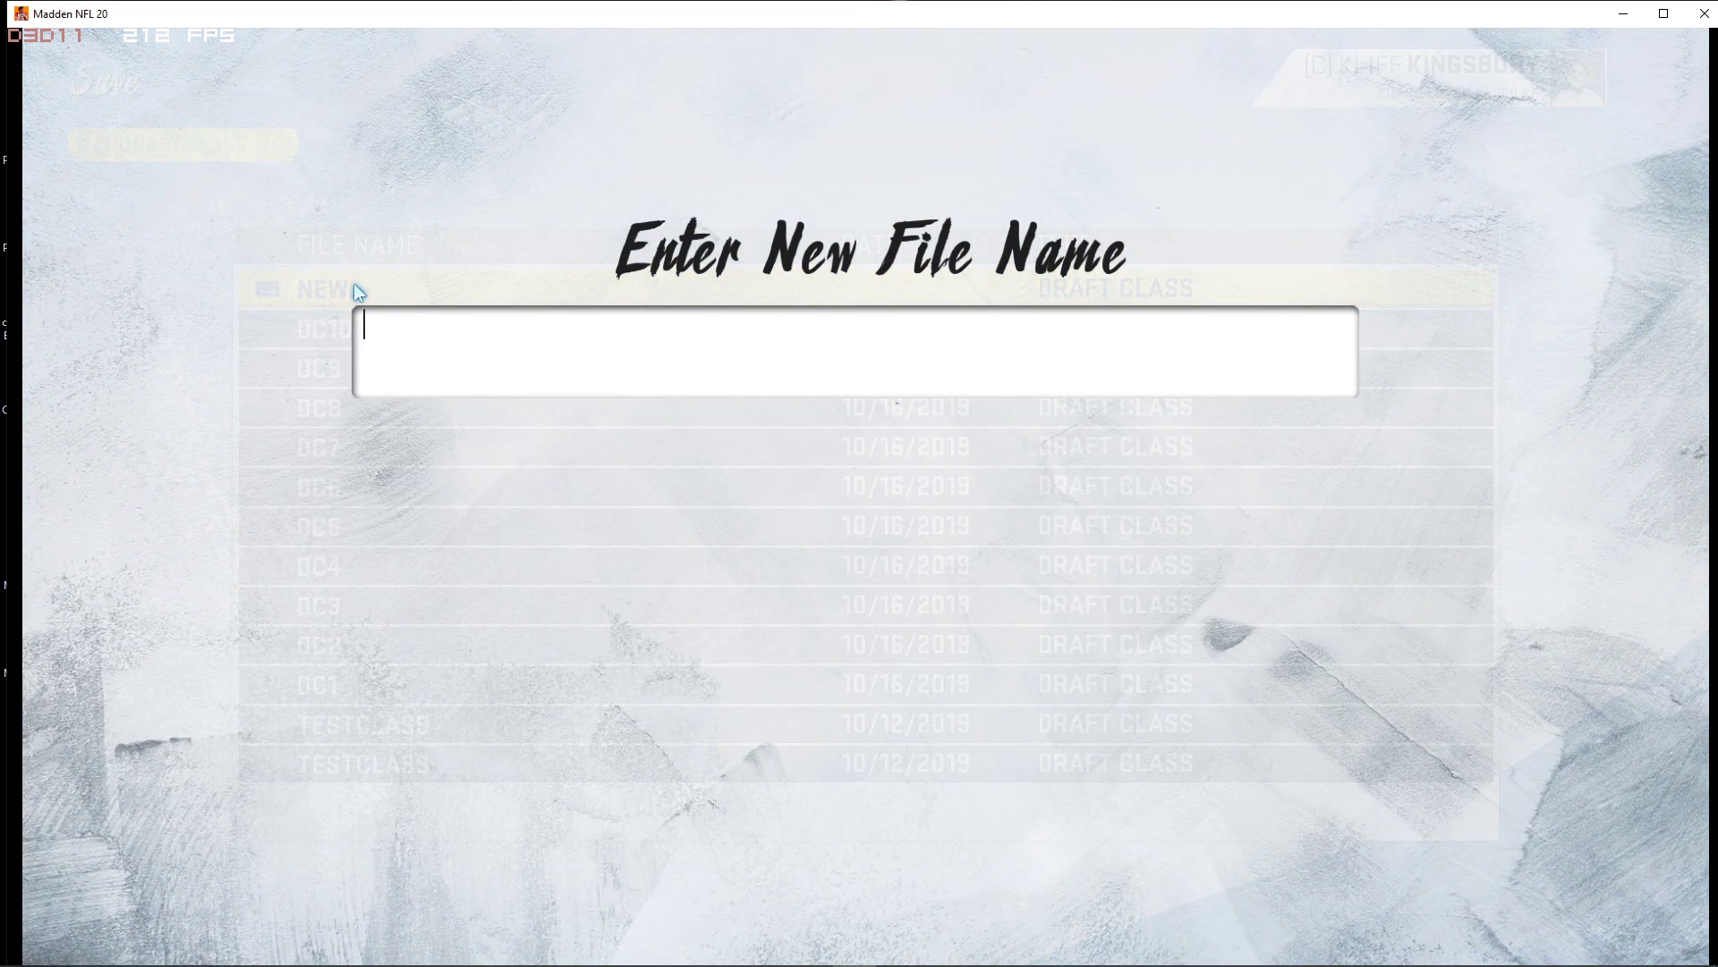
{"action": "type", "text": "DC"}
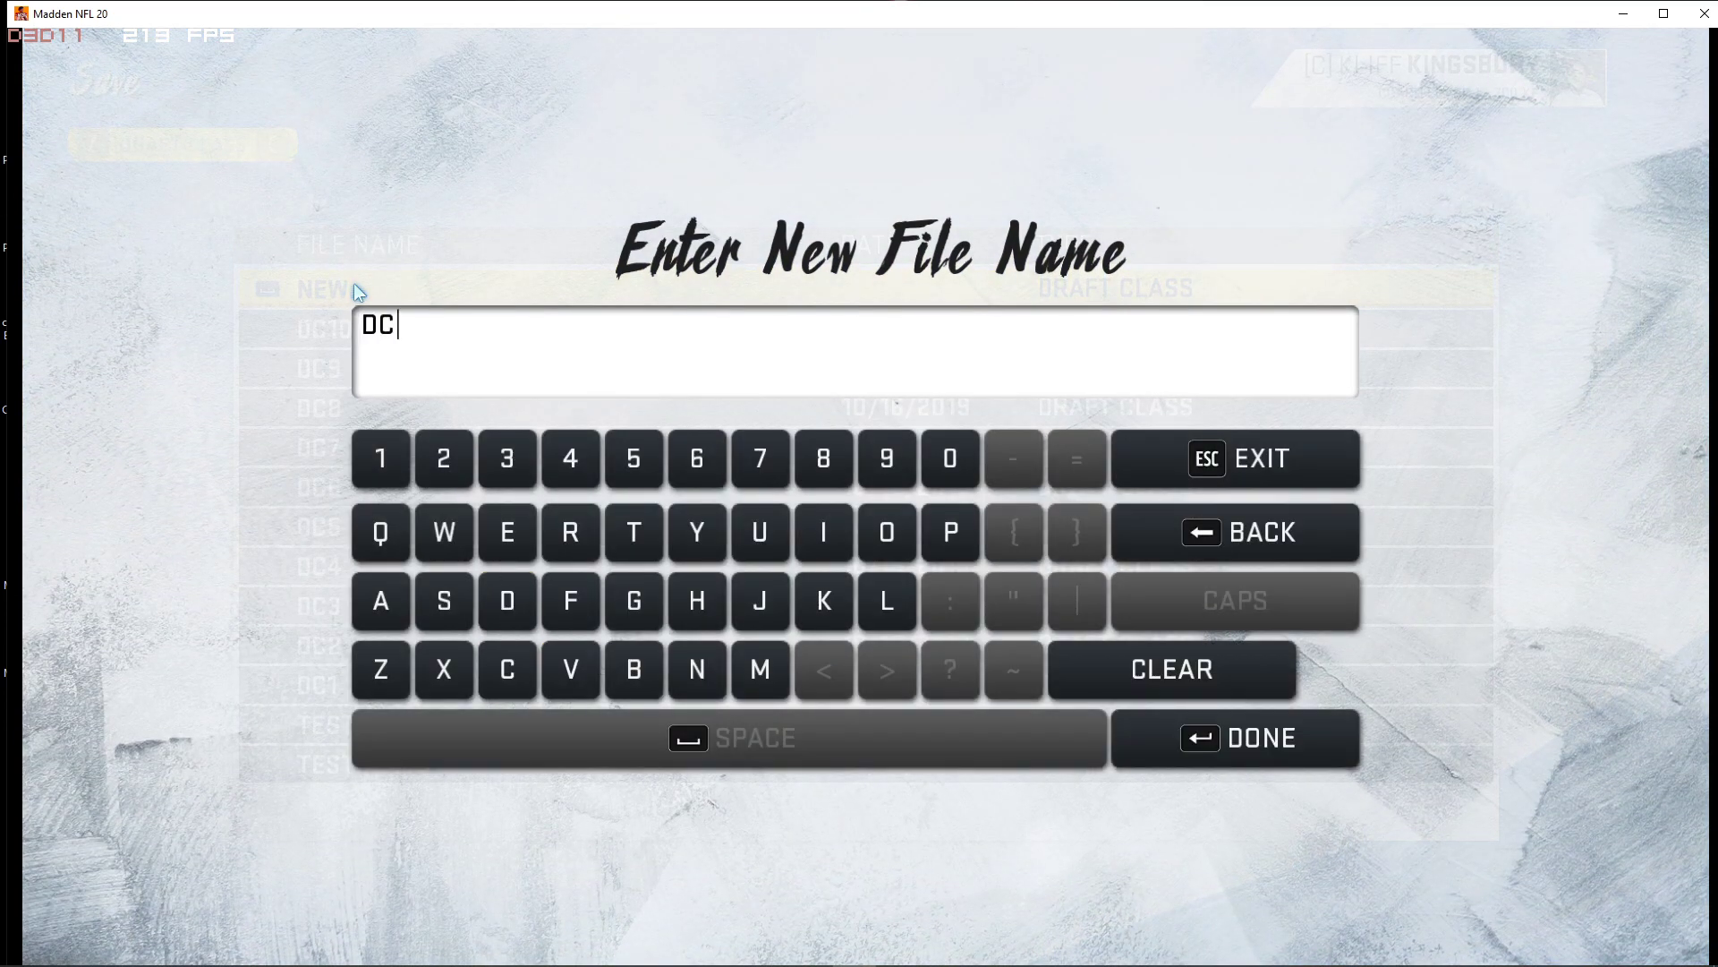
{"action": "type", "text": "11"}
{"action": "key", "text": "Return"}
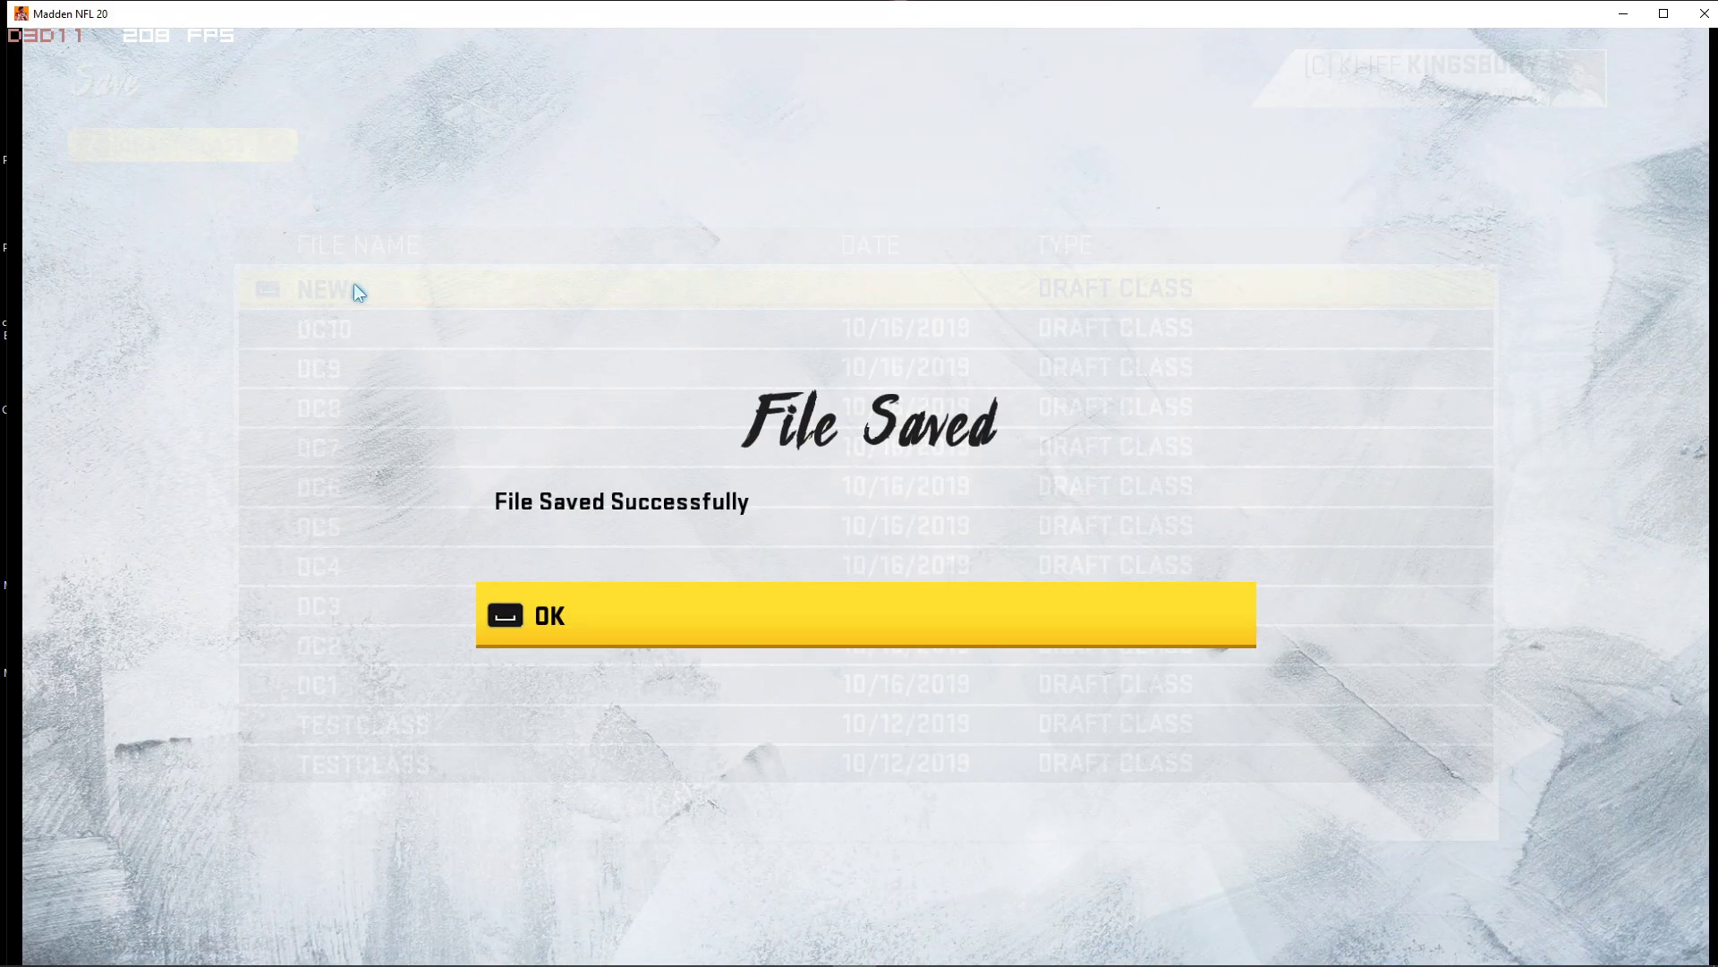
{"action": "key", "text": "space"}
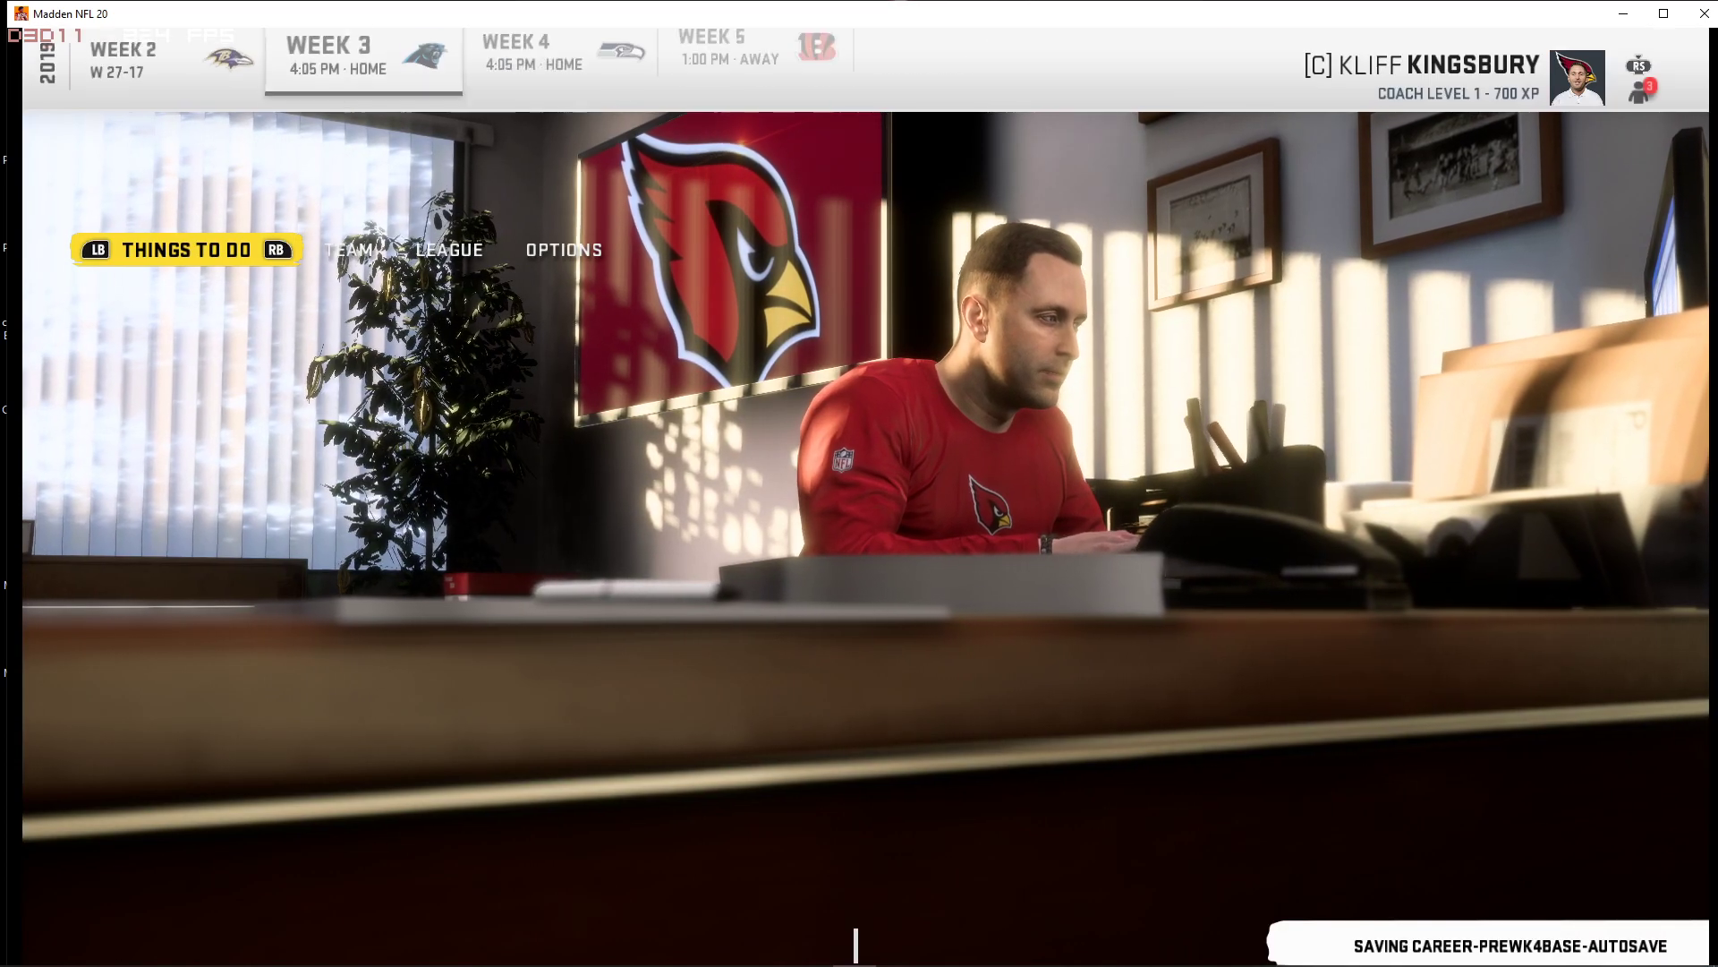
- Exit the franchise, quit Madden NFL 20 to the desktop, and close the Origin window
{"action": "key", "text": "Escape"}
{"action": "key", "text": "Up"}
{"action": "key", "text": "Return"}
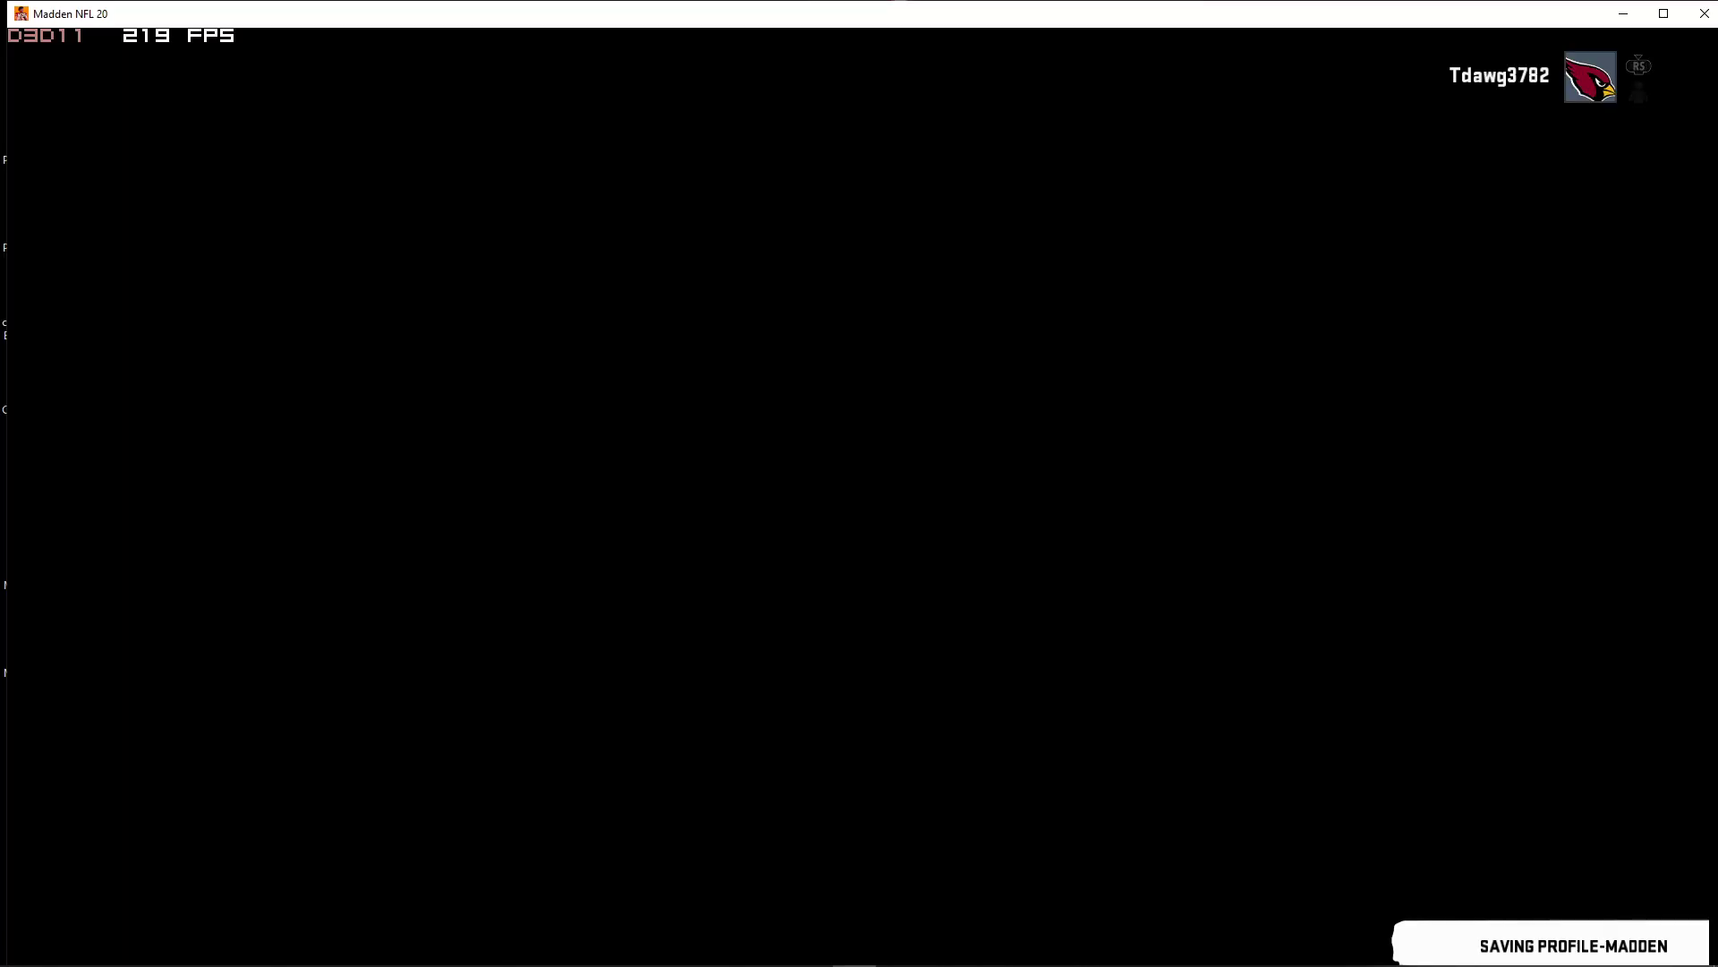
{"action": "key", "text": "Return"}
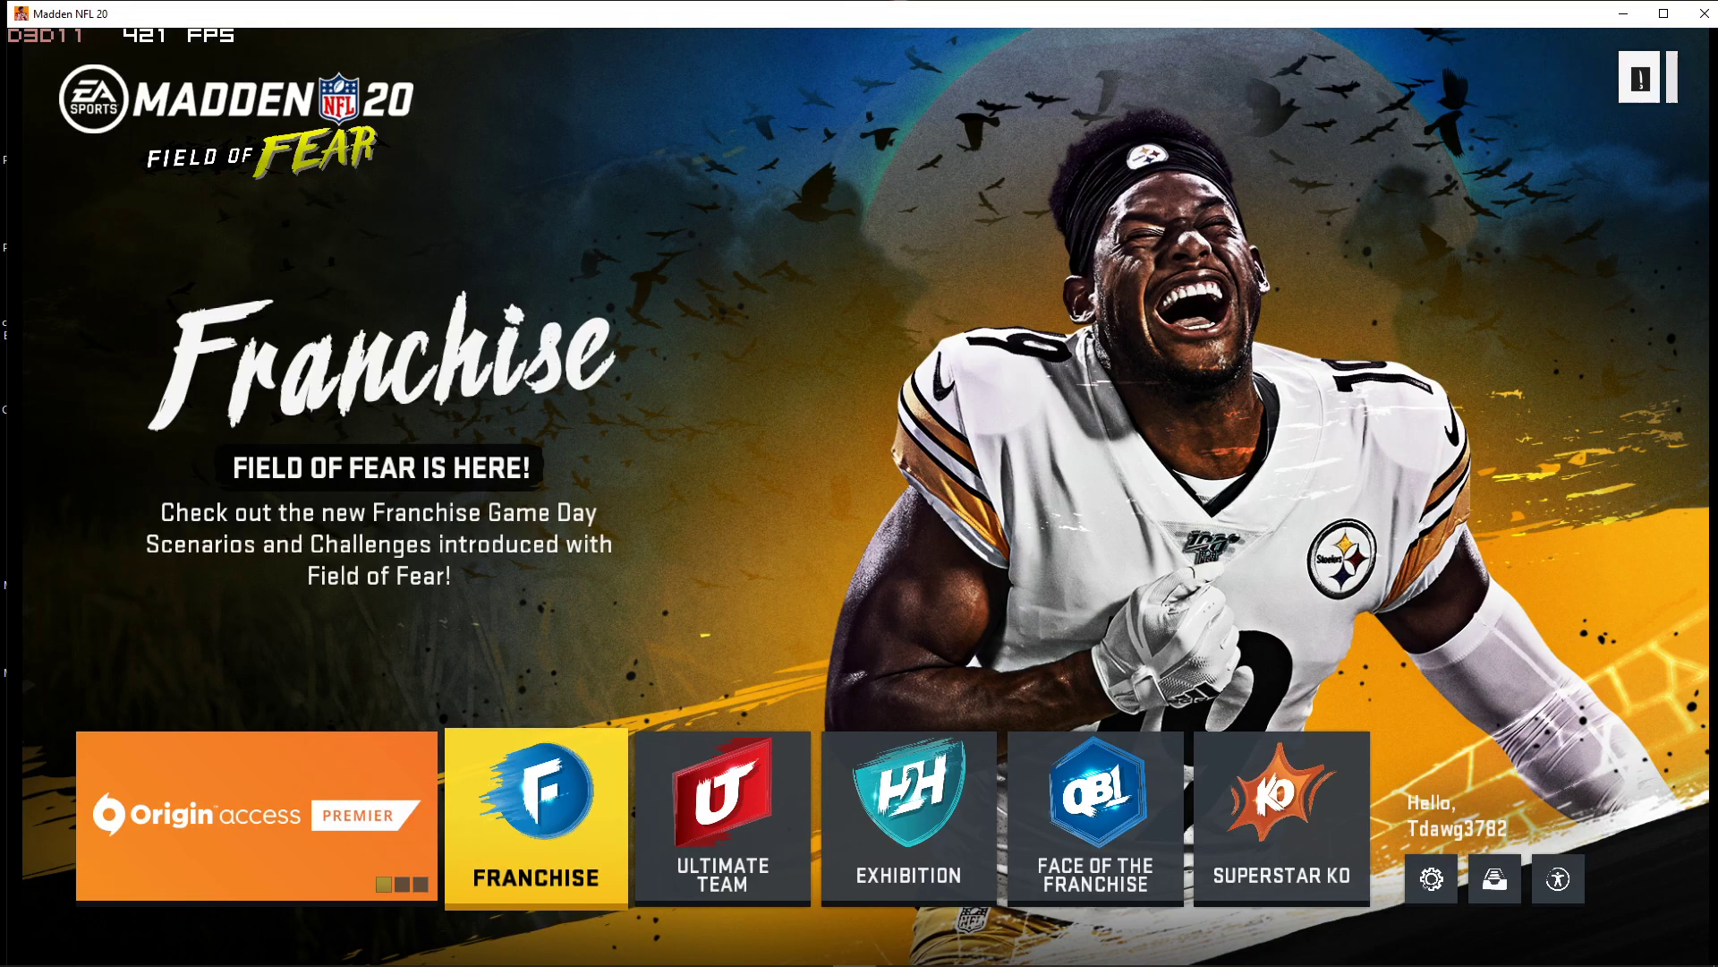
{"action": "key", "text": "Escape"}
{"action": "key", "text": "Return"}
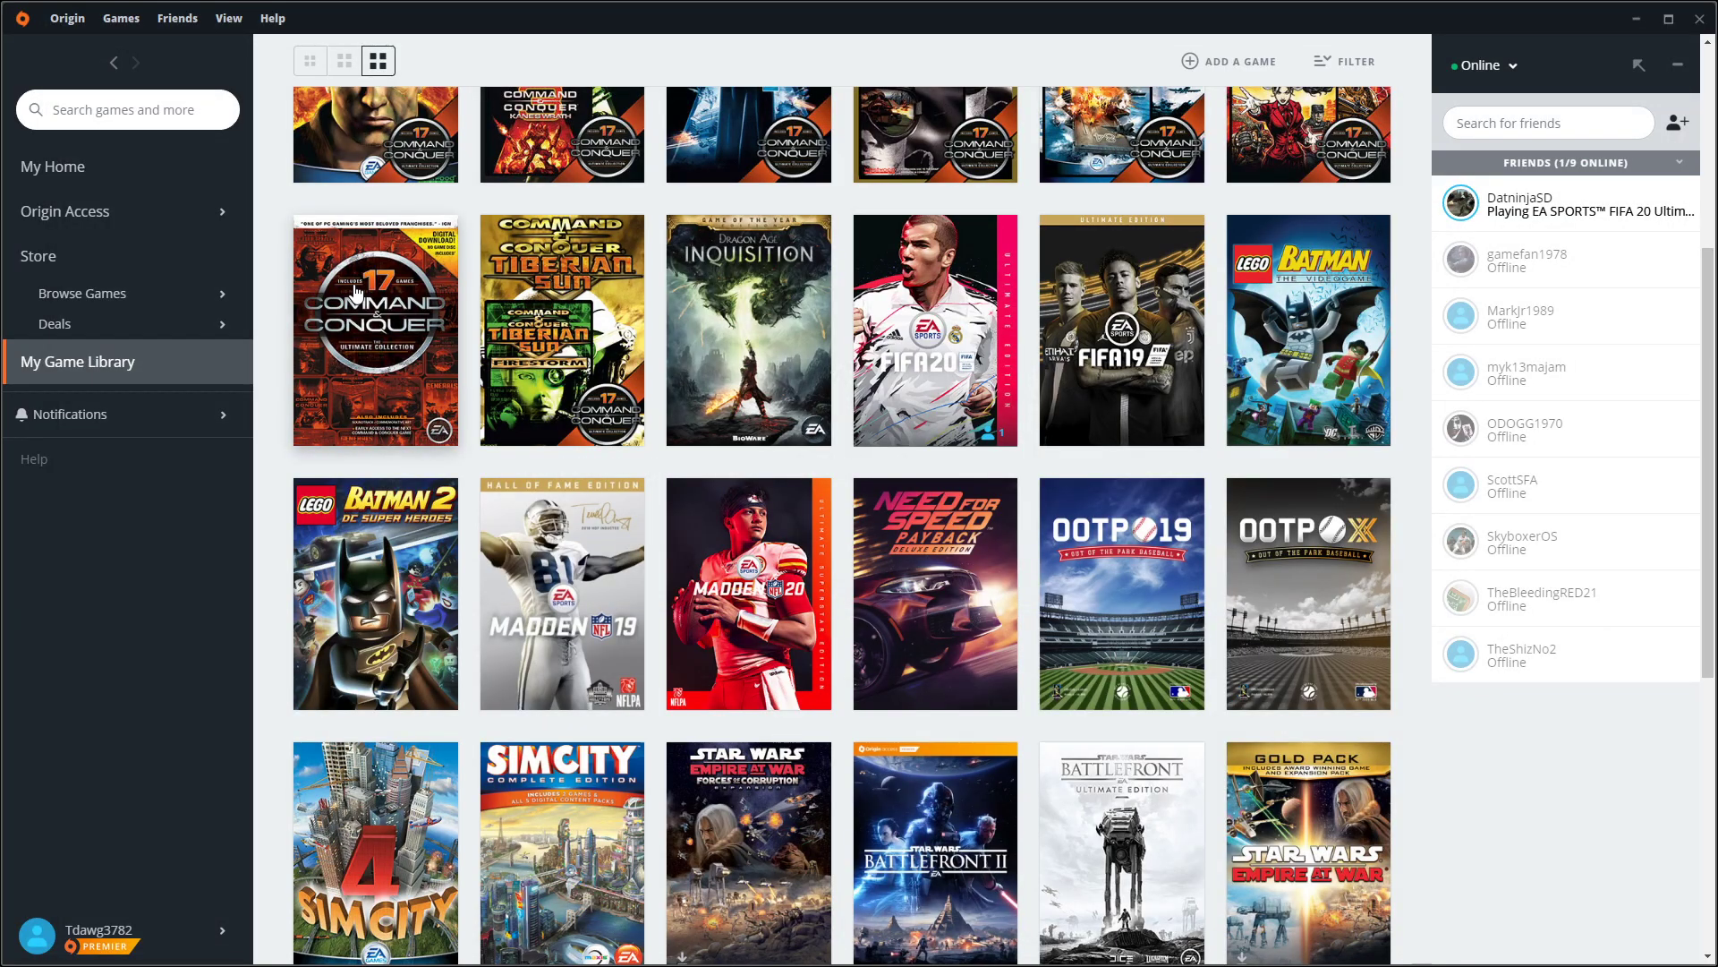
{"action": "left_click", "coordinate": [1698, 17]}
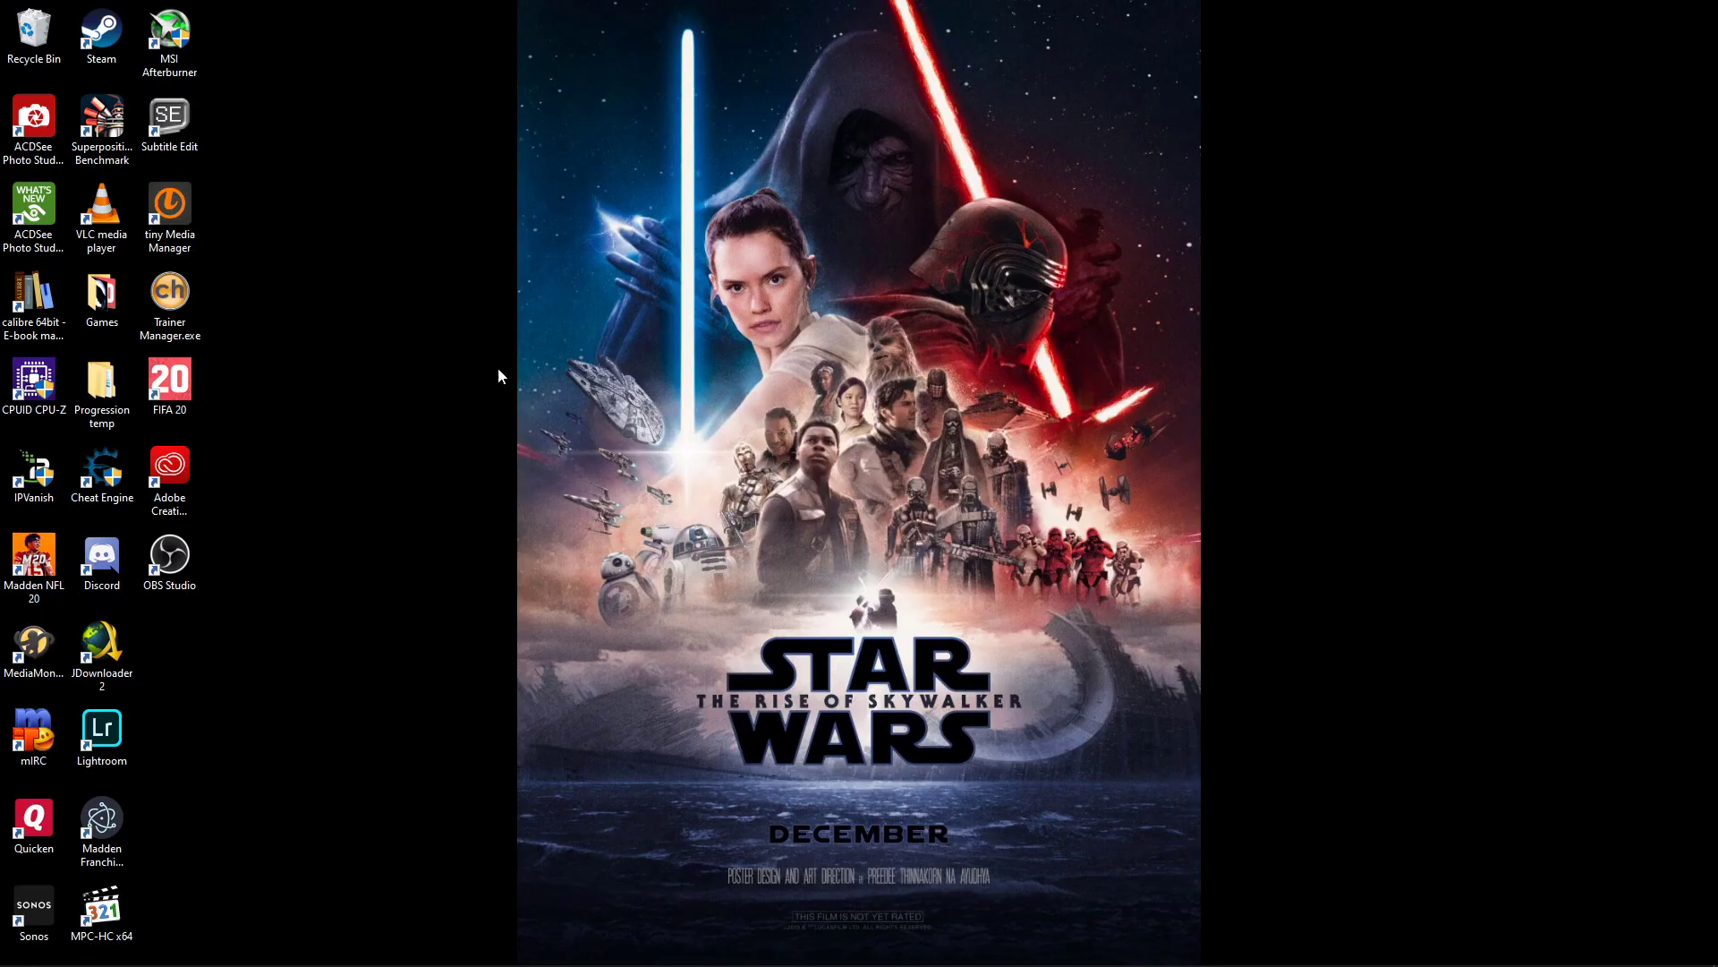
- Switch to File Explorer and go to the Amp443 folder inside Madden 20 Tools > Madden Amp
{"action": "mouse_move", "coordinate": [232, 953]}
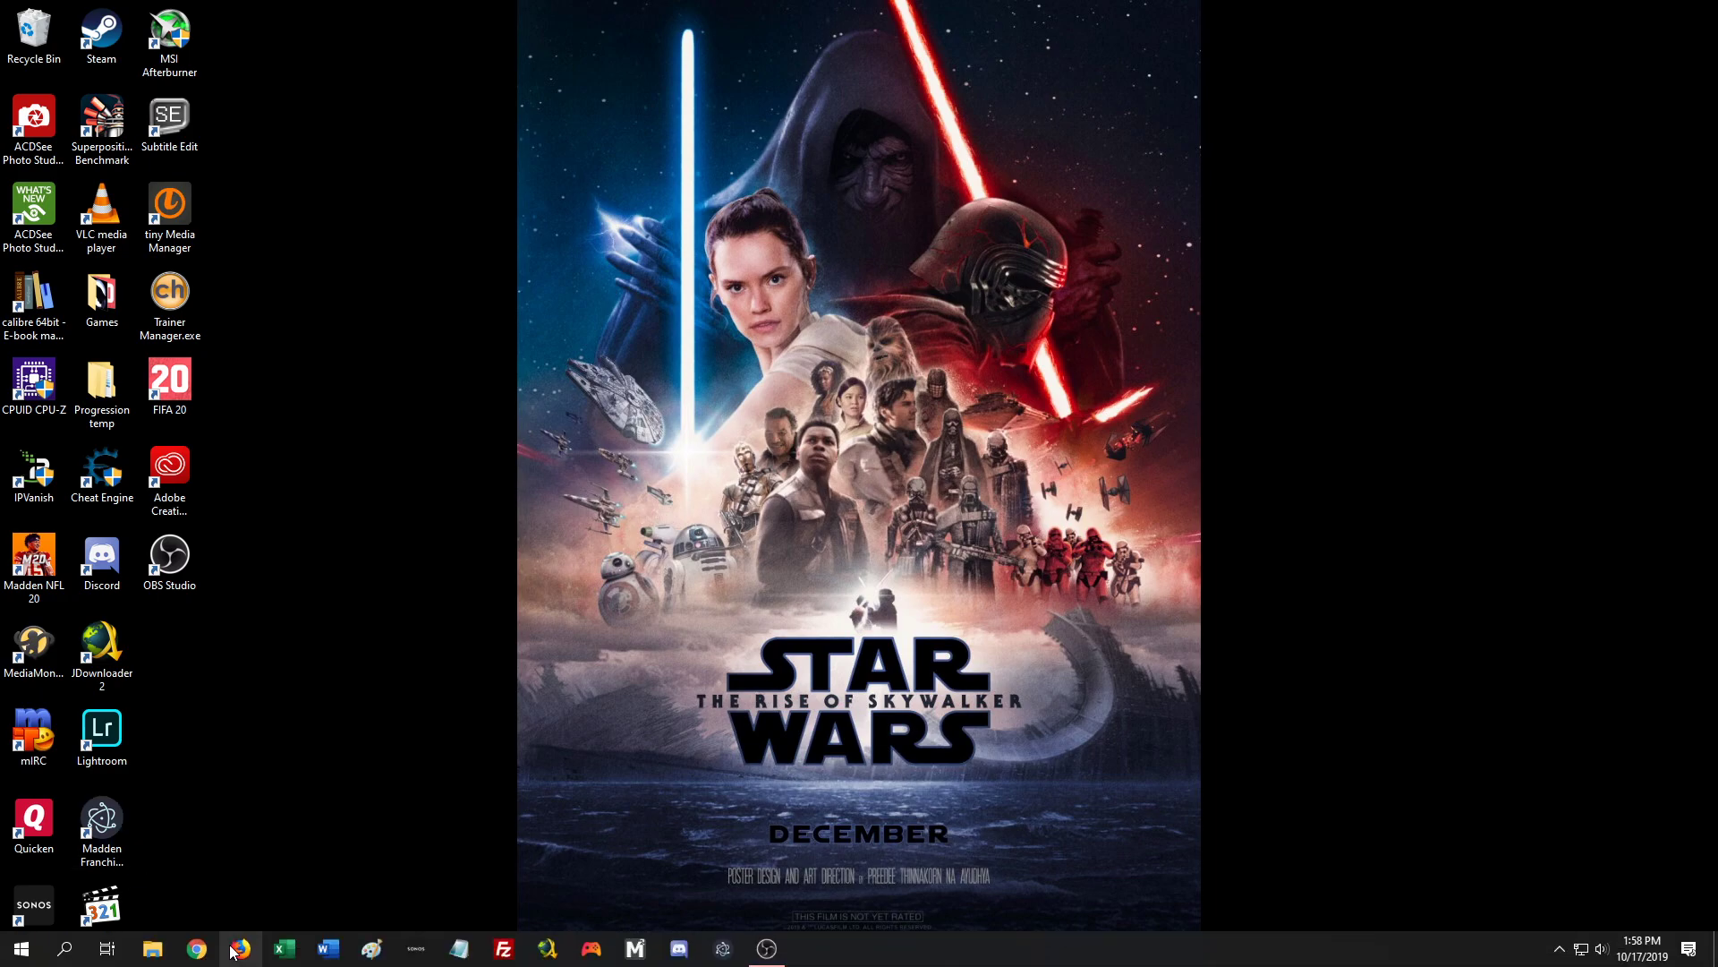
{"action": "left_click", "coordinate": [153, 949]}
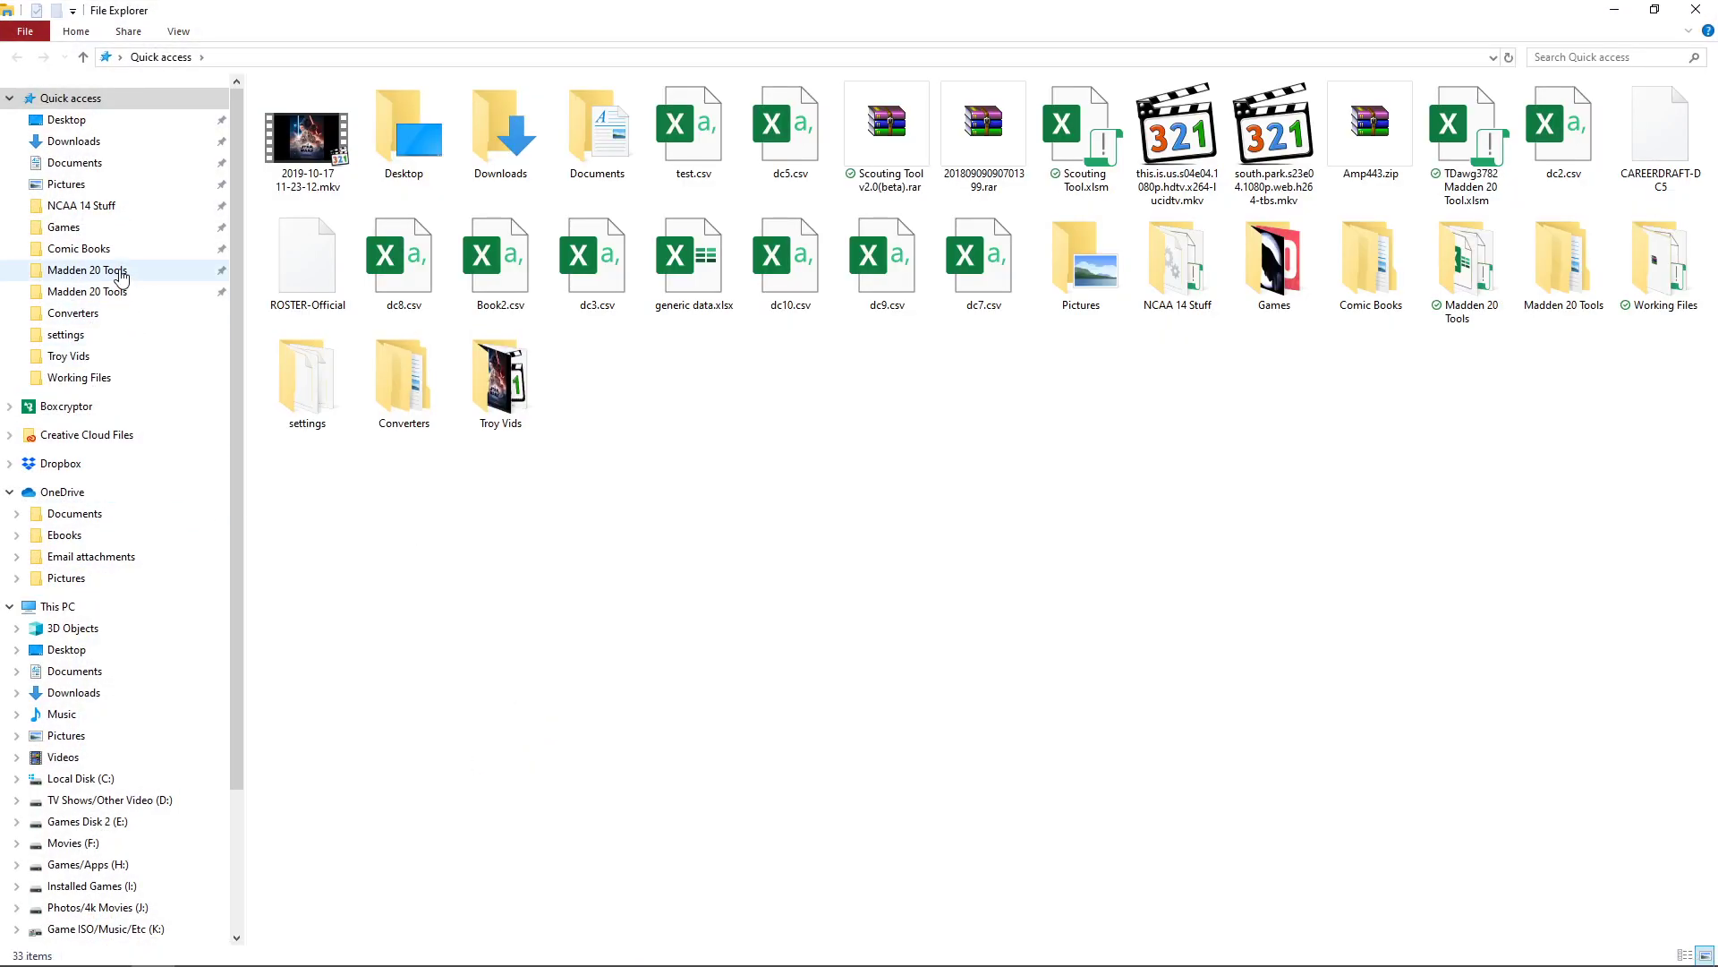
{"action": "left_click", "coordinate": [113, 270]}
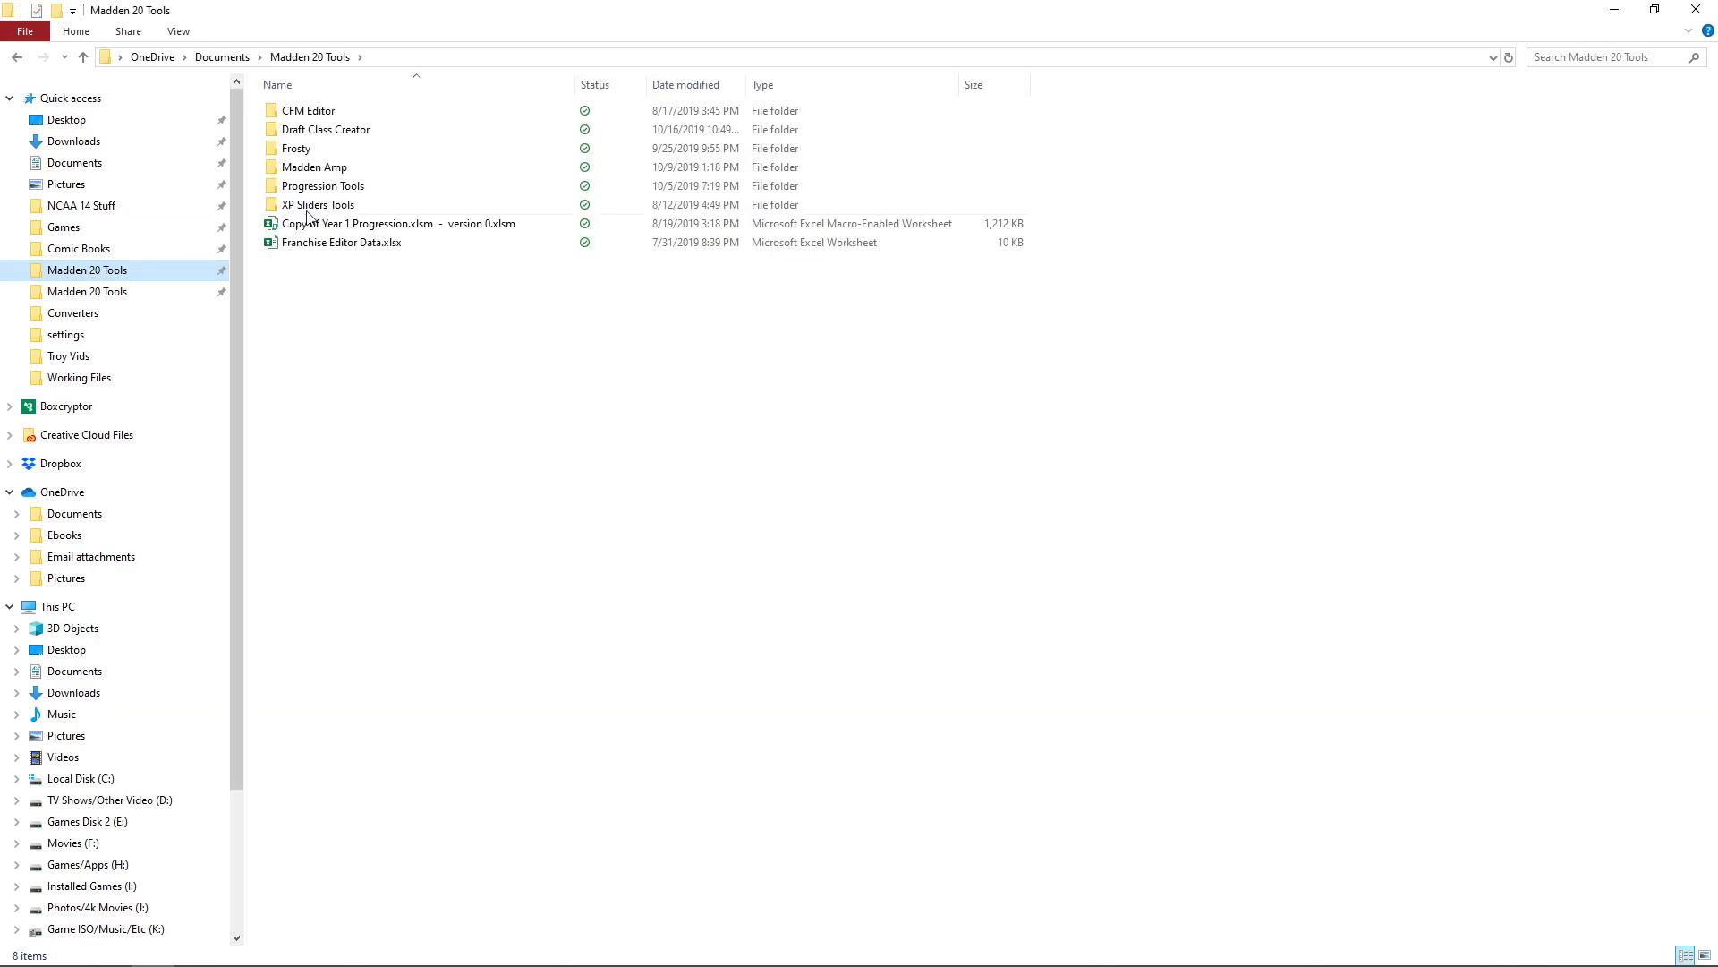
{"action": "double_click", "coordinate": [385, 191]}
{"action": "key", "text": "BackSpace"}
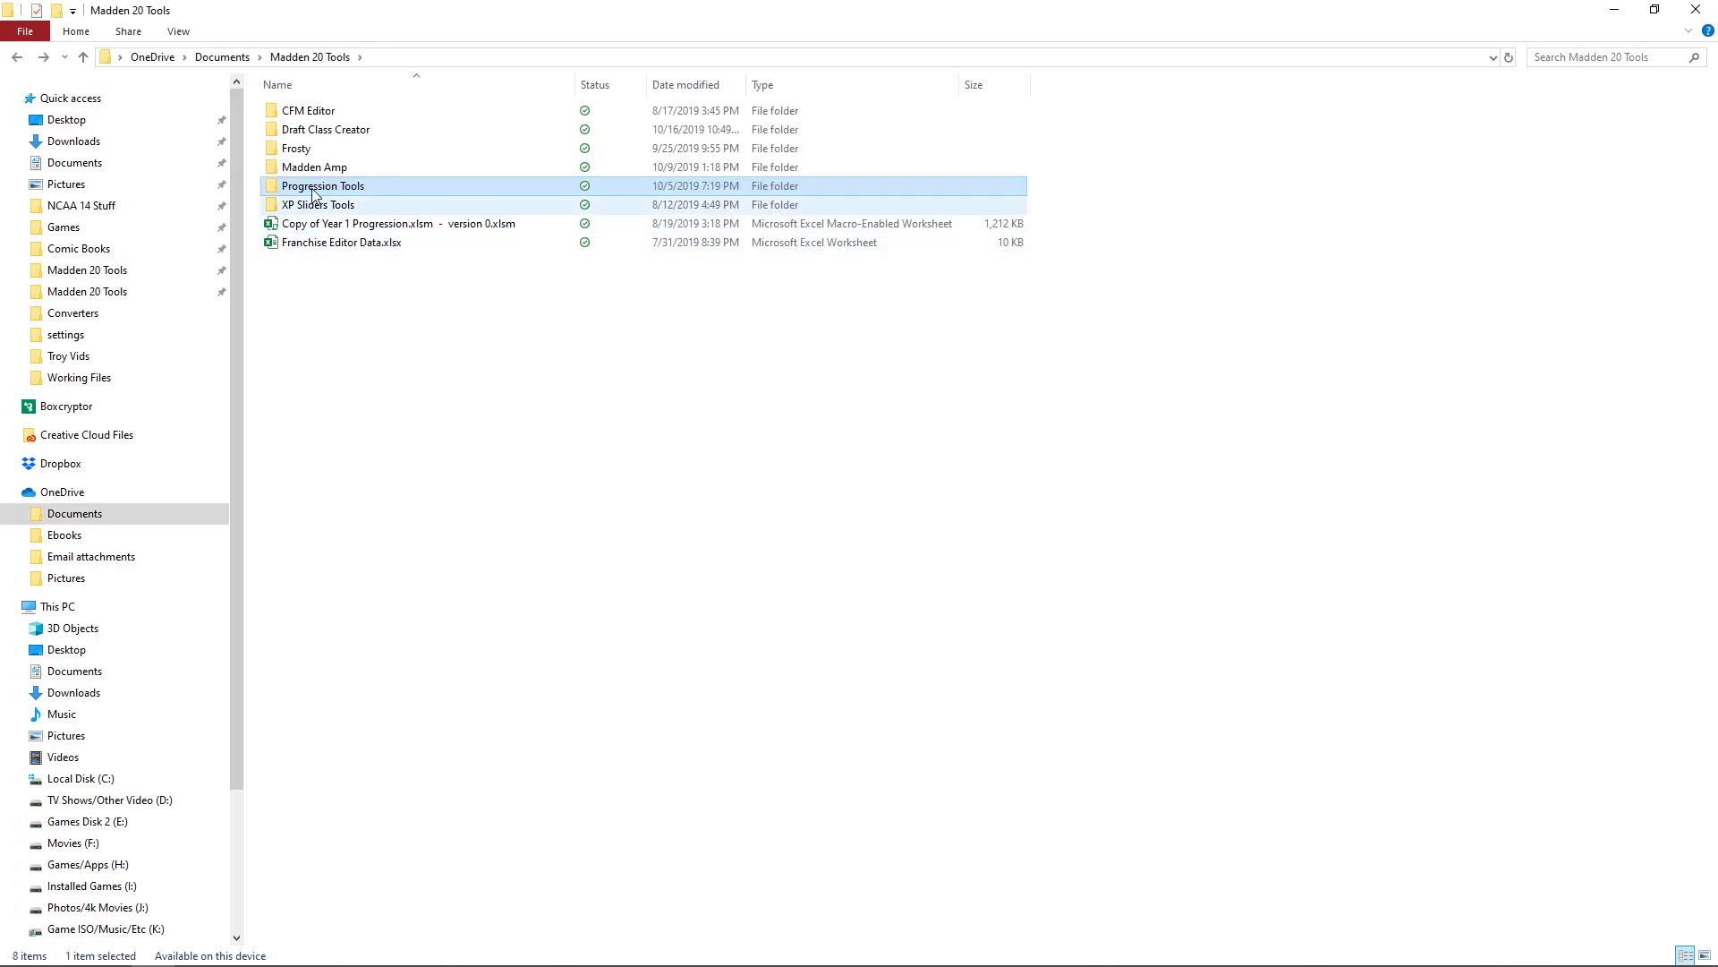
{"action": "double_click", "coordinate": [325, 164]}
{"action": "double_click", "coordinate": [341, 117]}
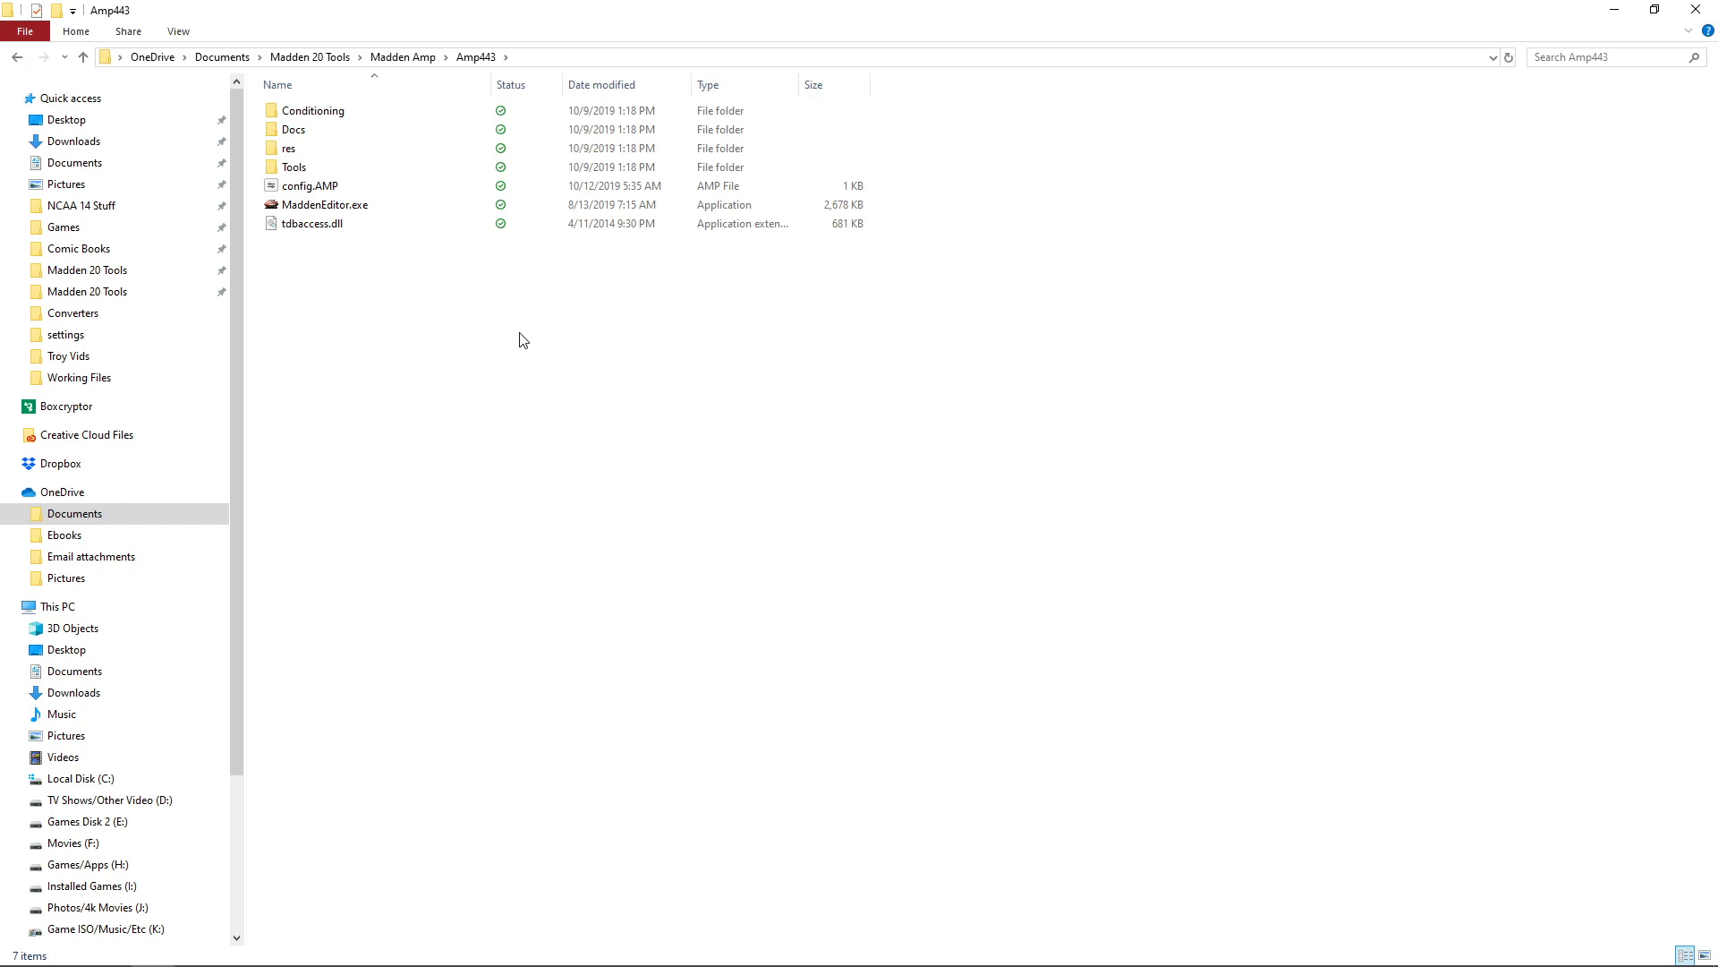
- Start Madden Amp from MaddenEditor.exe, close the revisions notice, and load the ROSTER-Official file from the settings folder
{"action": "double_click", "coordinate": [338, 206]}
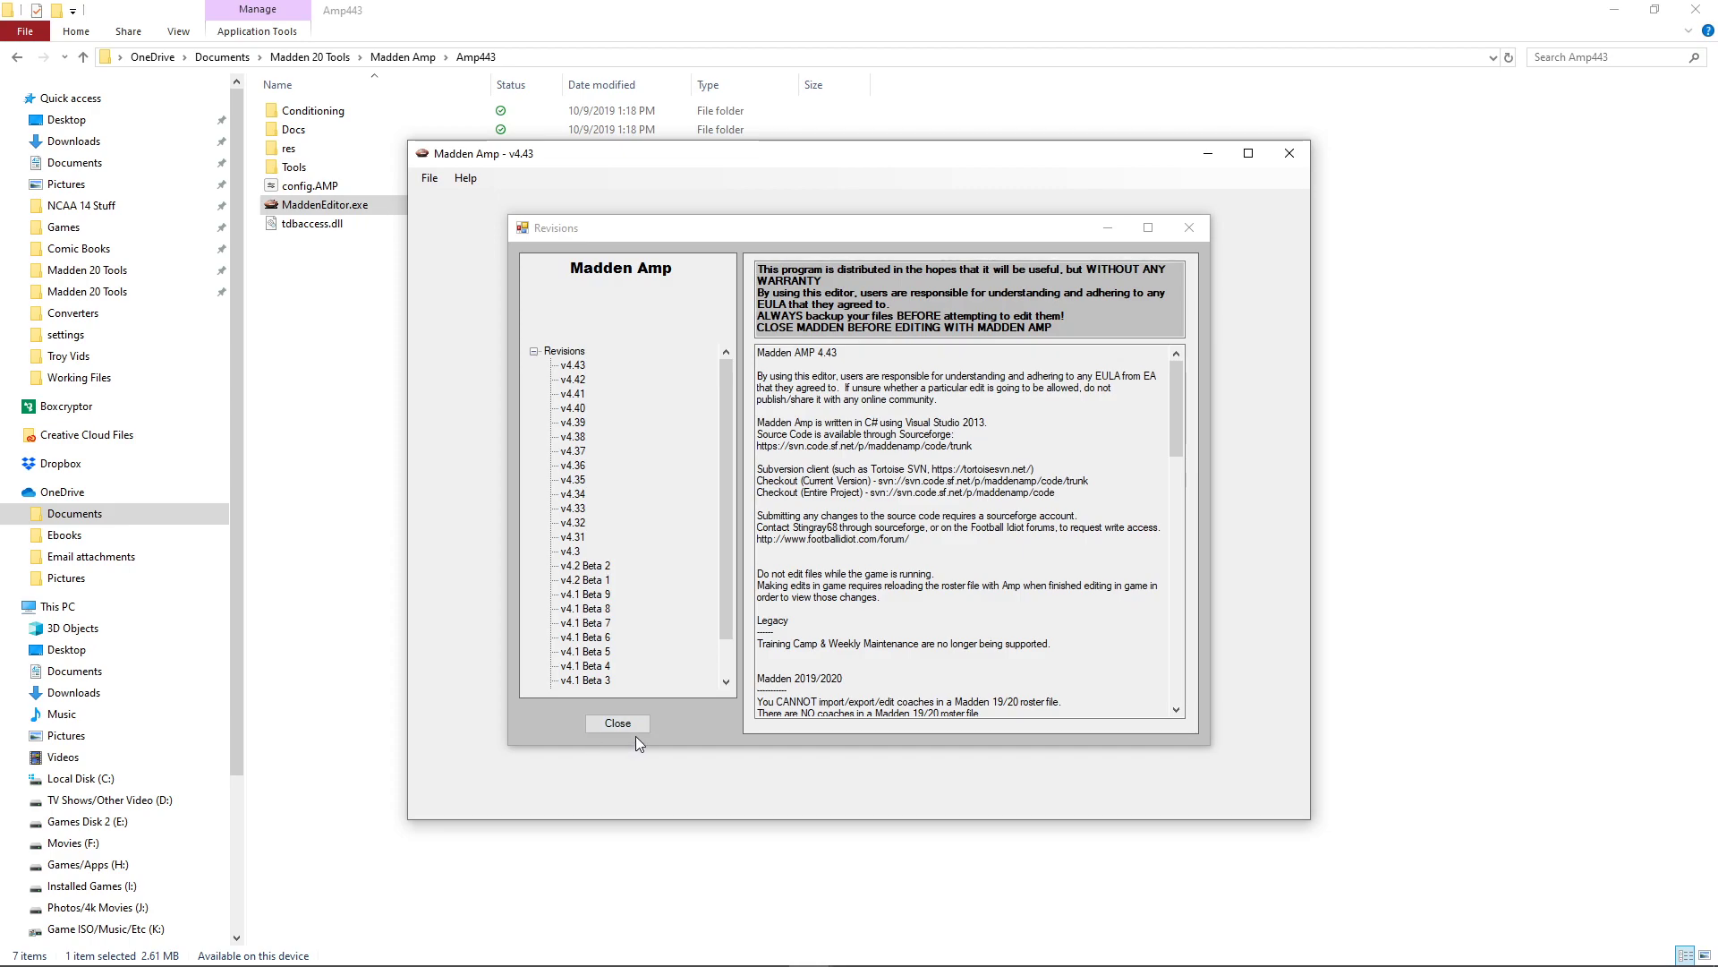
{"action": "left_click", "coordinate": [625, 714]}
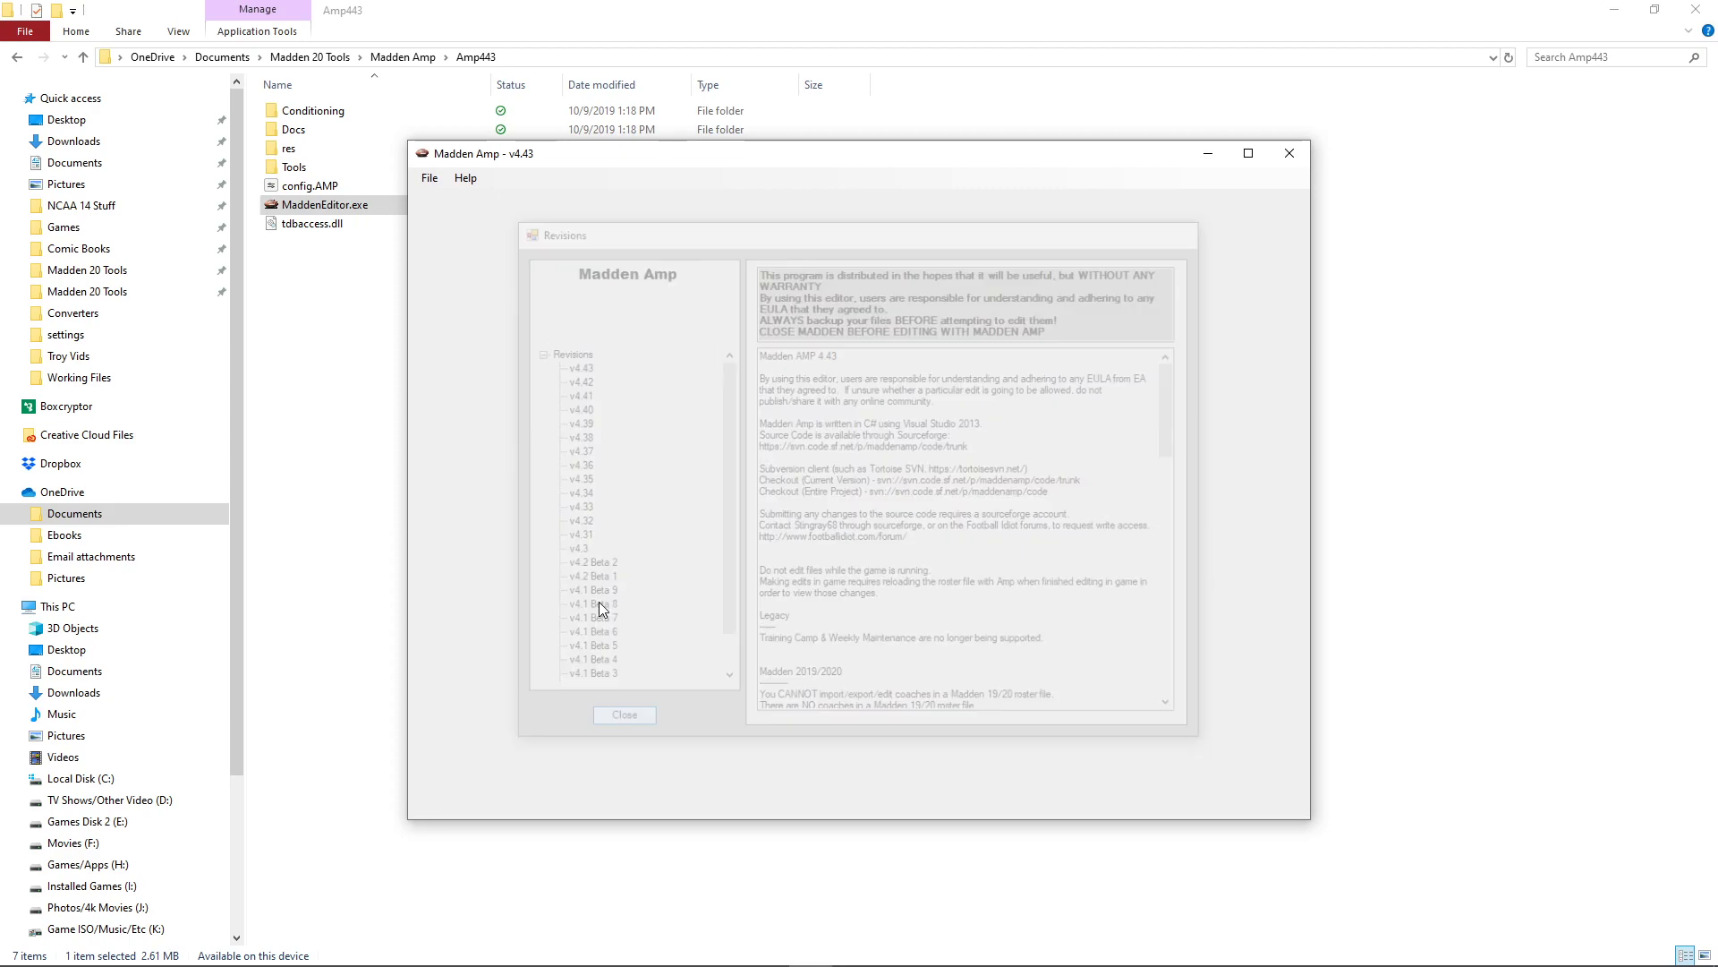
{"action": "left_click", "coordinate": [430, 177]}
{"action": "left_click", "coordinate": [450, 197]}
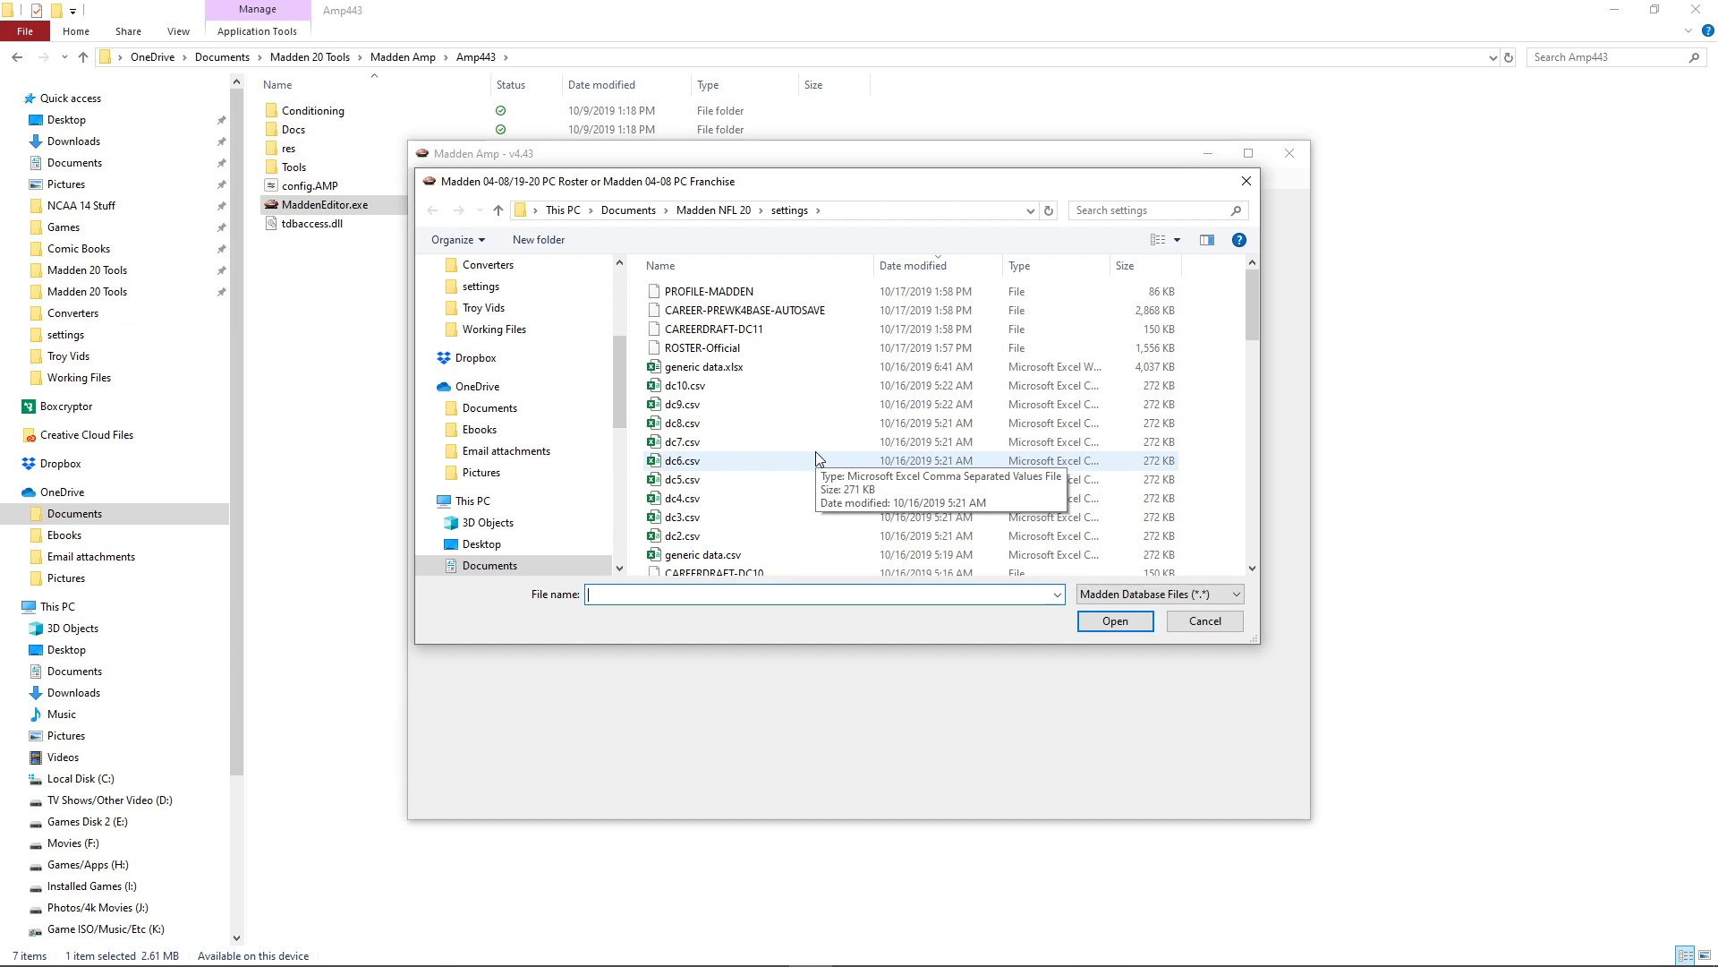
{"action": "double_click", "coordinate": [702, 348]}
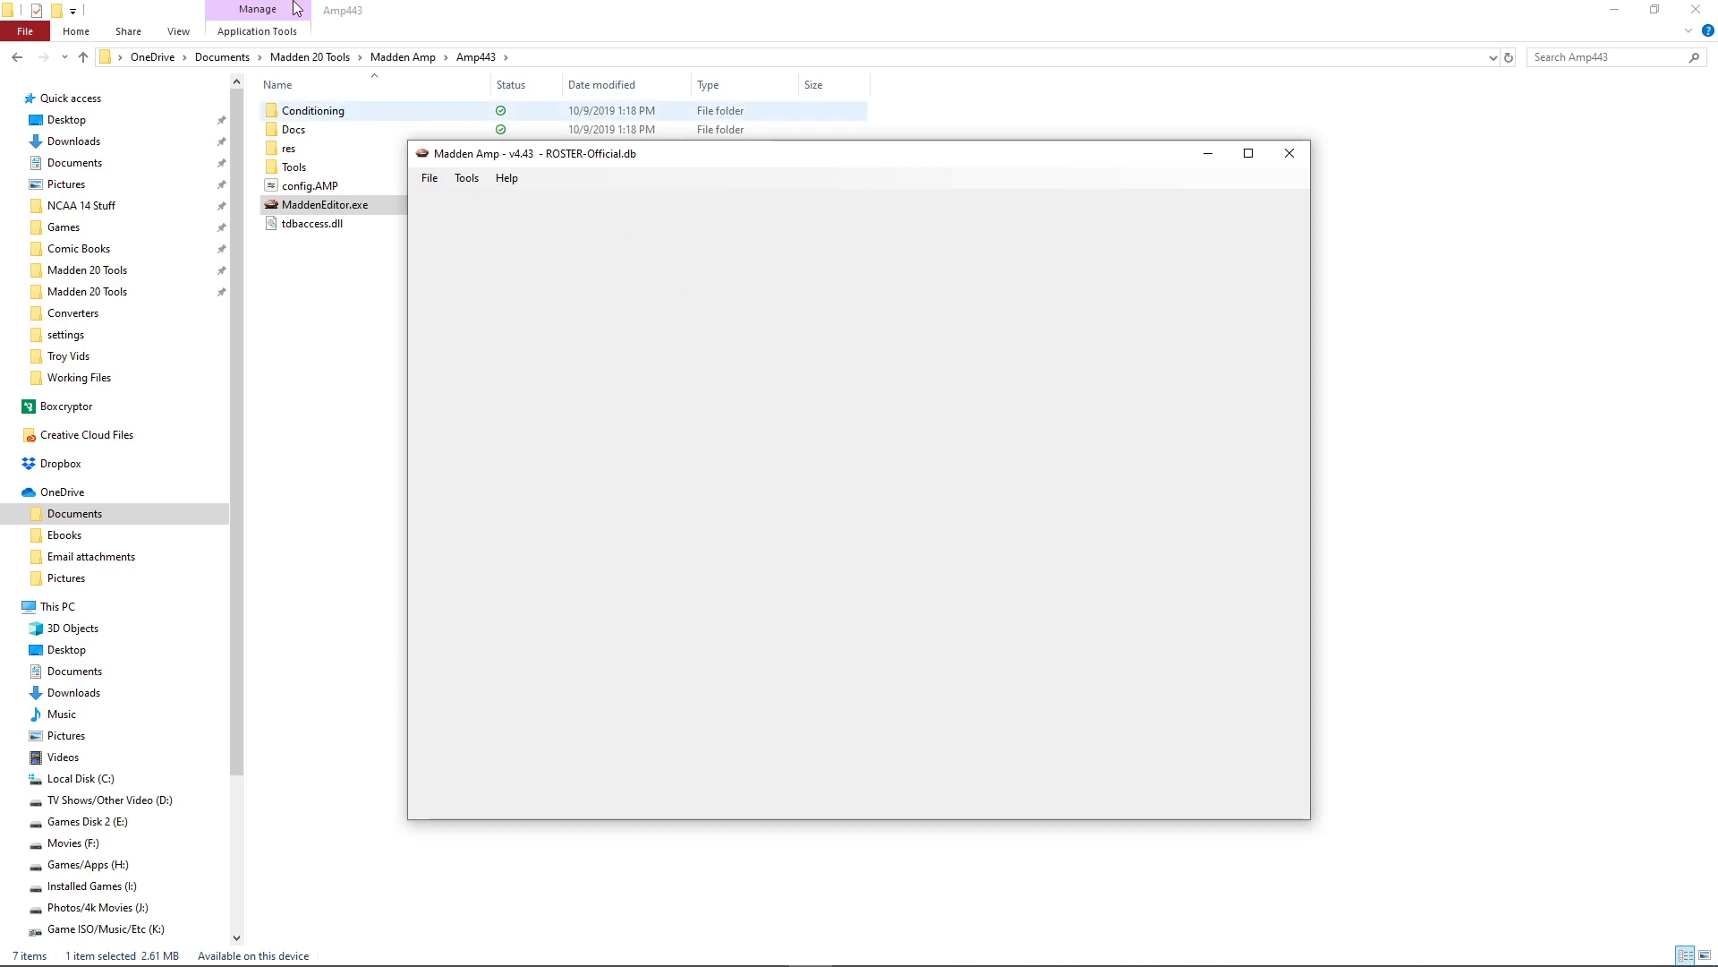
- Open the CSV import/export tool, include field descriptions for the draft class, and load CAREERDRAFT-DC11 from the settings folder
{"action": "left_click", "coordinate": [469, 181]}
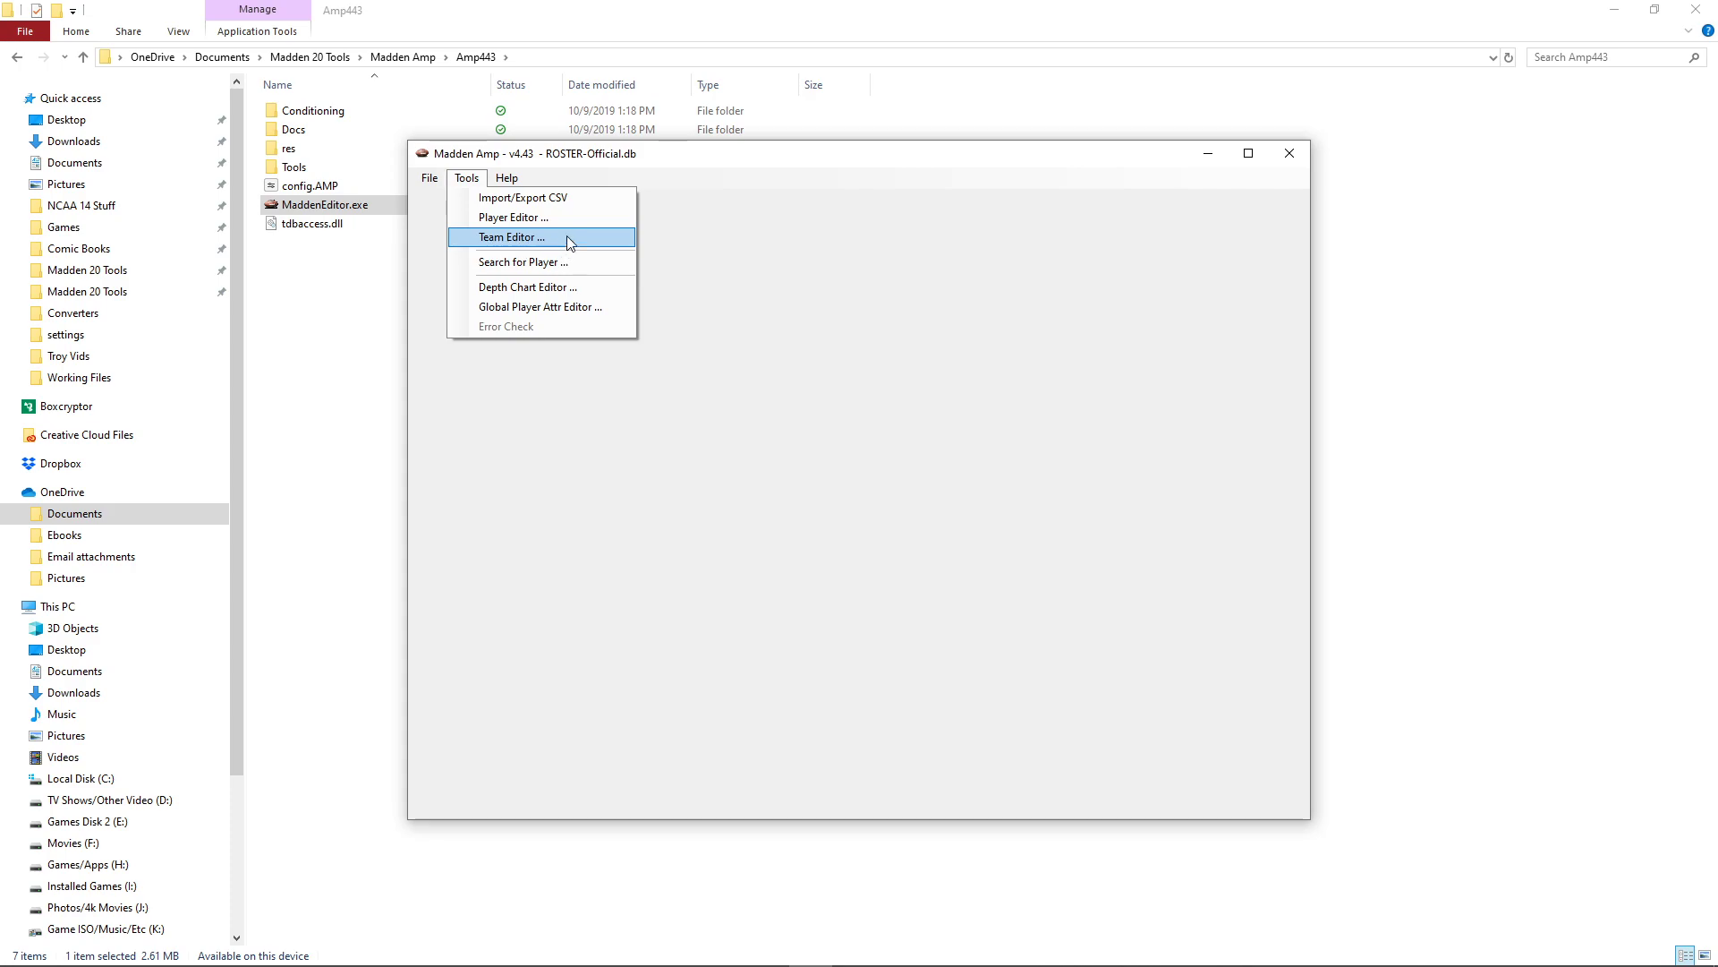
{"action": "left_click", "coordinate": [572, 200]}
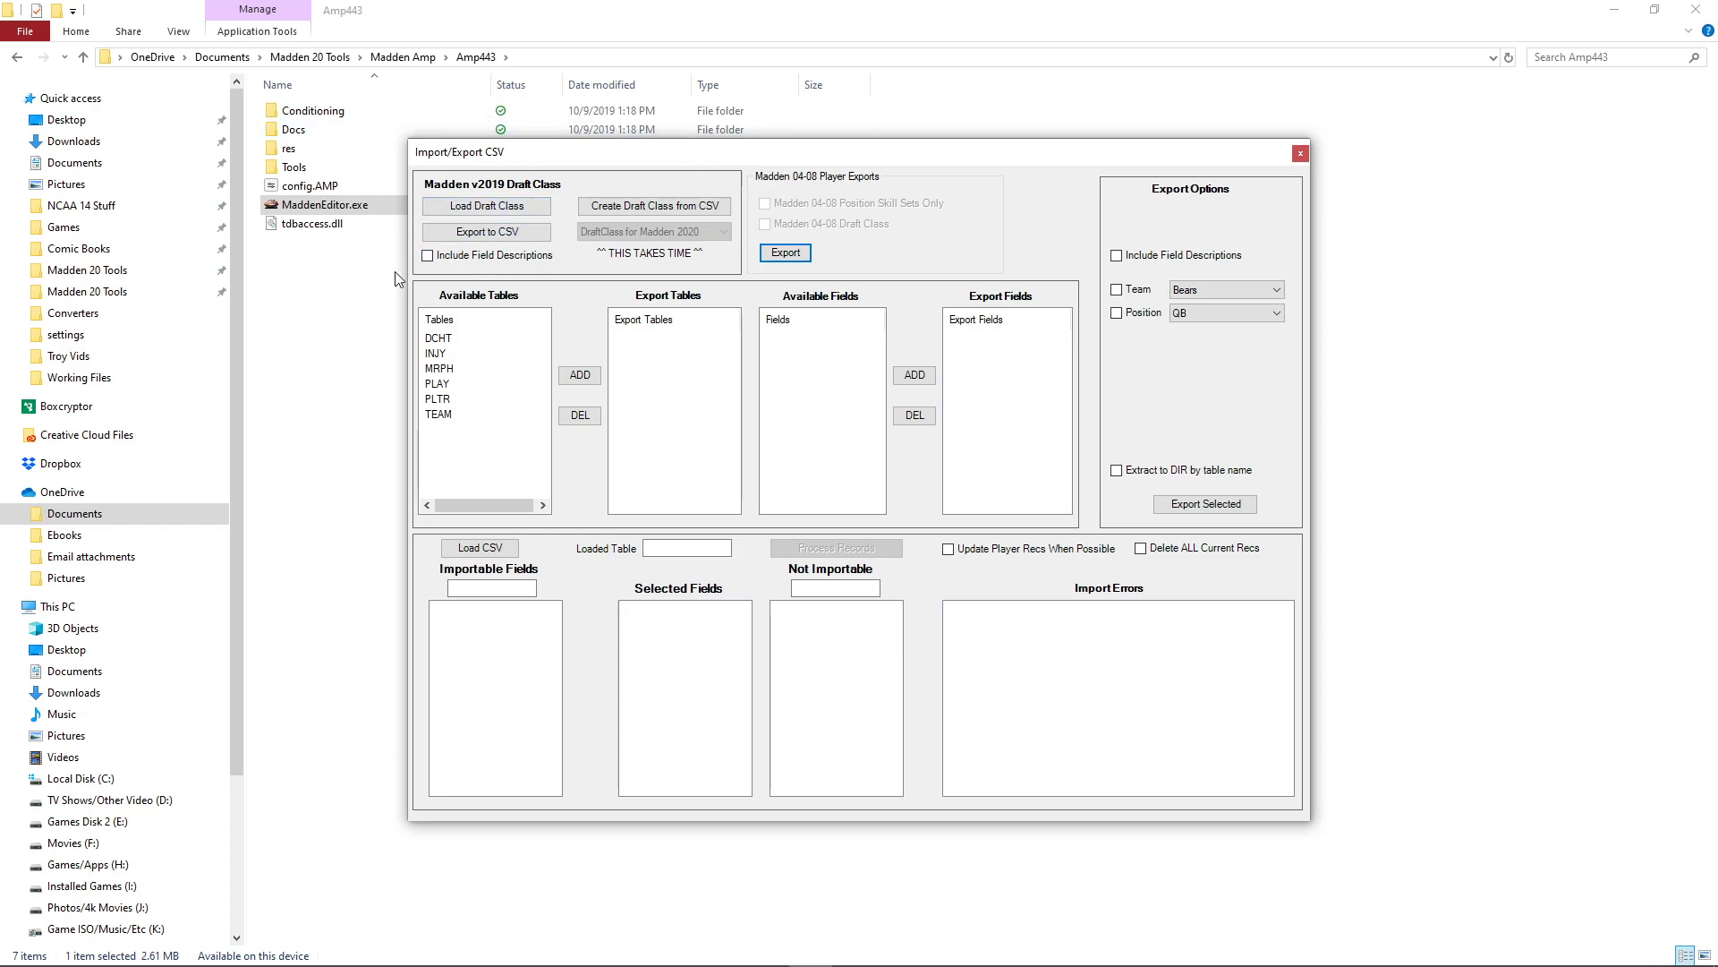
{"action": "left_click", "coordinate": [428, 256]}
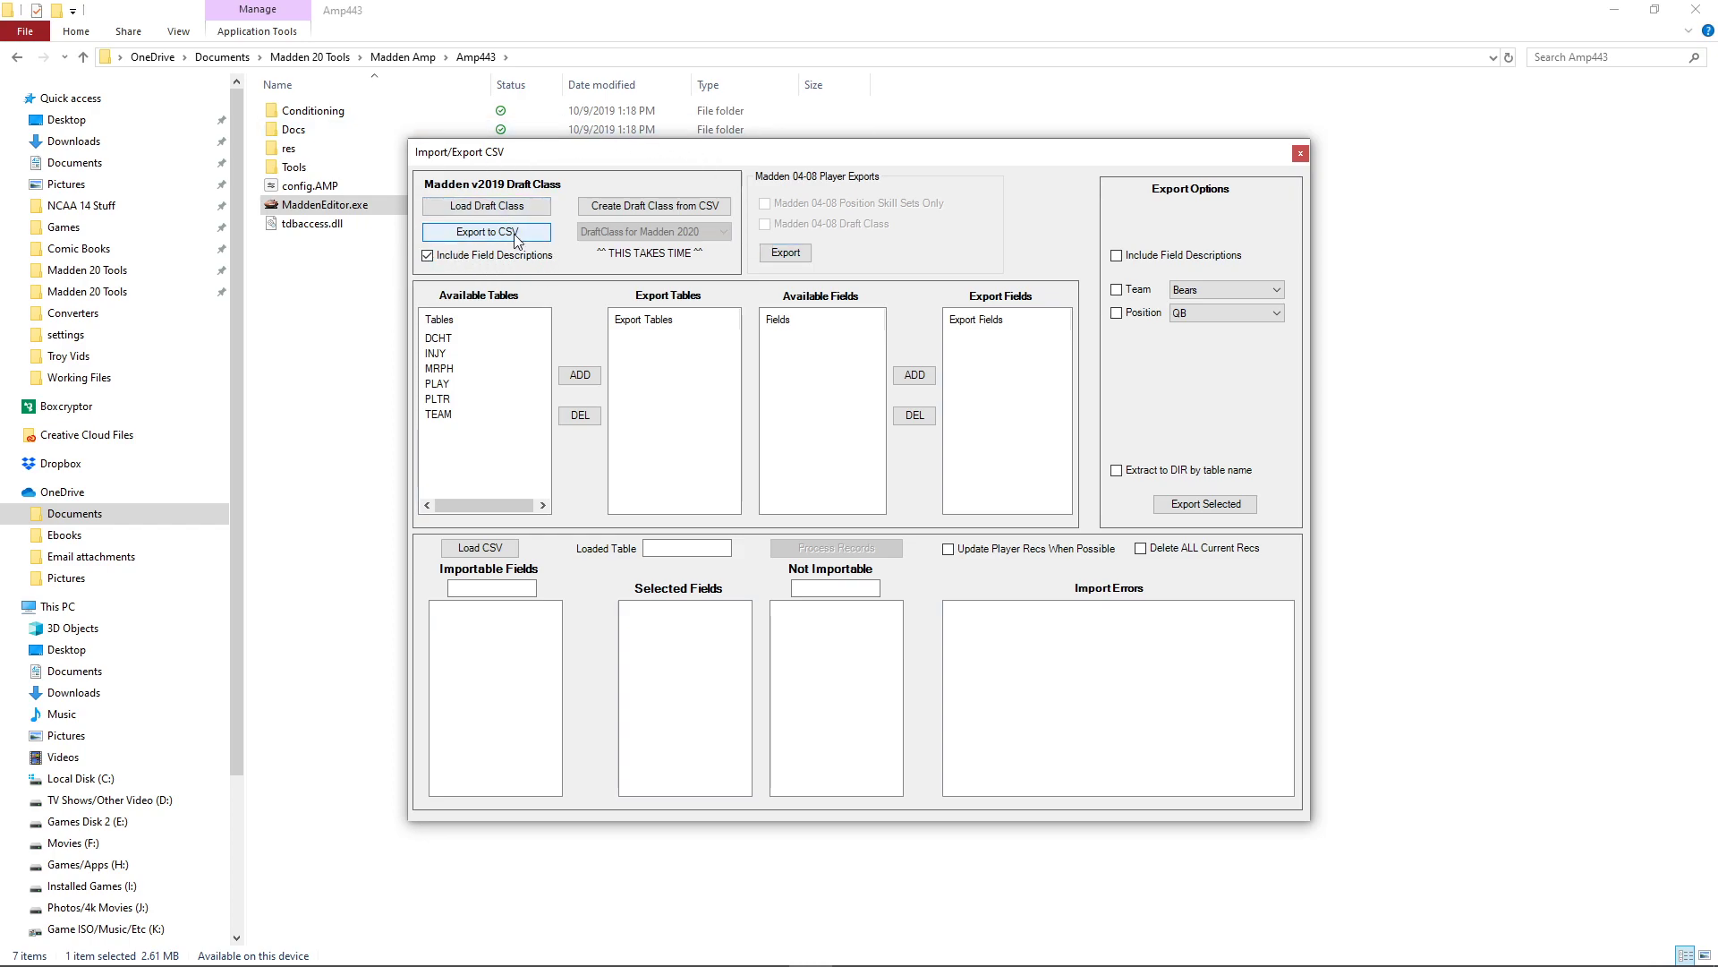
{"action": "left_click", "coordinate": [487, 205]}
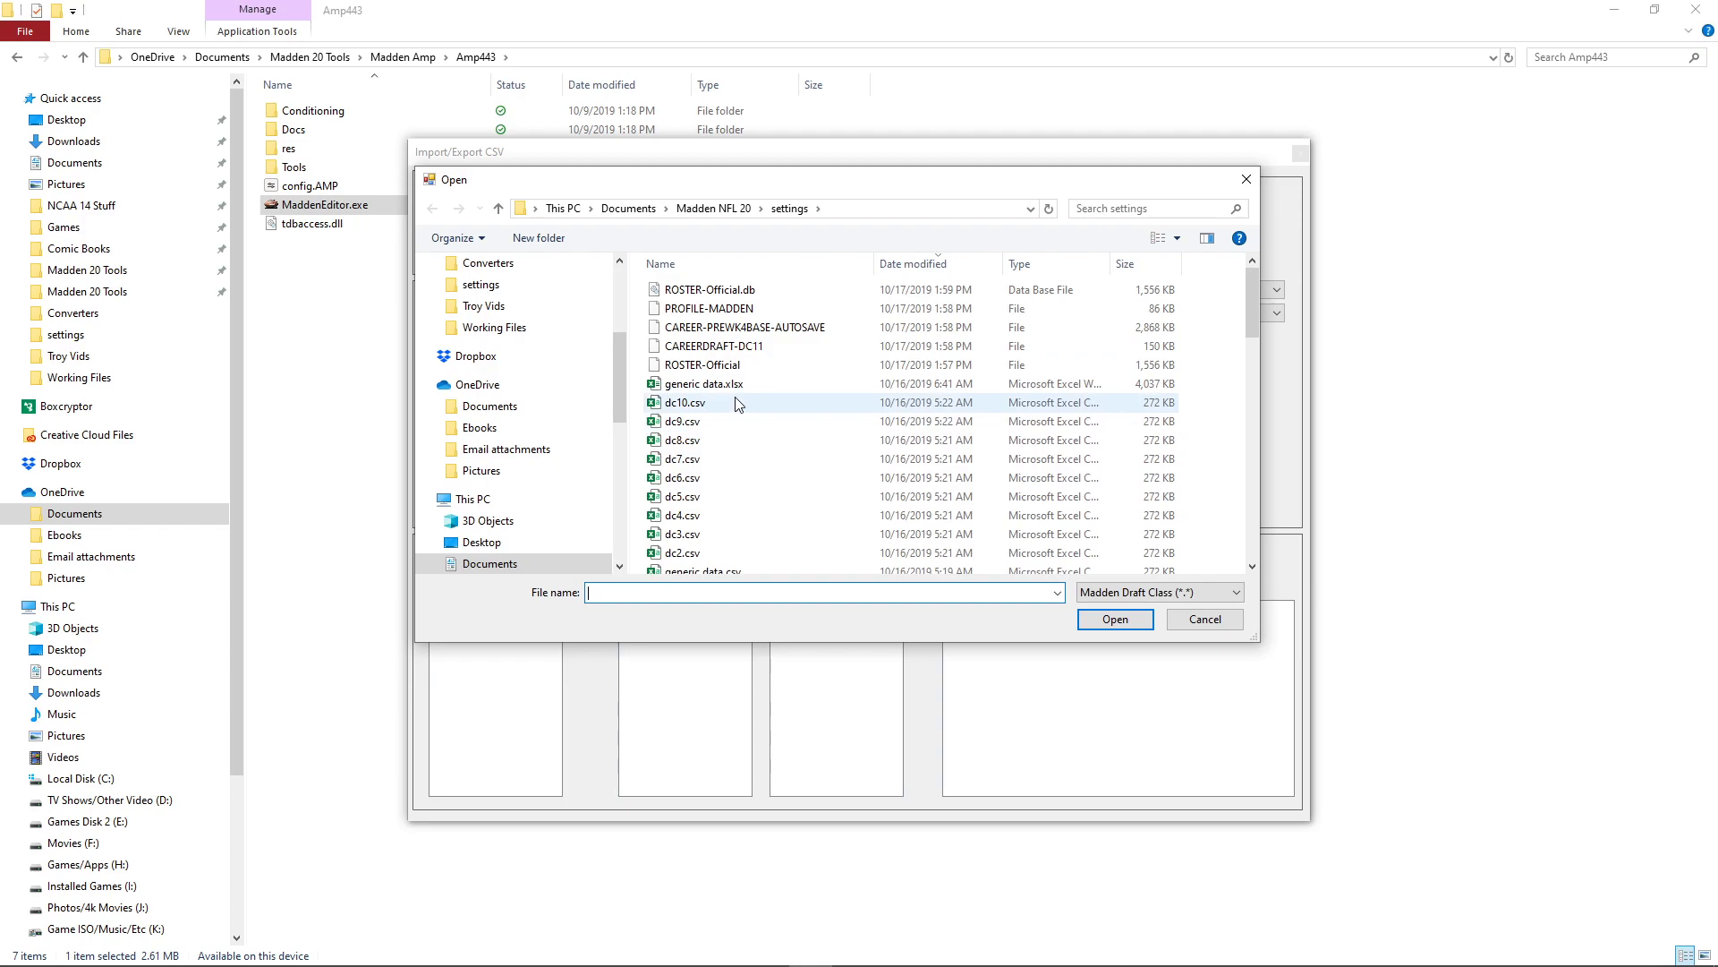
{"action": "left_click", "coordinate": [754, 349]}
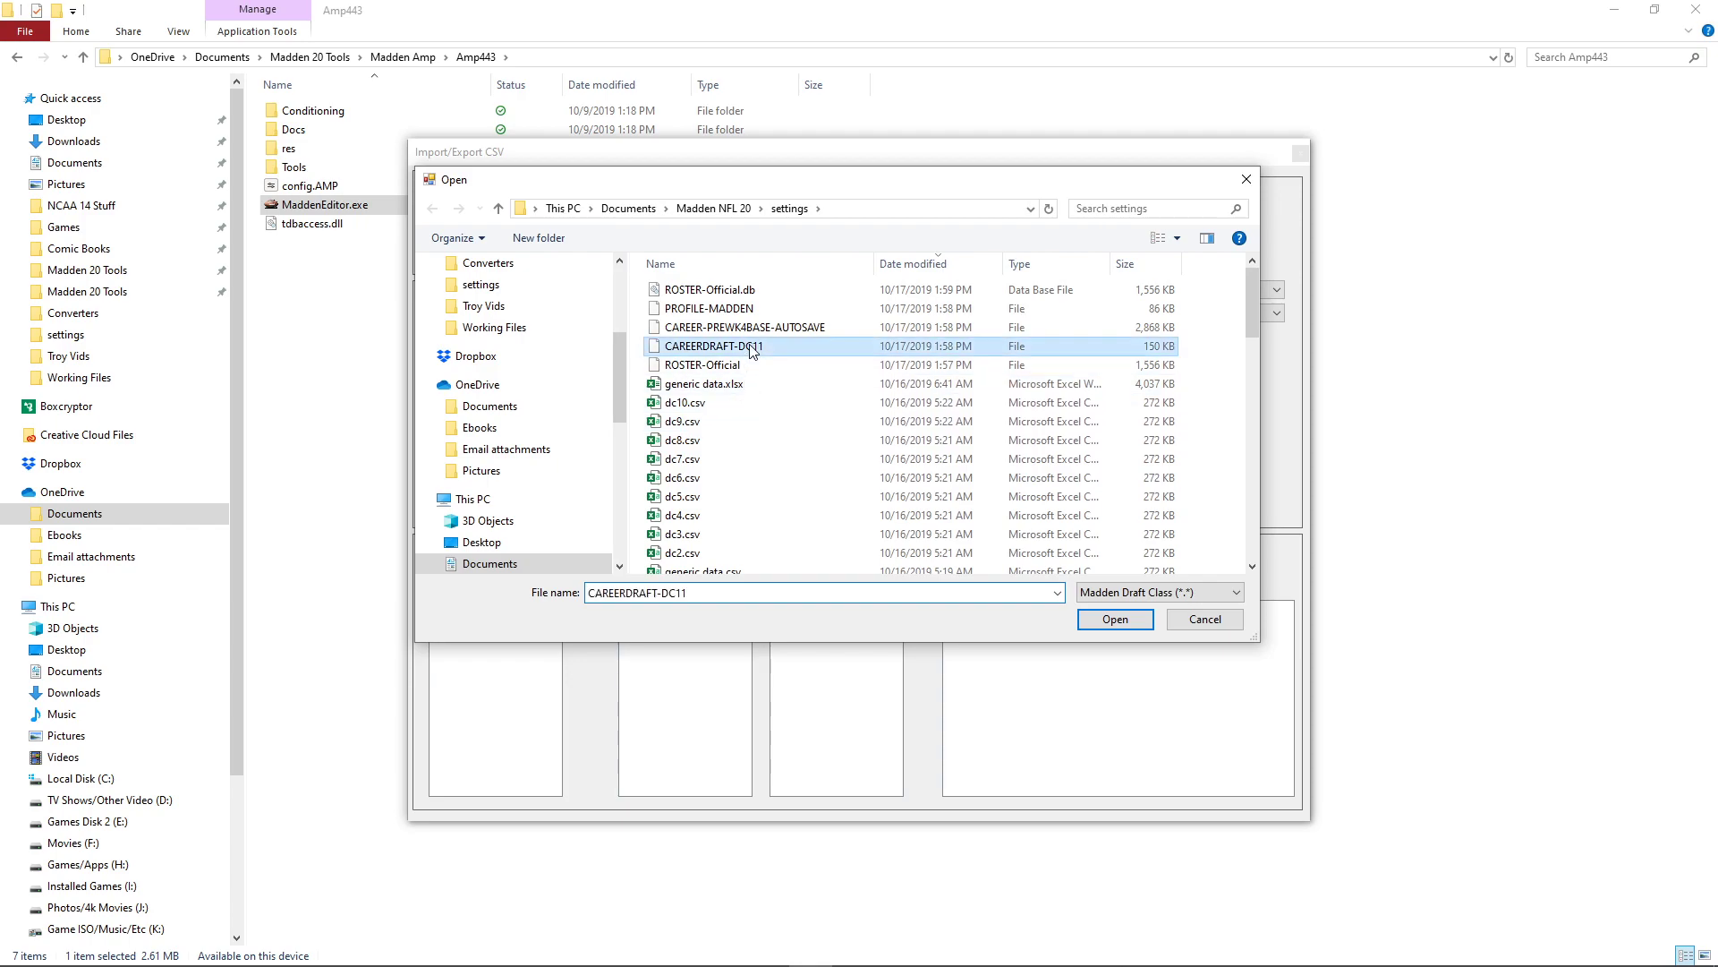
{"action": "double_click", "coordinate": [776, 345]}
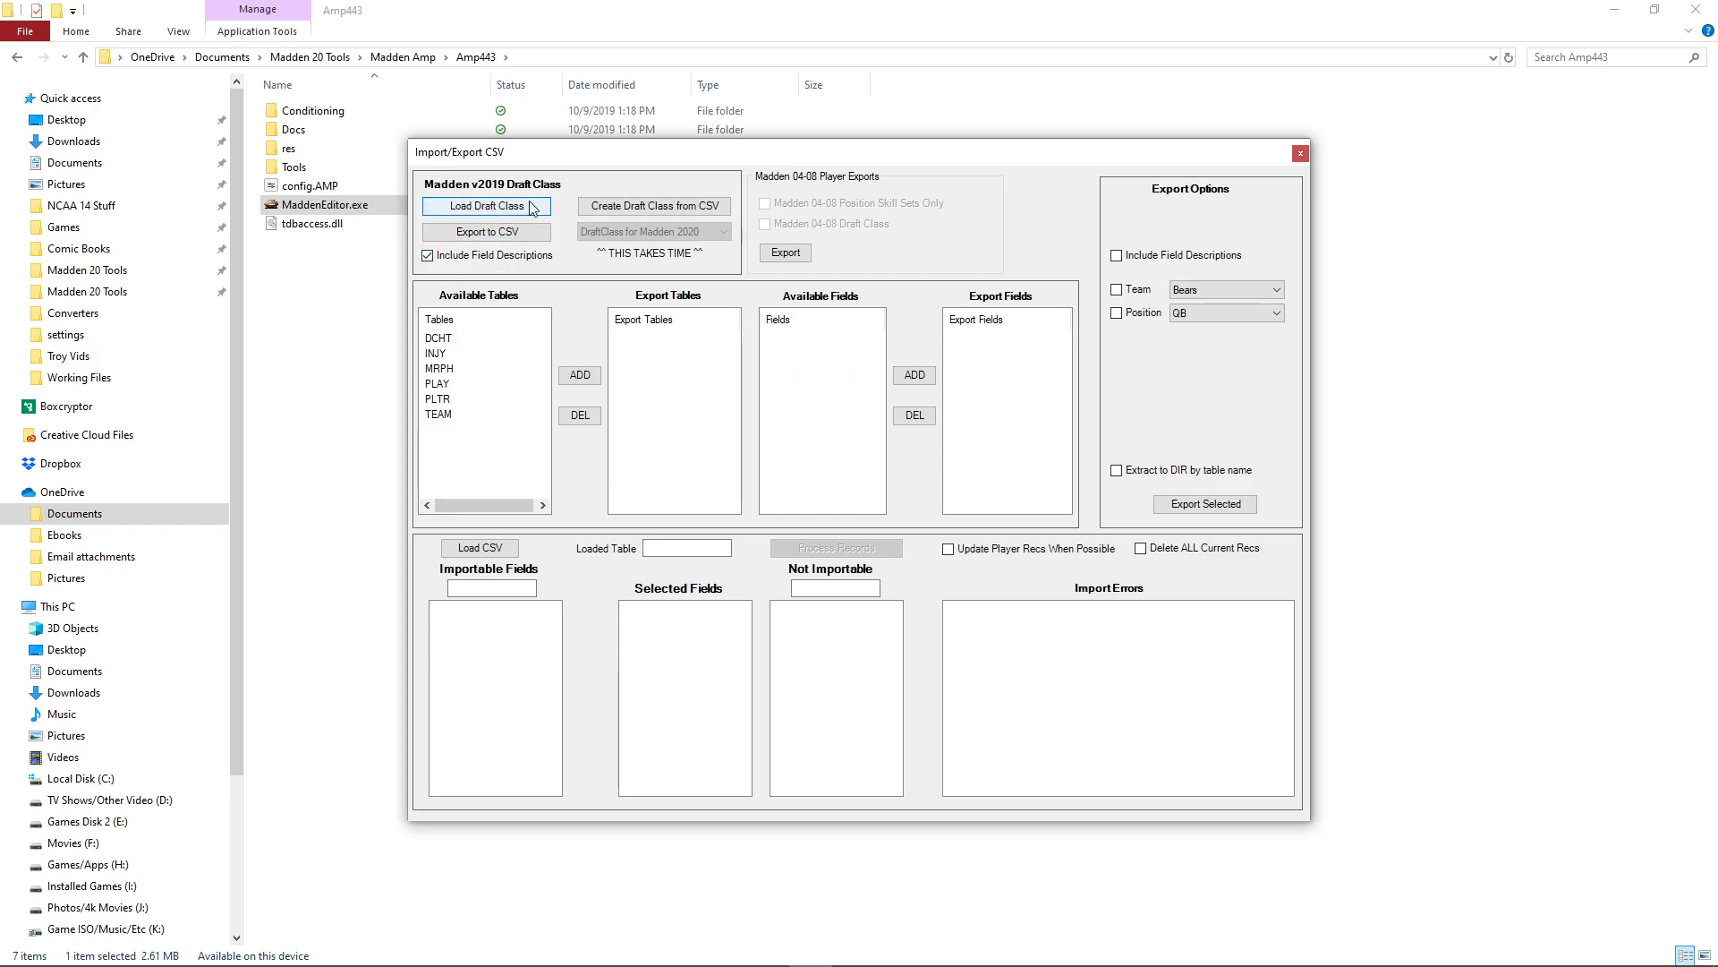
- Export the loaded draft class to the settings folder as DC11.csv and close Madden Amp
{"action": "left_click", "coordinate": [529, 235]}
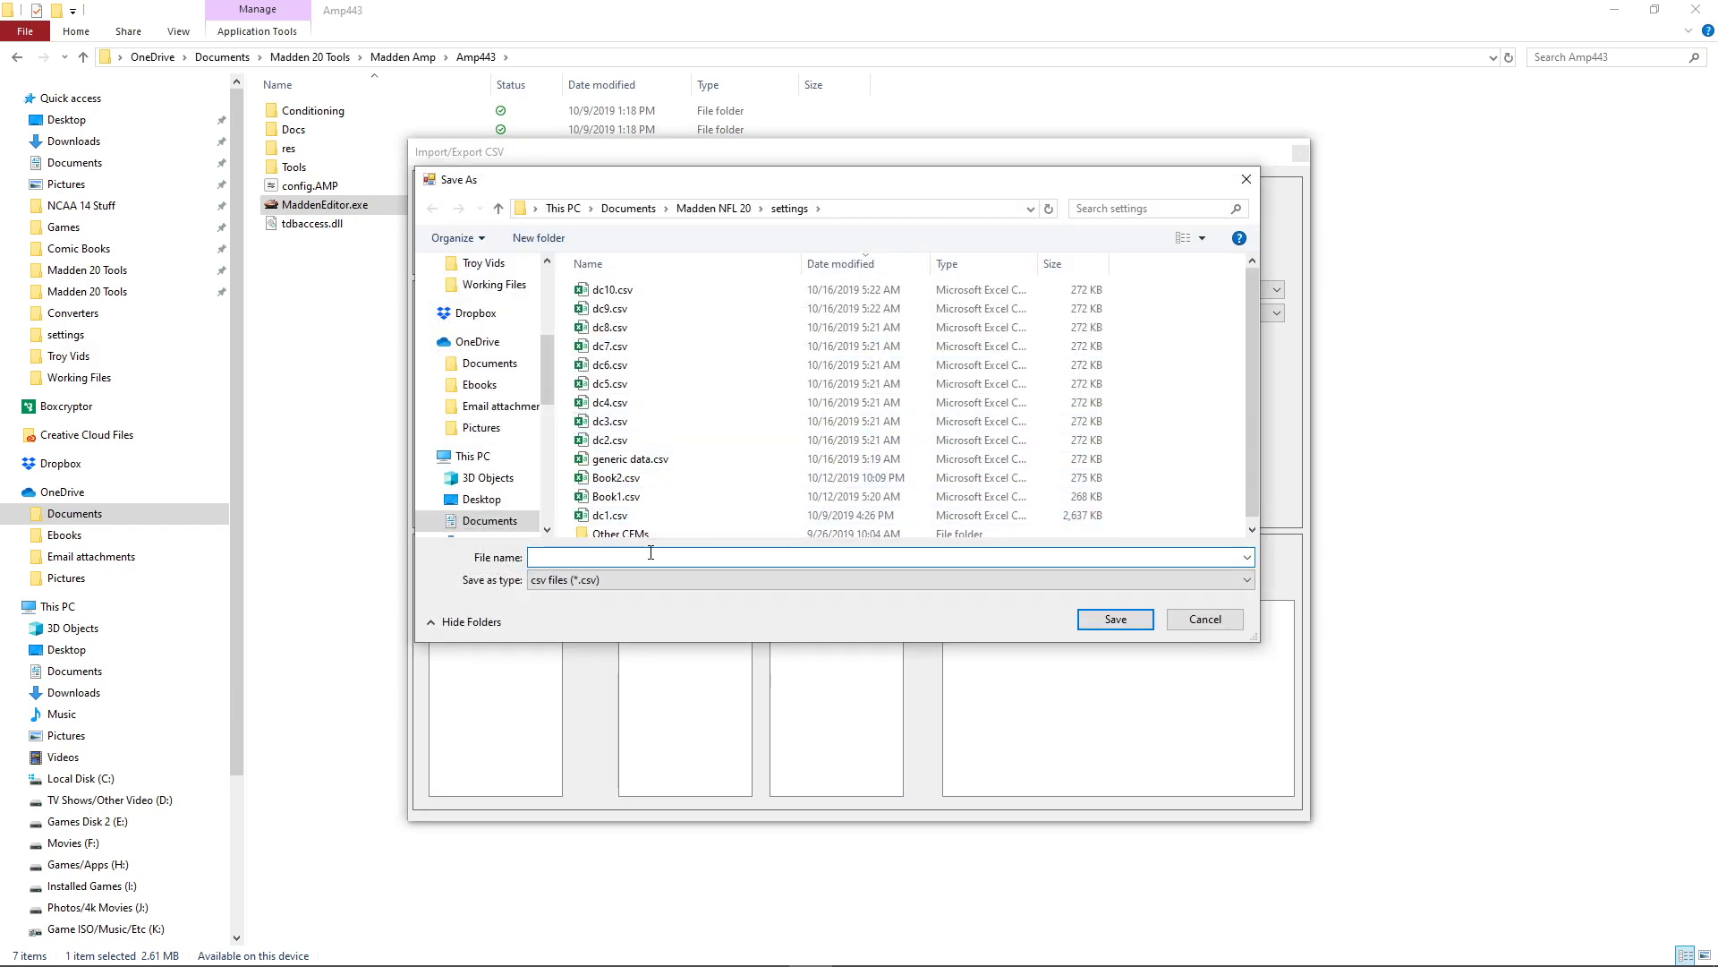
{"action": "type", "text": "DC11"}
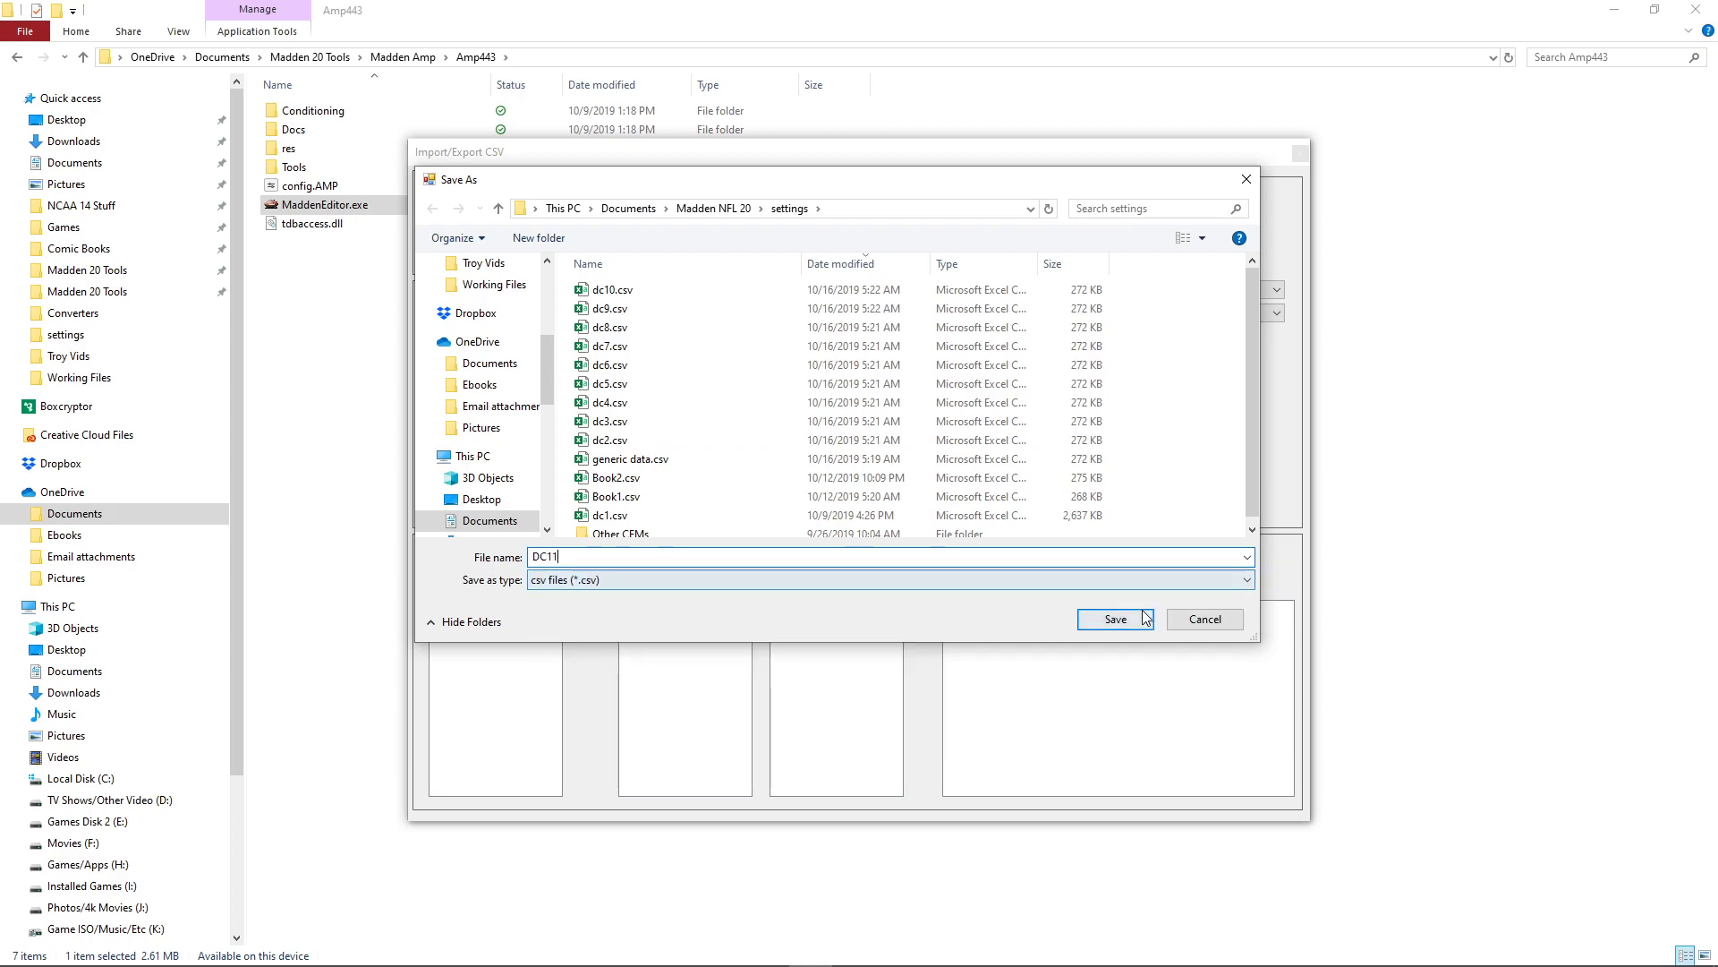
{"action": "left_click", "coordinate": [1116, 619]}
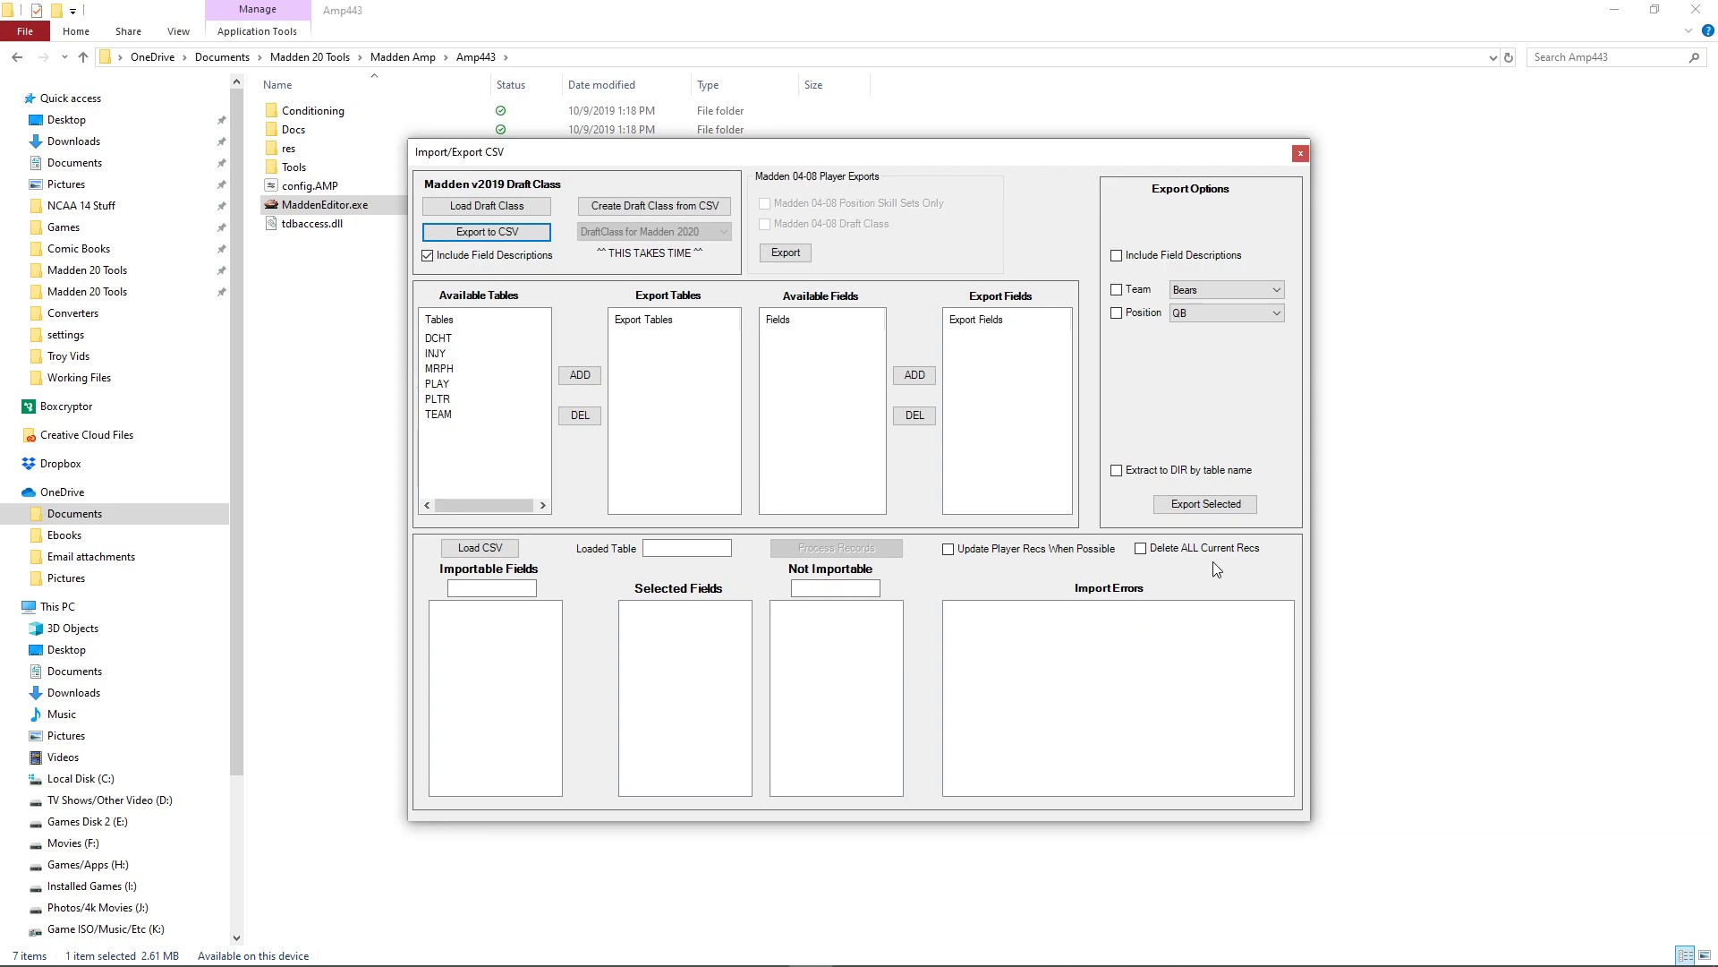
{"action": "left_click", "coordinate": [1301, 151]}
{"action": "left_click", "coordinate": [1301, 149]}
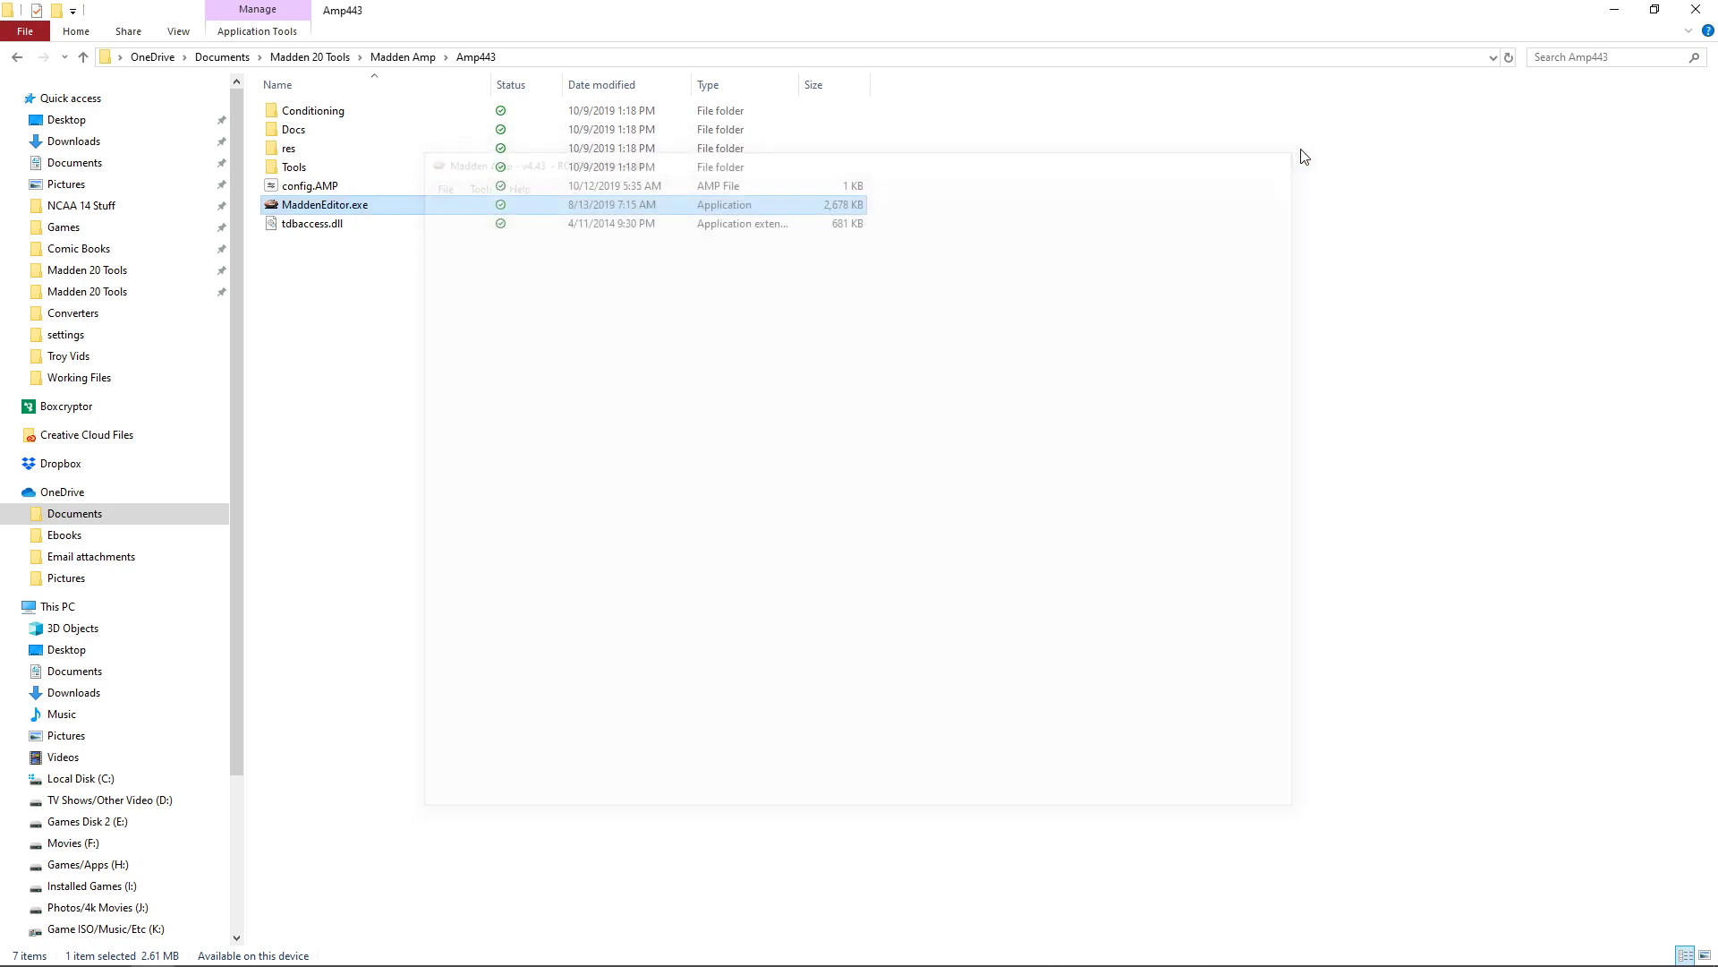
- Open the Scouting Tool.xlsm workbook from Madden 20 Tools > Progression Tools > Working Files
{"action": "left_click", "coordinate": [637, 476]}
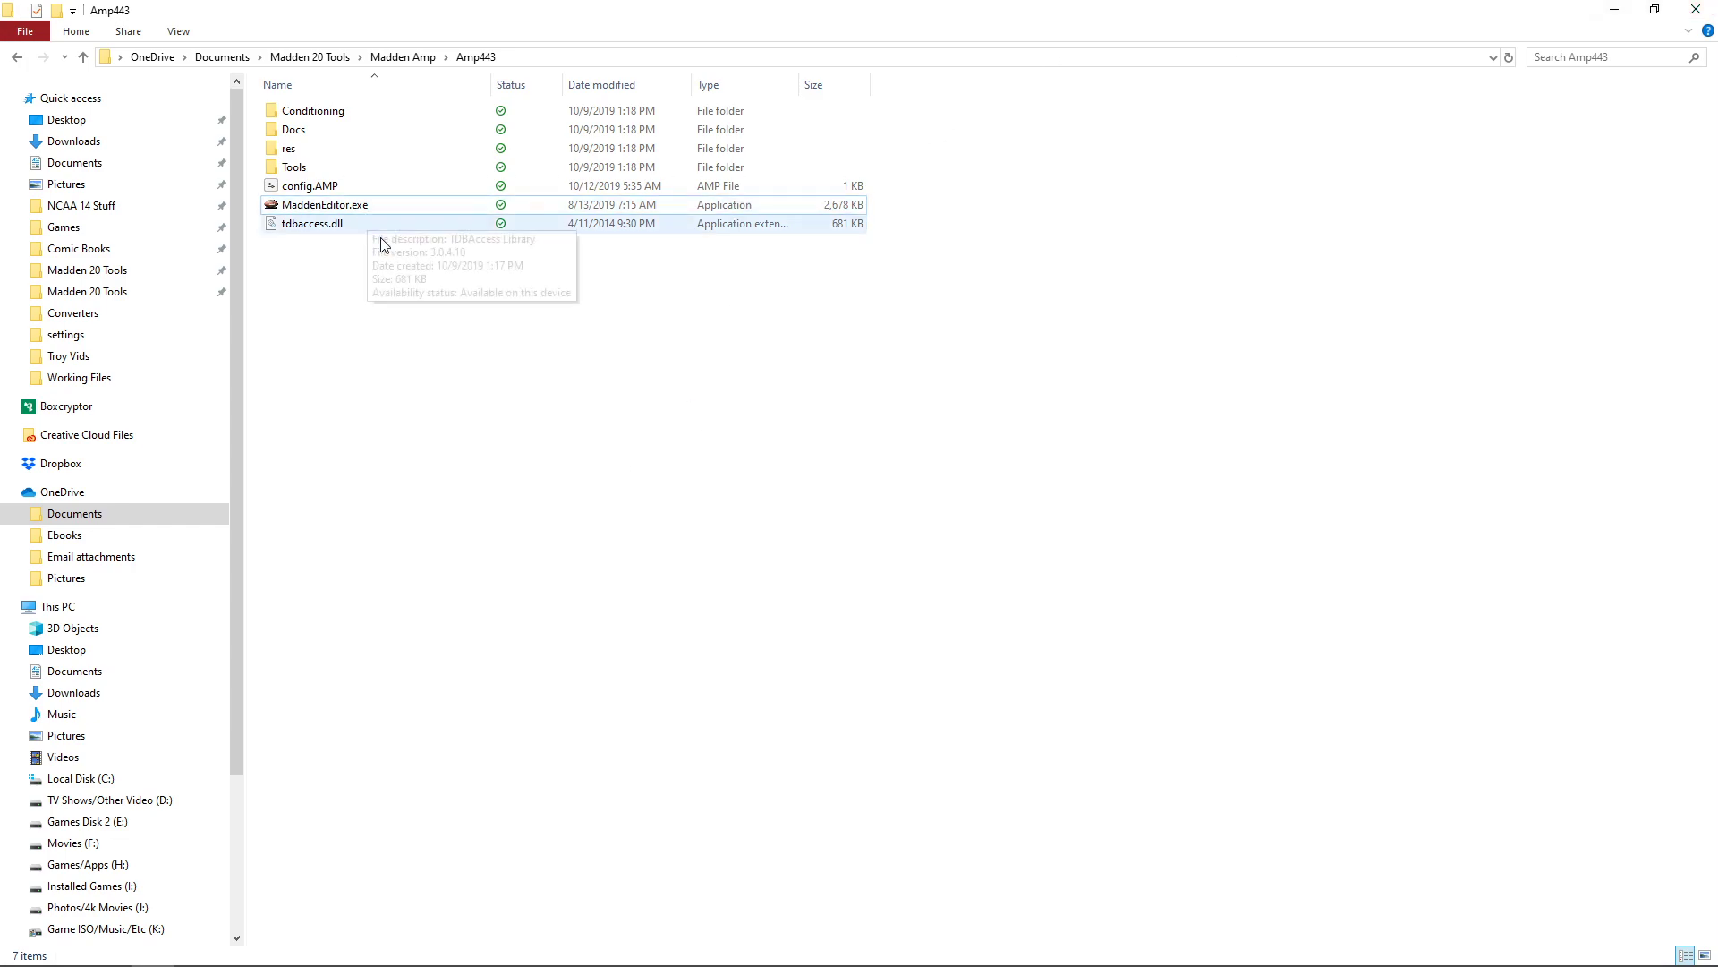
{"action": "key", "text": "BackSpace"}
{"action": "key", "text": "BackSpace"}
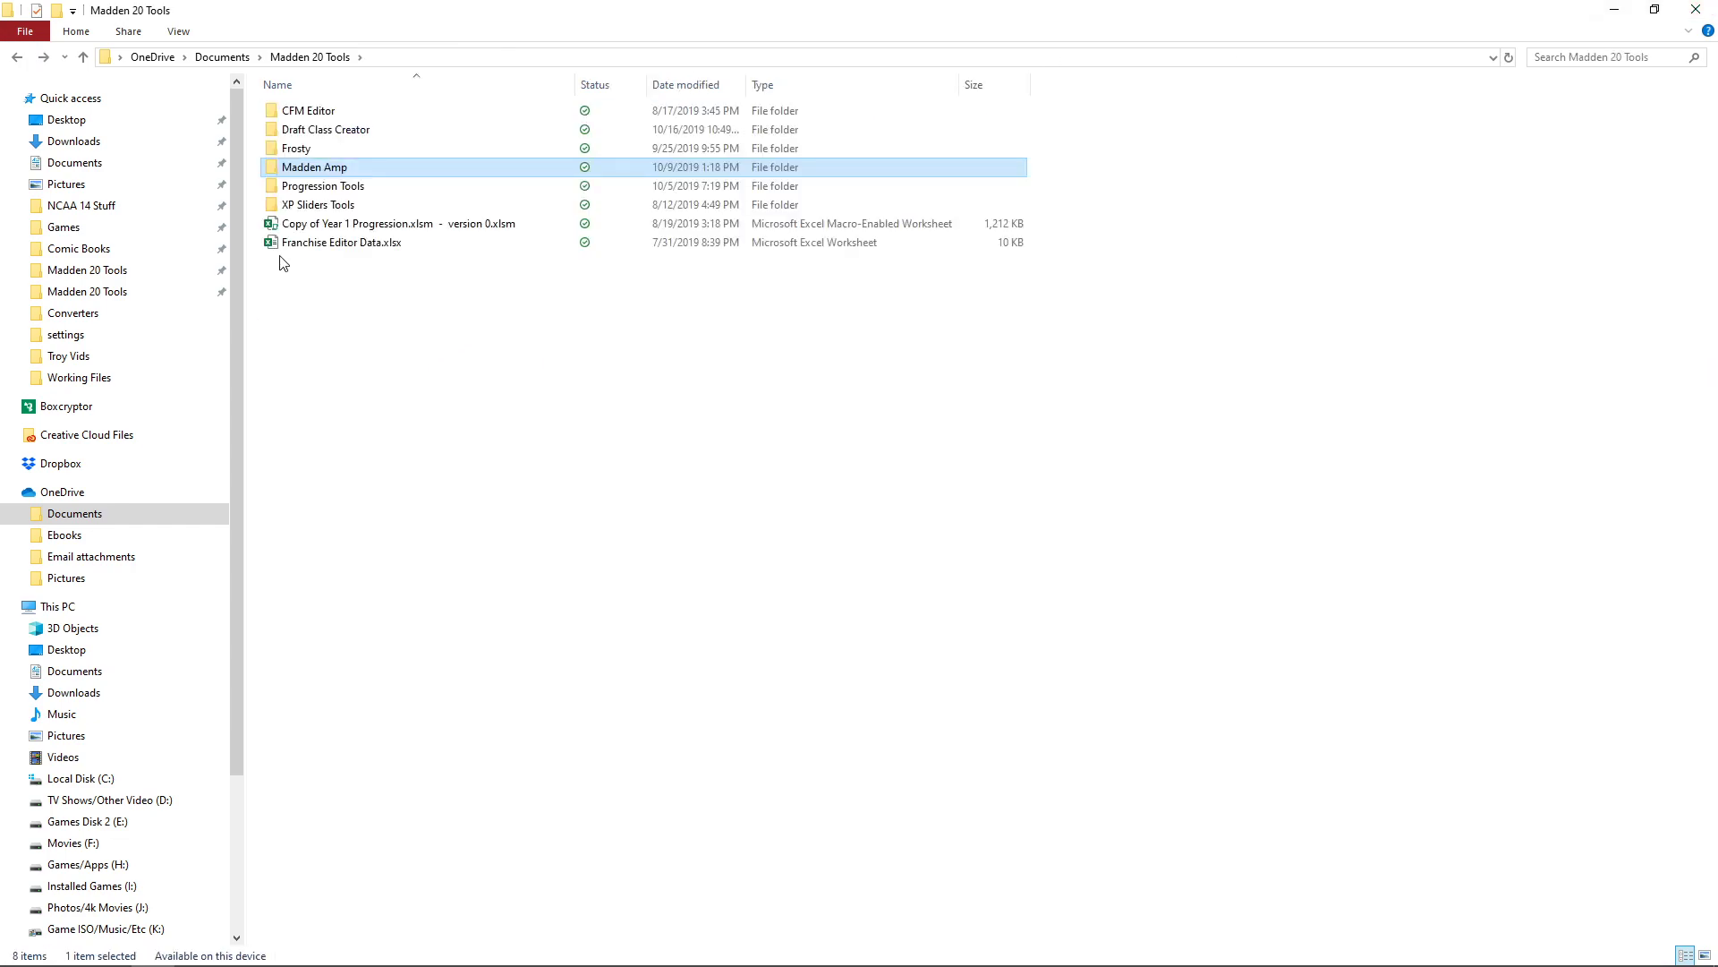
{"action": "double_click", "coordinate": [356, 185]}
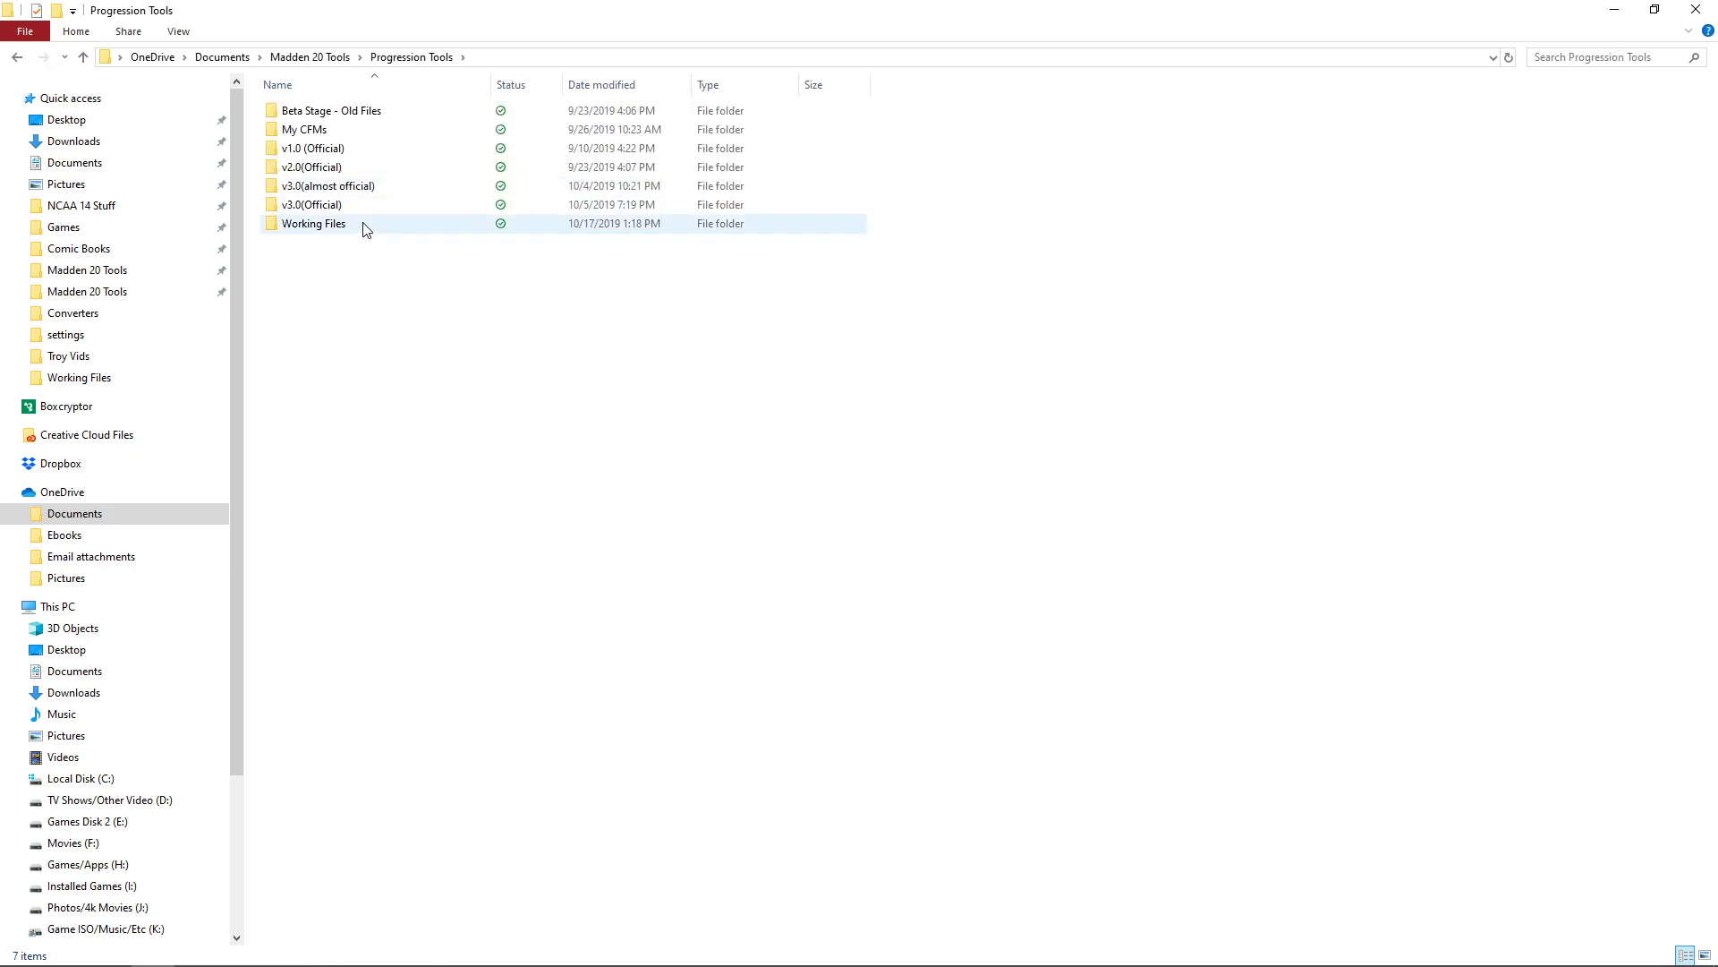
{"action": "double_click", "coordinate": [364, 224]}
{"action": "left_click", "coordinate": [368, 250]}
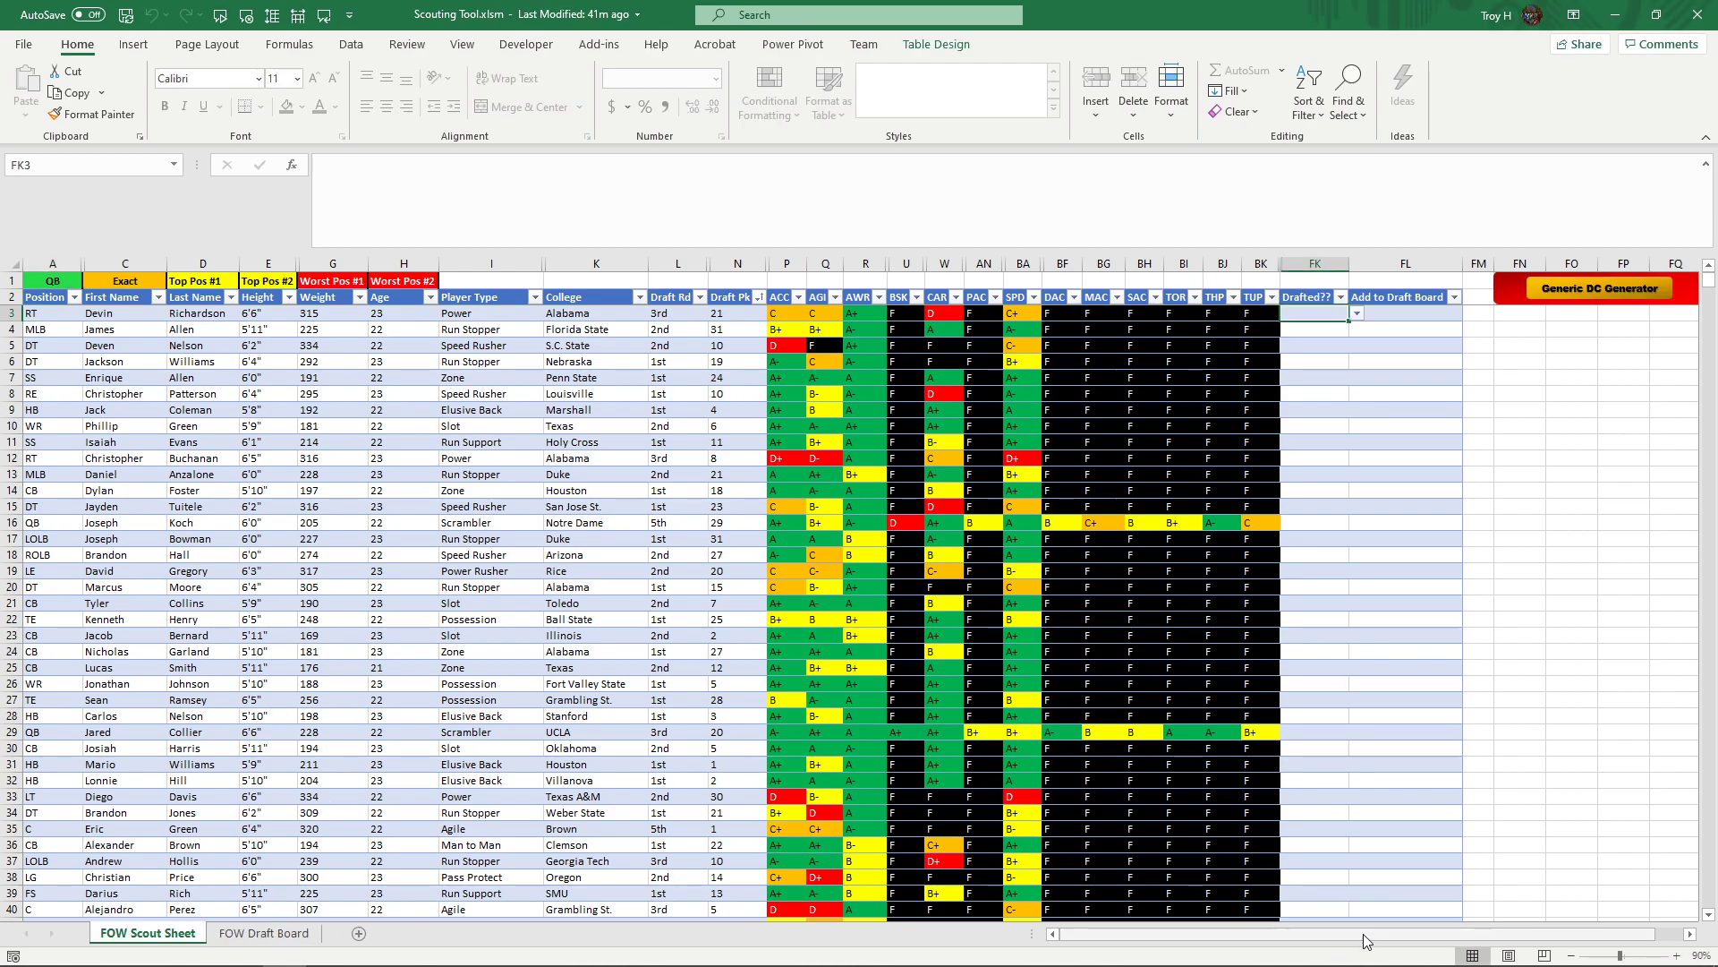
- Examine the draft class generator buttons and the mode, top position and worst position cells C1 to H1 on the FOW Scout Sheet
{"action": "left_click_drag", "start_coordinate": [1367, 939], "coordinate": [1394, 940]}
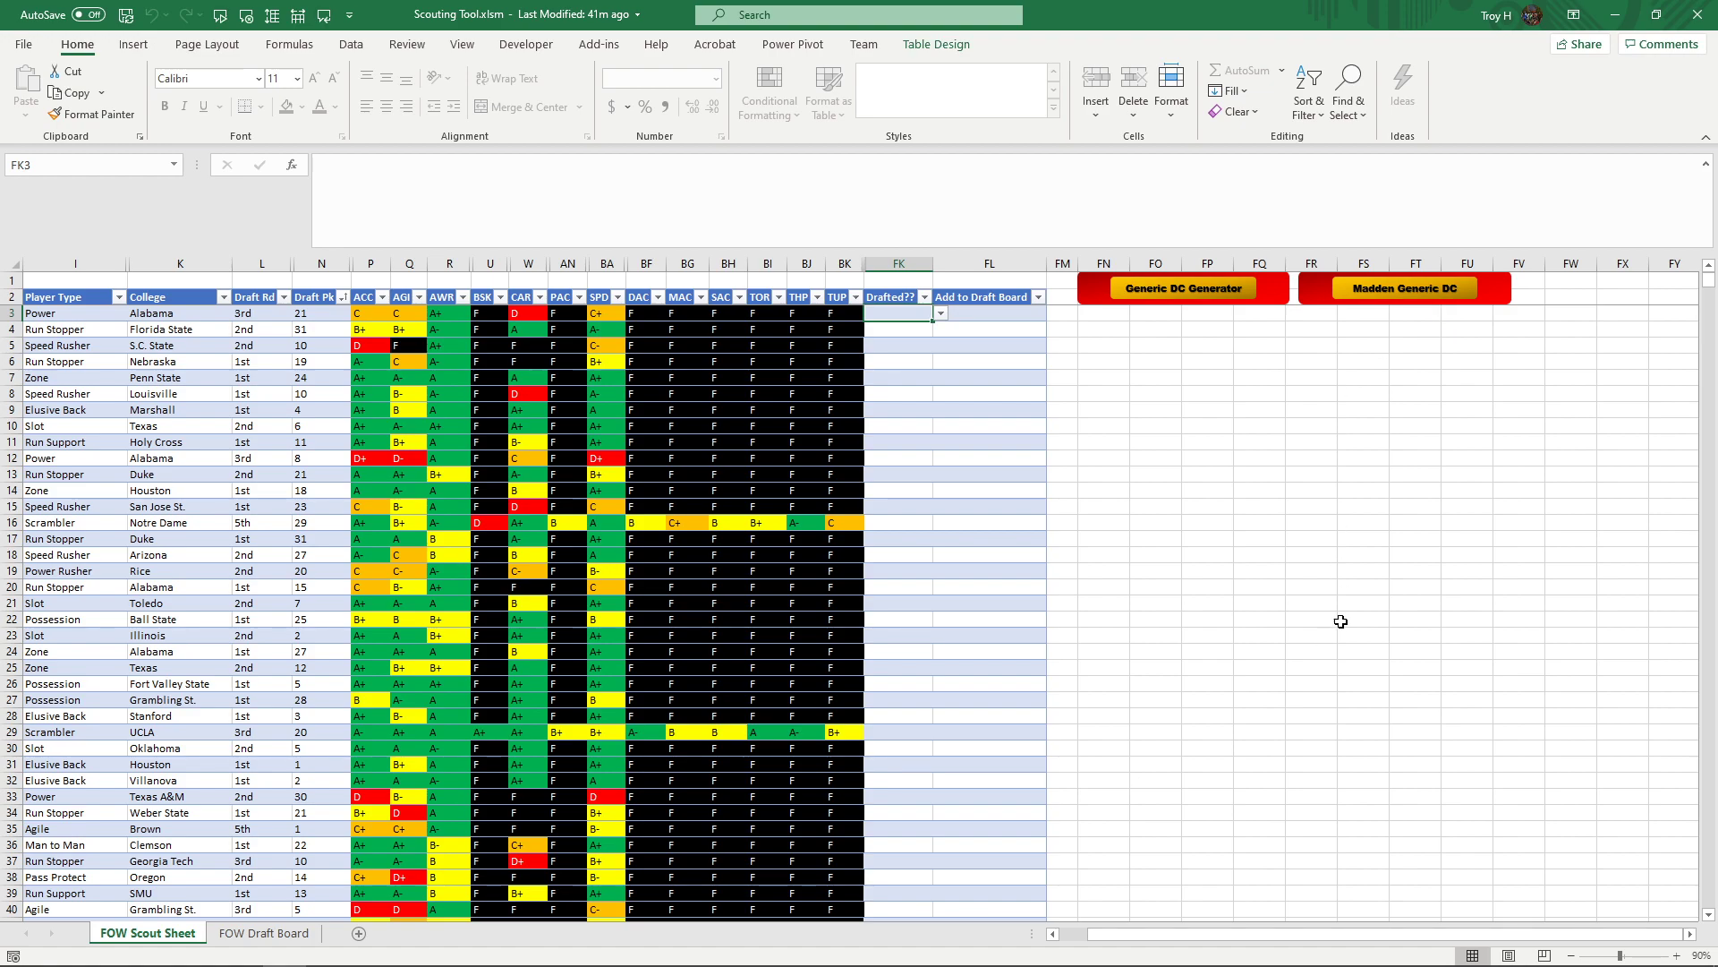
{"action": "left_click_drag", "start_coordinate": [1320, 944], "coordinate": [1293, 944]}
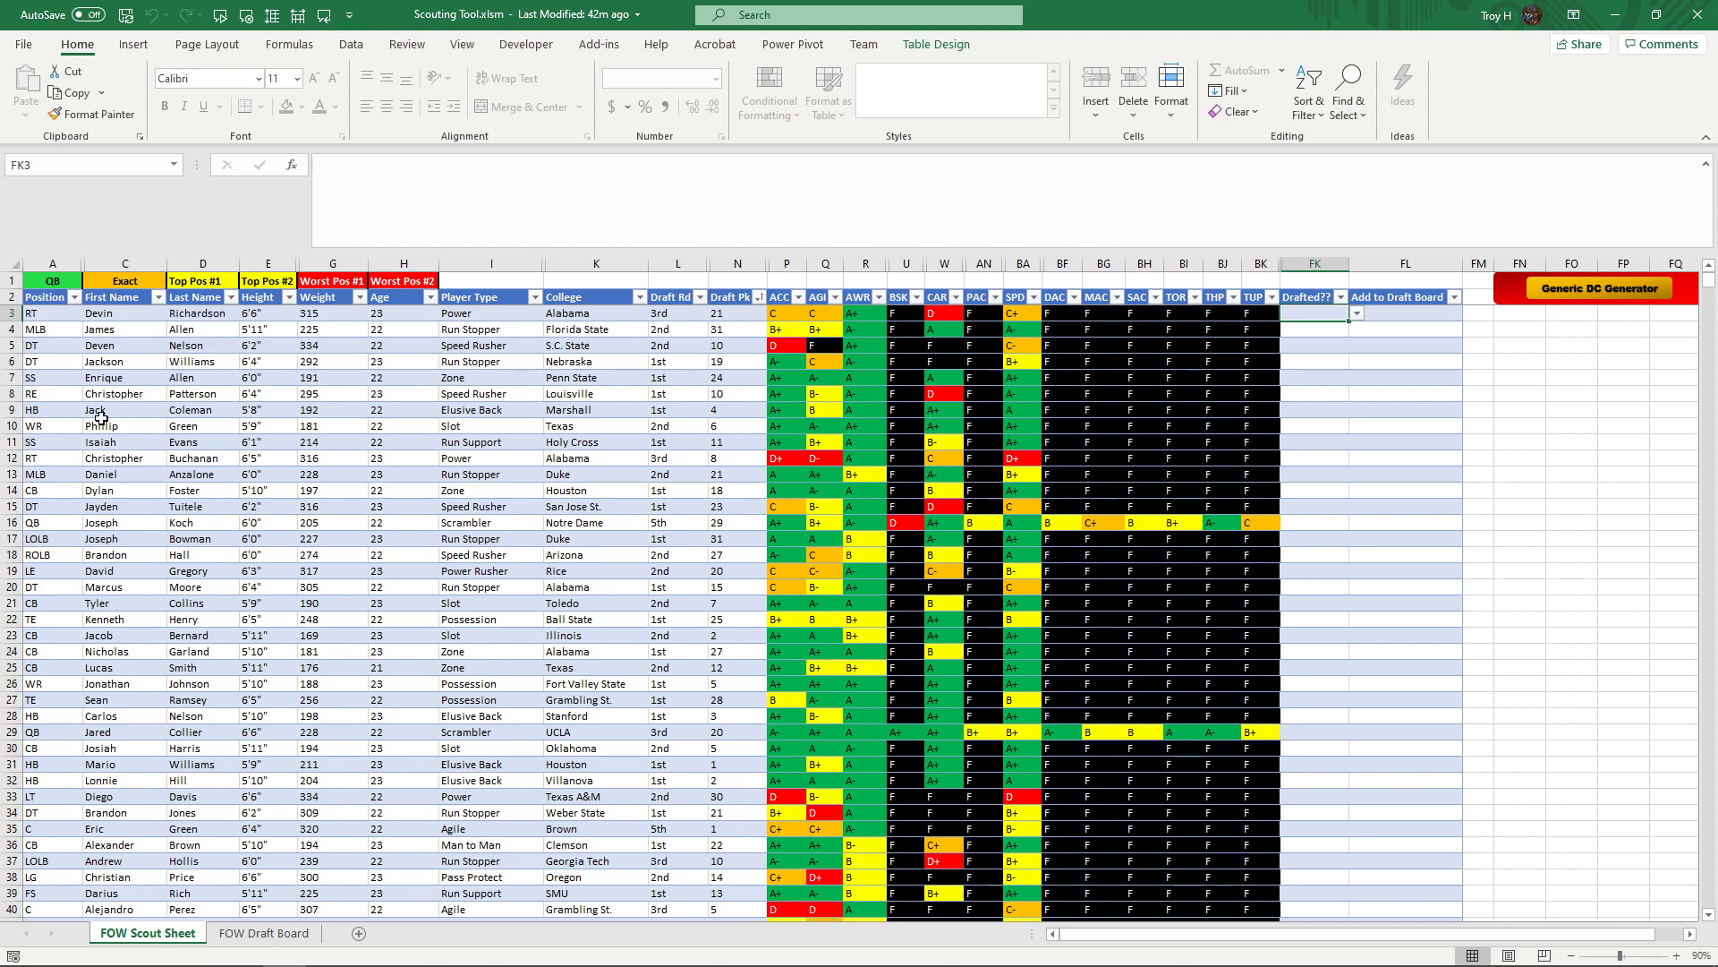
{"action": "left_click", "coordinate": [127, 280]}
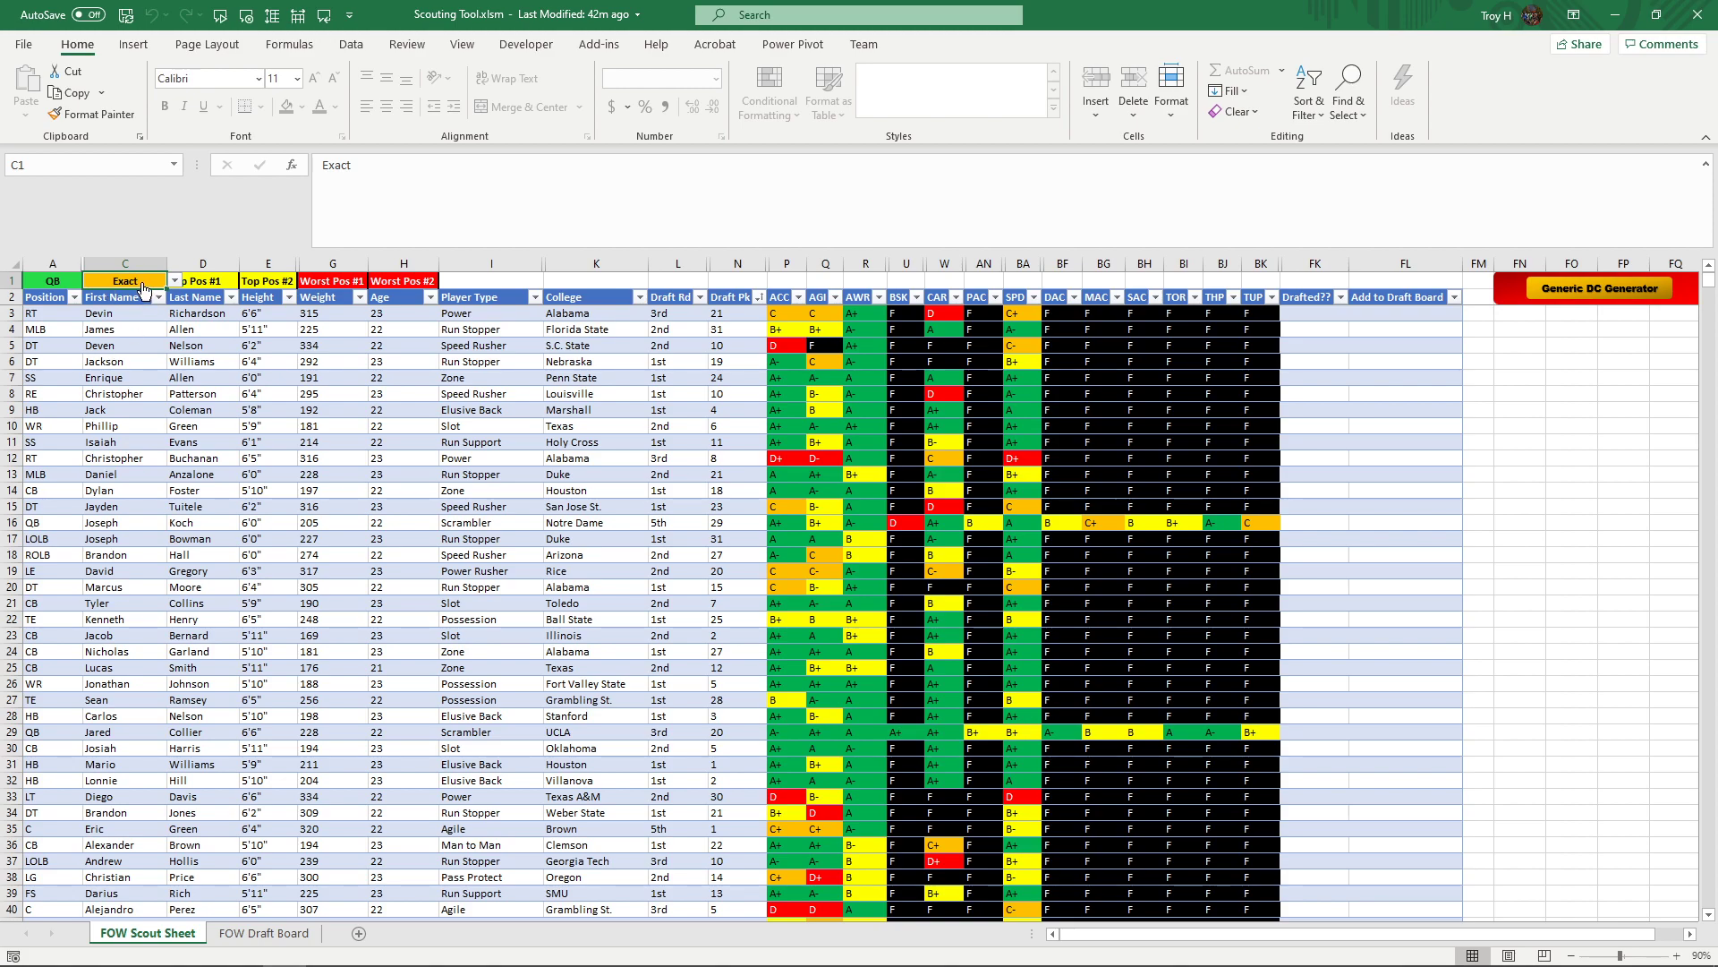
{"action": "left_click", "coordinate": [202, 283]}
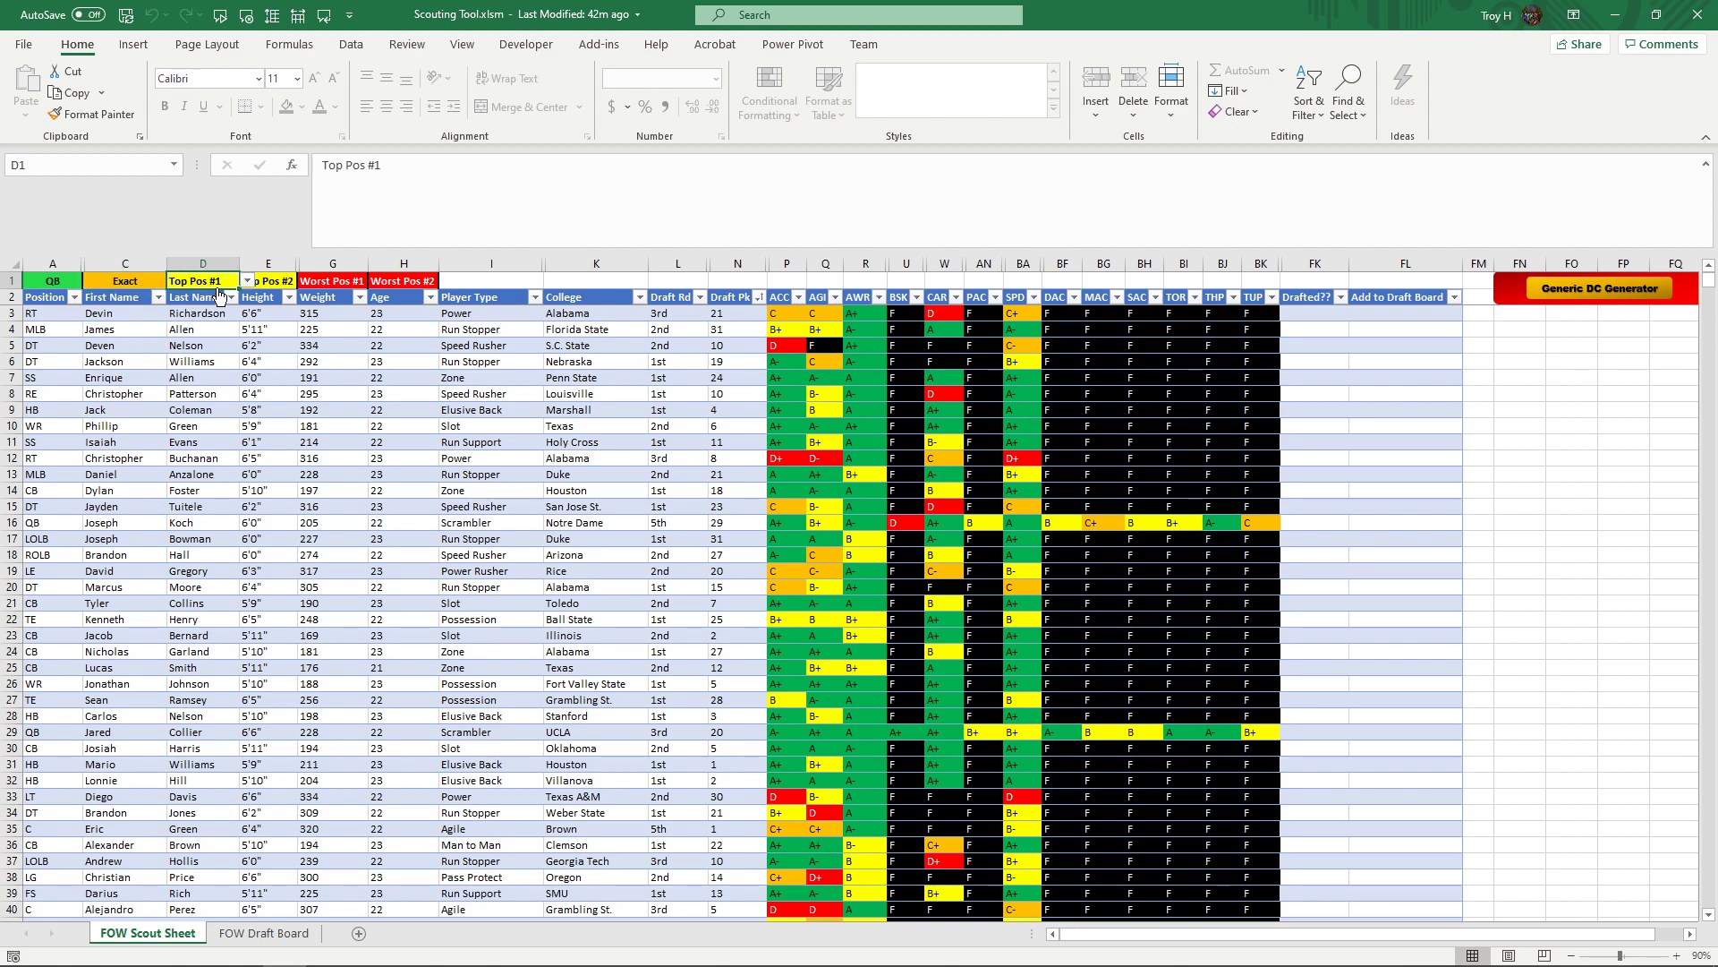
{"action": "left_click", "coordinate": [269, 282]}
{"action": "left_click", "coordinate": [338, 282]}
{"action": "left_click", "coordinate": [397, 284]}
{"action": "key", "text": "Left"}
{"action": "key", "text": "Left"}
{"action": "key", "text": "Left"}
{"action": "key", "text": "Left"}
{"action": "key", "text": "Right"}
{"action": "key", "text": "Right"}
{"action": "key", "text": "Right"}
{"action": "key", "text": "Right"}
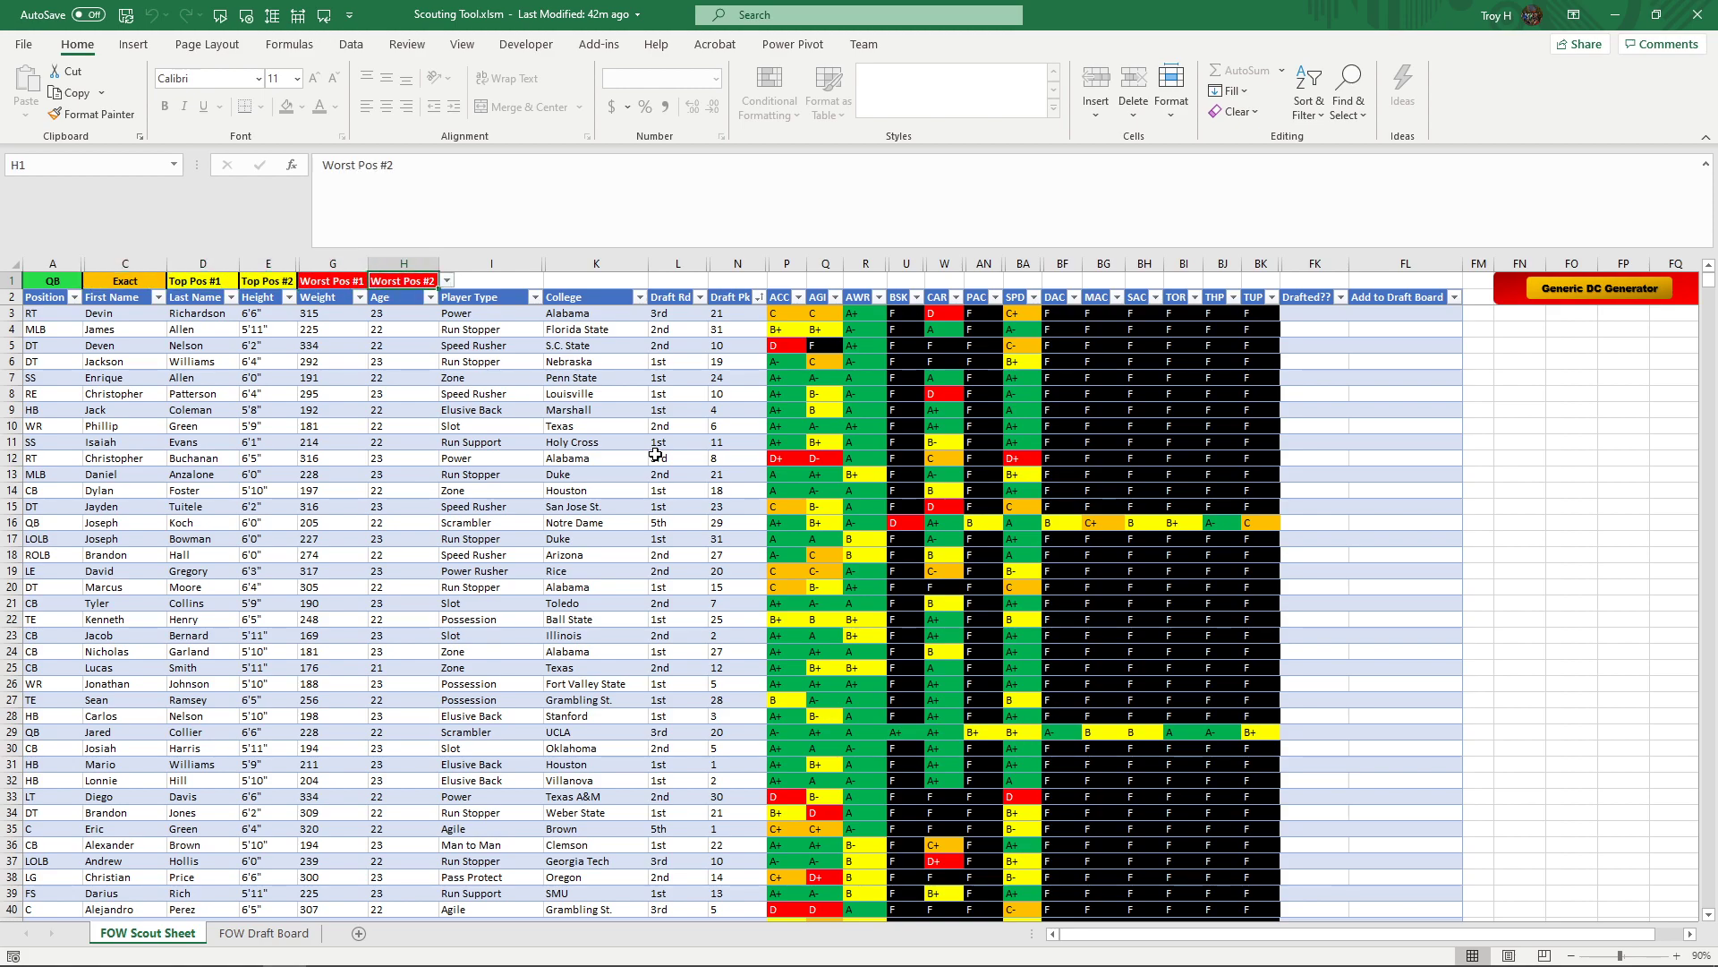
{"action": "key", "text": "Left"}
{"action": "key", "text": "Left"}
{"action": "key", "text": "Left"}
{"action": "key", "text": "Left"}
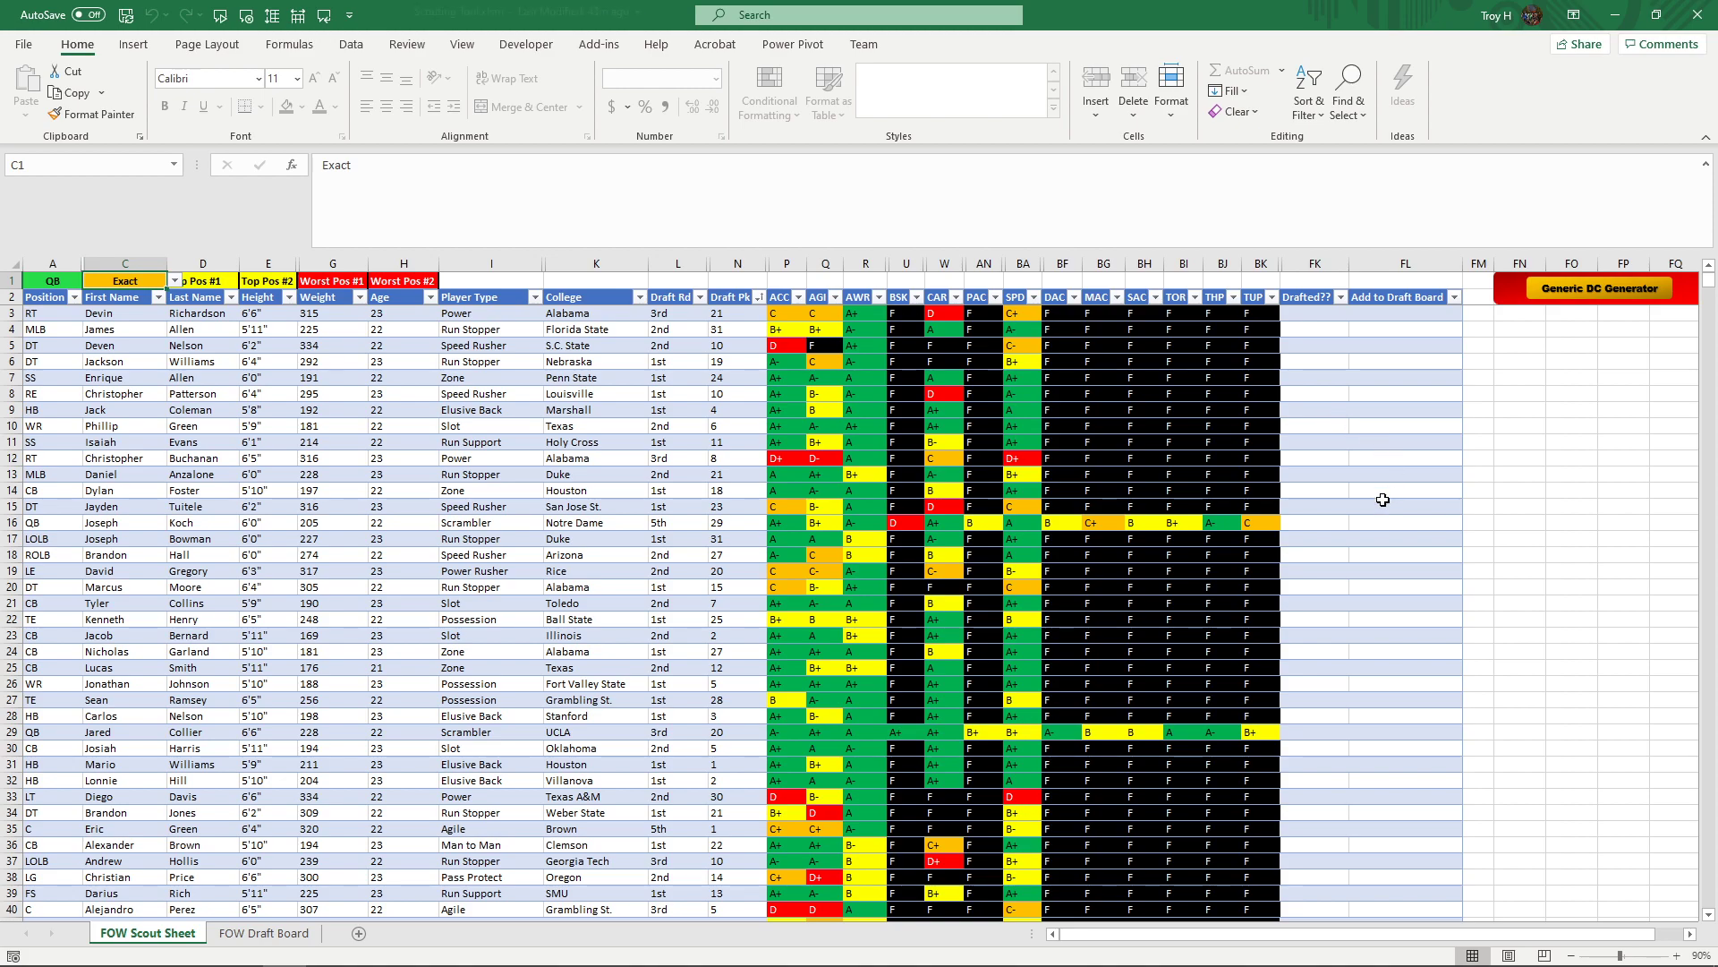
- Check the top and worst position cells and the mode options in C1, keeping Exact selected
{"action": "left_click", "coordinate": [229, 281]}
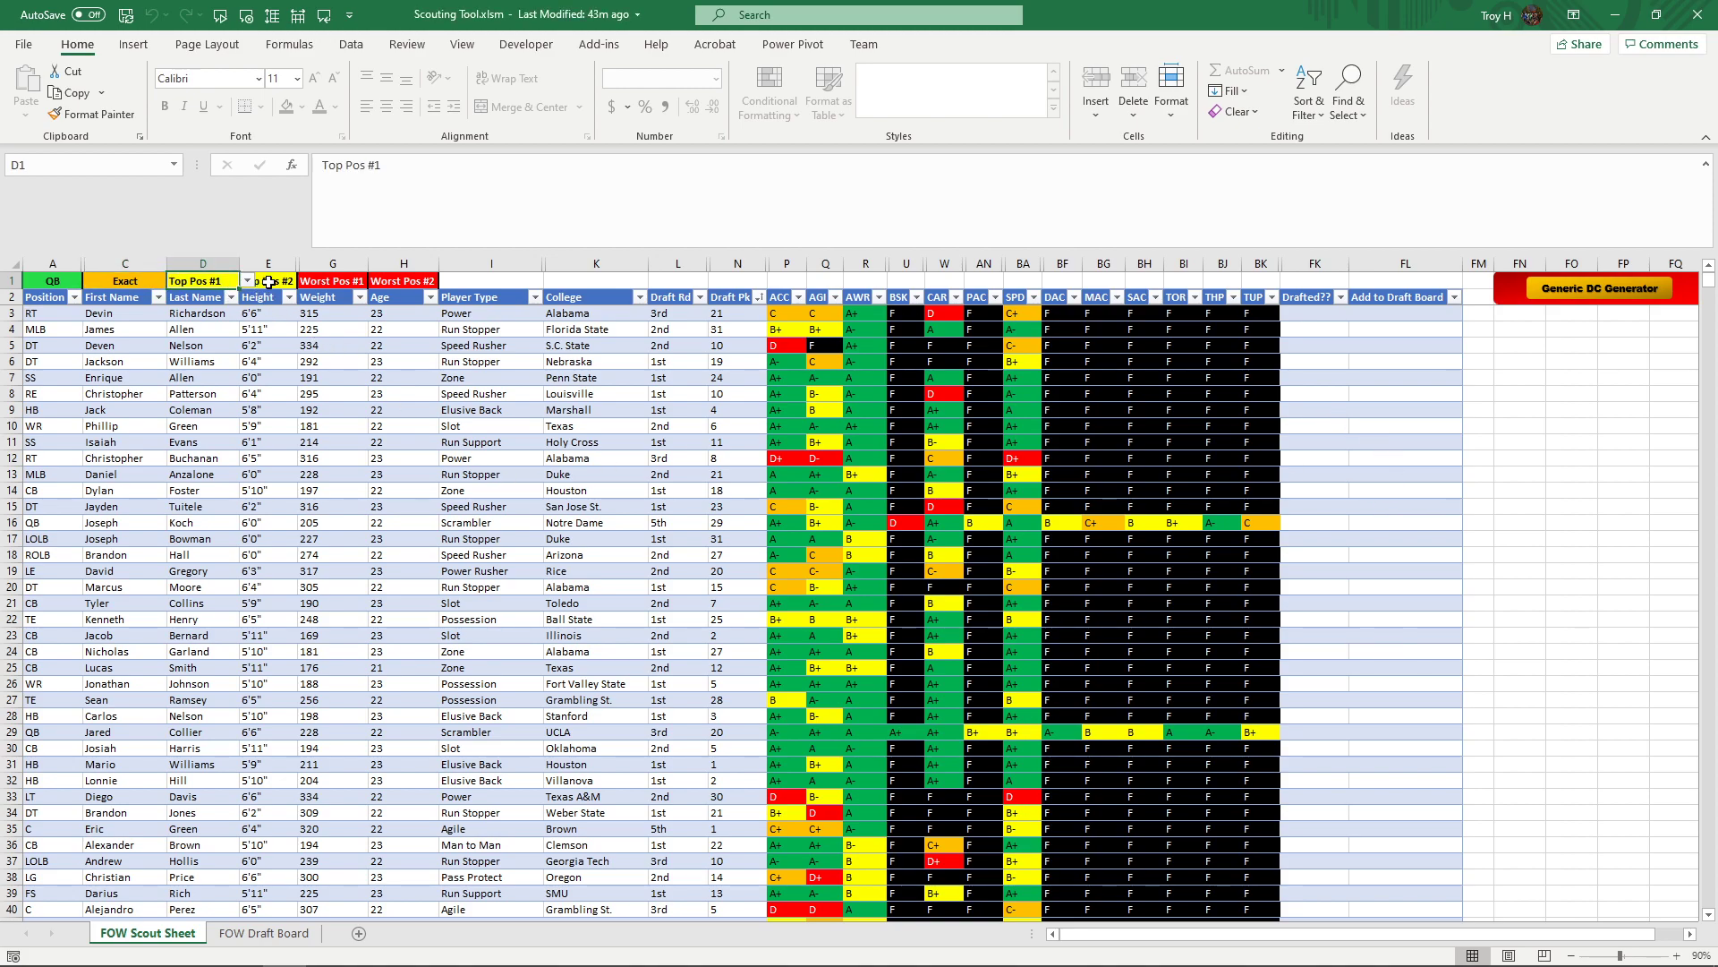
{"action": "left_click", "coordinate": [268, 281]}
{"action": "left_click", "coordinate": [343, 280]}
{"action": "left_click", "coordinate": [161, 283]}
{"action": "left_click", "coordinate": [174, 282]}
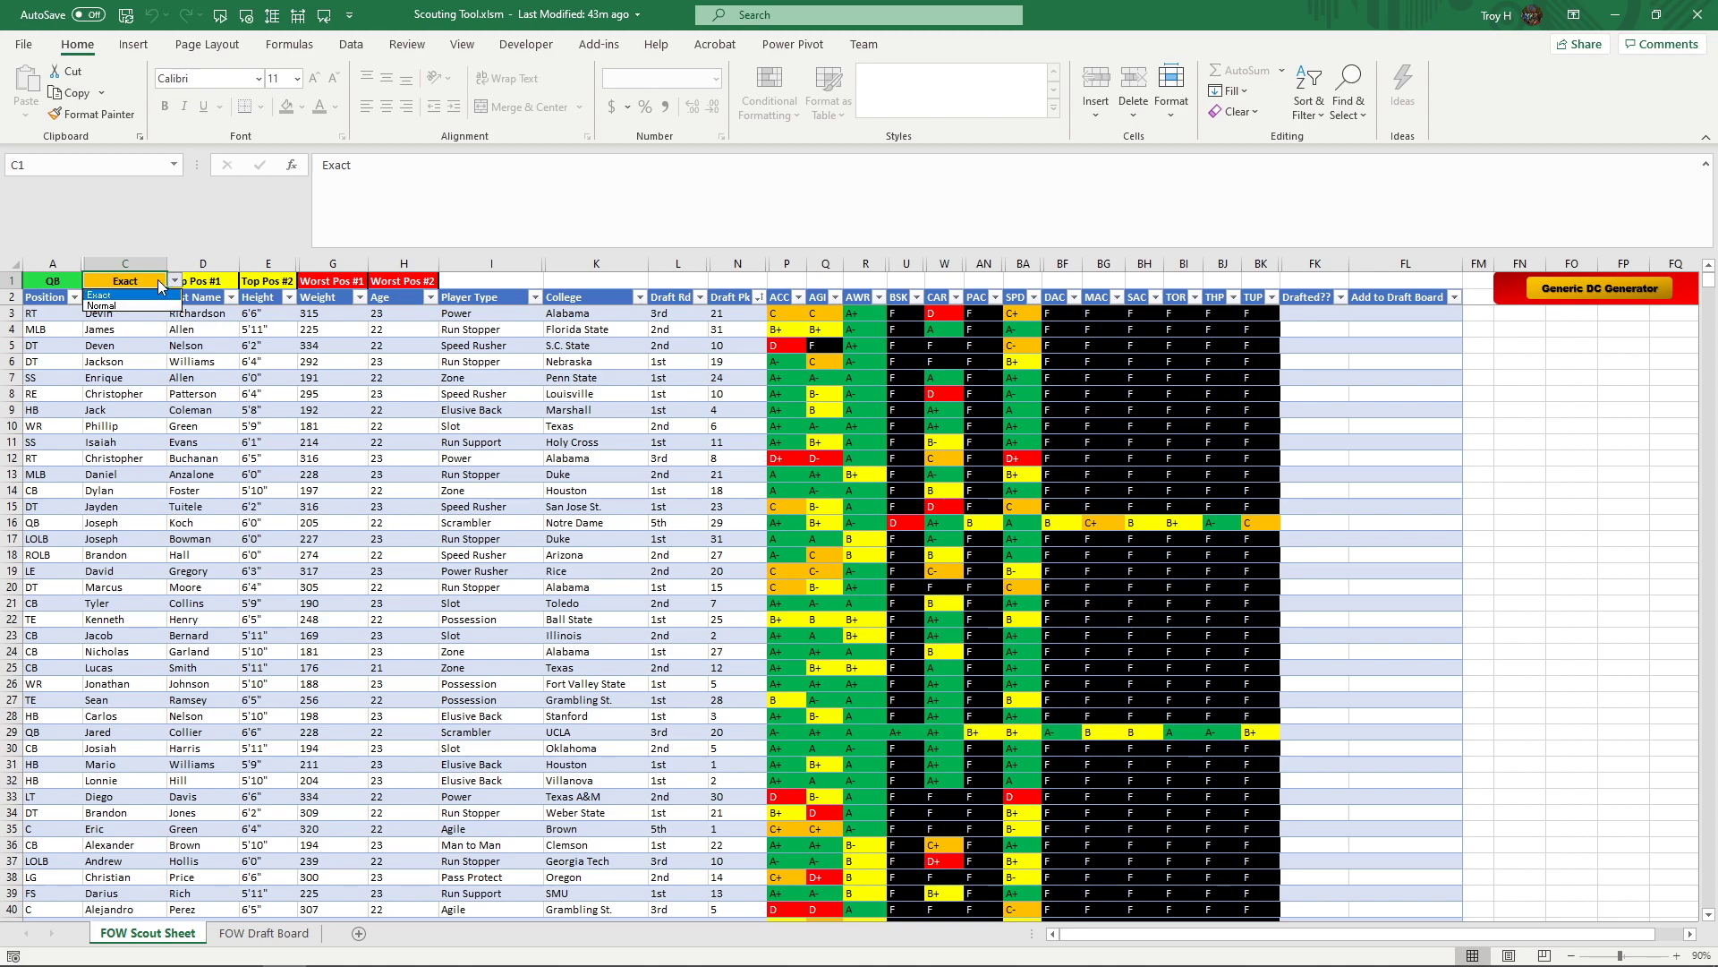
{"action": "left_click", "coordinate": [161, 295]}
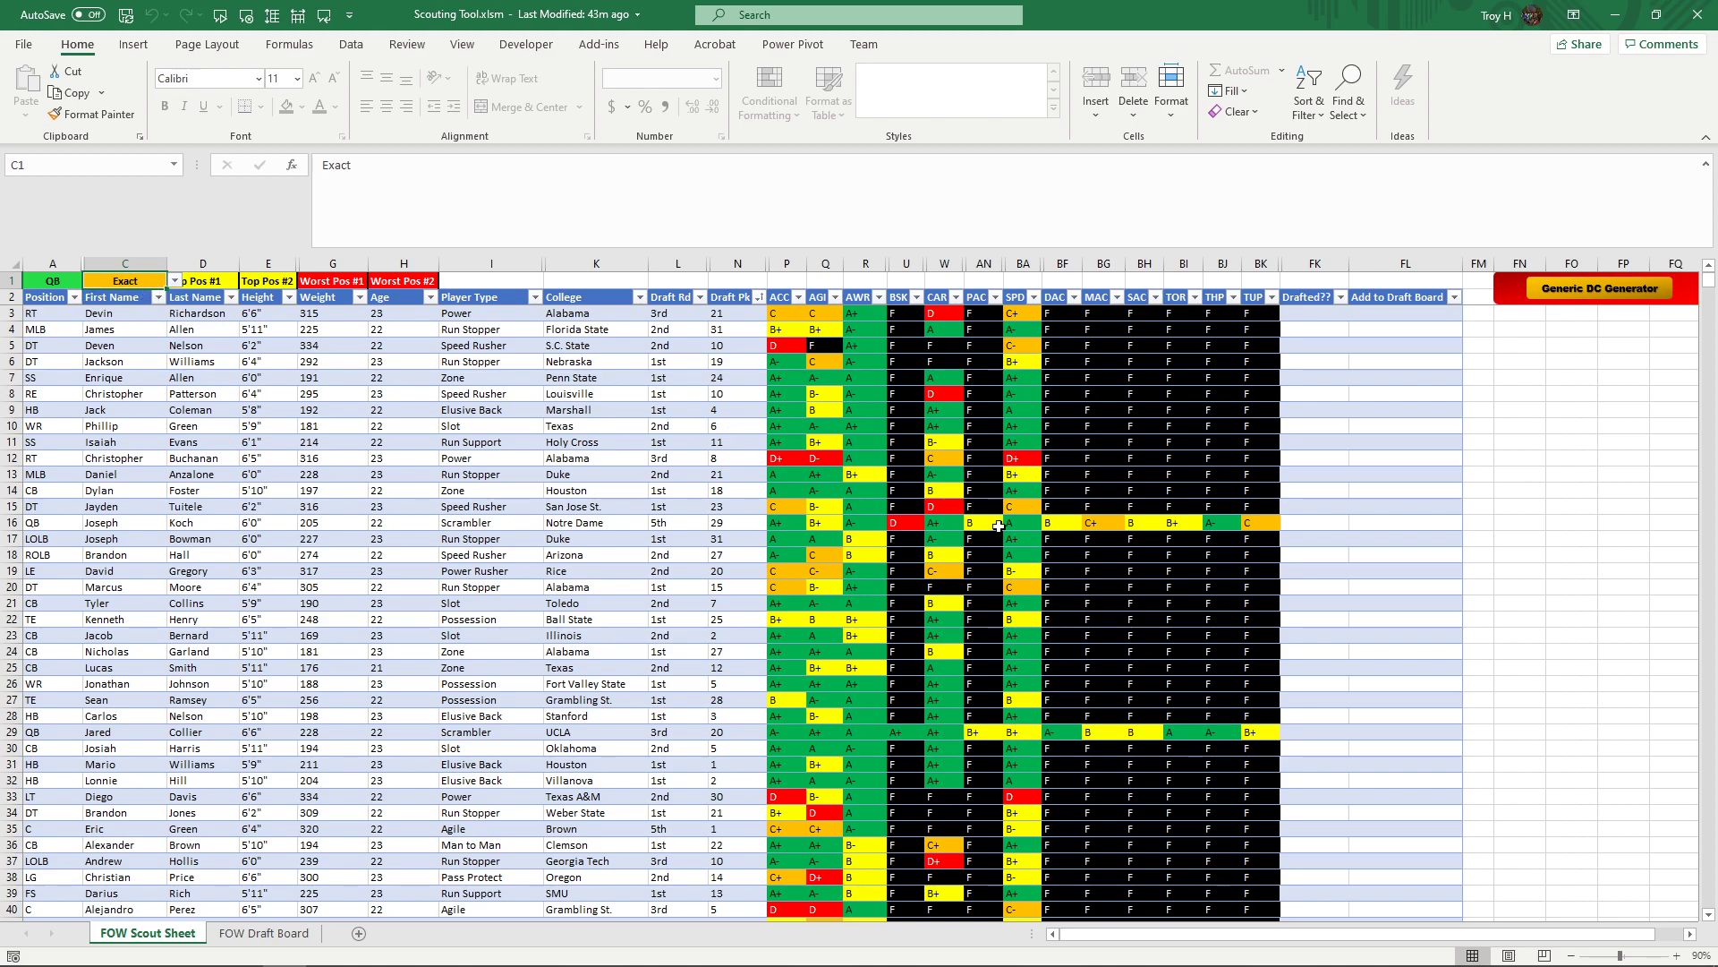
- Run the Madden Generic DC import with DC11.csv from the Madden NFL 20 > settings folder
{"action": "left_click_drag", "start_coordinate": [1611, 933], "coordinate": [1663, 940]}
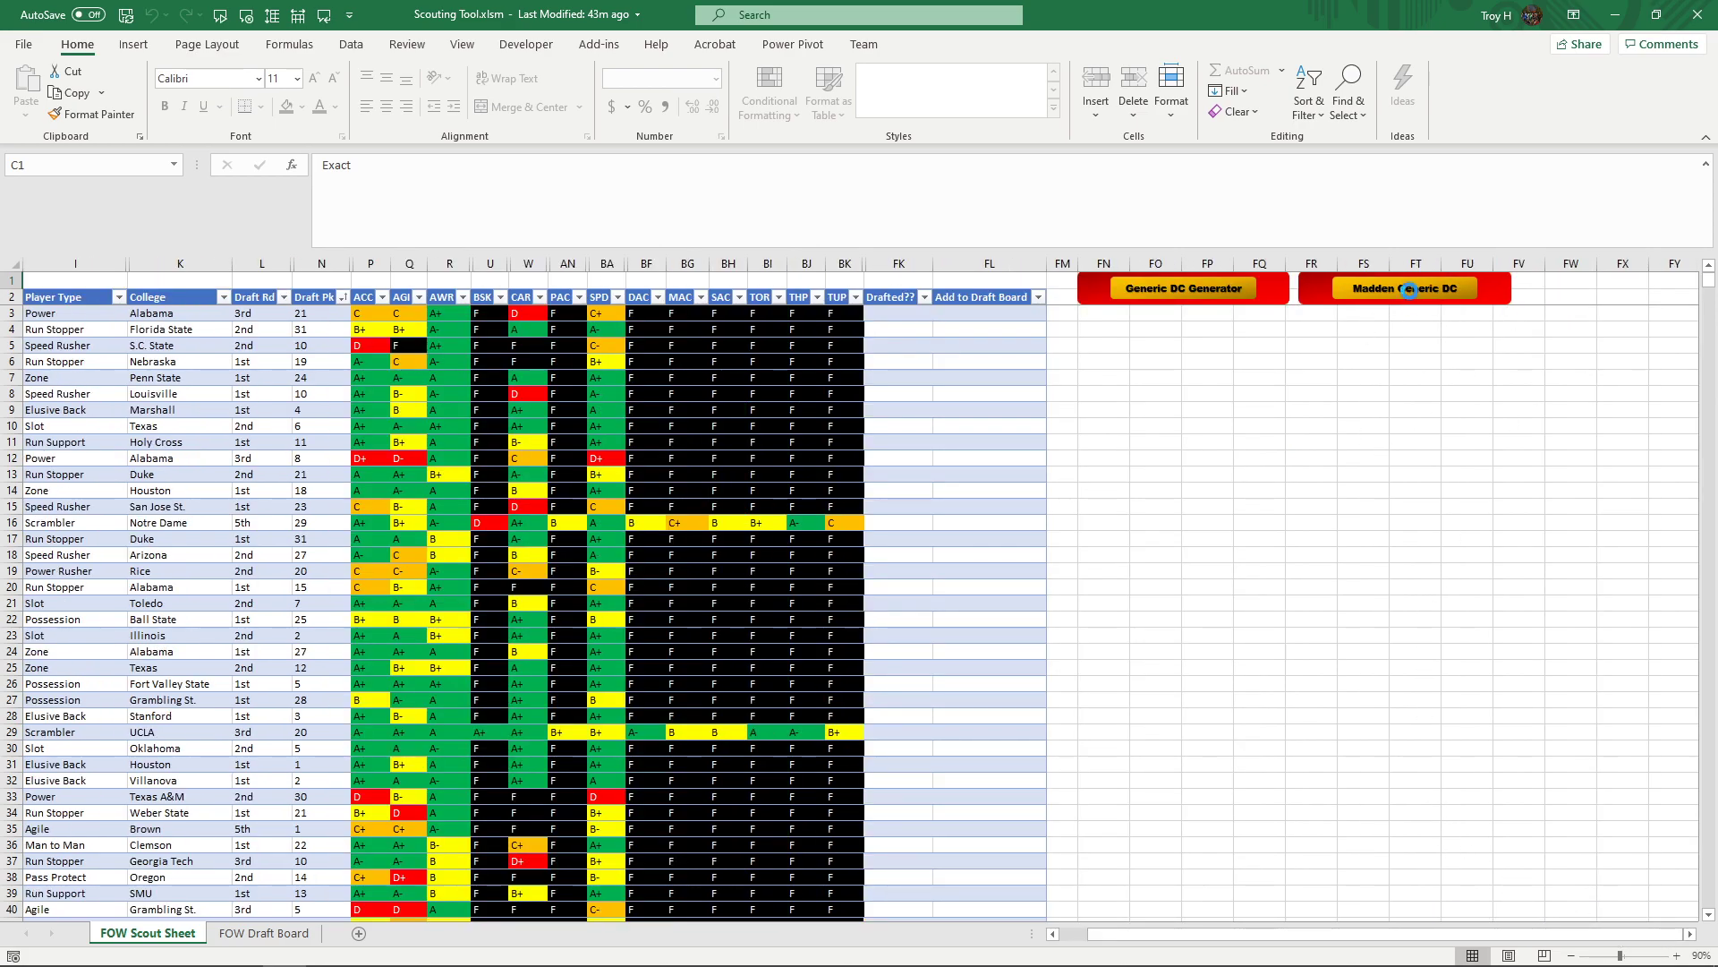
{"action": "left_click", "coordinate": [1403, 289]}
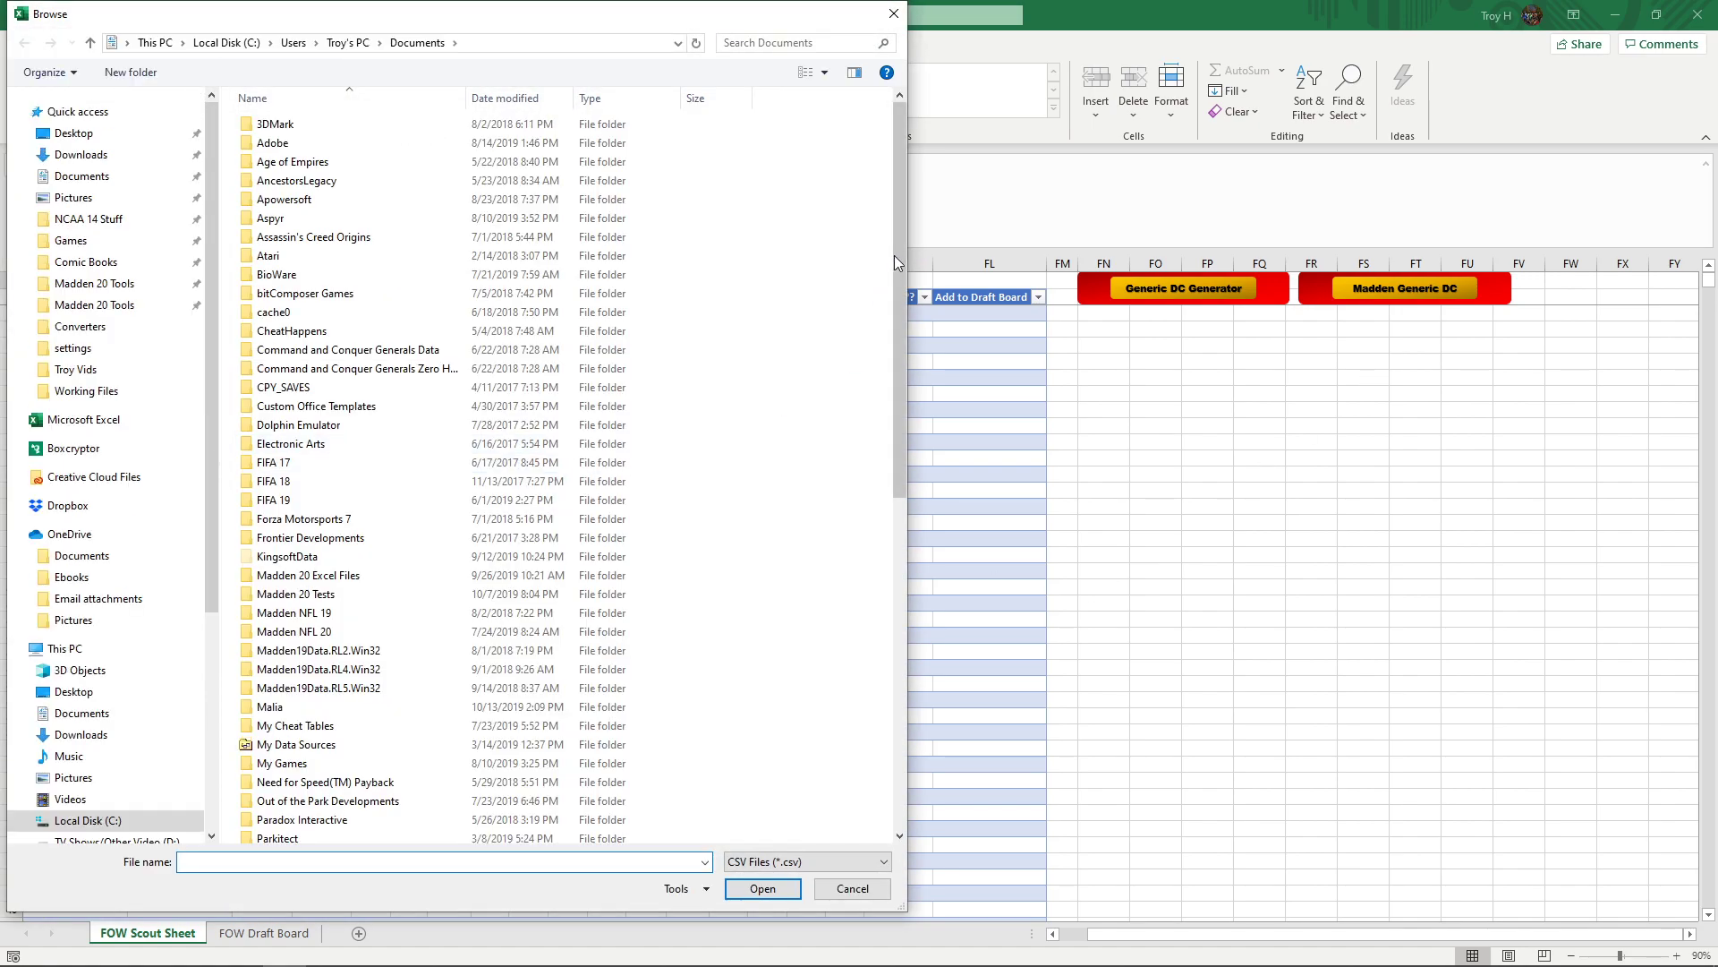
{"action": "left_click_drag", "start_coordinate": [894, 254], "coordinate": [889, 388]}
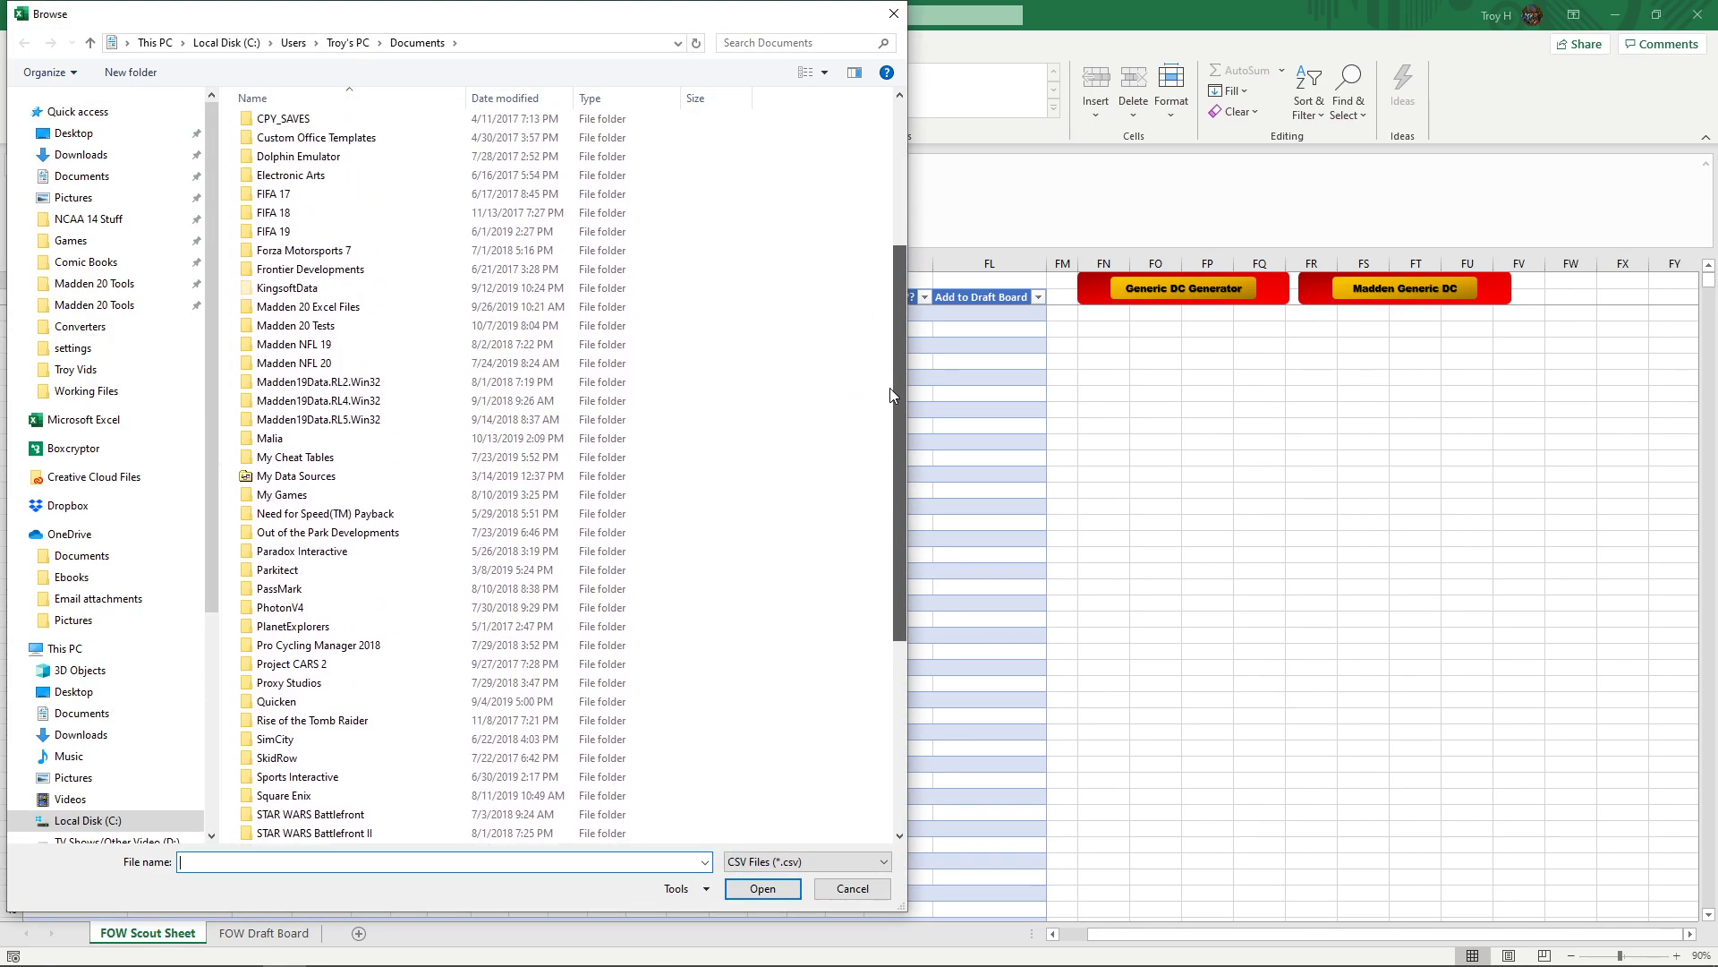
{"action": "double_click", "coordinate": [293, 361]}
{"action": "double_click", "coordinate": [307, 200]}
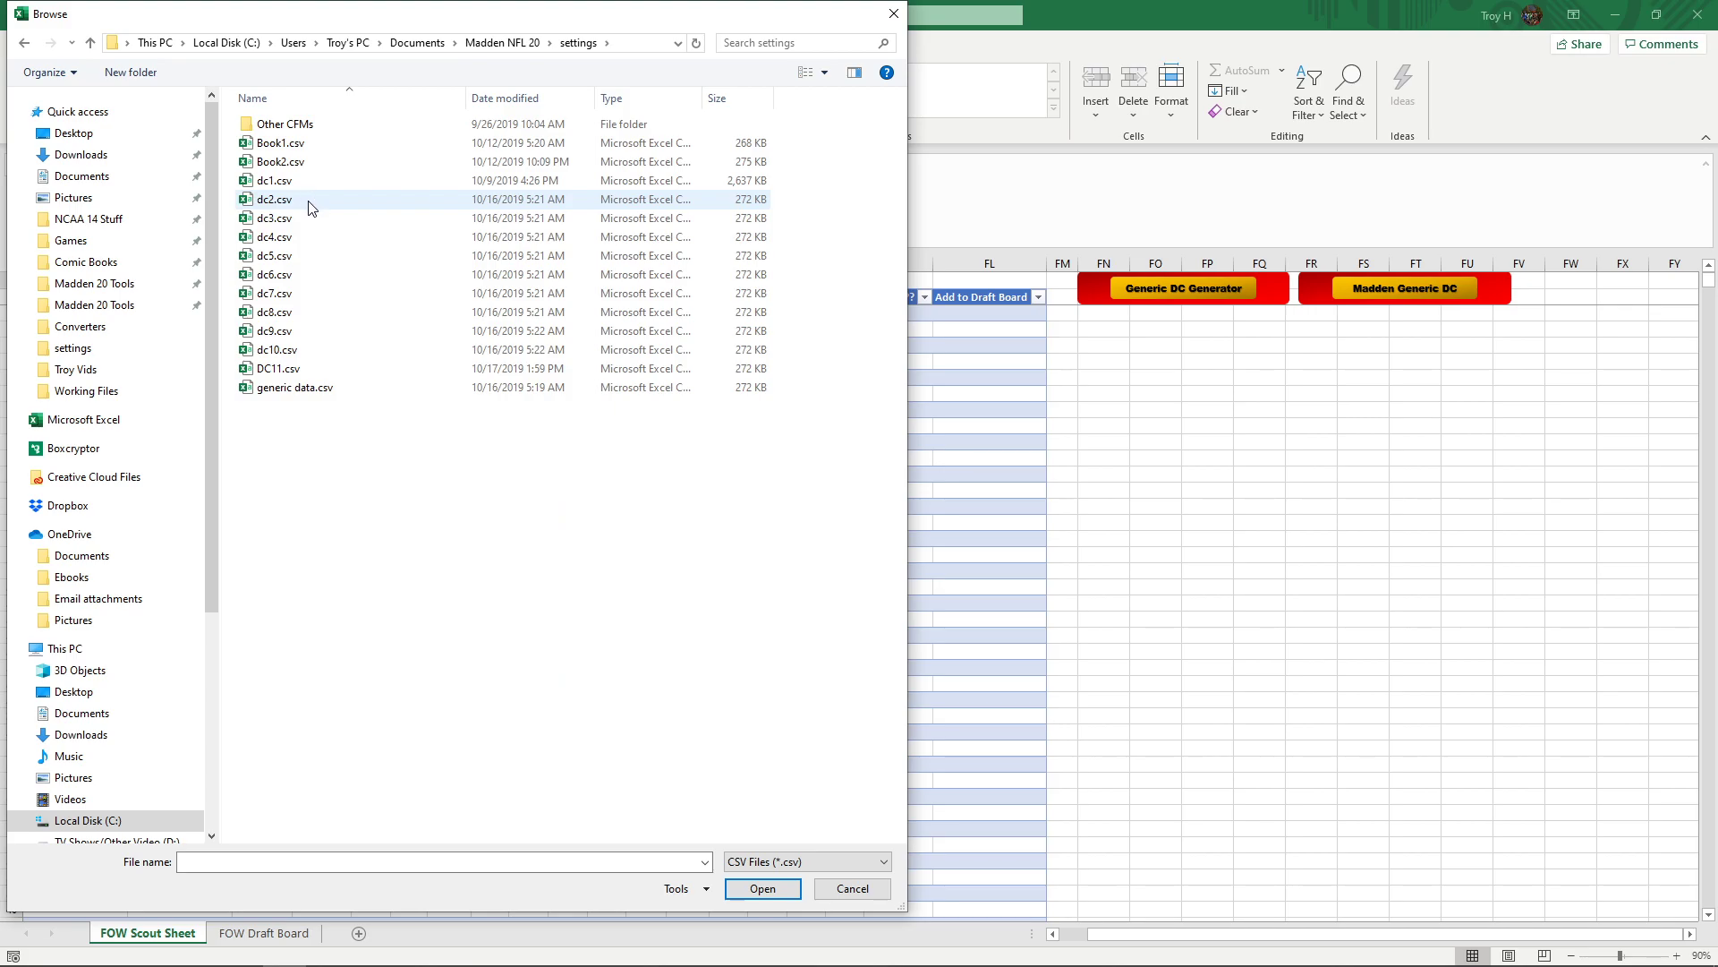
{"action": "double_click", "coordinate": [285, 369]}
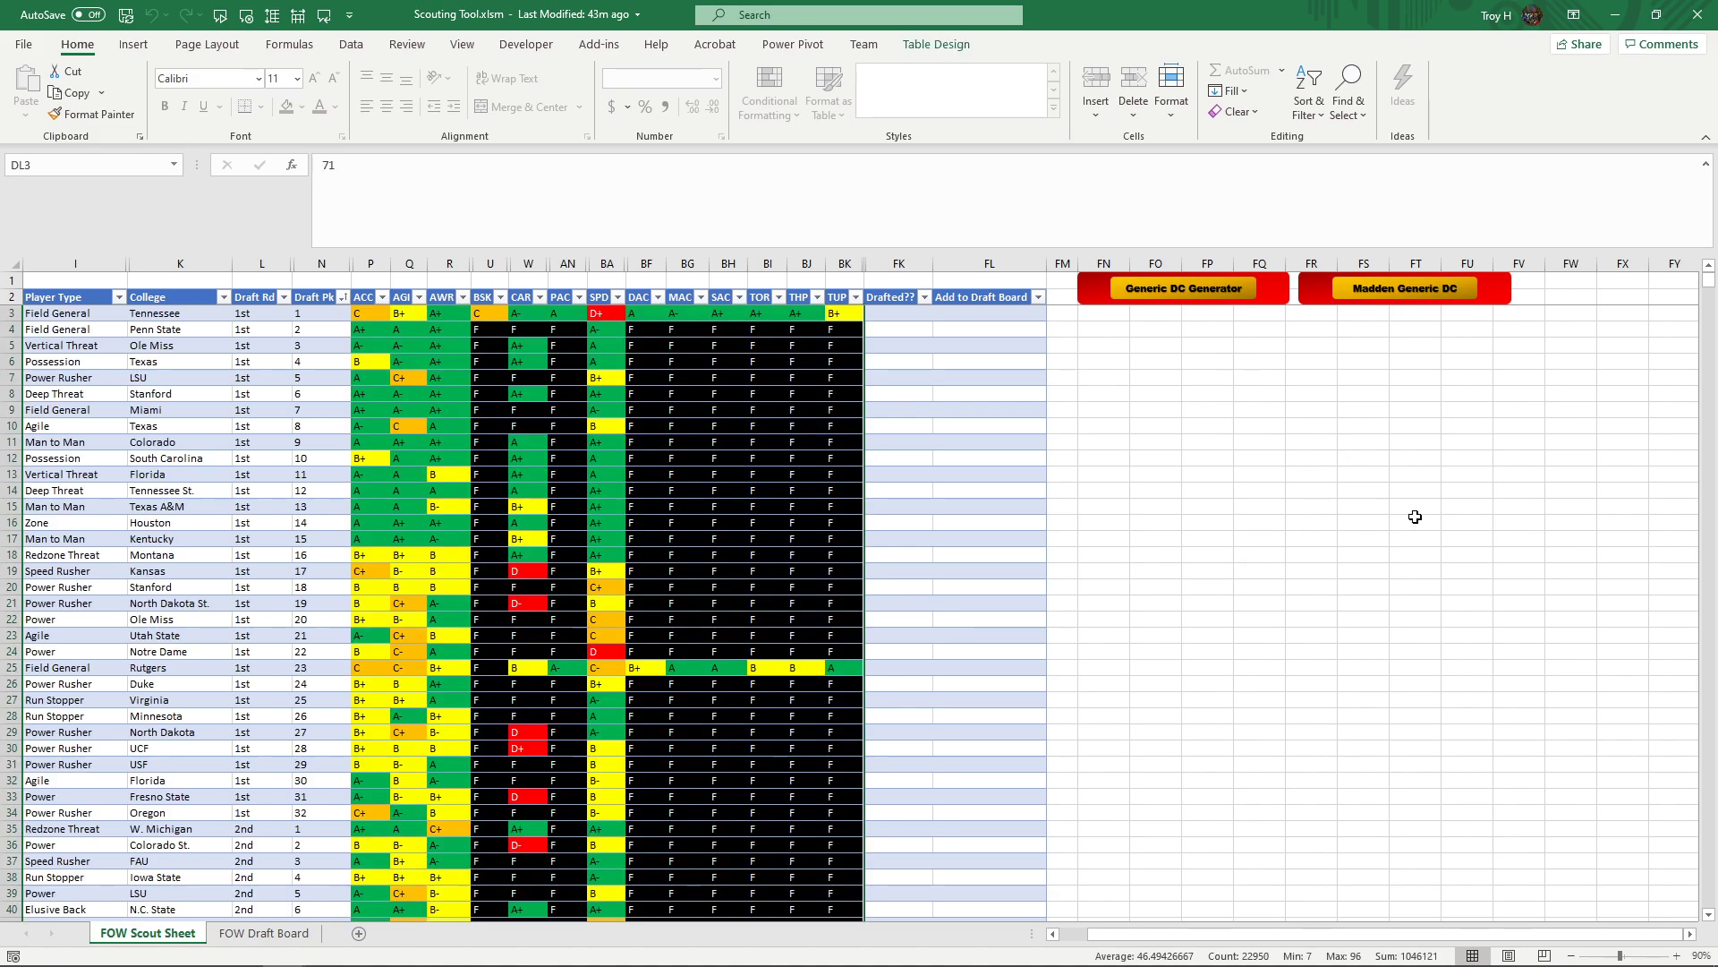
- Look over the imported draft class and set the mode in cell C1 to Normal
{"action": "scroll", "coordinate": [1426, 931], "scroll_direction": "left", "scroll_amount": 5}
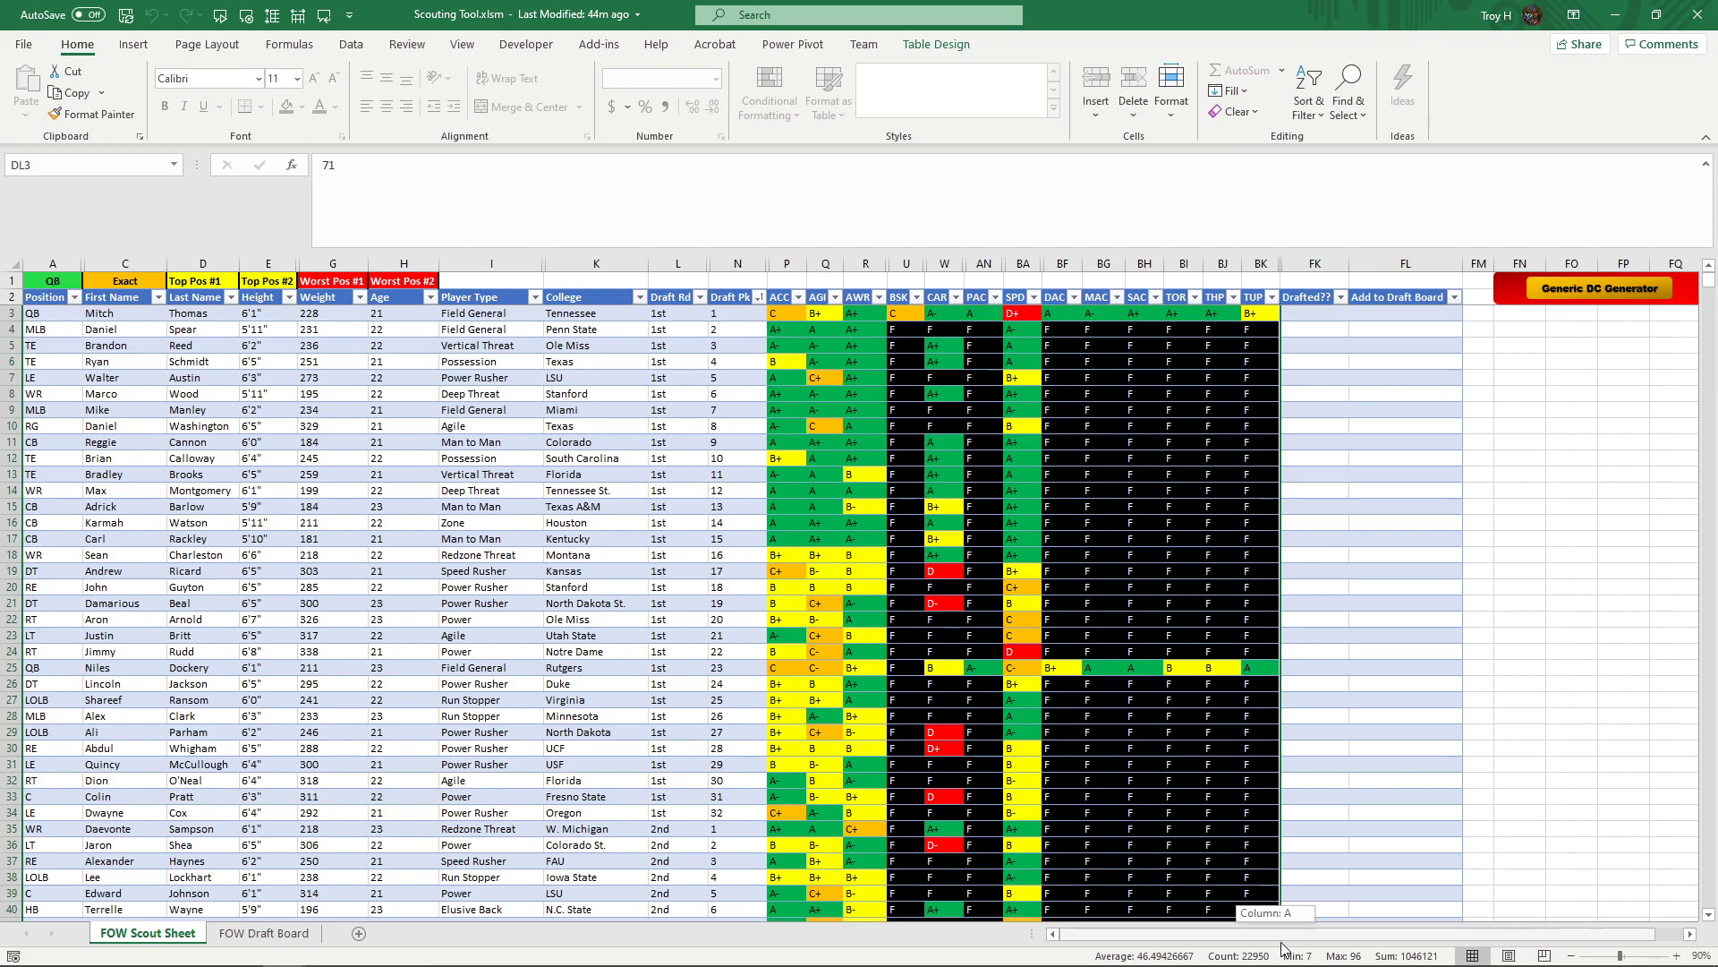
{"action": "scroll", "coordinate": [1280, 934], "scroll_direction": "right", "scroll_amount": 3}
{"action": "left_click_drag", "start_coordinate": [1534, 936], "coordinate": [1508, 935]}
{"action": "left_click", "coordinate": [132, 283]}
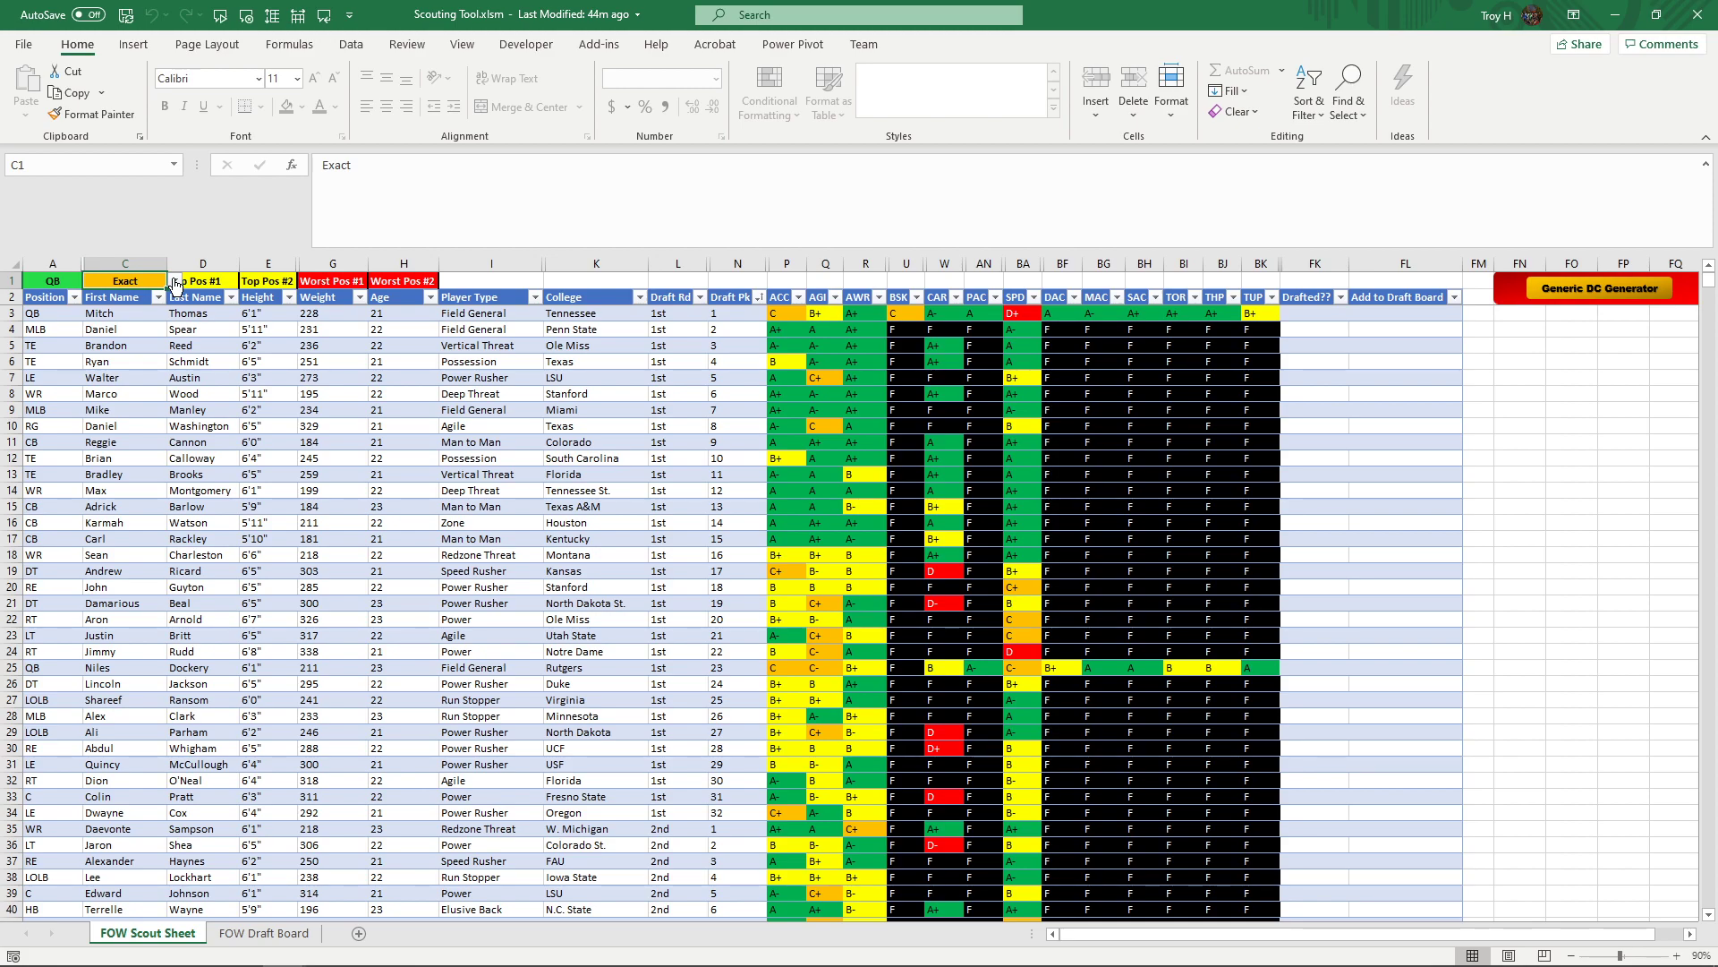
{"action": "left_click", "coordinate": [175, 283]}
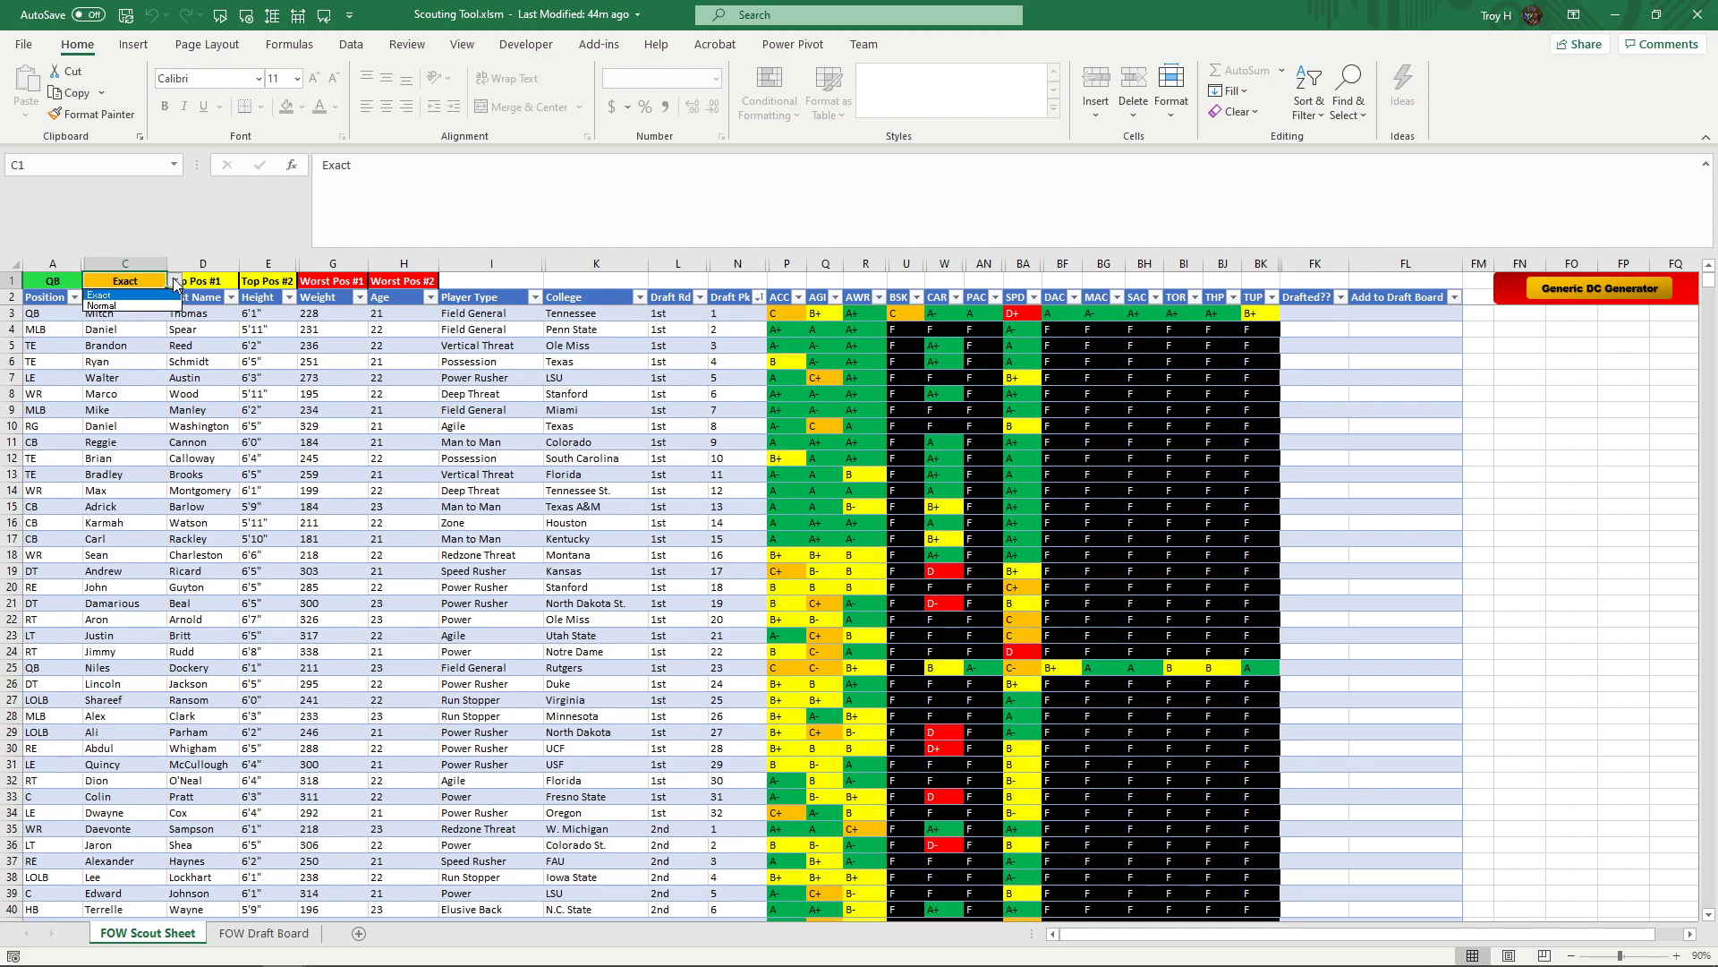
{"action": "left_click", "coordinate": [159, 303]}
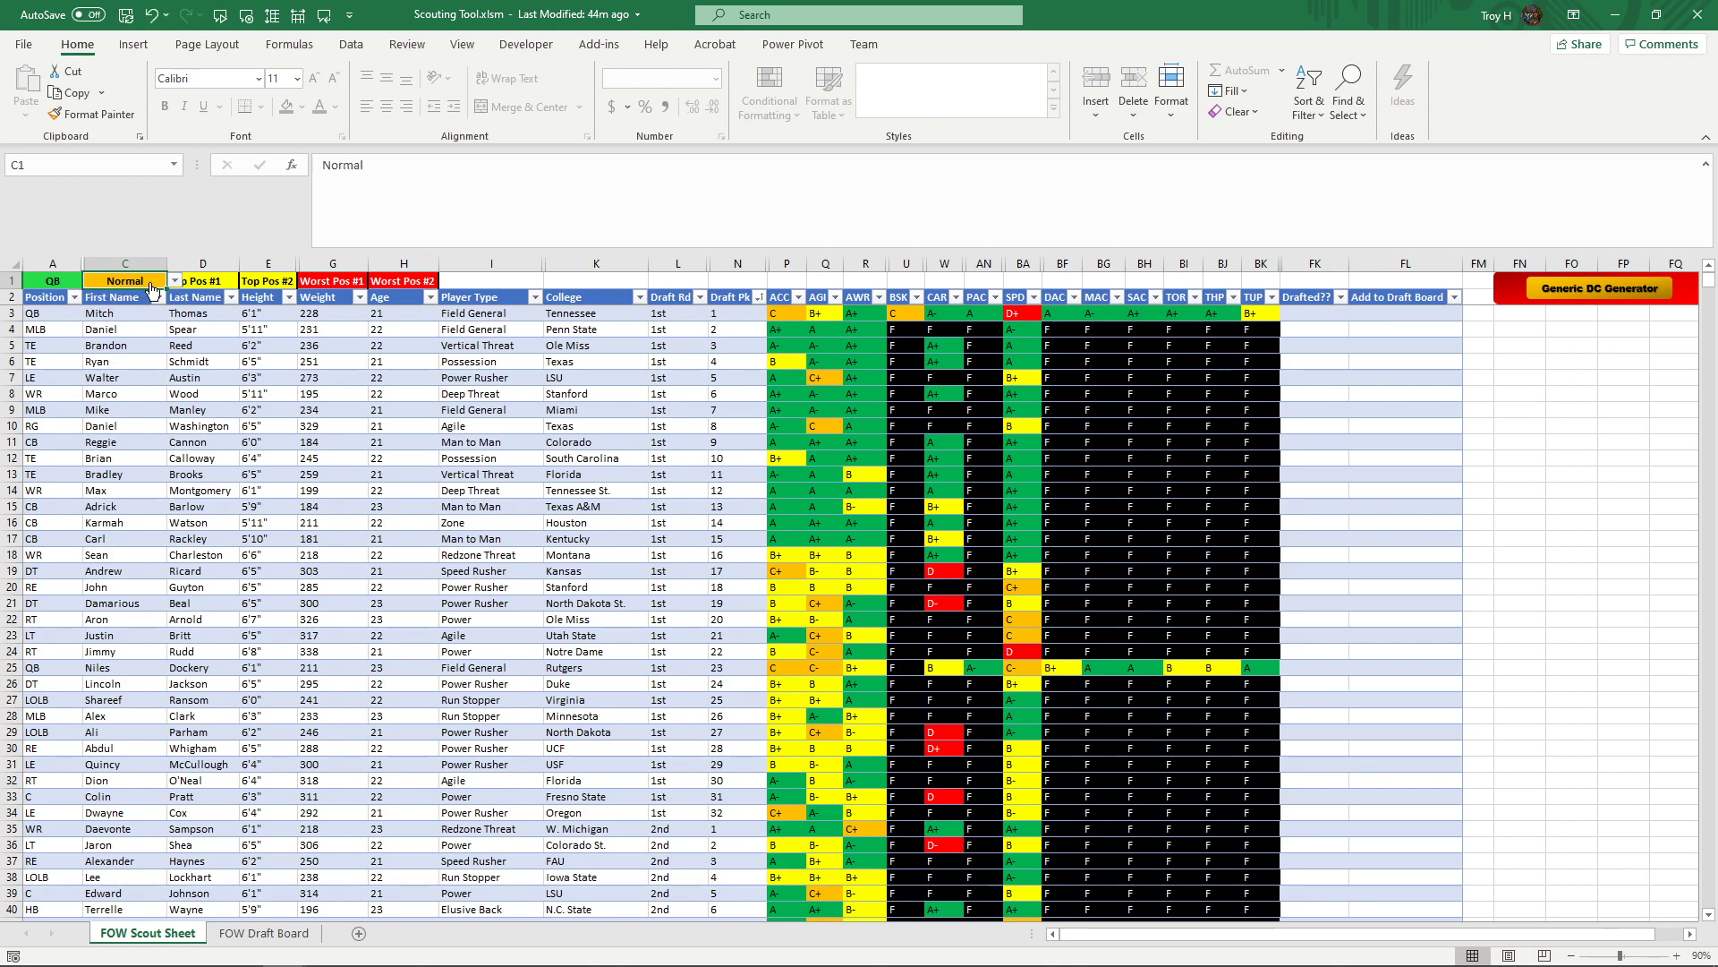
- Set Top Pos #1 in D1 to WR and Top Pos #2 in E1 to OT
{"action": "left_click", "coordinate": [221, 284]}
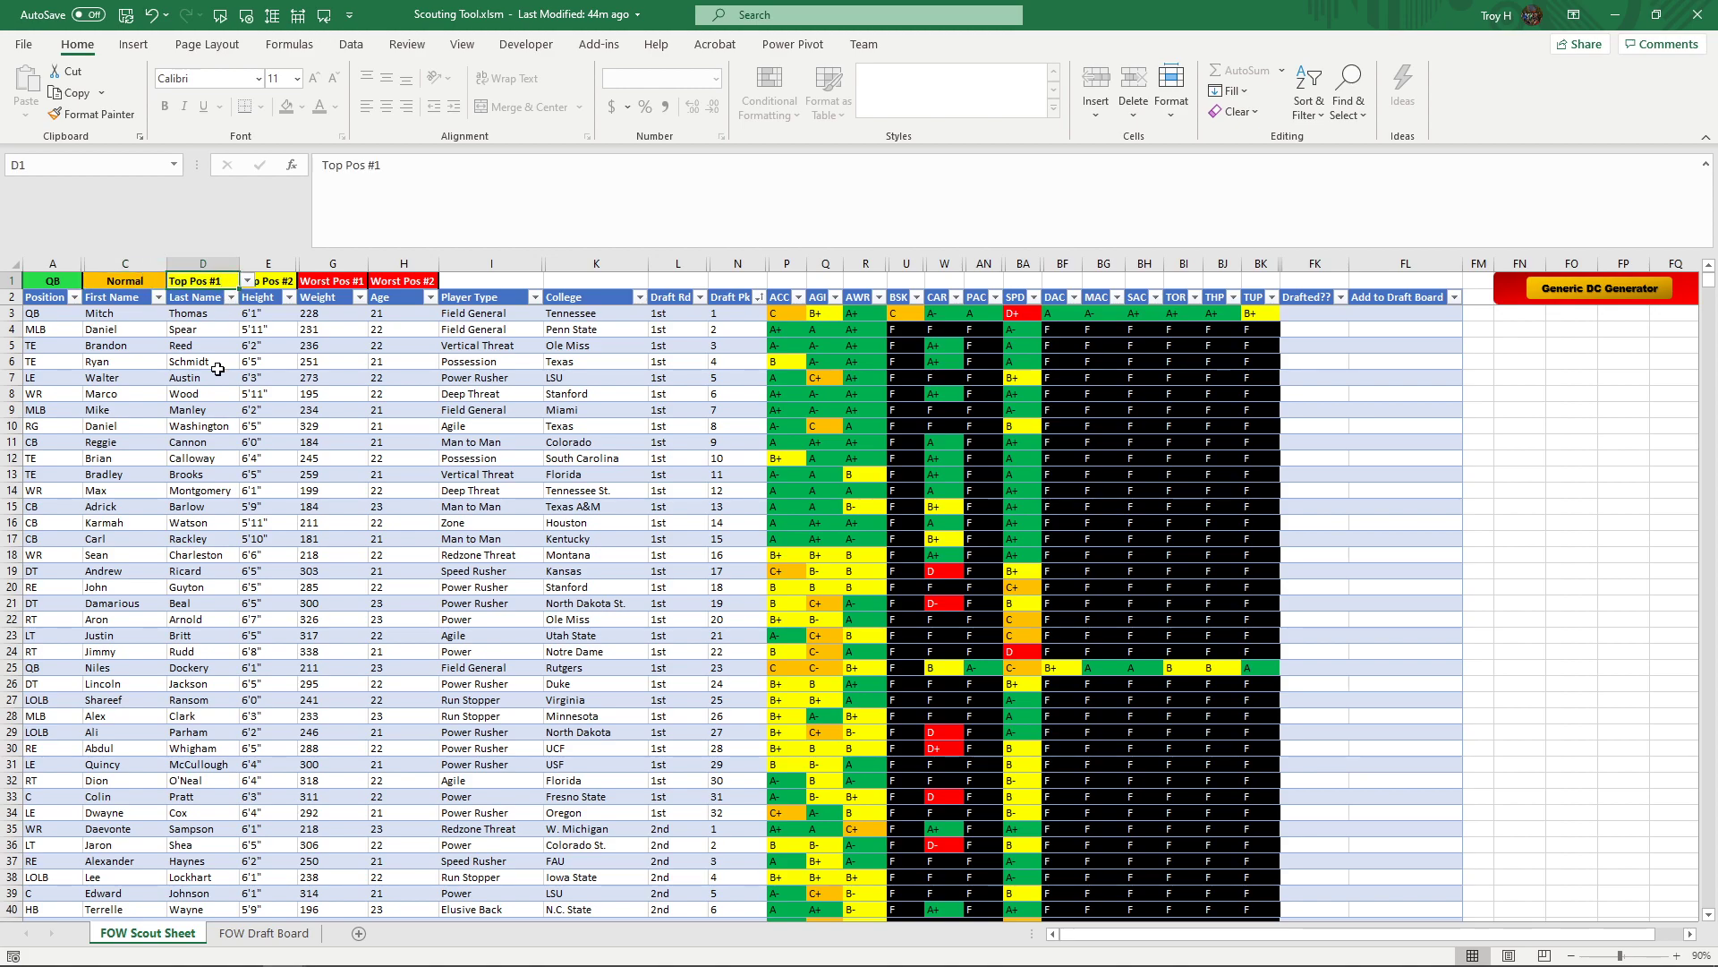
{"action": "left_click", "coordinate": [247, 281]}
{"action": "left_click", "coordinate": [212, 327]}
{"action": "left_click", "coordinate": [268, 283]}
{"action": "left_click", "coordinate": [305, 281]}
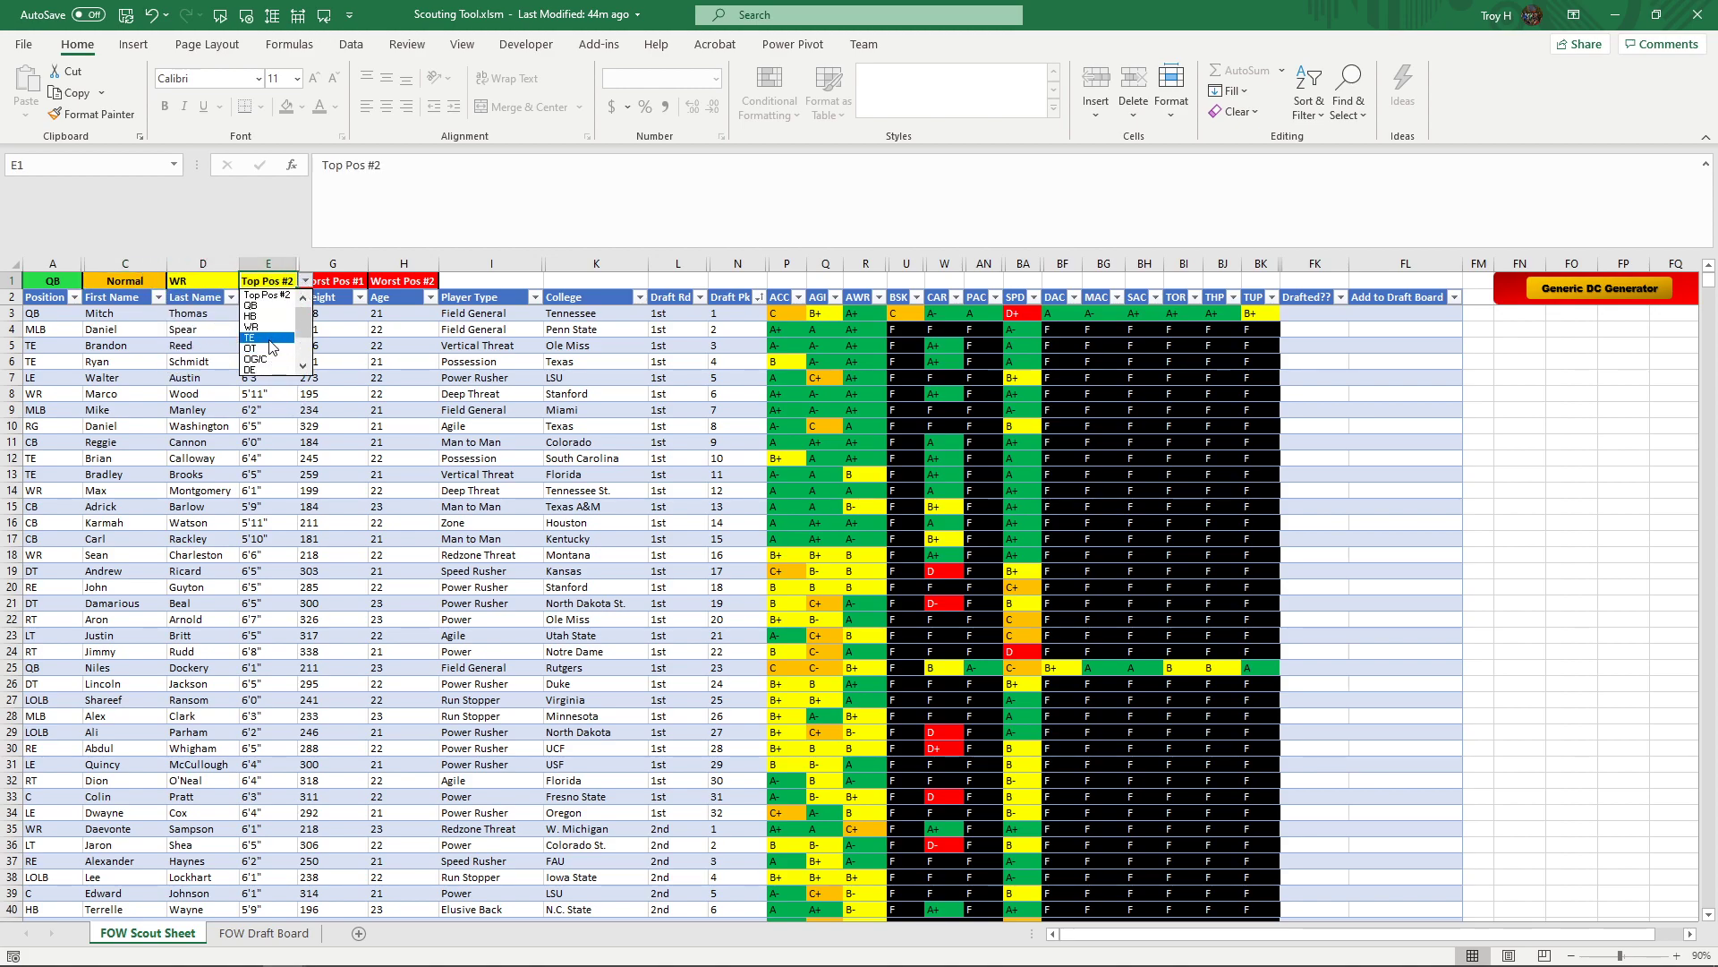
{"action": "left_click", "coordinate": [256, 348]}
- Set Worst Pos #1 in G1 to DE and Worst Pos #2 in H1 to MLB
{"action": "left_click", "coordinate": [341, 281]}
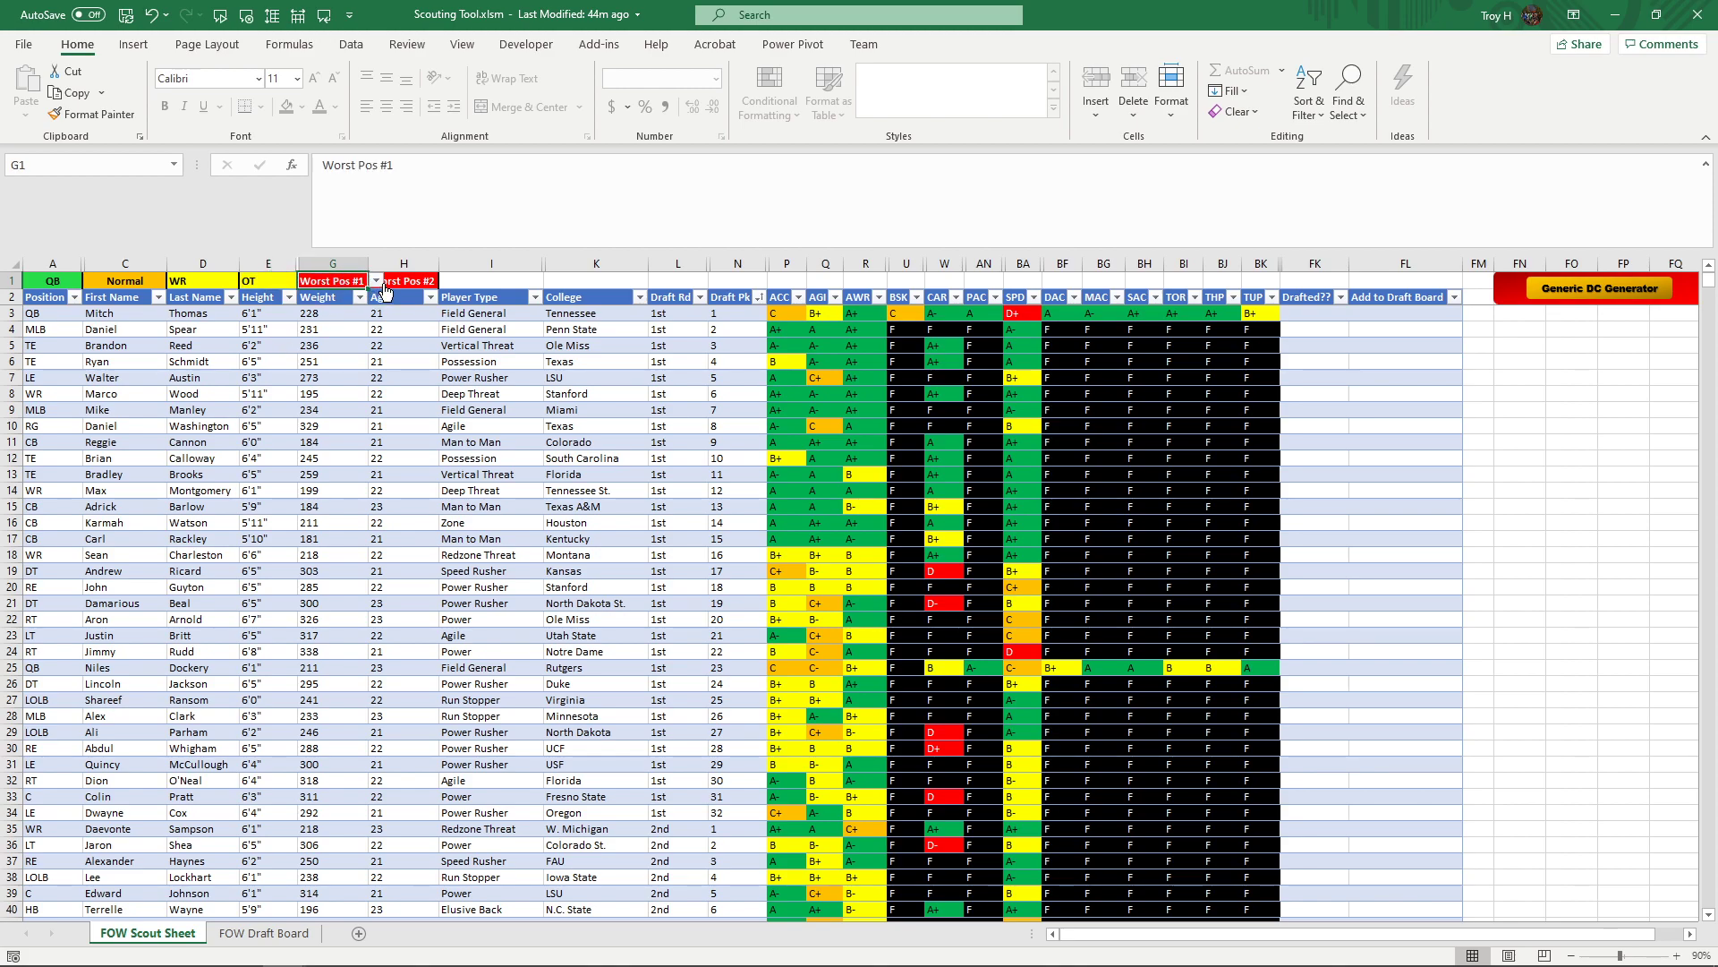
{"action": "left_click", "coordinate": [377, 281]}
{"action": "left_click", "coordinate": [345, 367]}
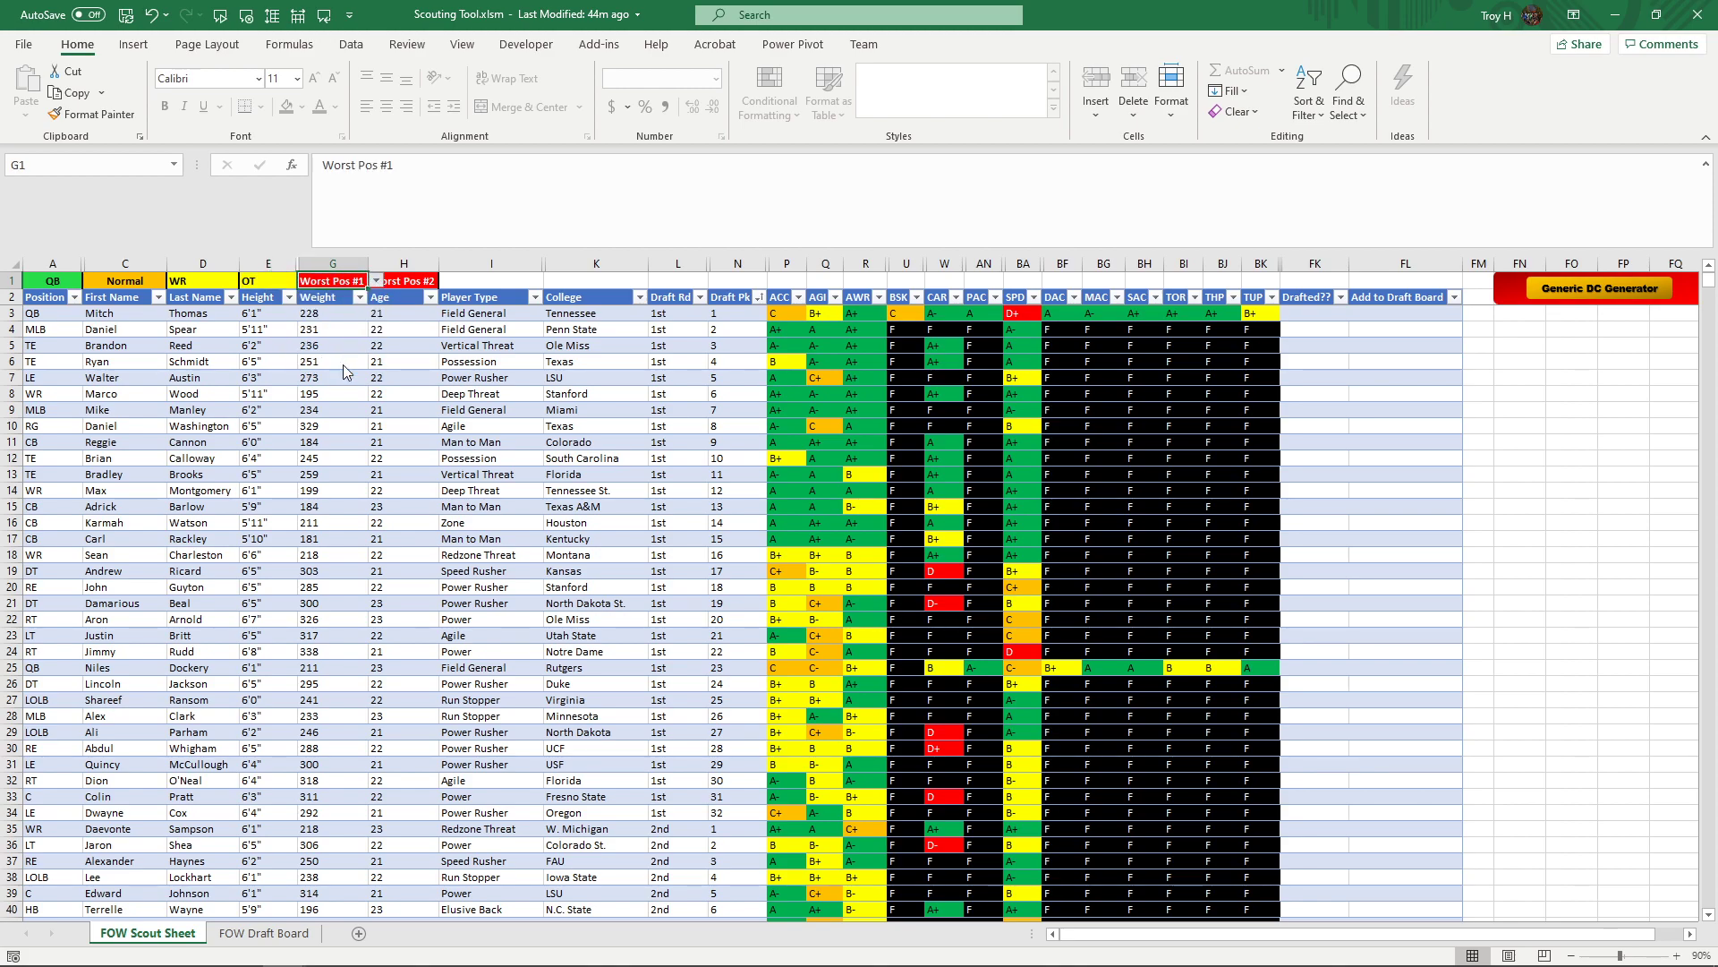
{"action": "left_click", "coordinate": [404, 281]}
{"action": "left_click", "coordinate": [447, 281]}
{"action": "scroll", "coordinate": [425, 362], "scroll_direction": "down", "scroll_amount": 2}
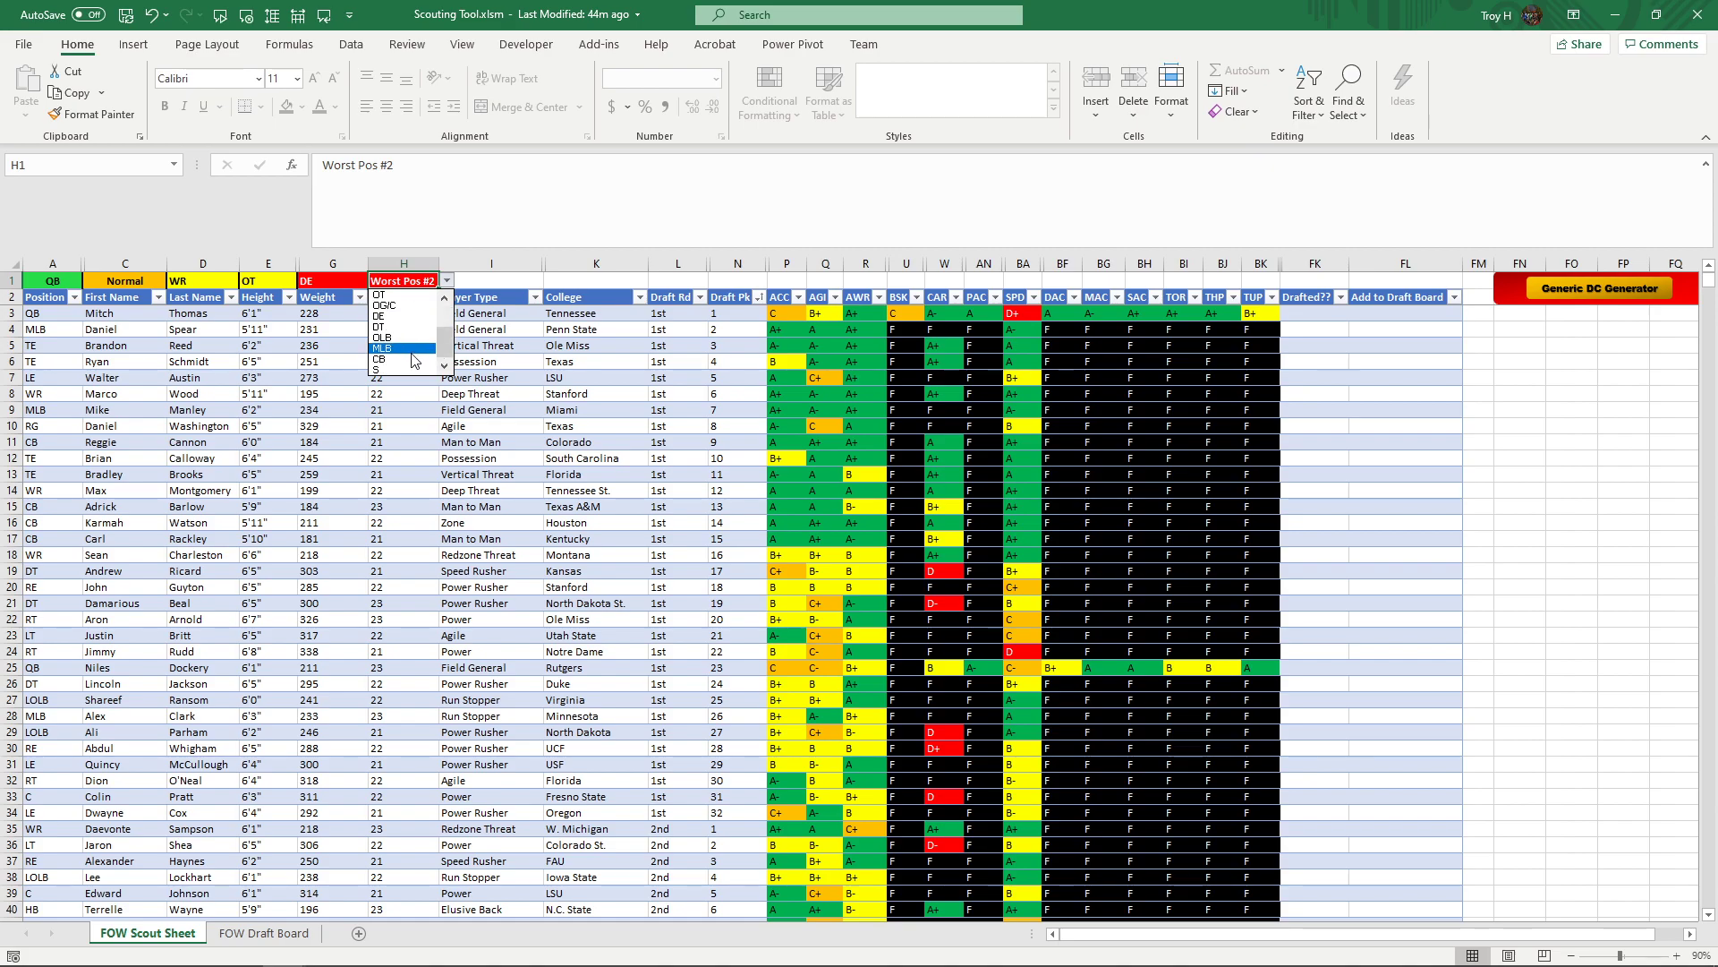
{"action": "left_click", "coordinate": [405, 348]}
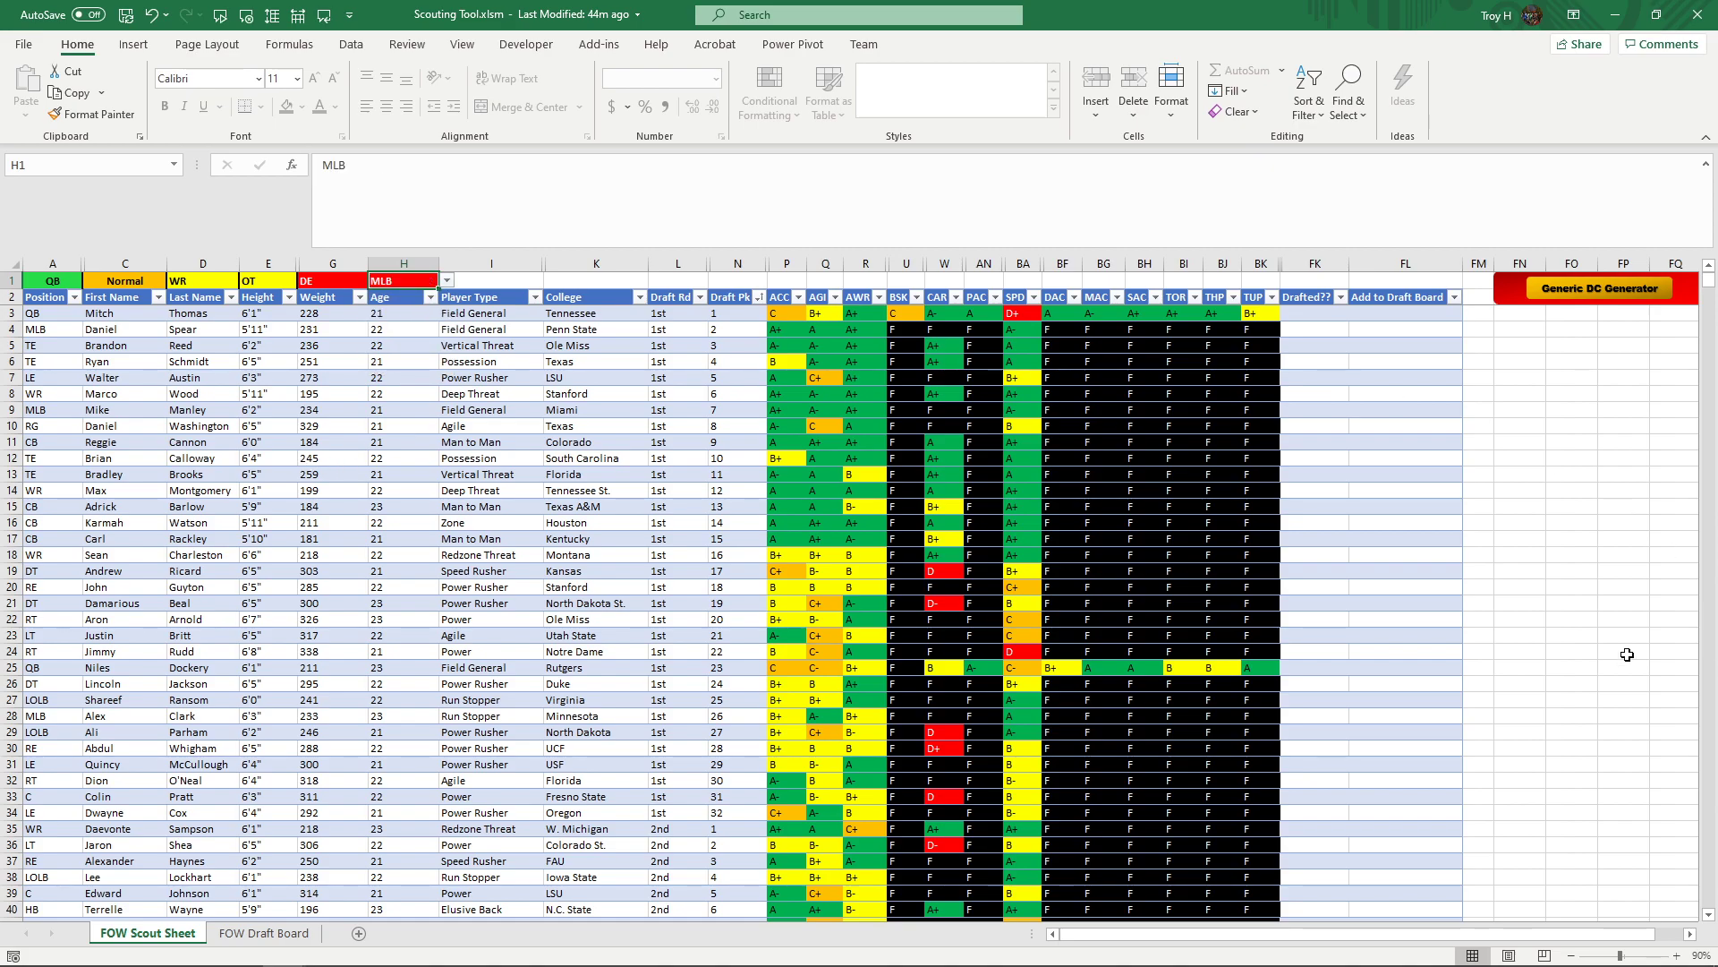
- Run the Madden Generic DC import again with DC11.csv, then review the position and mode cells in row 1
{"action": "left_click_drag", "start_coordinate": [1634, 940], "coordinate": [1670, 922]}
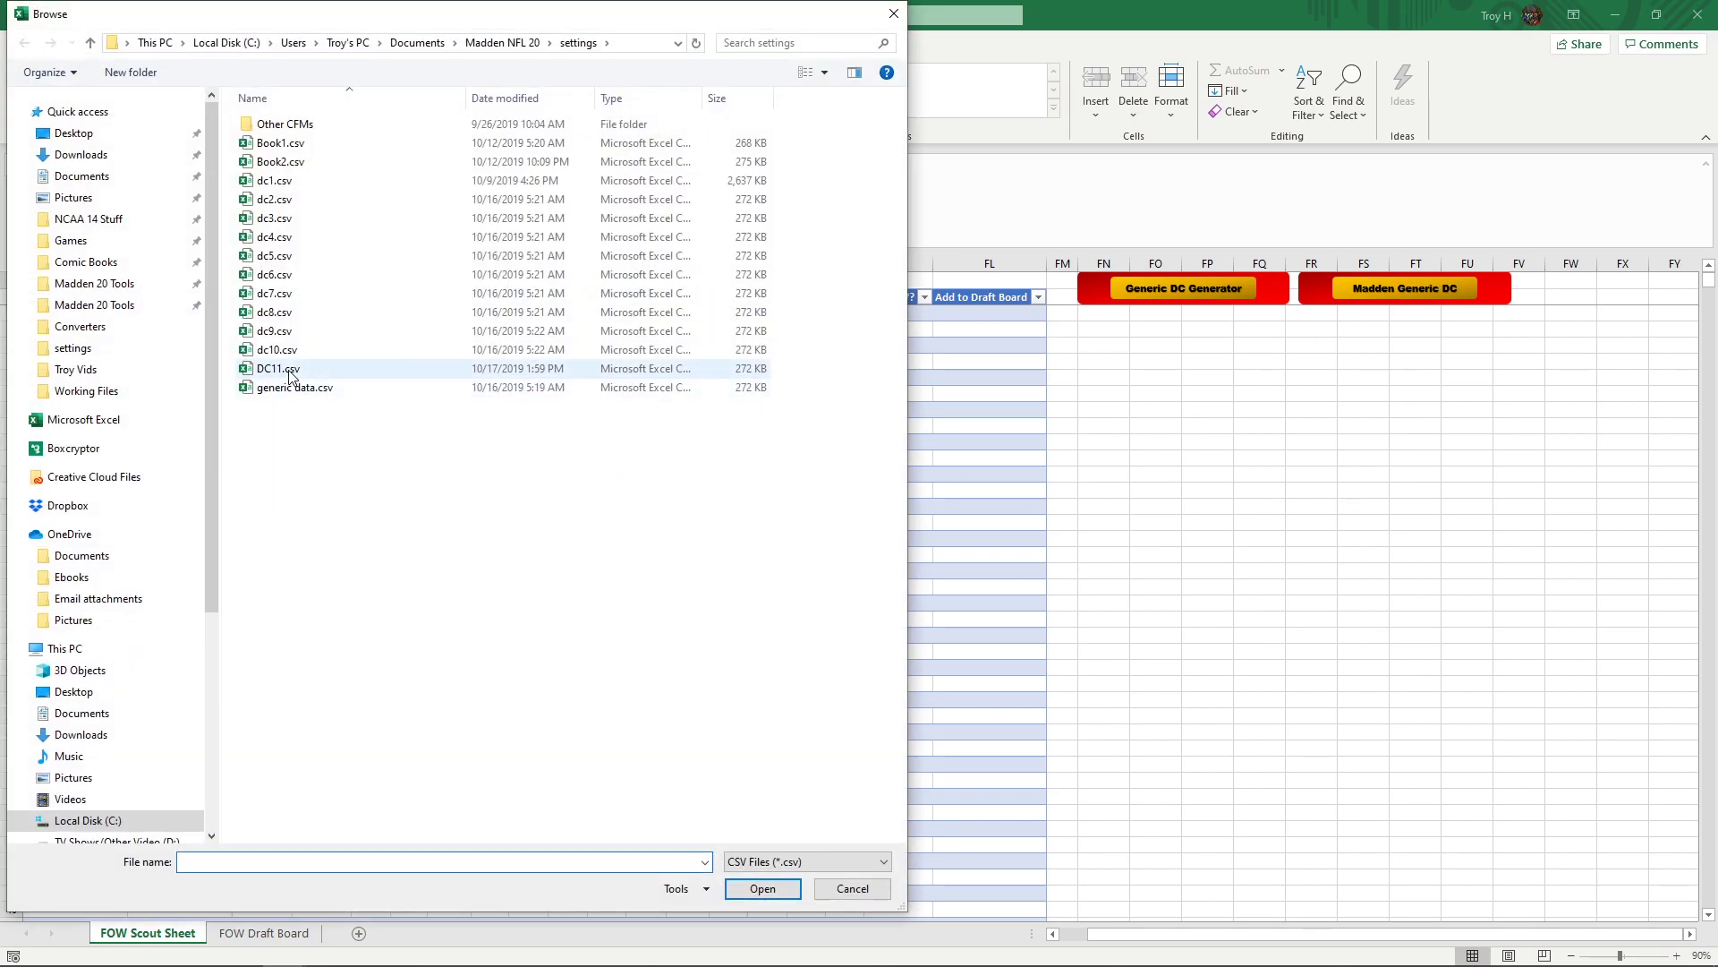
{"action": "left_click", "coordinate": [288, 371]}
{"action": "double_click", "coordinate": [288, 371]}
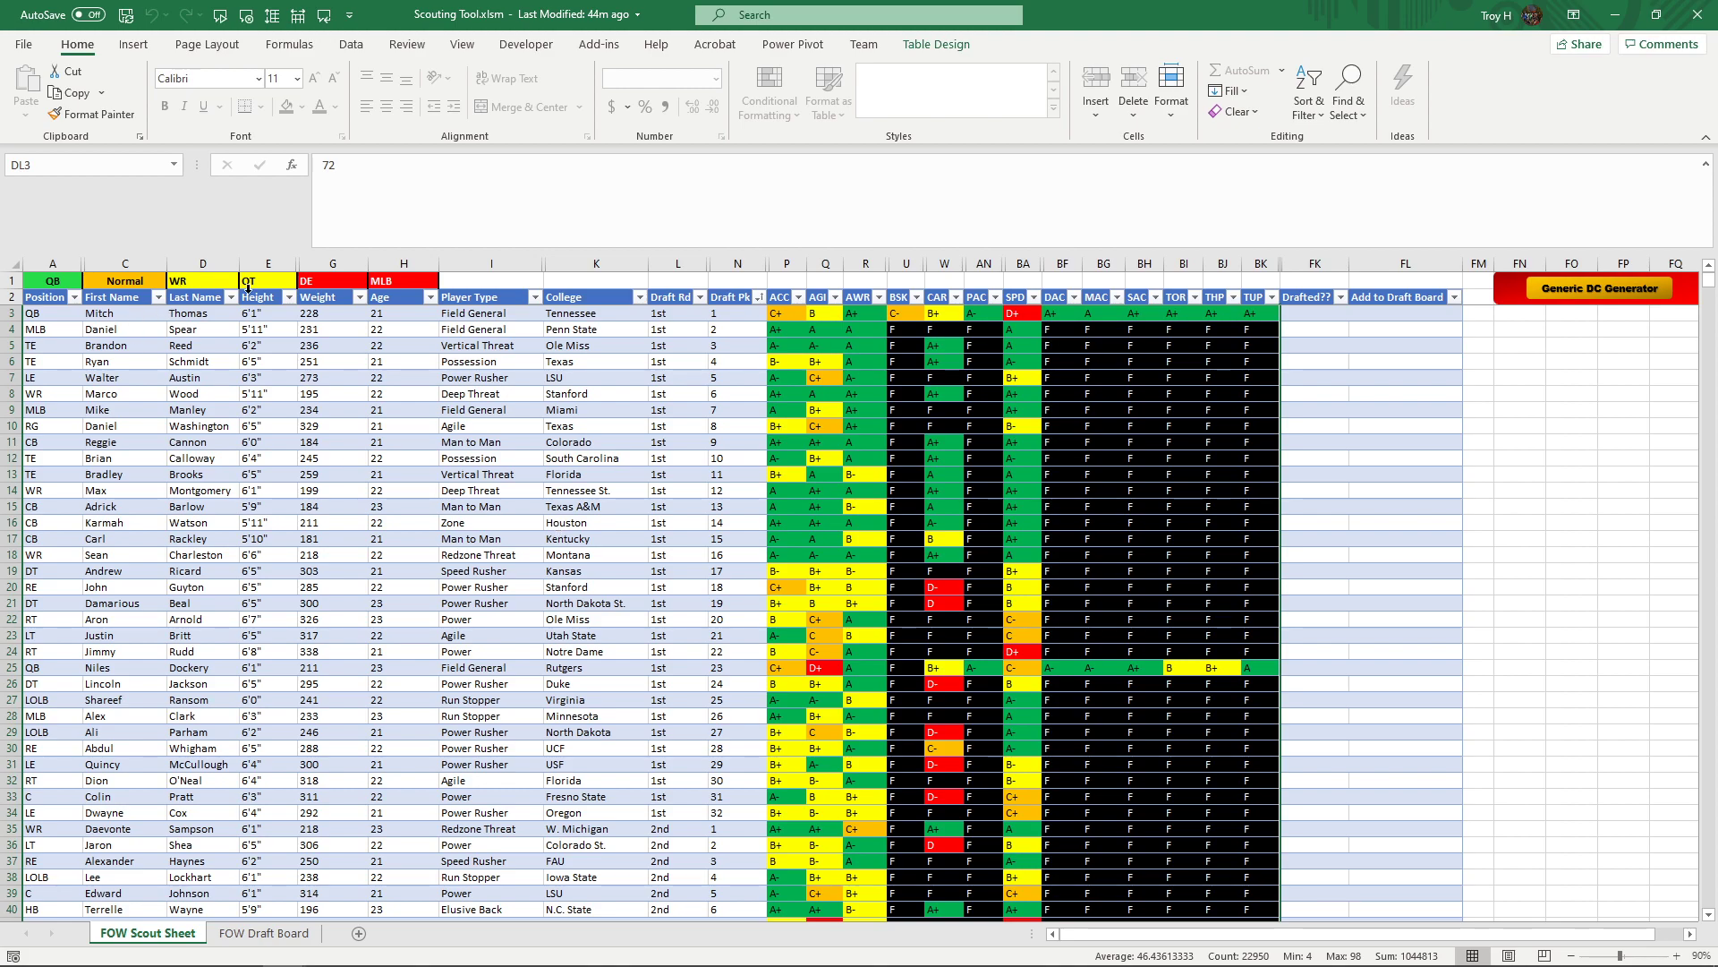
{"action": "left_click", "coordinate": [380, 284]}
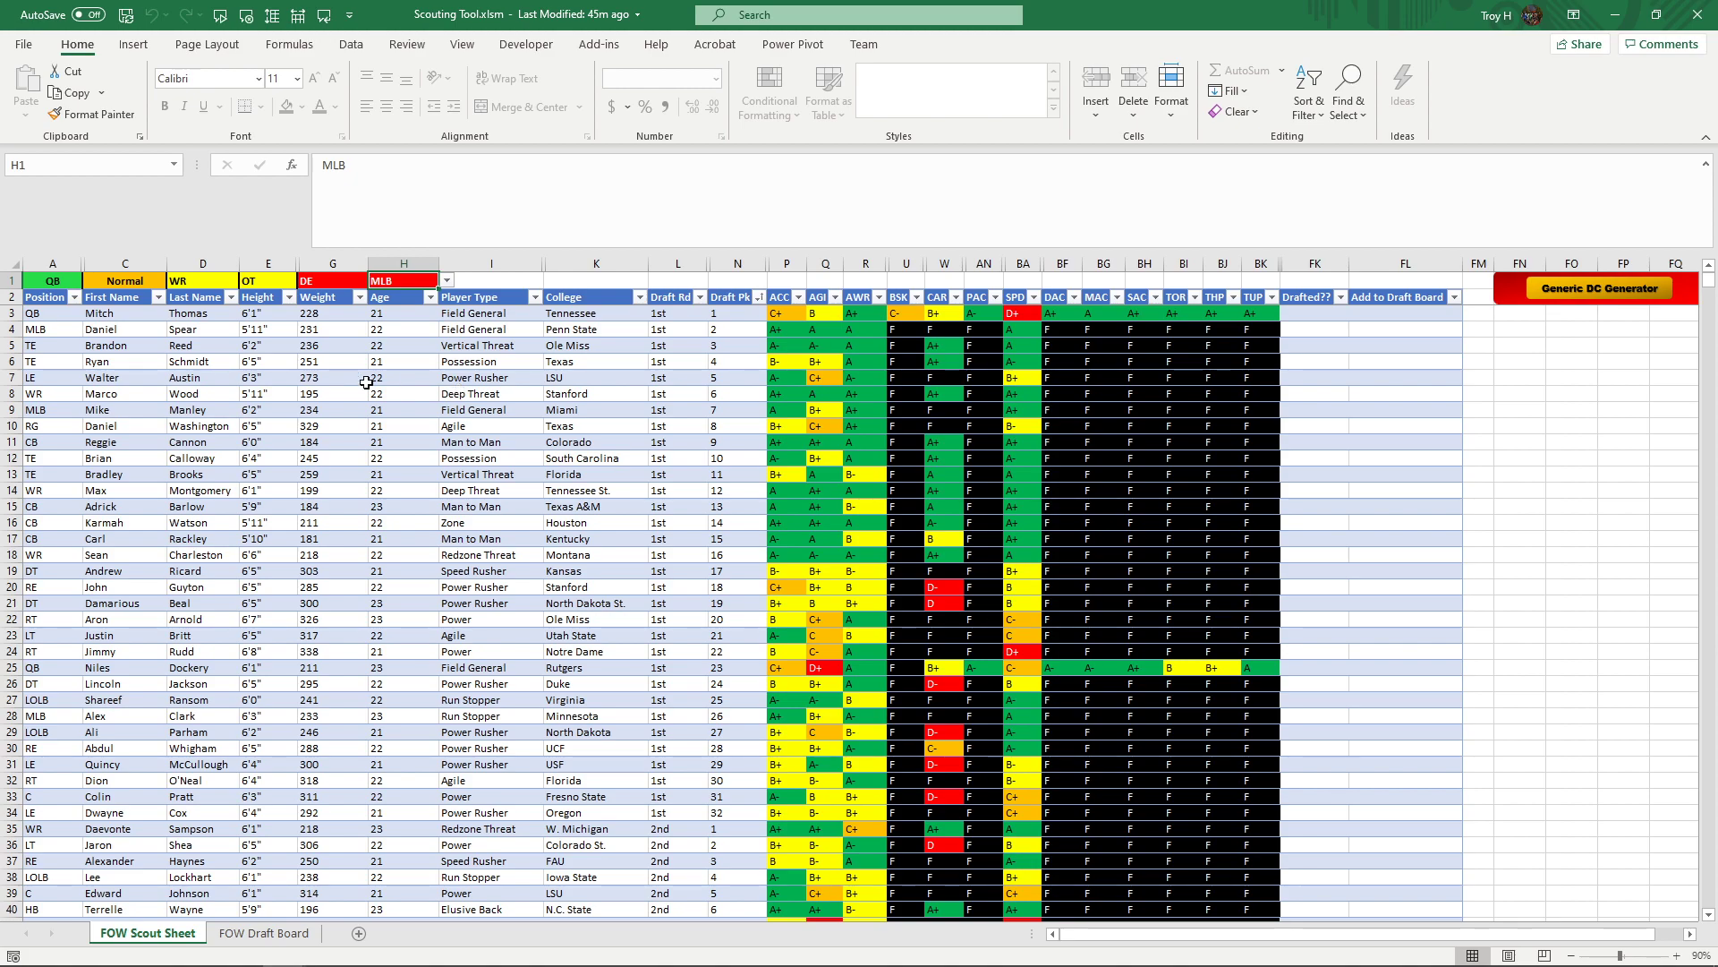
{"action": "left_click", "coordinate": [255, 285]}
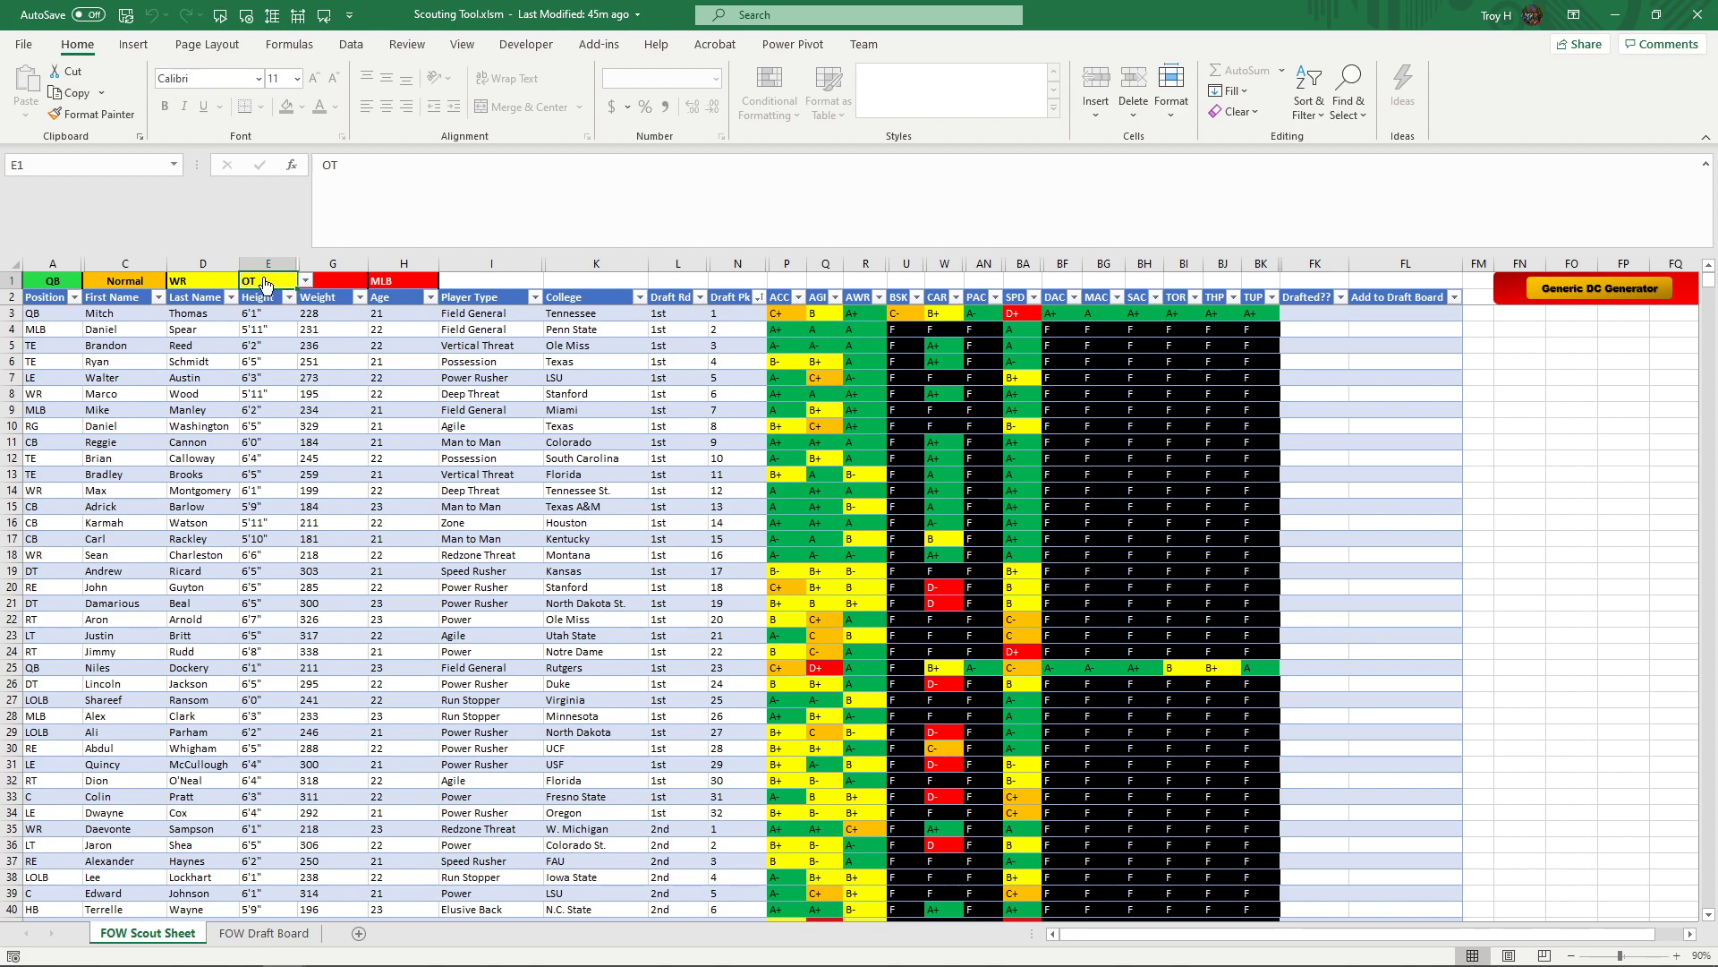
{"action": "left_click", "coordinate": [157, 286]}
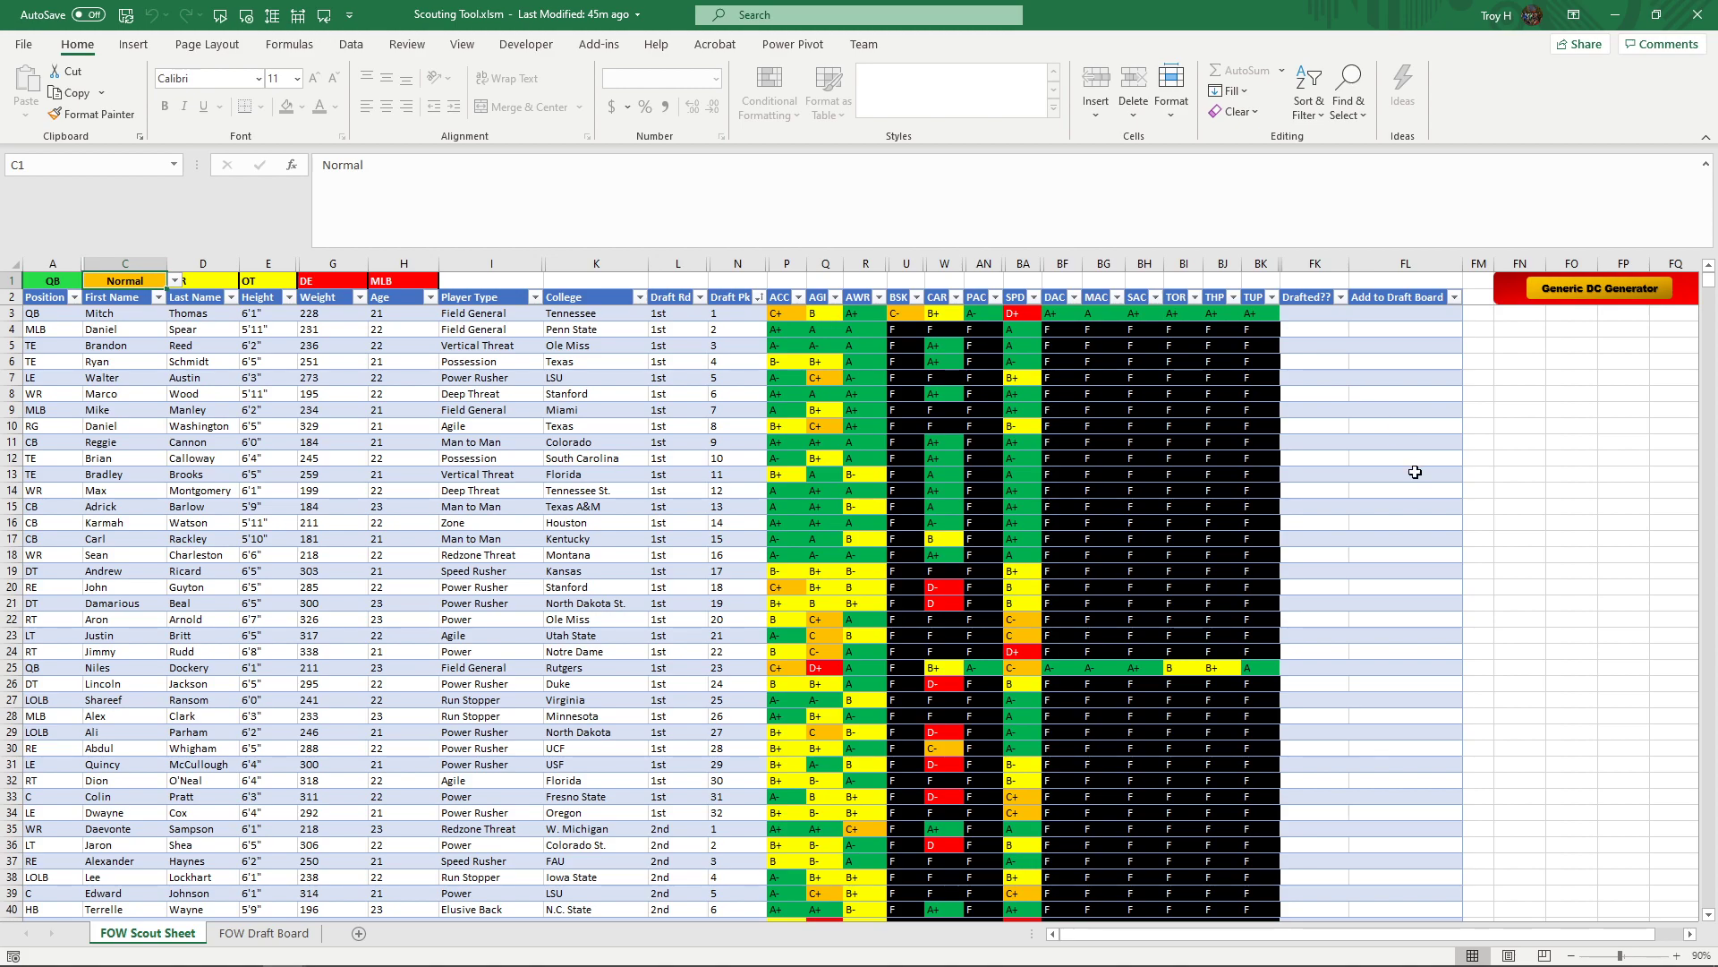
- Try to mark the first player as drafted with an uppercase X in the Drafted?? cell FK3
{"action": "left_click", "coordinate": [1330, 399]}
{"action": "left_click", "coordinate": [1415, 314]}
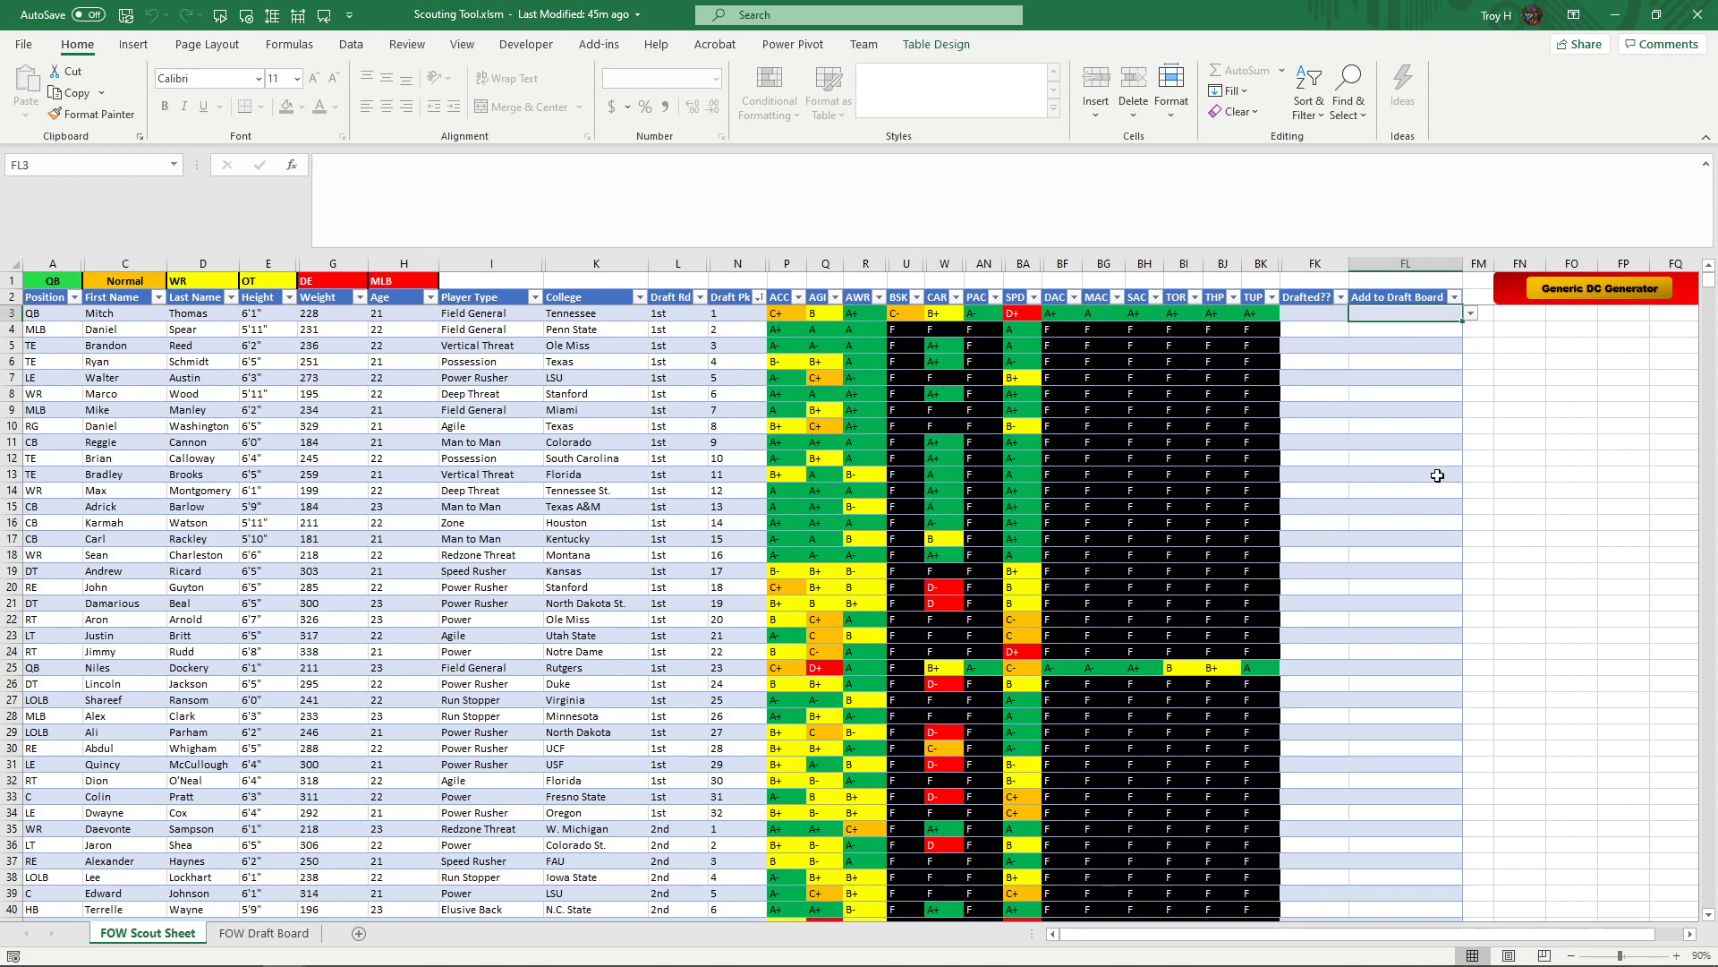
{"action": "key", "text": "Left"}
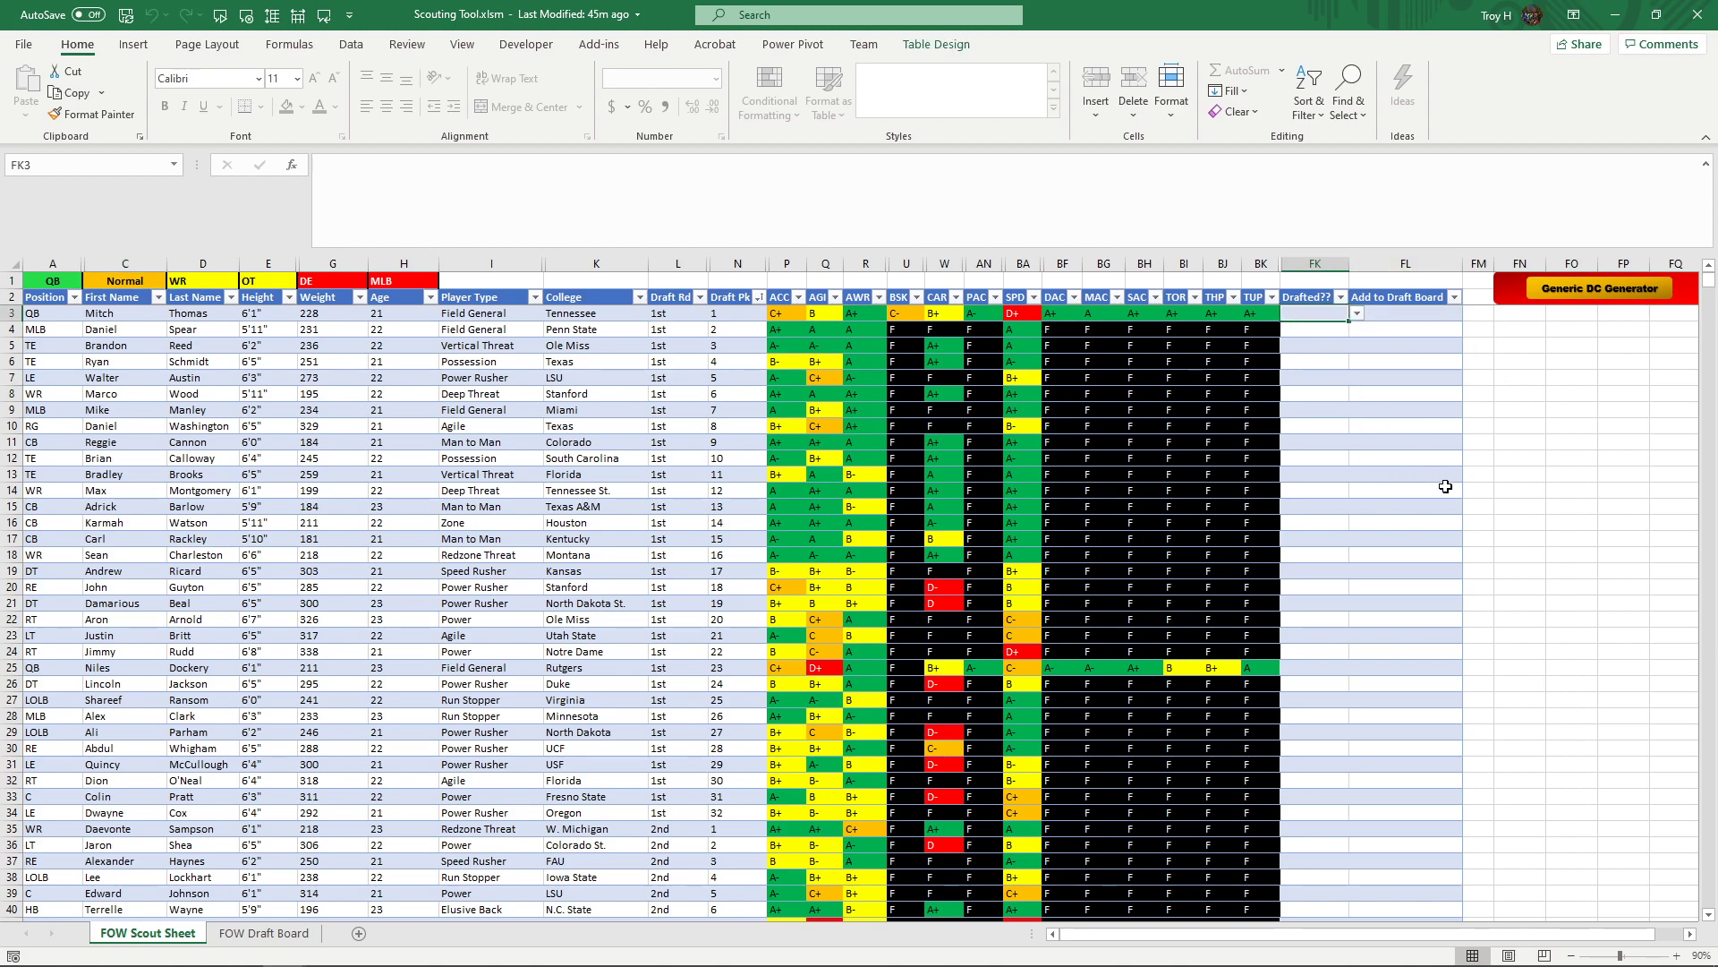
{"action": "type", "text": "X"}
{"action": "key", "text": "Return"}
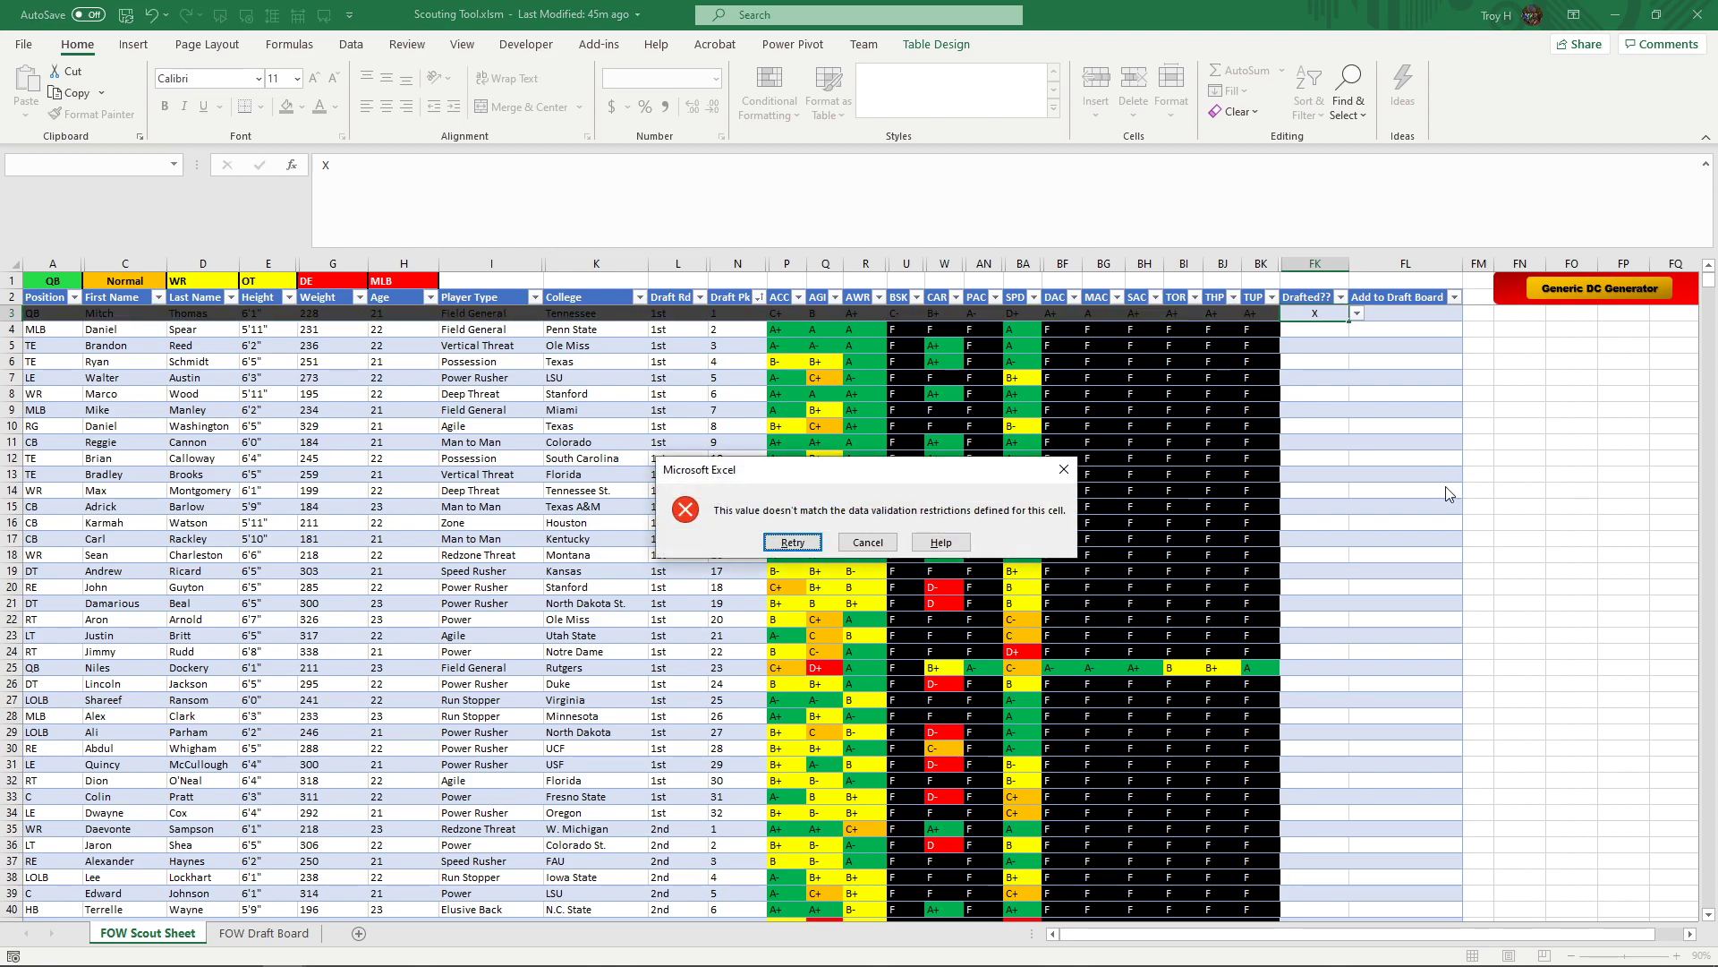
{"action": "key", "text": "Return"}
{"action": "type", "text": "="}
{"action": "key", "text": "Down"}
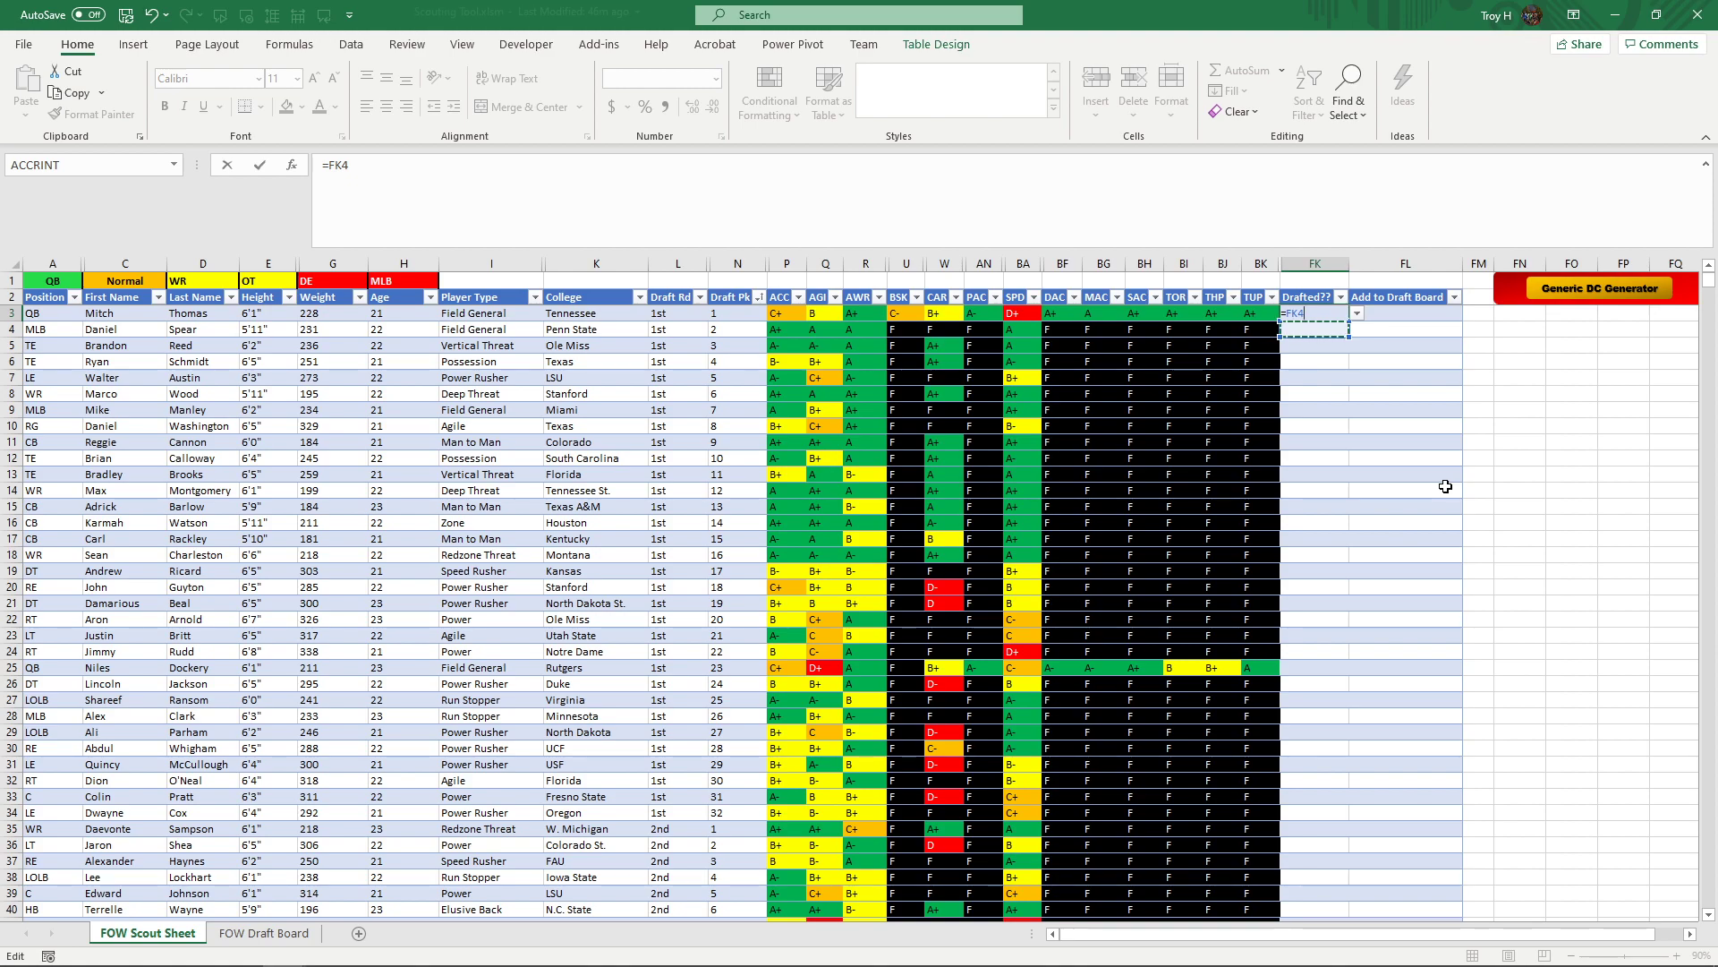
{"action": "key", "text": "Escape"}
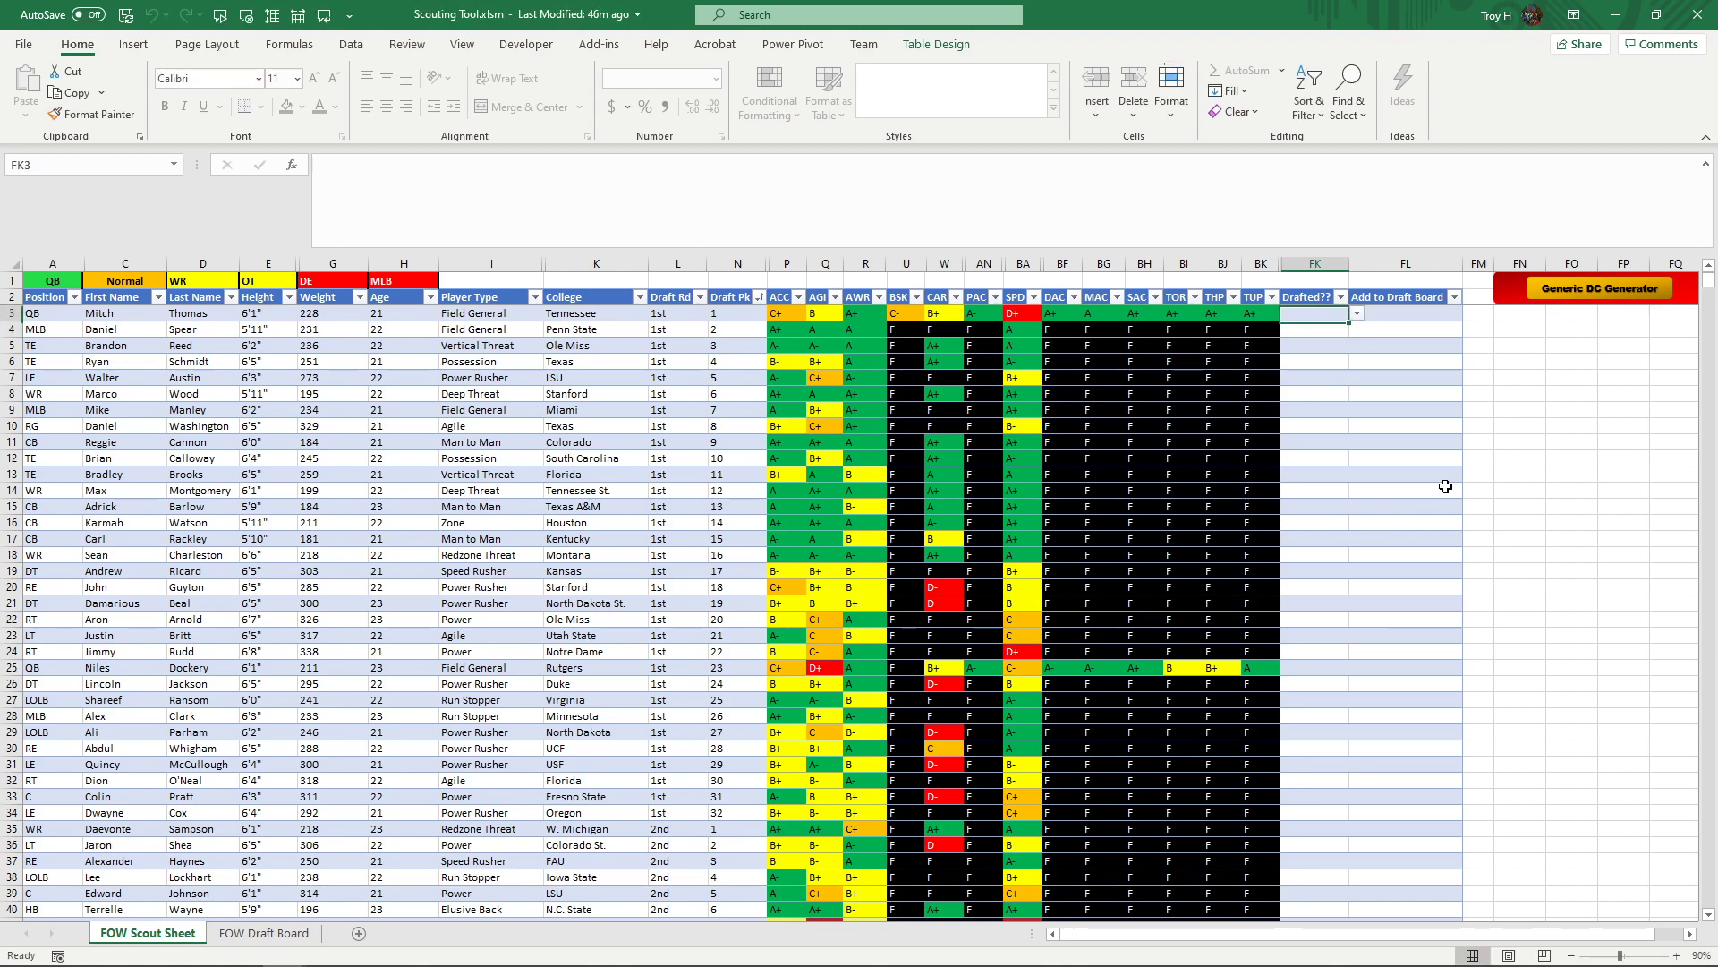
- Mark the first three players as drafted with a lowercase x in FK3:FK5
{"action": "type", "text": "x"}
{"action": "key", "text": "Return"}
{"action": "type", "text": "x"}
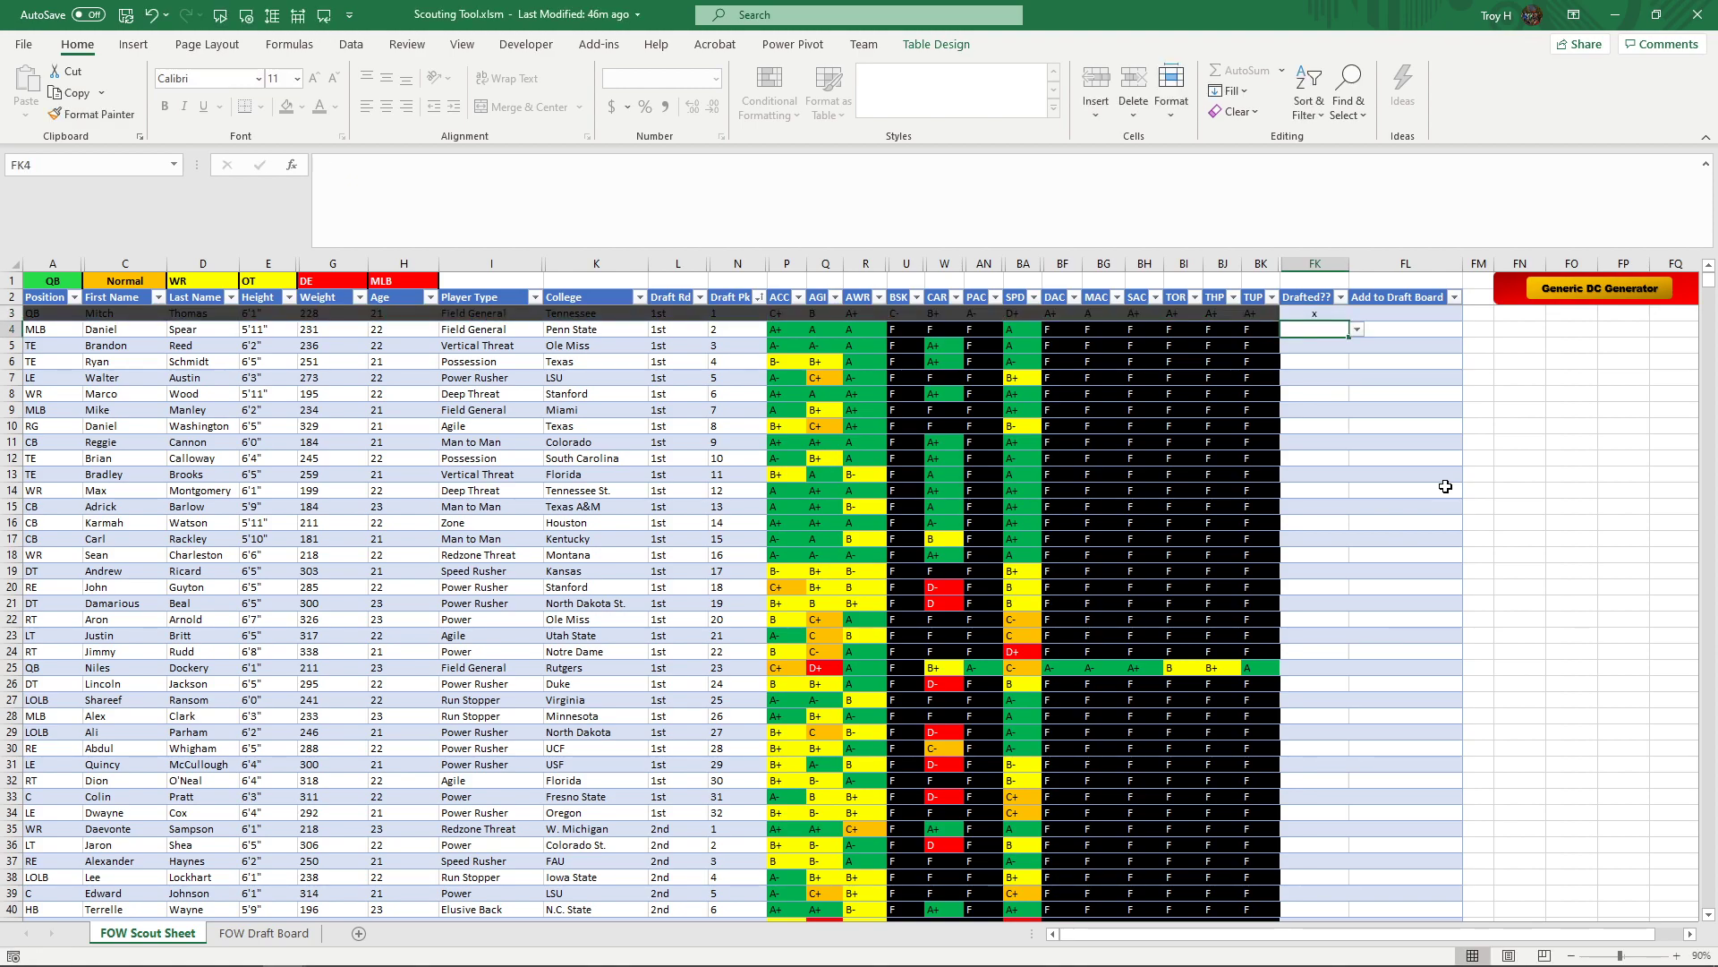
{"action": "key", "text": "Return"}
{"action": "type", "text": "x"}
{"action": "key", "text": "Return"}
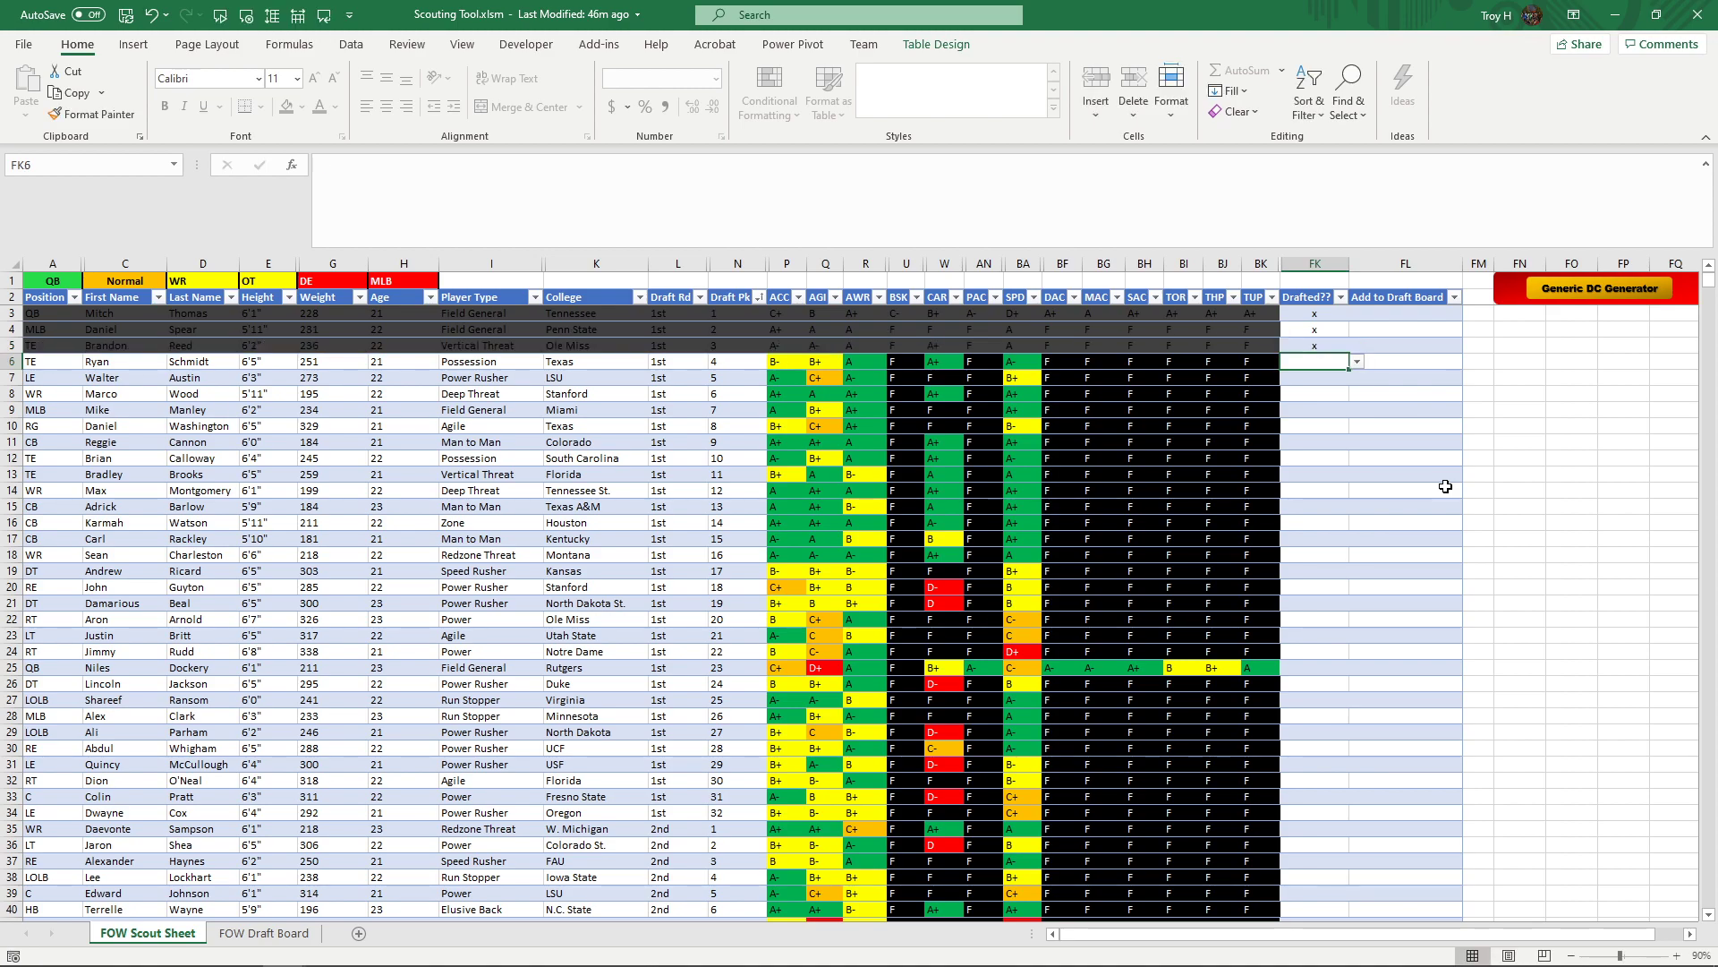
- Try the entry a in the Drafted?? cell FK6, then mark that player as drafted with x
{"action": "type", "text": "a"}
{"action": "key", "text": "Return"}
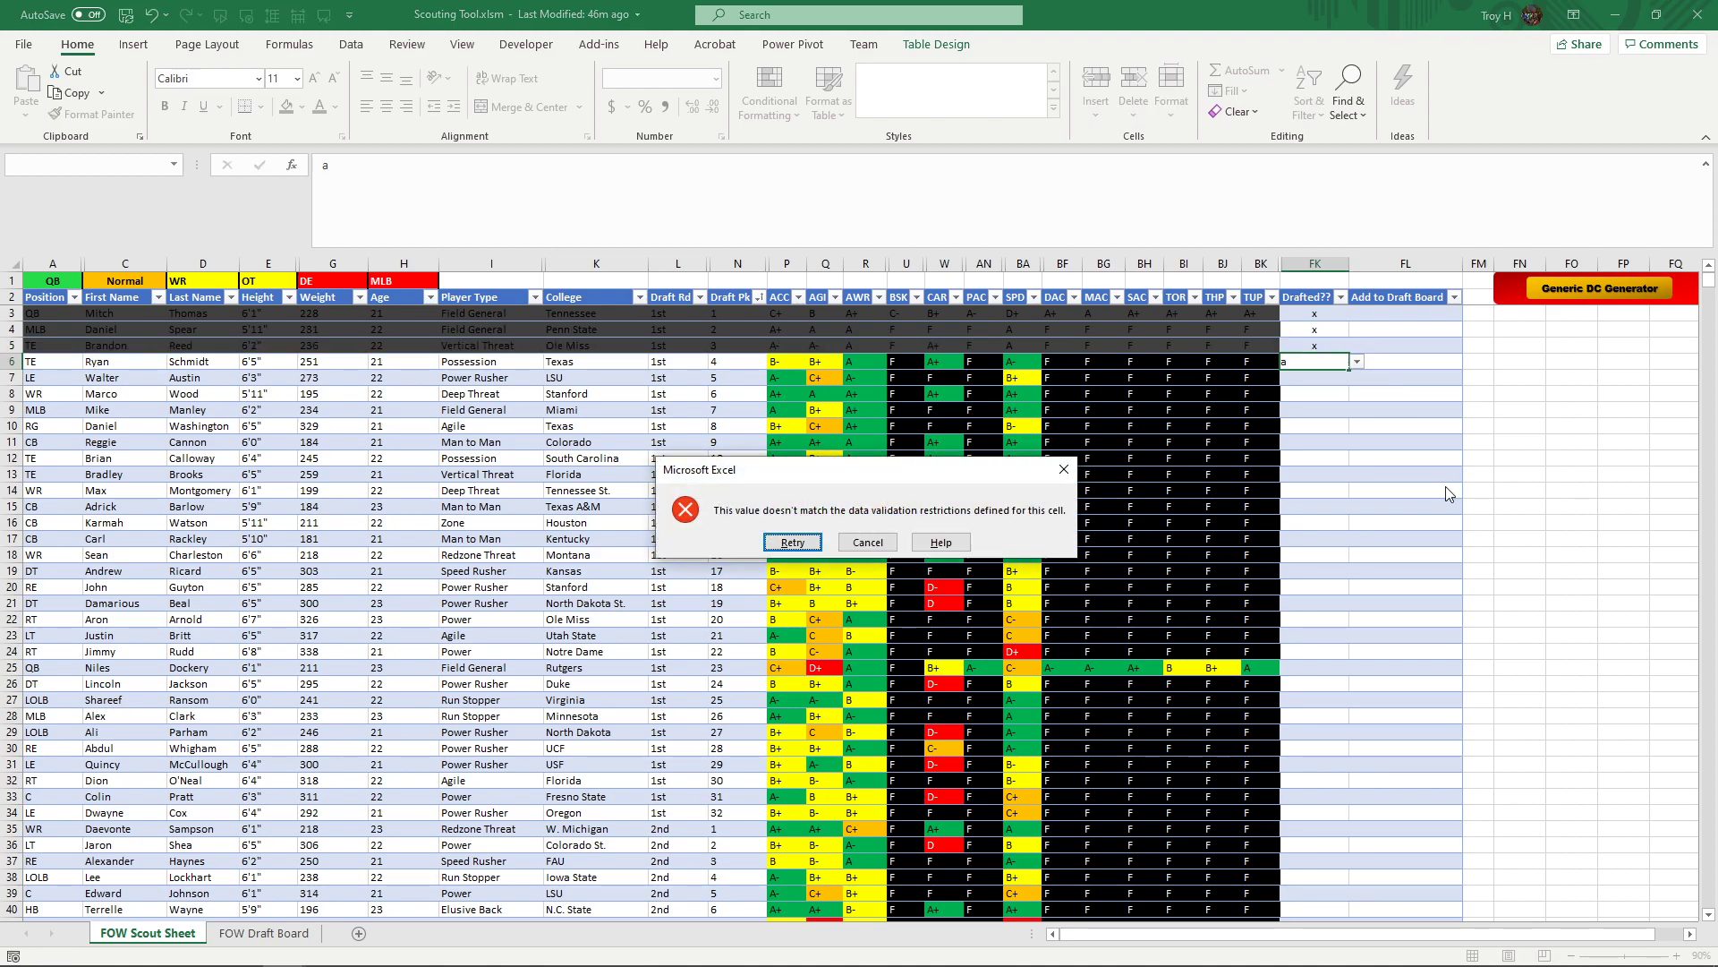
{"action": "key", "text": "Return"}
{"action": "type", "text": "=FK7"}
{"action": "key", "text": "Escape"}
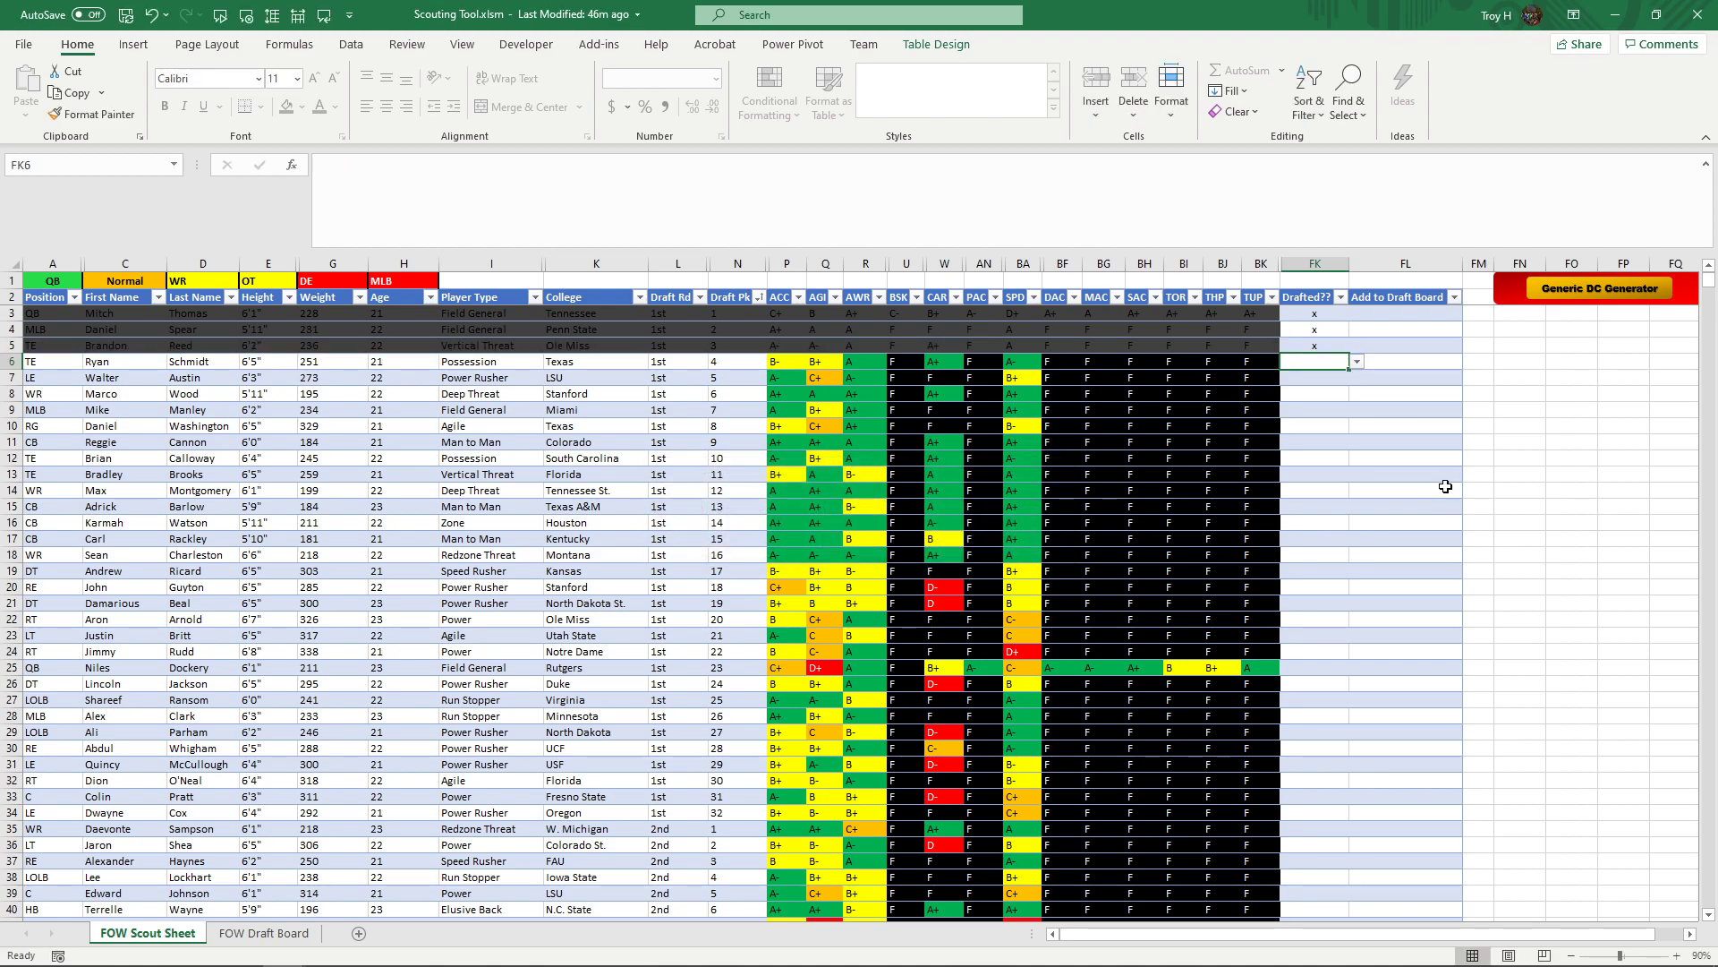
{"action": "type", "text": "x"}
{"action": "key", "text": "Return"}
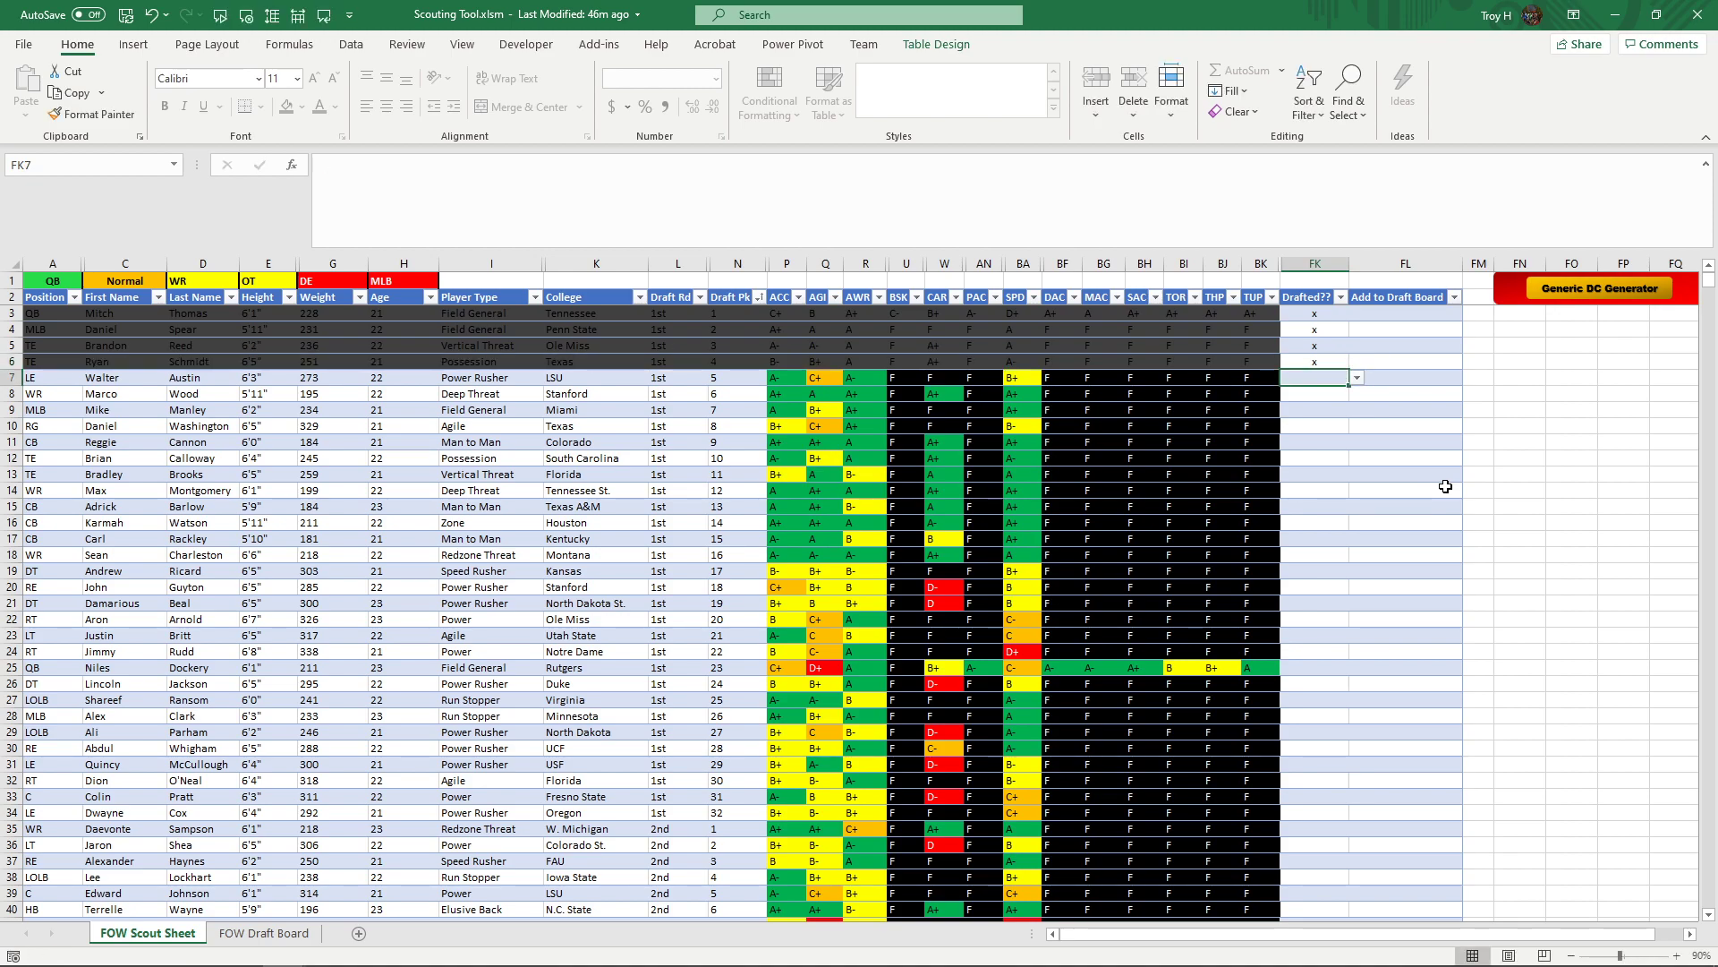
- Mark the first four players with x in the Add to Draft Board cells FL3:FL6
{"action": "key", "text": "Right"}
{"action": "key", "text": "Up"}
{"action": "key", "text": "Up"}
{"action": "key", "text": "Up"}
{"action": "key", "text": "Up"}
{"action": "type", "text": "x"}
{"action": "key", "text": "Return"}
{"action": "type", "text": "x"}
{"action": "key", "text": "Return"}
{"action": "type", "text": "x"}
{"action": "key", "text": "Return"}
{"action": "type", "text": "x"}
{"action": "key", "text": "Return"}
- Try the entry a in the Add to Draft Board cell FL7
{"action": "type", "text": "a"}
{"action": "key", "text": "Return"}
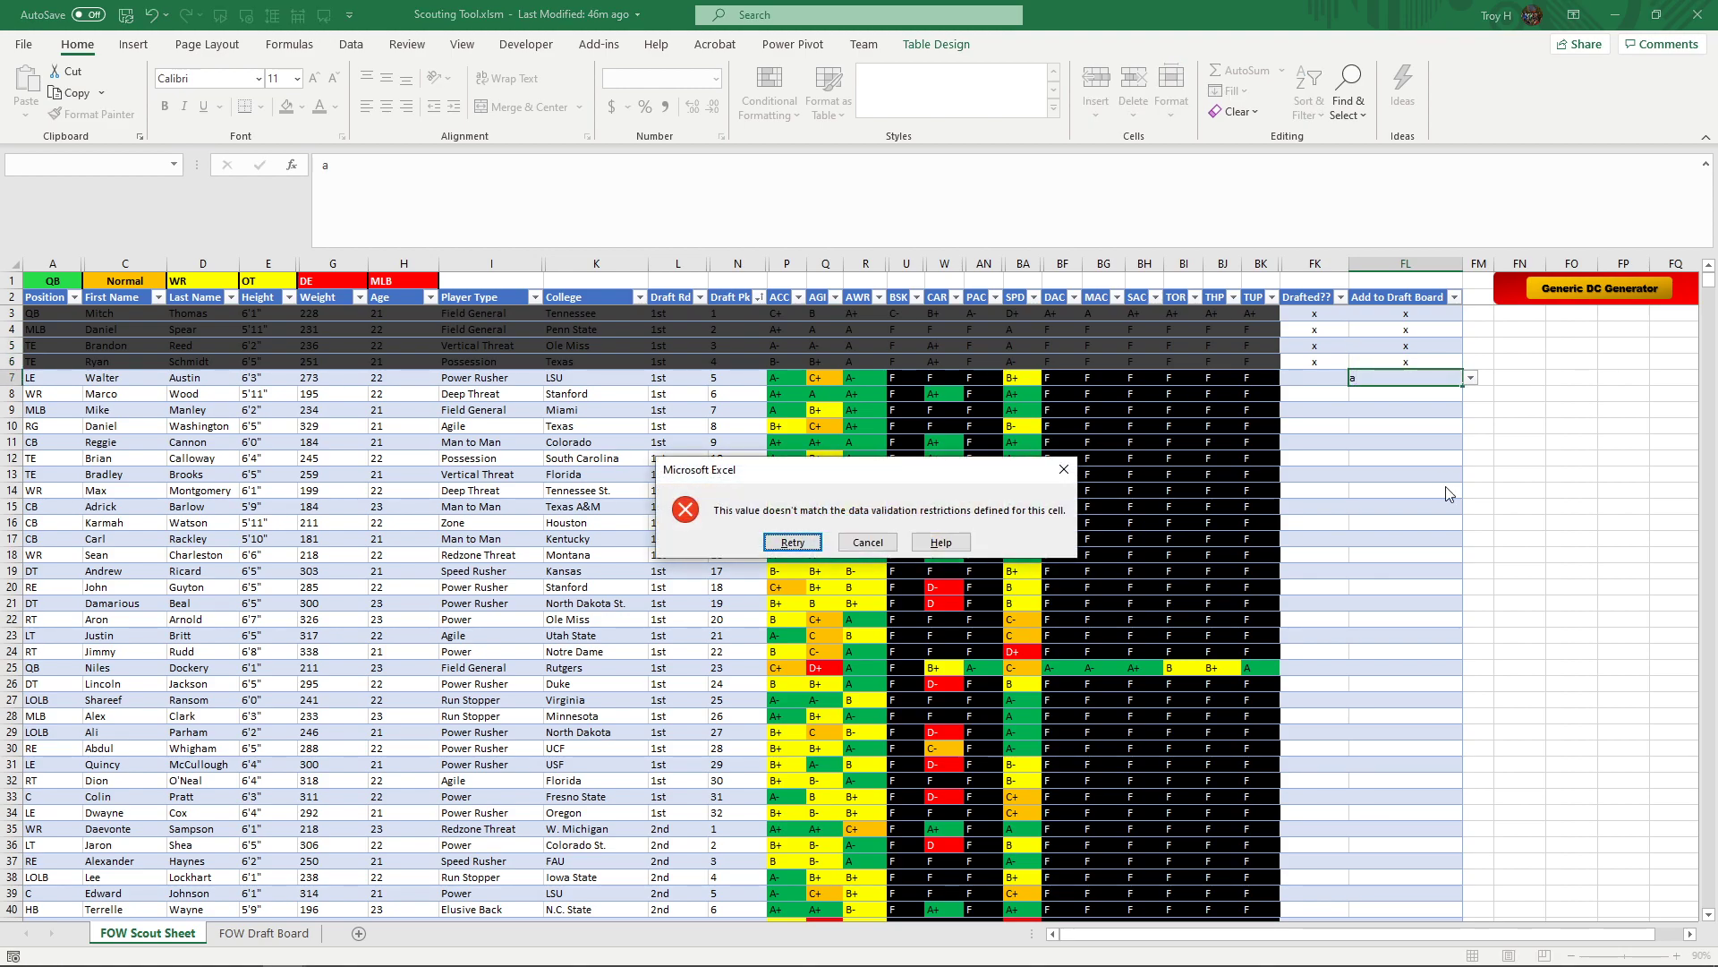
{"action": "key", "text": "Escape"}
- Clear the x marks from the Add to Draft Board cells FL3:FL6
{"action": "key", "text": "Up"}
{"action": "key", "text": "Up"}
{"action": "key", "text": "Up"}
{"action": "key", "text": "Up"}
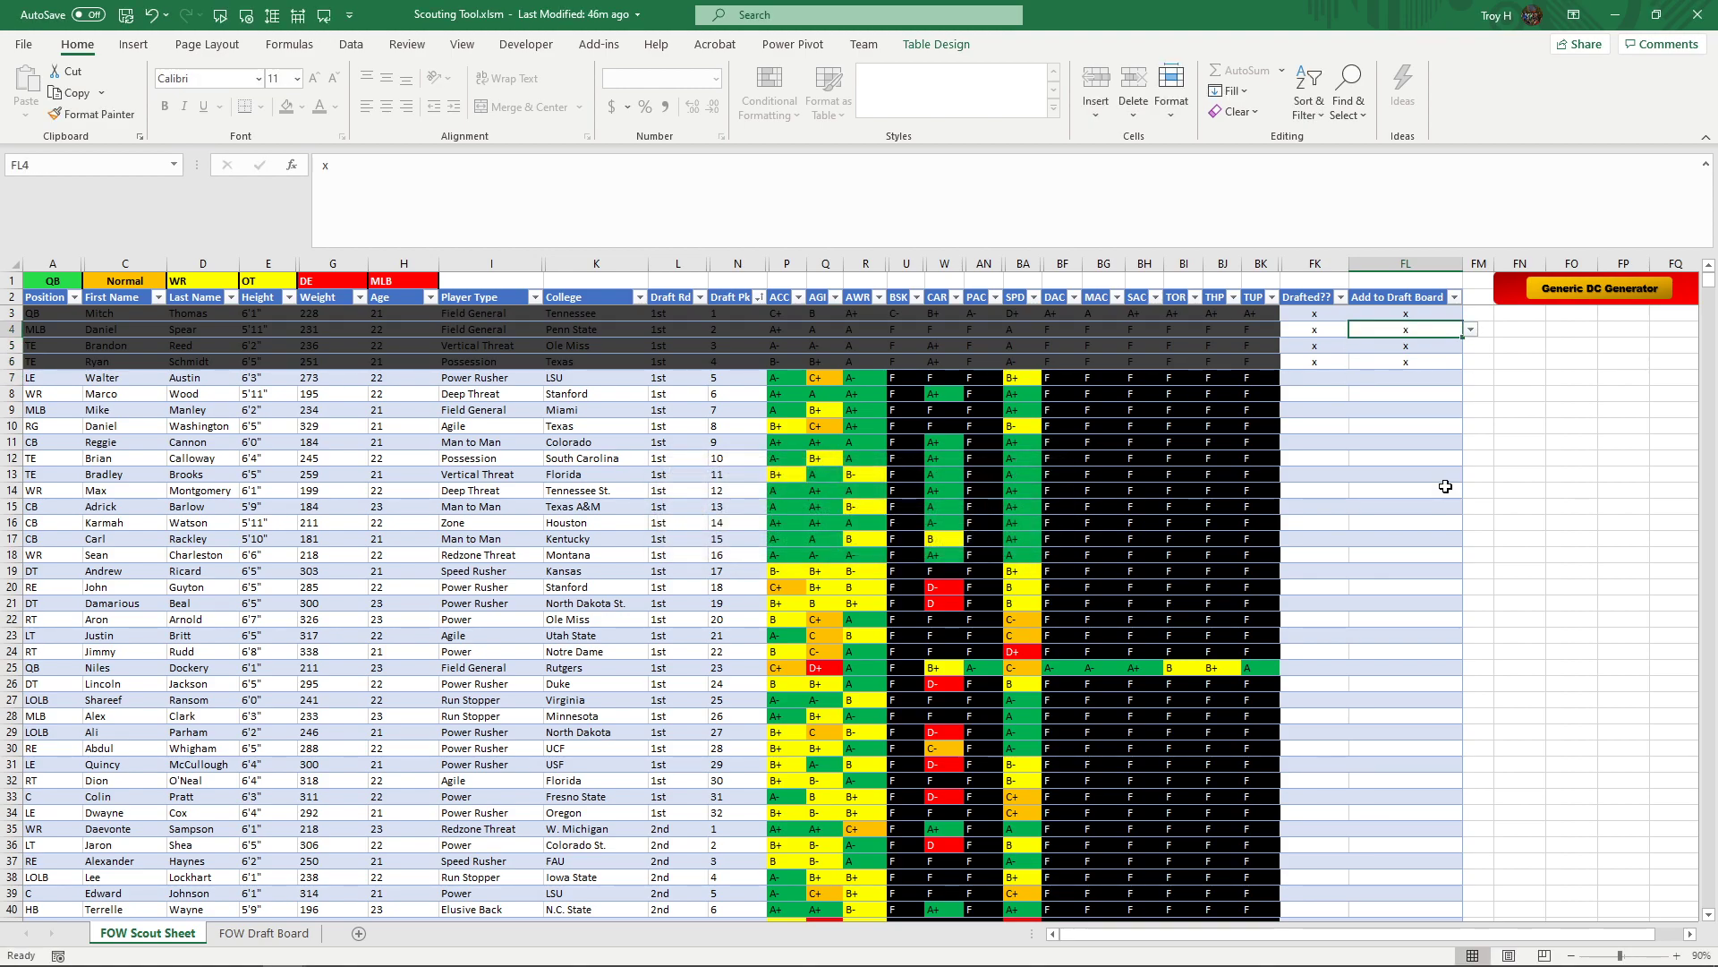
{"action": "key", "text": "shift+Down"}
{"action": "key", "text": "shift+Down"}
{"action": "key", "text": "shift+Down"}
{"action": "key", "text": "Delete"}
- Clear the x marks from the Drafted?? cells FK3:FK6
{"action": "key", "text": "Left"}
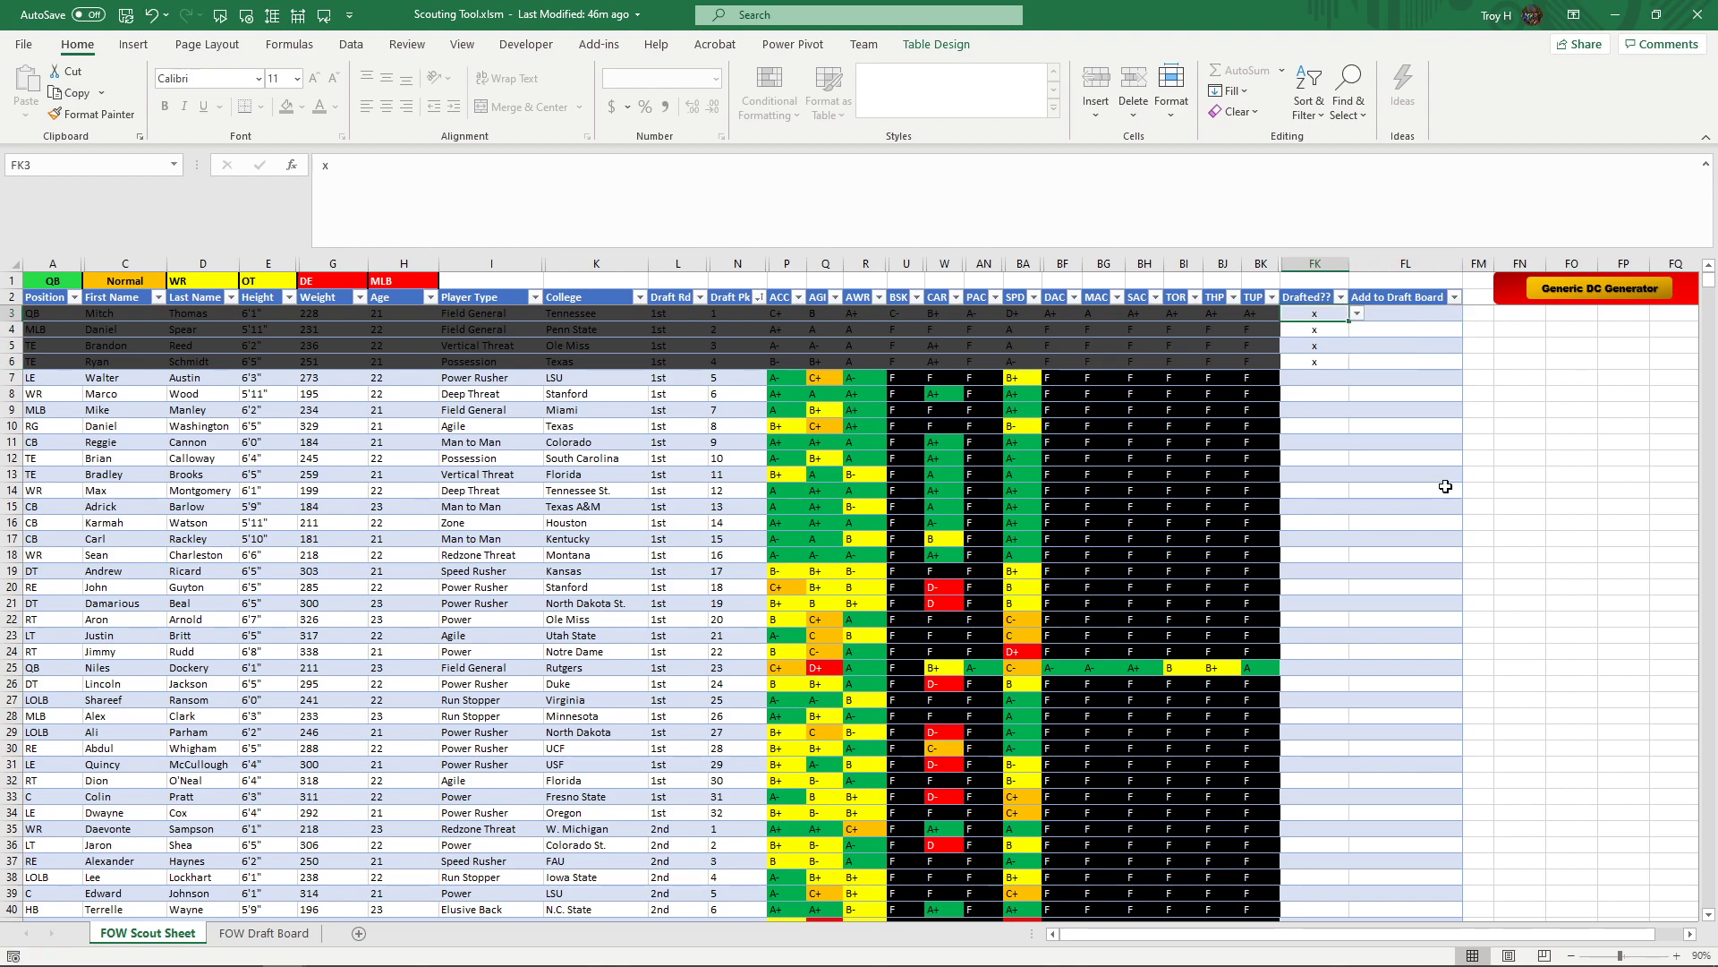
{"action": "key", "text": "Down"}
{"action": "key", "text": "Down"}
{"action": "key", "text": "Down"}
{"action": "key", "text": "Down"}
{"action": "key", "text": "Down"}
{"action": "key", "text": "Down"}
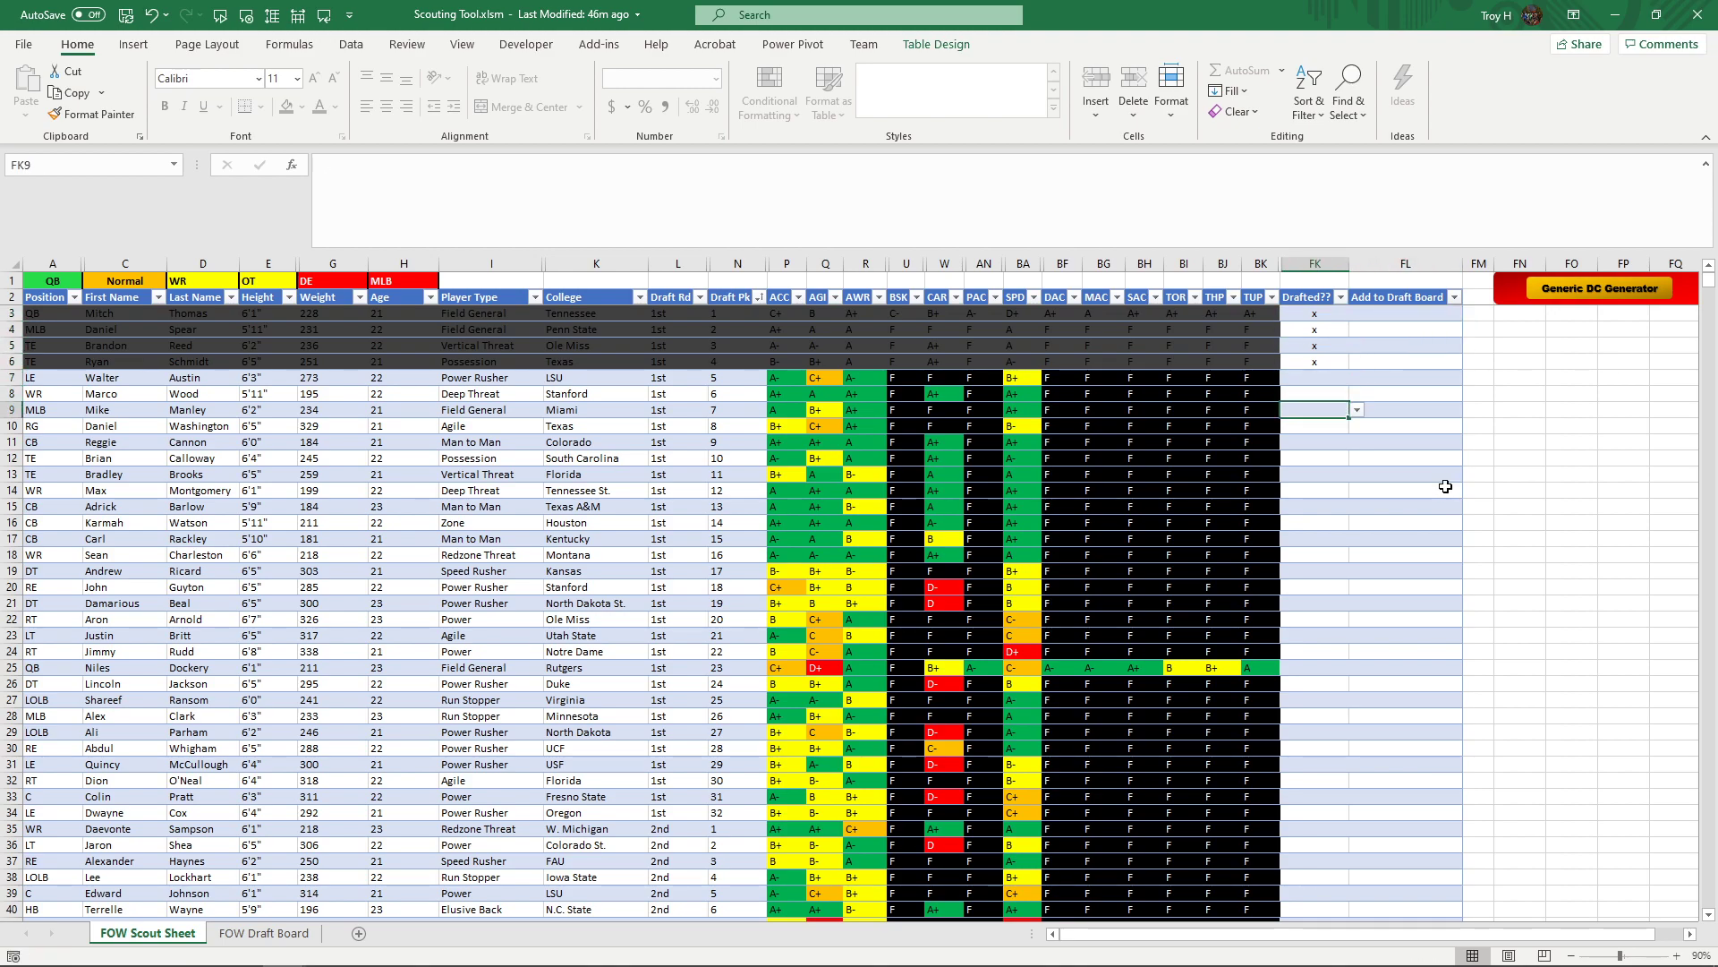
{"action": "key", "text": "Up"}
{"action": "key", "text": "Up"}
{"action": "key", "text": "Up"}
{"action": "key", "text": "shift+Up"}
{"action": "key", "text": "shift+Up"}
{"action": "key", "text": "shift+Up"}
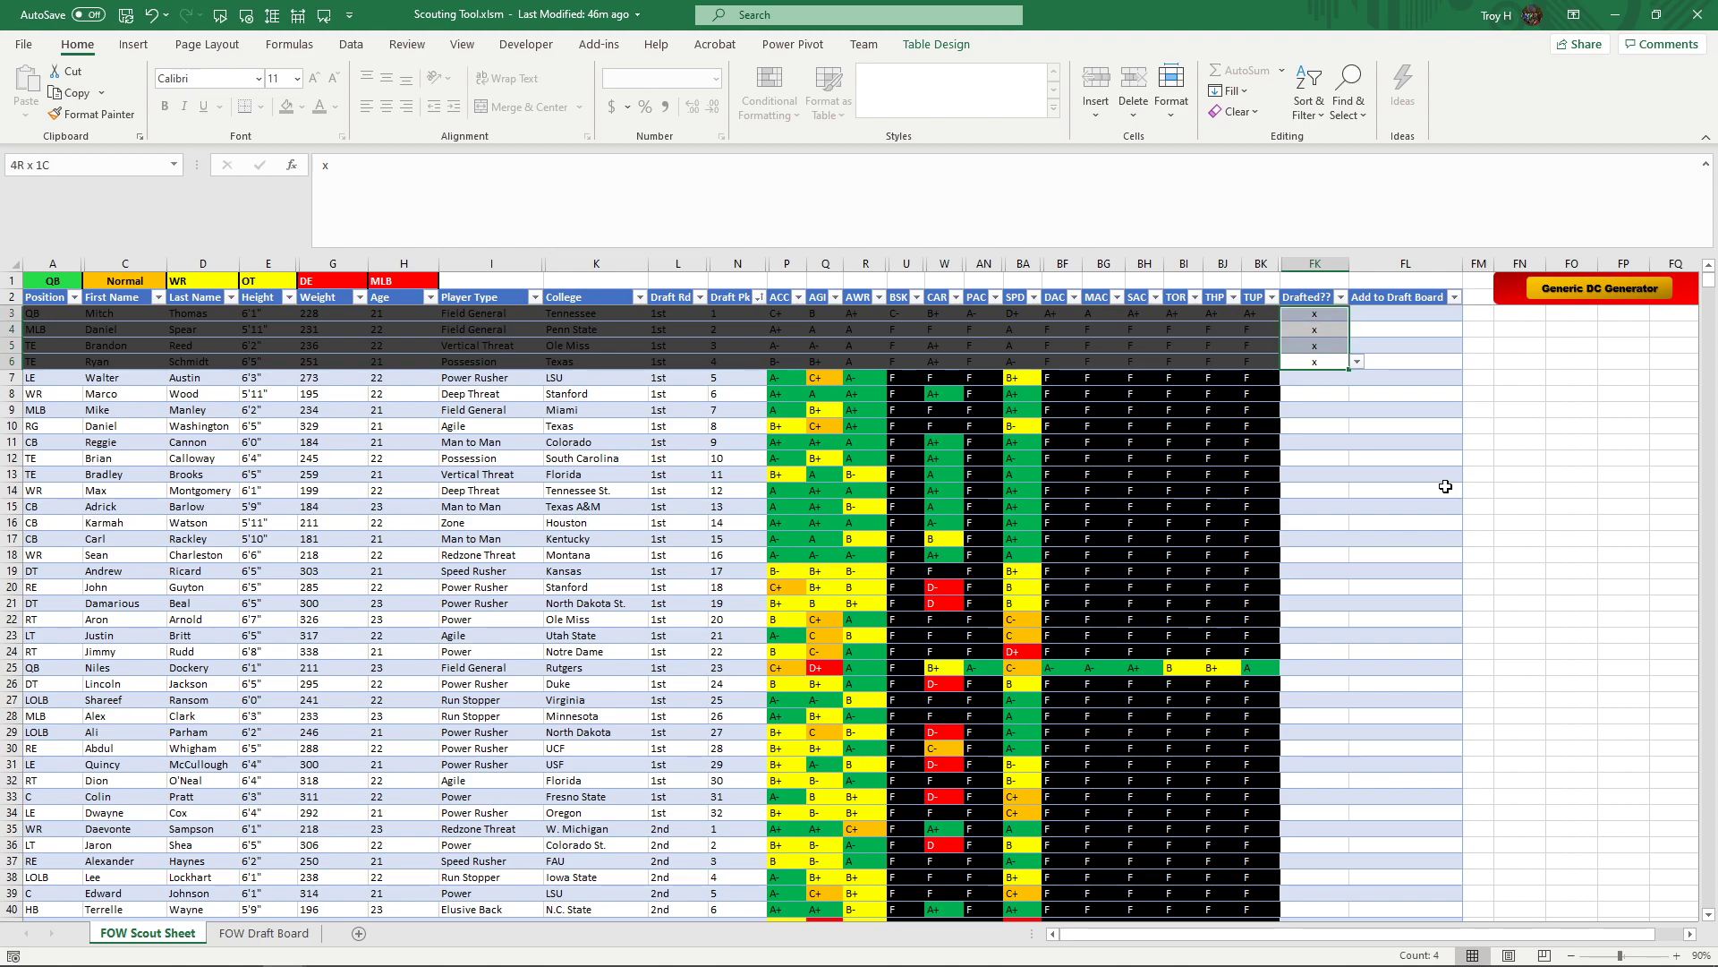
{"action": "key", "text": "Delete"}
- Flag seven players for the draft board with x in FL3, FL6, FL9, FL12, FL14, FL16 and FL18
{"action": "key", "text": "Right"}
{"action": "key", "text": "Up"}
{"action": "key", "text": "Up"}
{"action": "key", "text": "Up"}
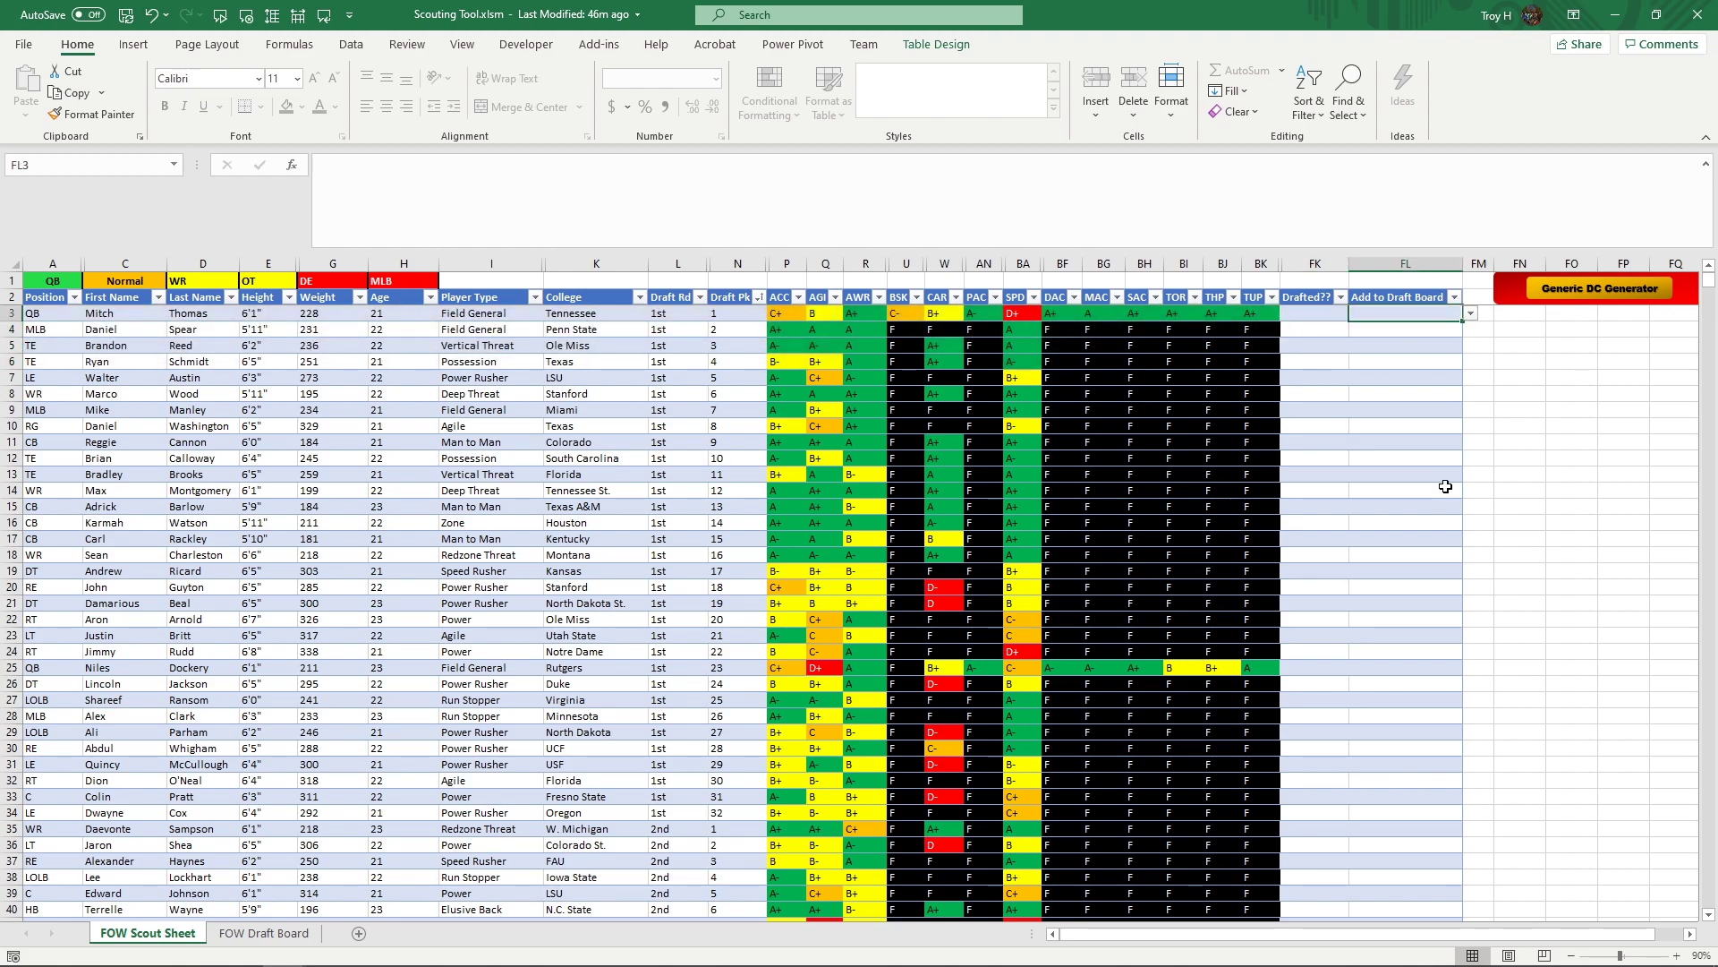
{"action": "type", "text": "x"}
{"action": "key", "text": "Down"}
{"action": "key", "text": "Down"}
{"action": "key", "text": "Down"}
{"action": "type", "text": "x"}
{"action": "key", "text": "Down"}
{"action": "key", "text": "Down"}
{"action": "key", "text": "Down"}
{"action": "type", "text": "x"}
{"action": "key", "text": "Down"}
{"action": "key", "text": "Down"}
{"action": "key", "text": "Down"}
{"action": "type", "text": "x"}
{"action": "key", "text": "Down"}
{"action": "key", "text": "Down"}
{"action": "type", "text": "x"}
{"action": "key", "text": "Down"}
{"action": "key", "text": "Down"}
{"action": "type", "text": "x"}
{"action": "key", "text": "Down"}
{"action": "key", "text": "Down"}
{"action": "type", "text": "x"}
{"action": "key", "text": "Down"}
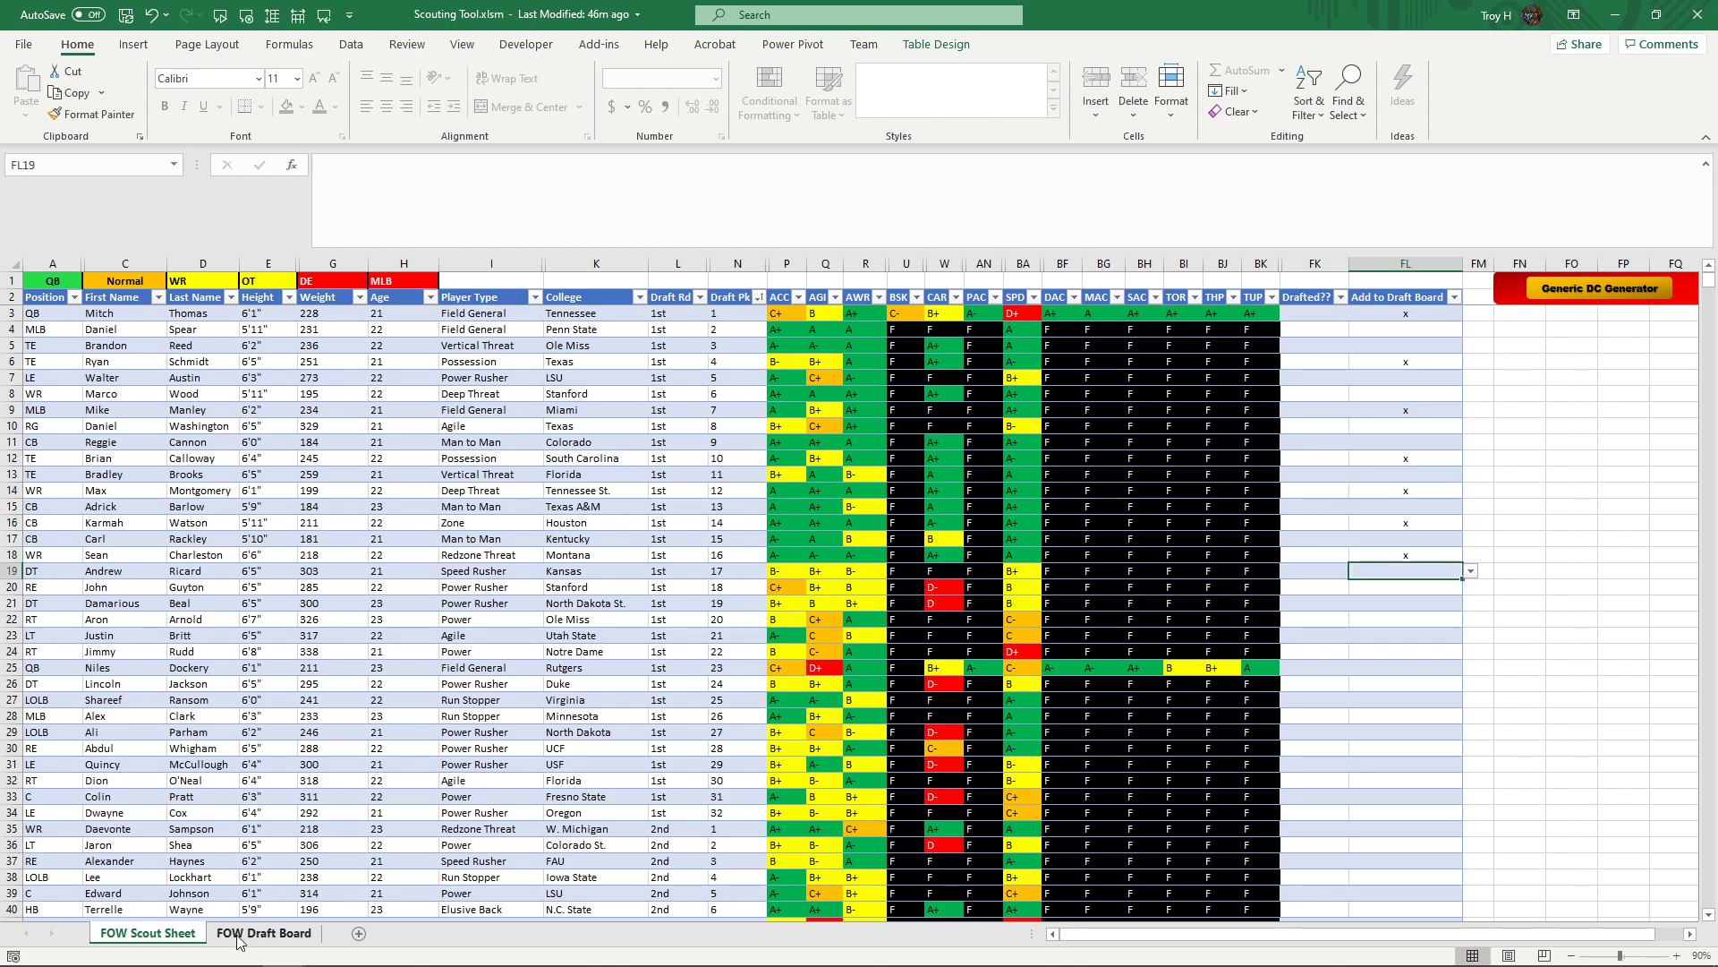
- Populate the draft board on the FOW Draft Board sheet with the flagged players
{"action": "left_click", "coordinate": [268, 935]}
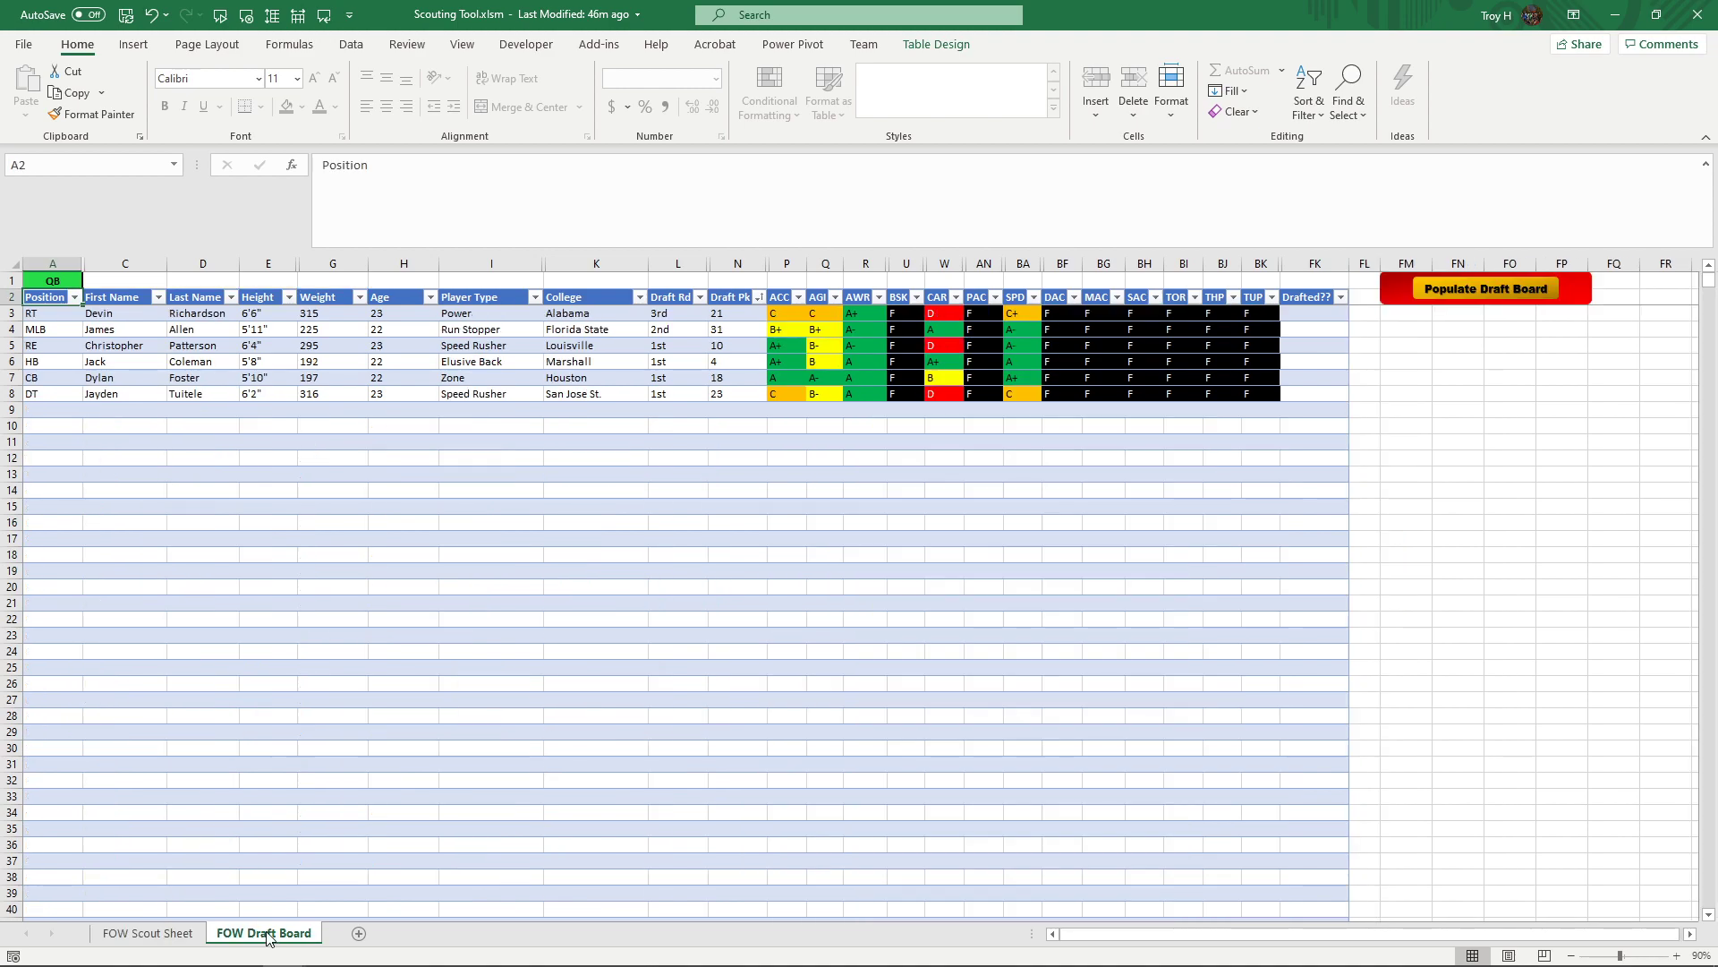
{"action": "left_click", "coordinate": [1484, 288]}
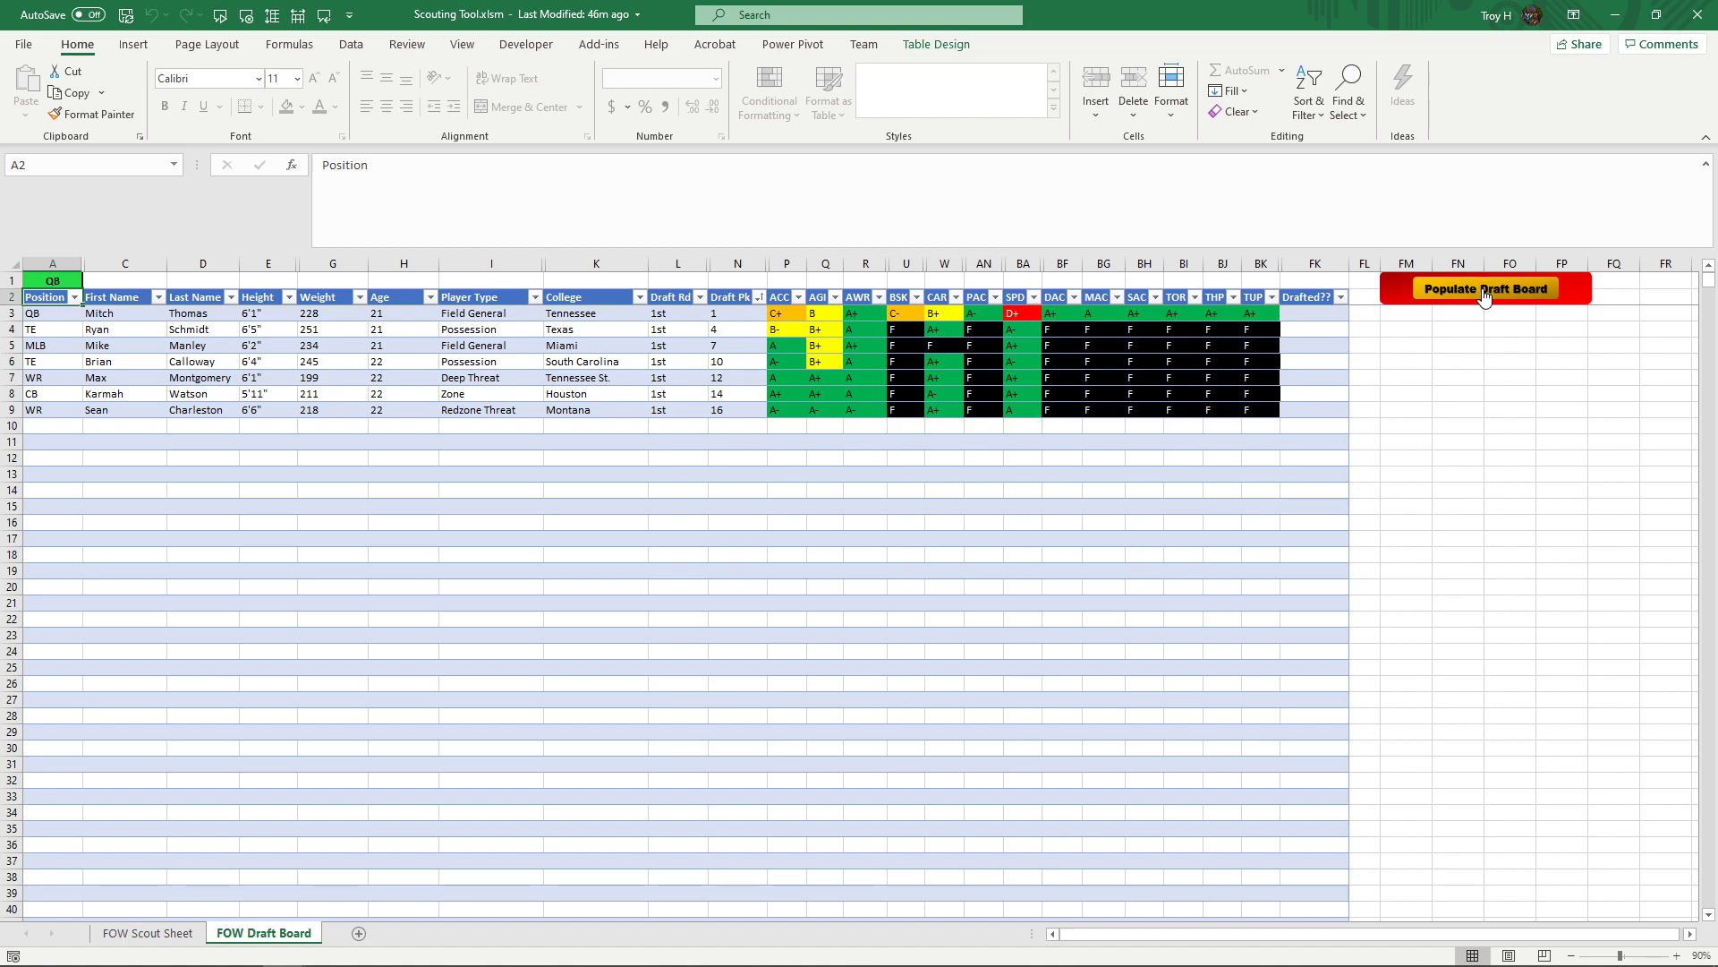
- Mark the first three draft board players as drafted with x in FK3:FK5
{"action": "left_click", "coordinate": [1326, 318]}
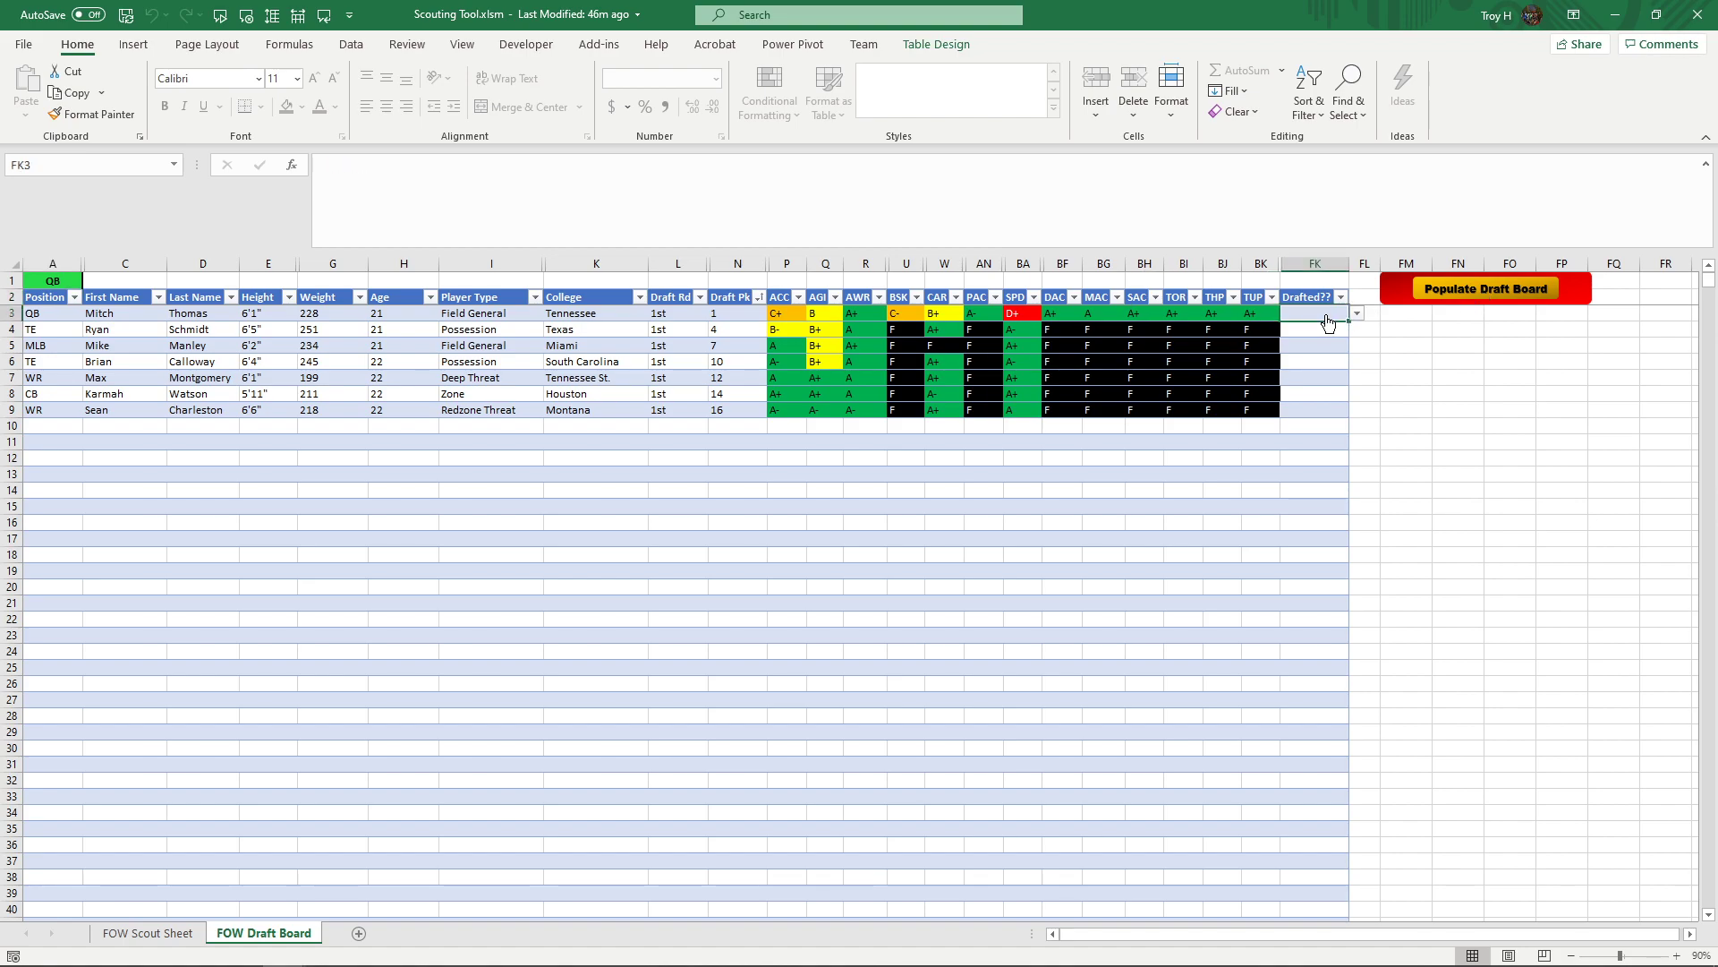
{"action": "type", "text": "x"}
{"action": "key", "text": "Return"}
{"action": "type", "text": "x"}
{"action": "key", "text": "Return"}
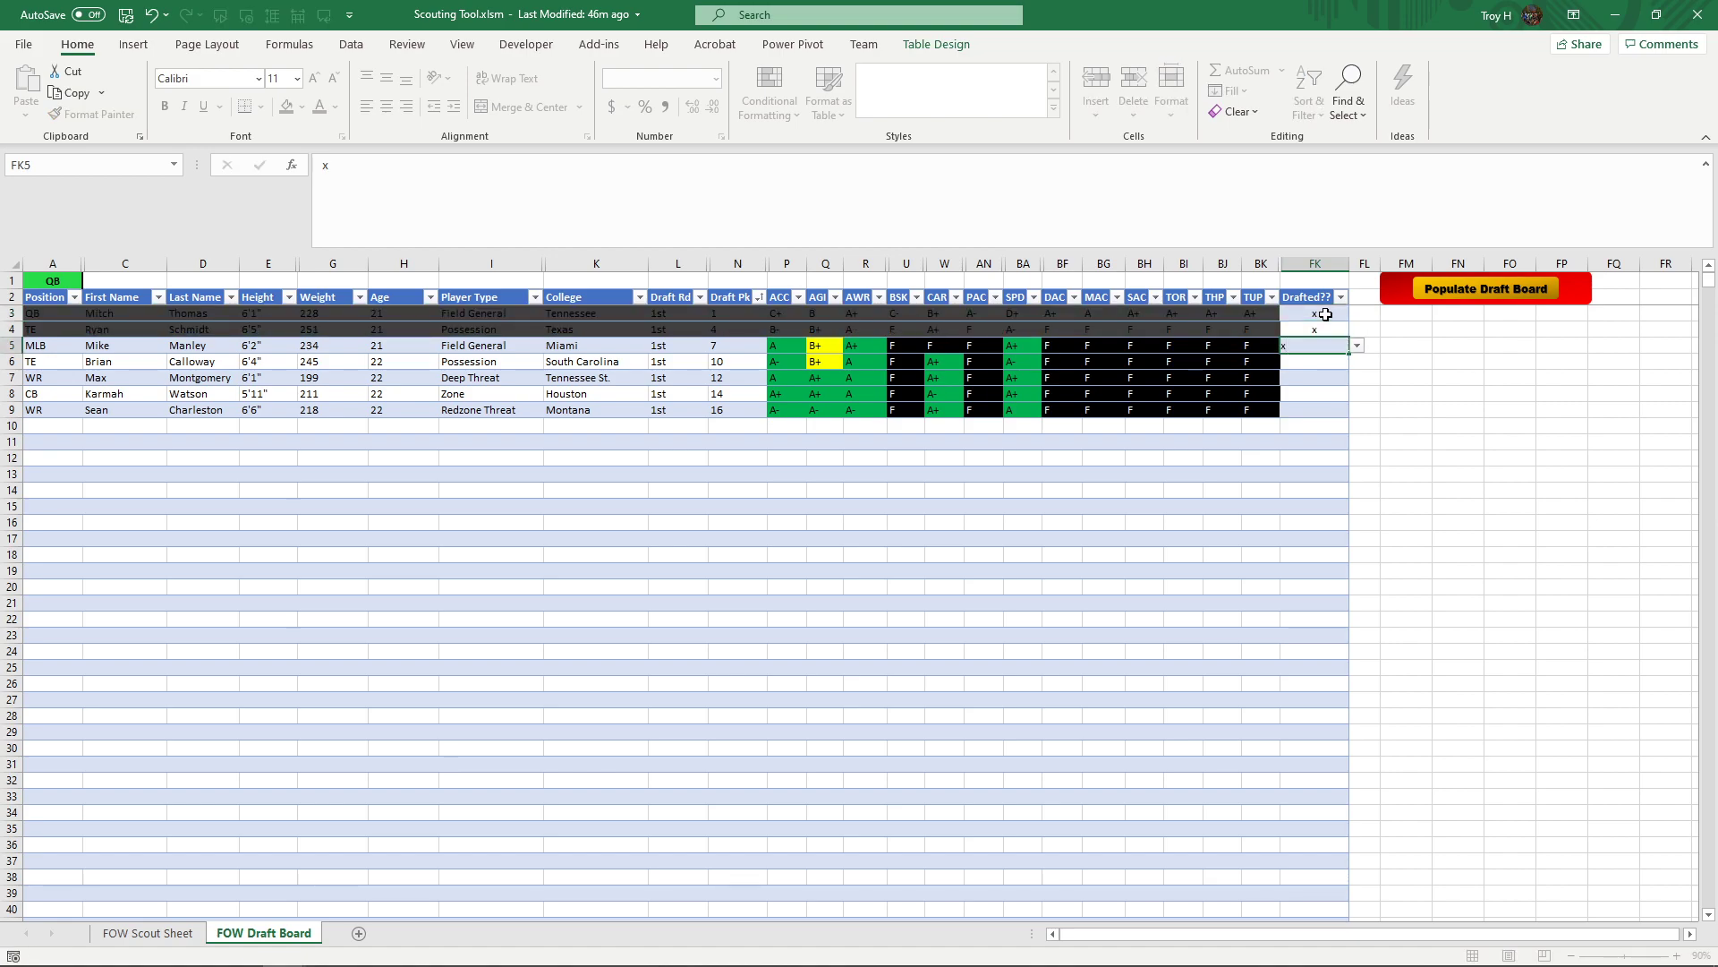
{"action": "type", "text": "x"}
- Clear the drafted marks from FK3:FK5 on the draft board
{"action": "key", "text": "shift+Up"}
{"action": "key", "text": "shift+Up"}
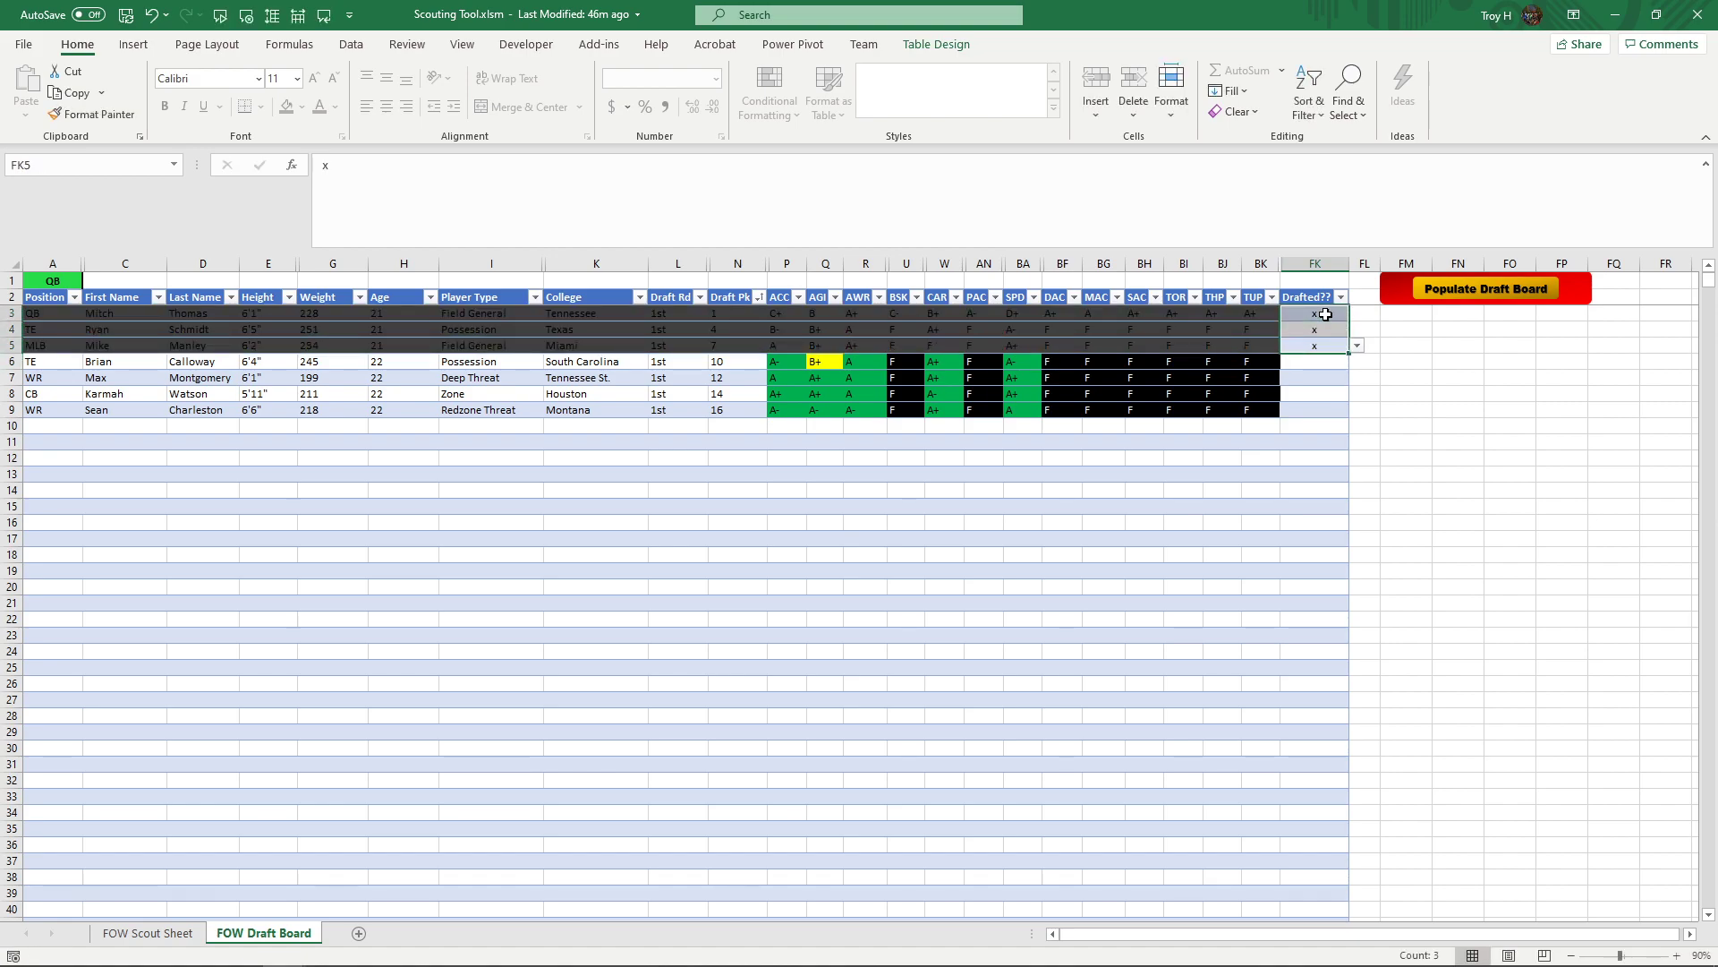
{"action": "key", "text": "Delete"}
{"action": "key", "text": "Up"}
{"action": "key", "text": "Up"}
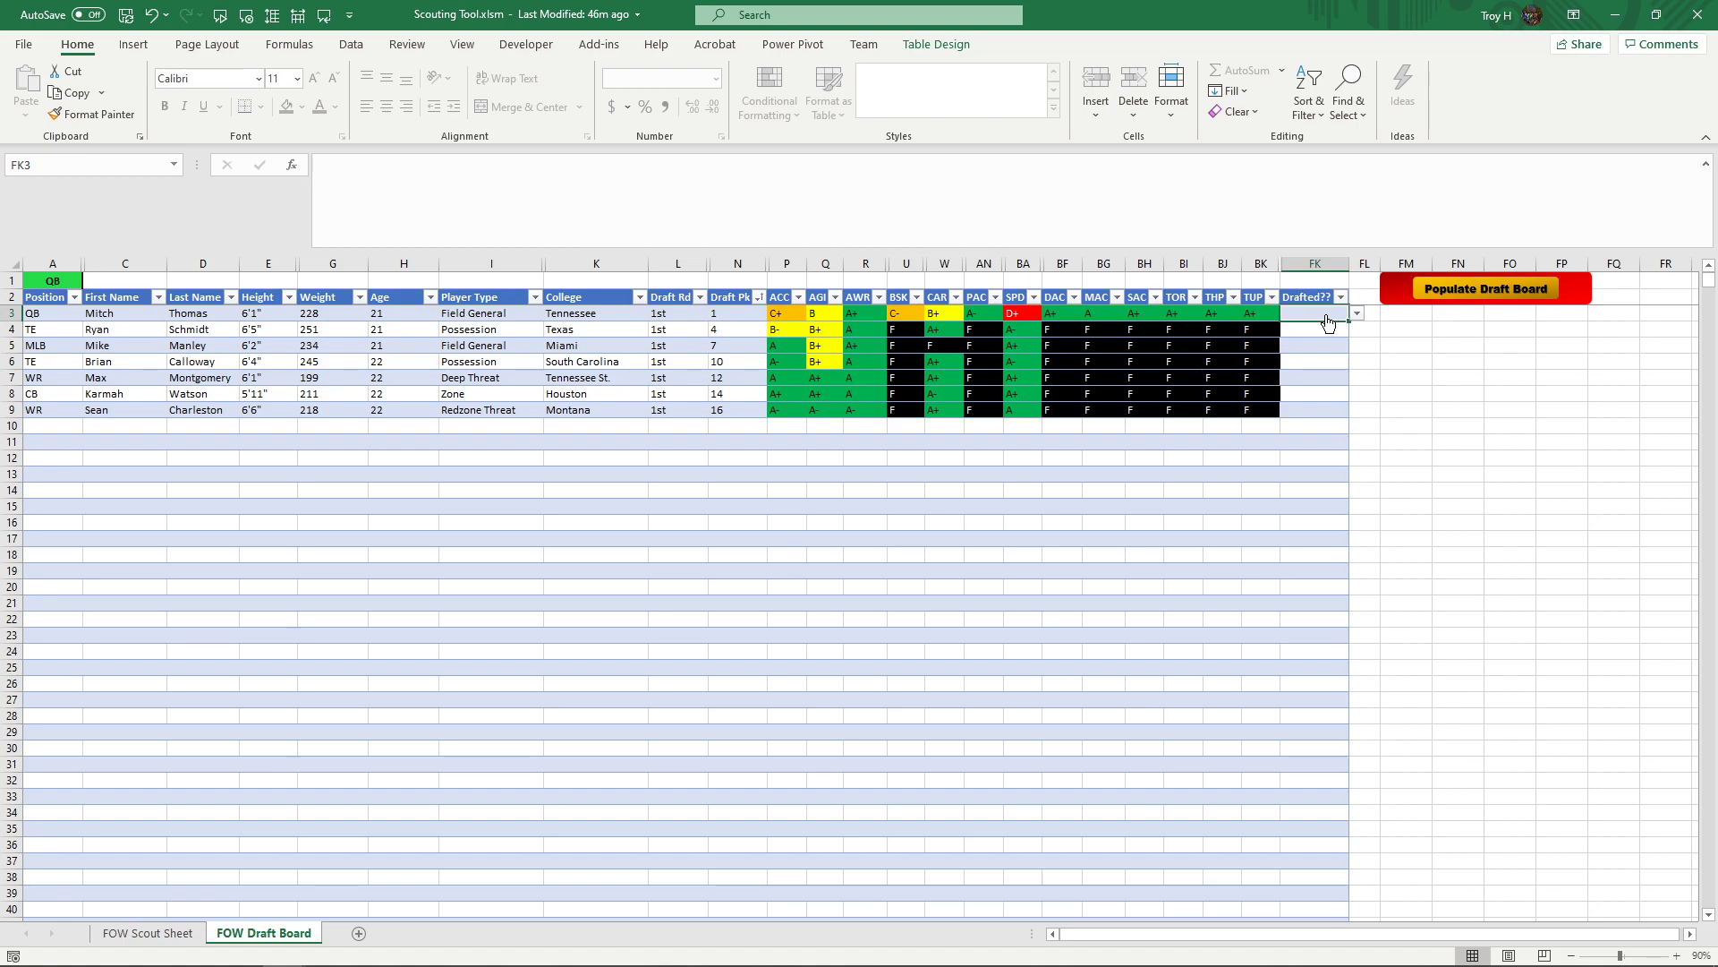
- Return to the FOW Scout Sheet, then save and close Scouting Tool.xlsm
{"action": "left_click", "coordinate": [147, 933]}
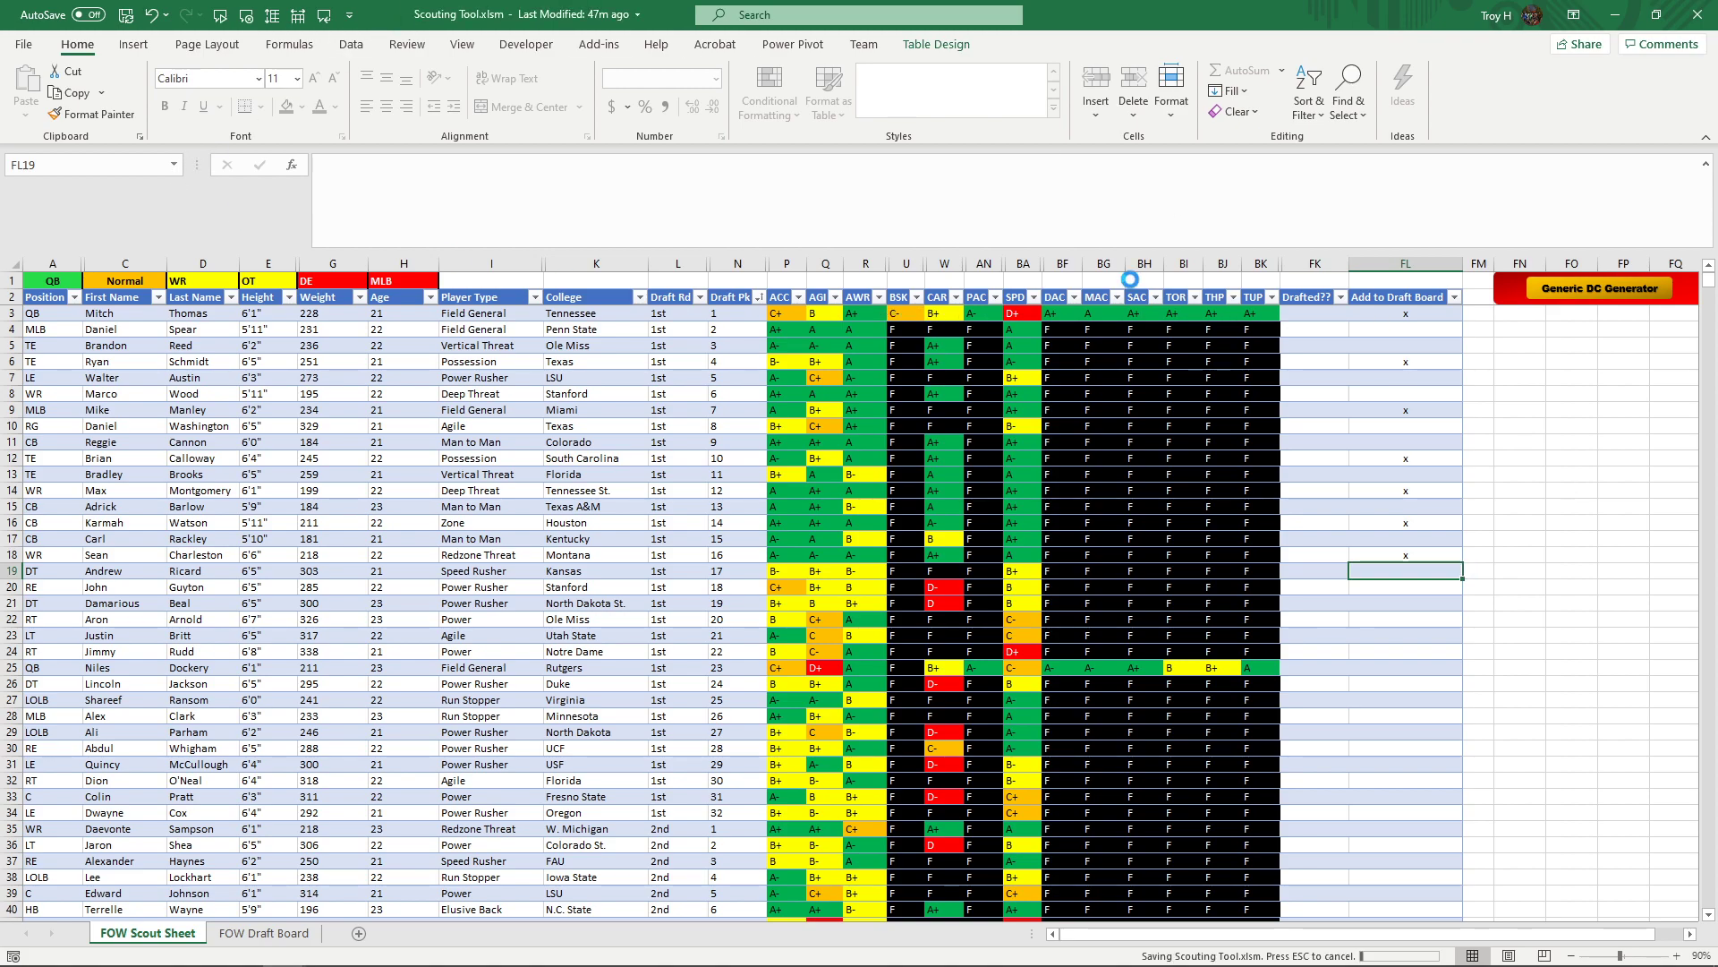
{"action": "left_click", "coordinate": [1696, 15]}
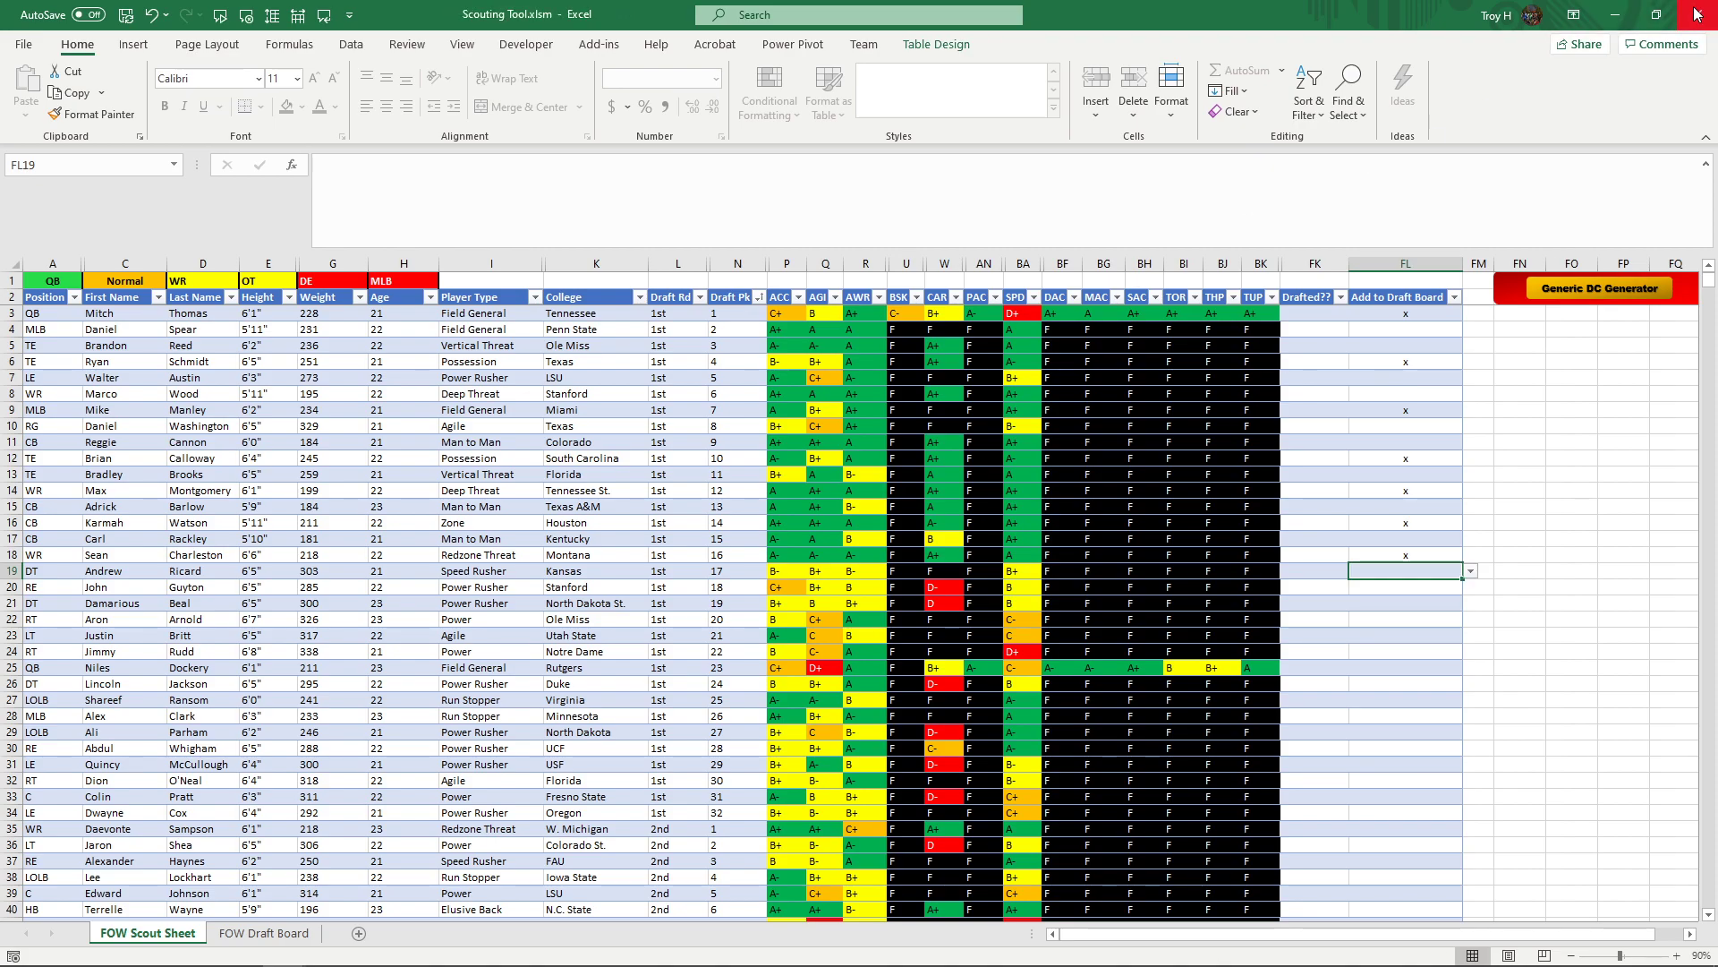
{"action": "left_click", "coordinate": [1696, 14]}
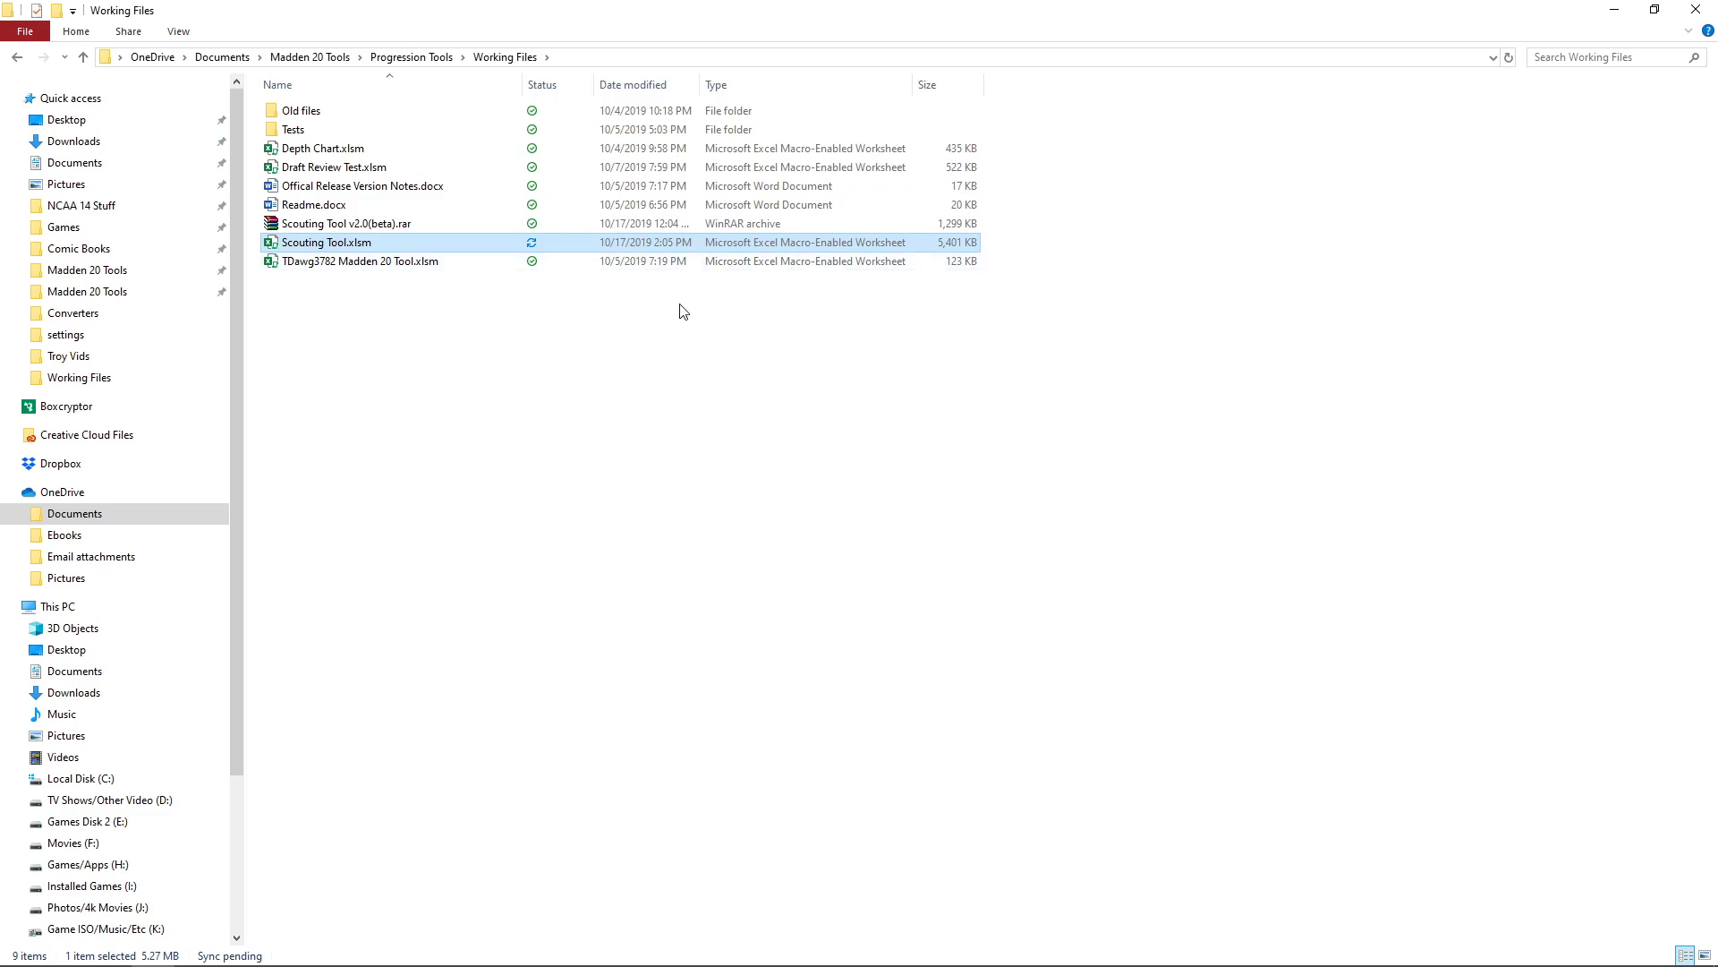
- Go up to the Madden 20 Tools folder and open Draft_Class_Creator_v2.1.xlsx from the Draft Class Creator folder
{"action": "left_click", "coordinate": [502, 422]}
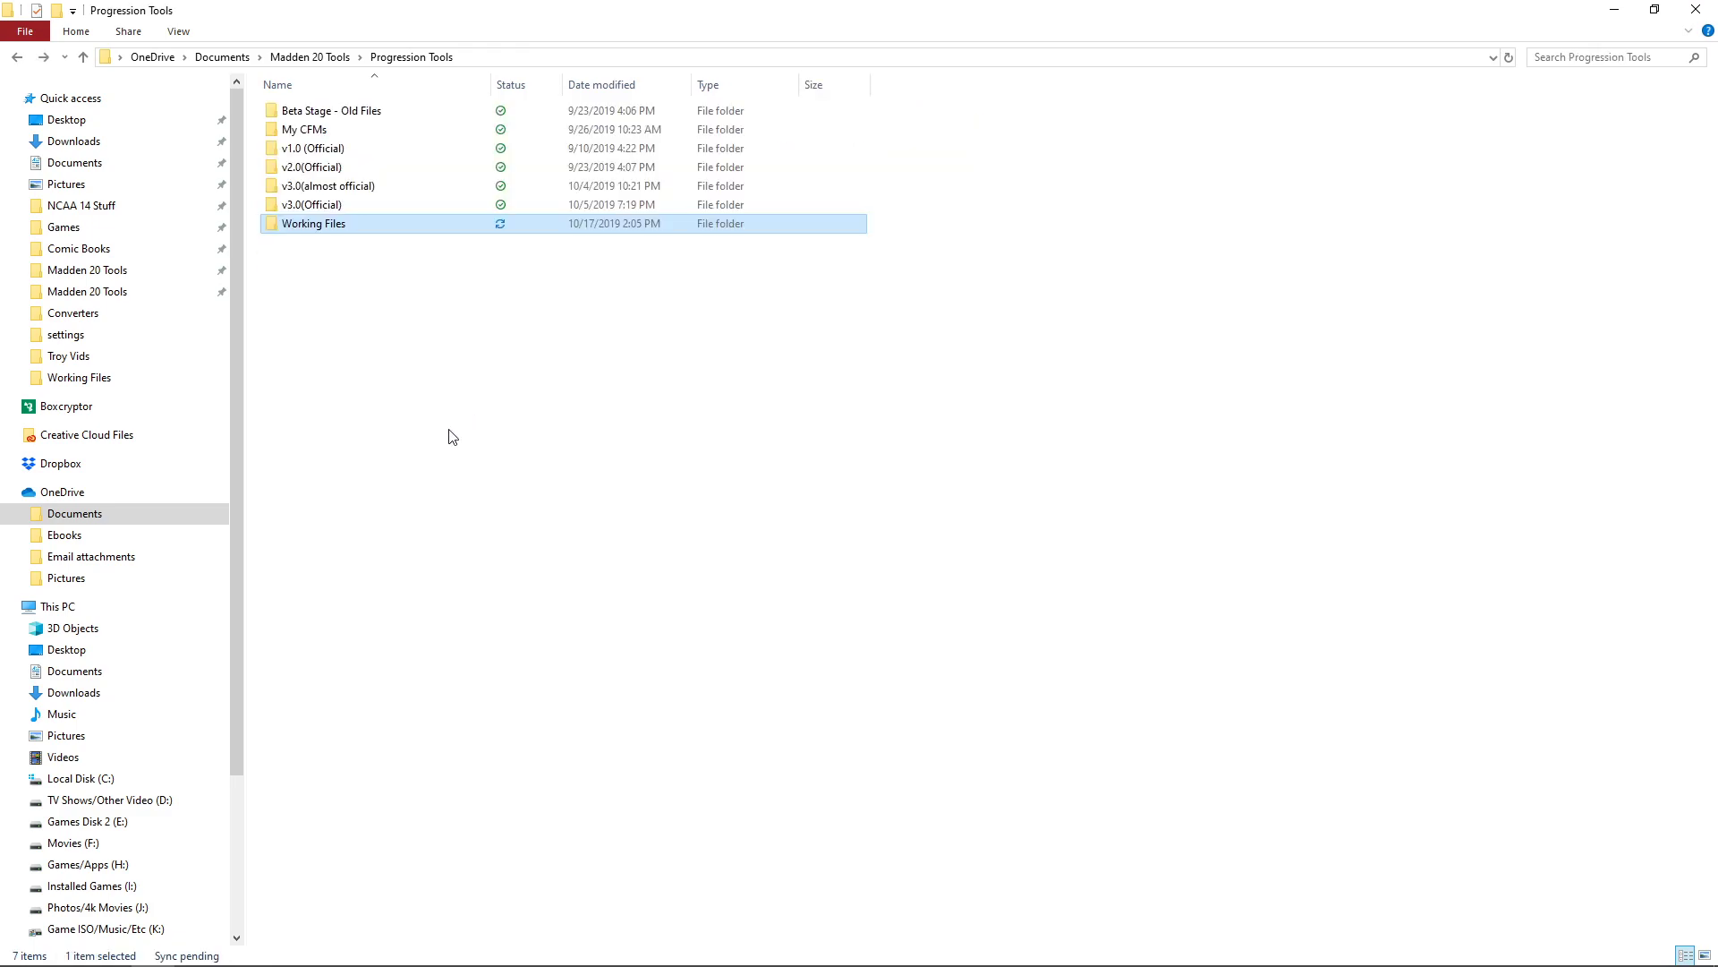
{"action": "key", "text": "BackSpace"}
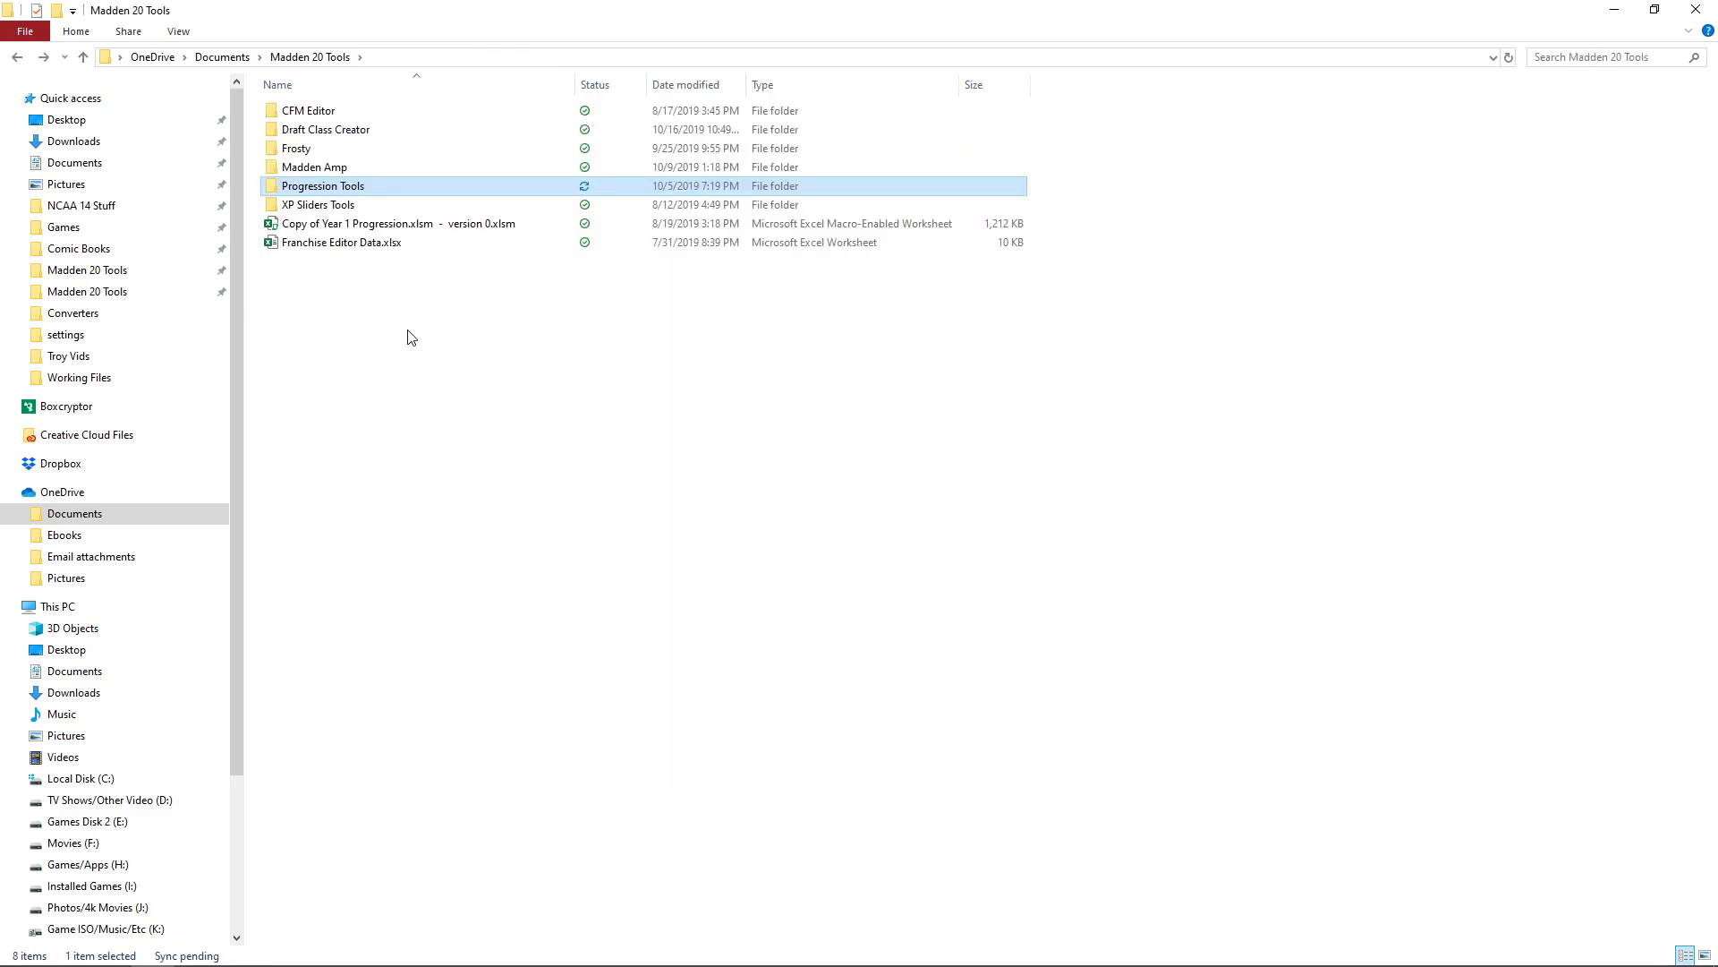
{"action": "double_click", "coordinate": [341, 133]}
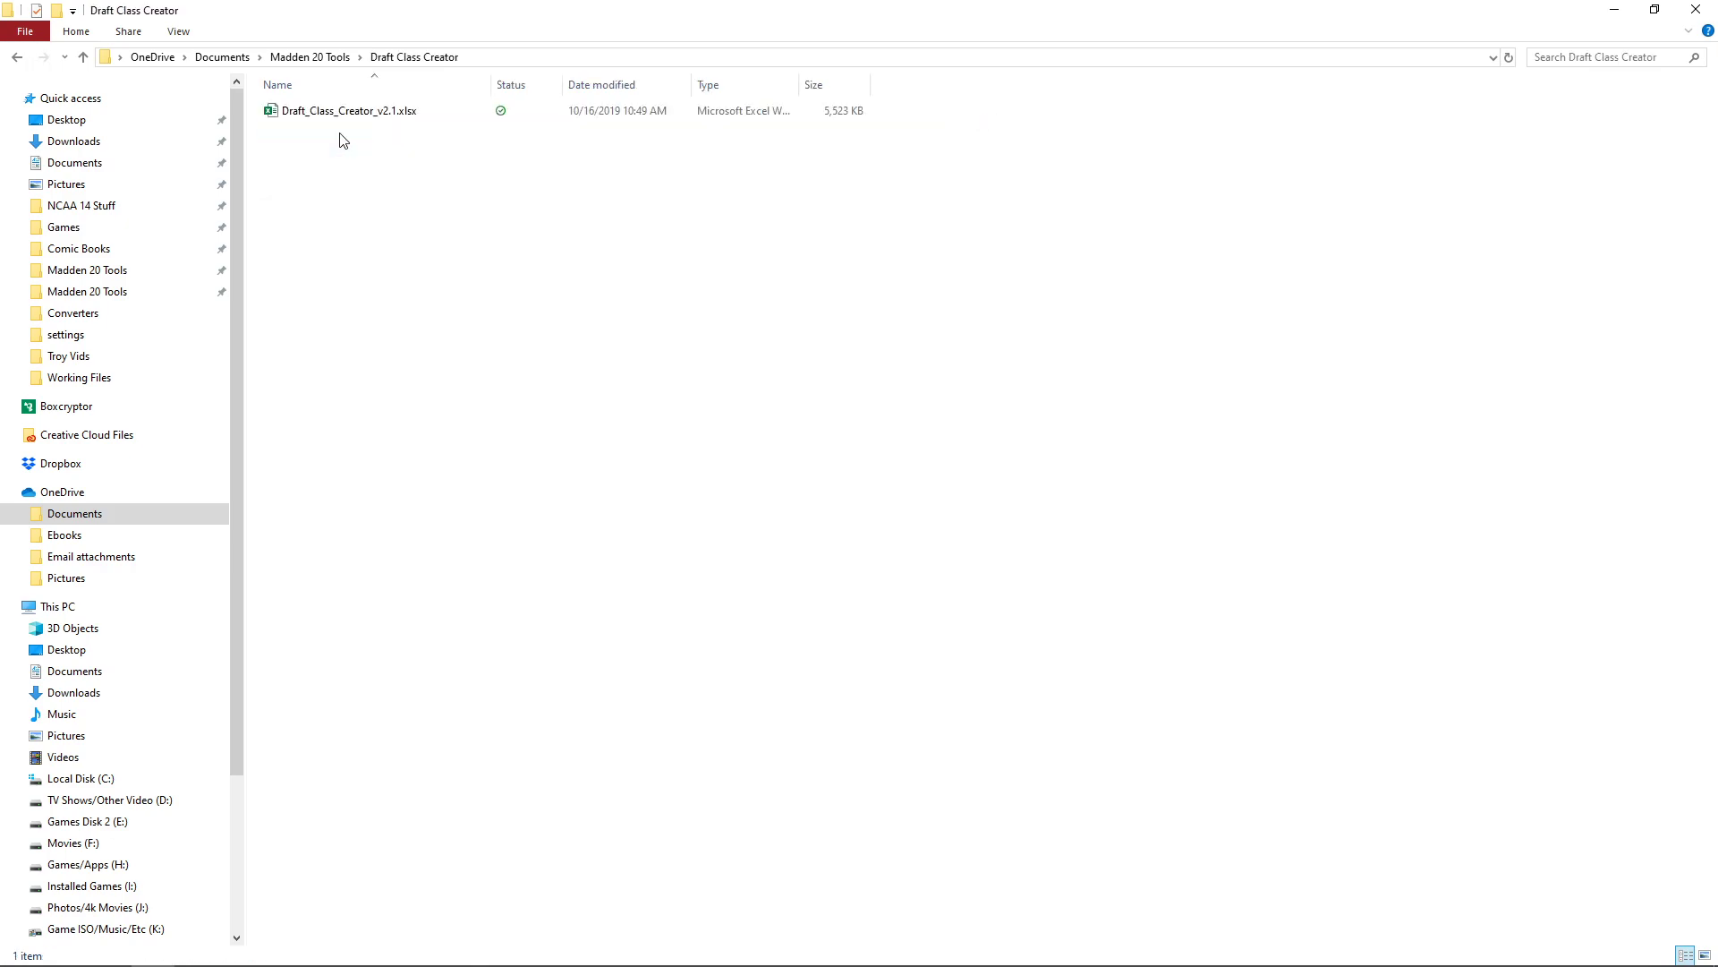
{"action": "left_click", "coordinate": [381, 115]}
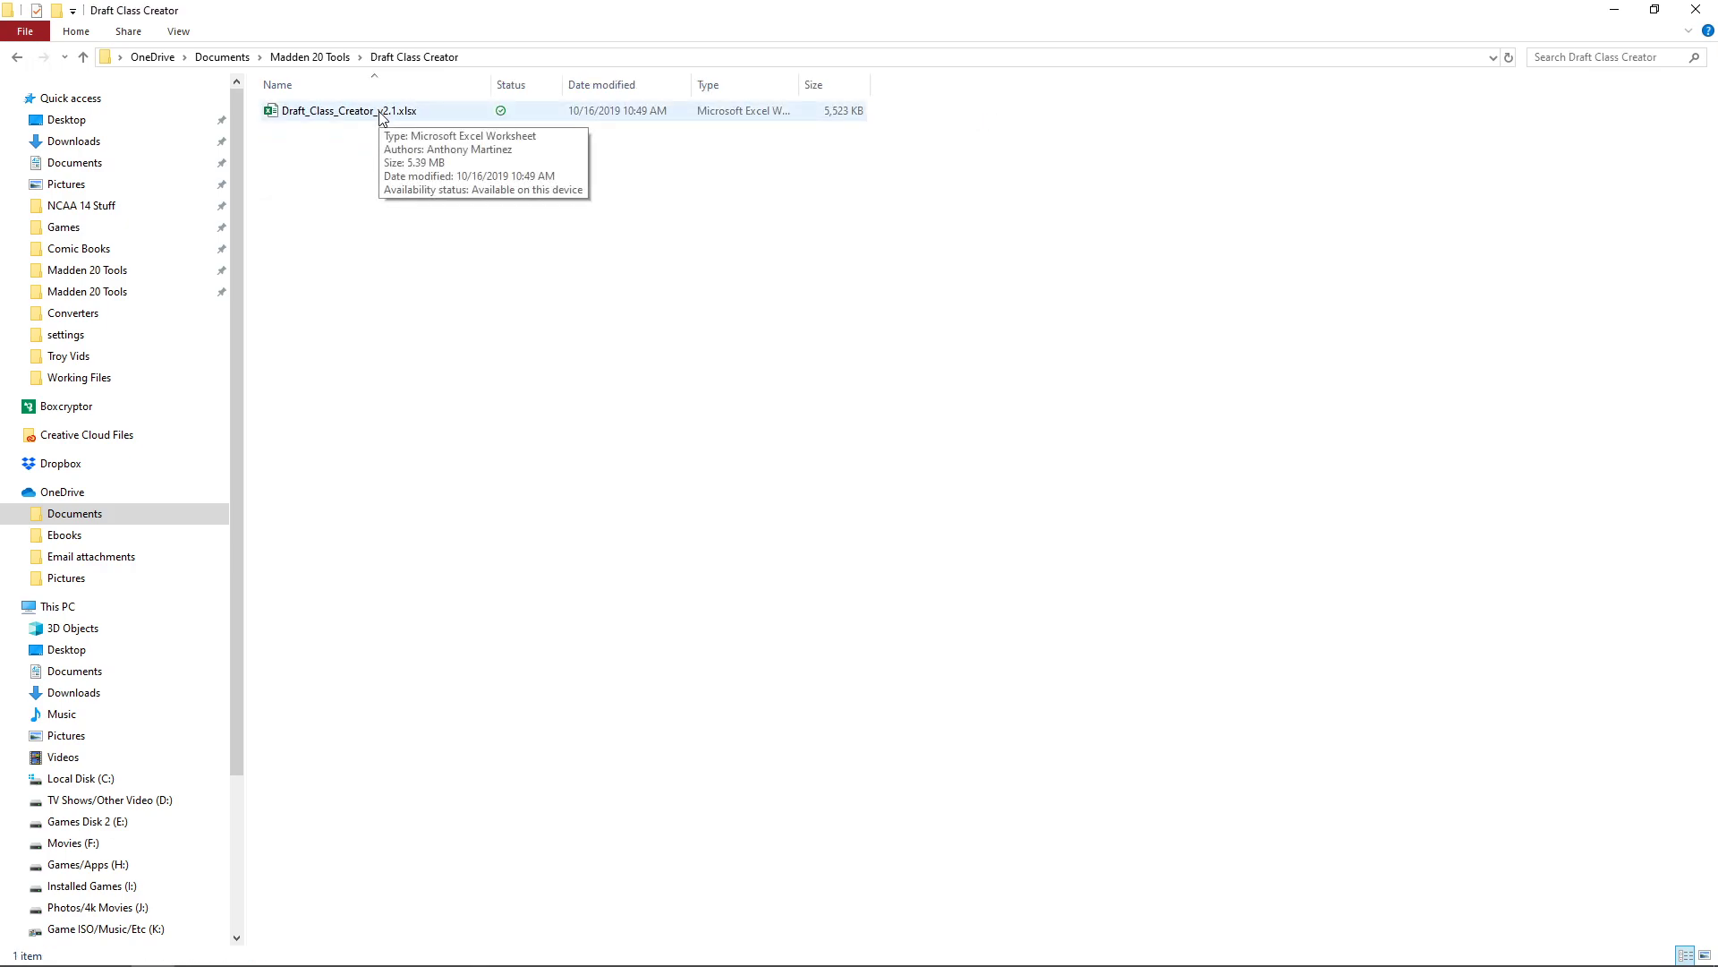
{"action": "double_click", "coordinate": [380, 115]}
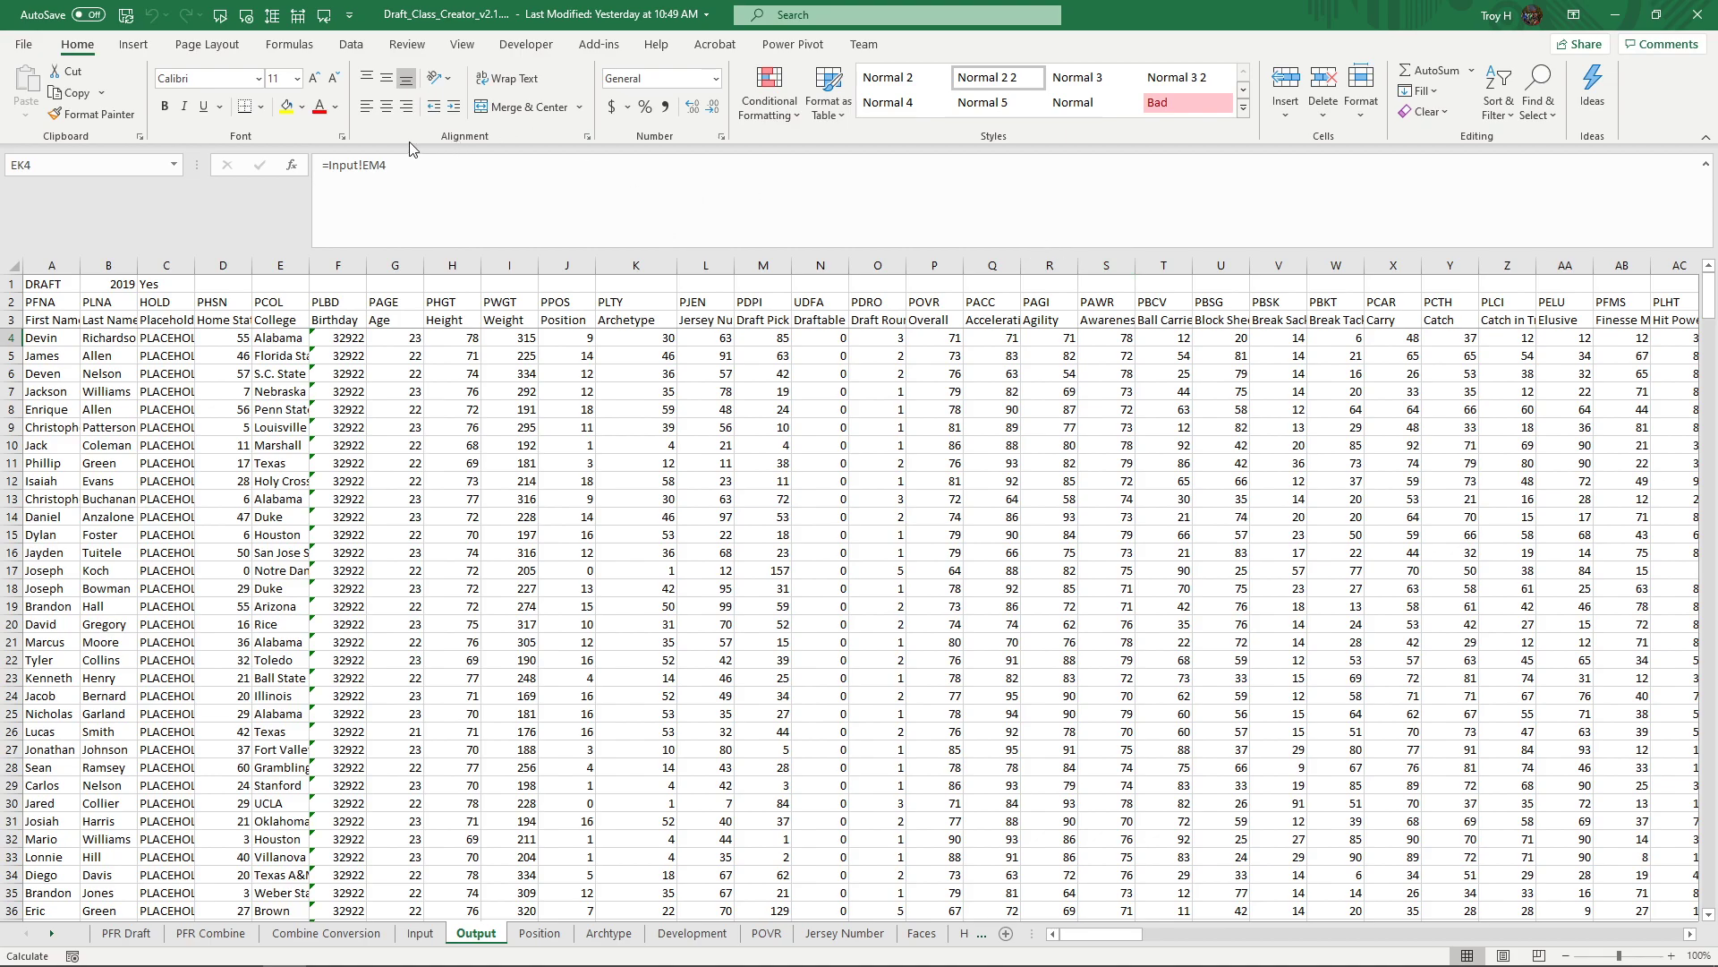
- Look over the calculation modes and the Input sheet, then recalculate the workbook to generate a new draft class on the Output sheet
{"action": "left_click", "coordinate": [351, 43]}
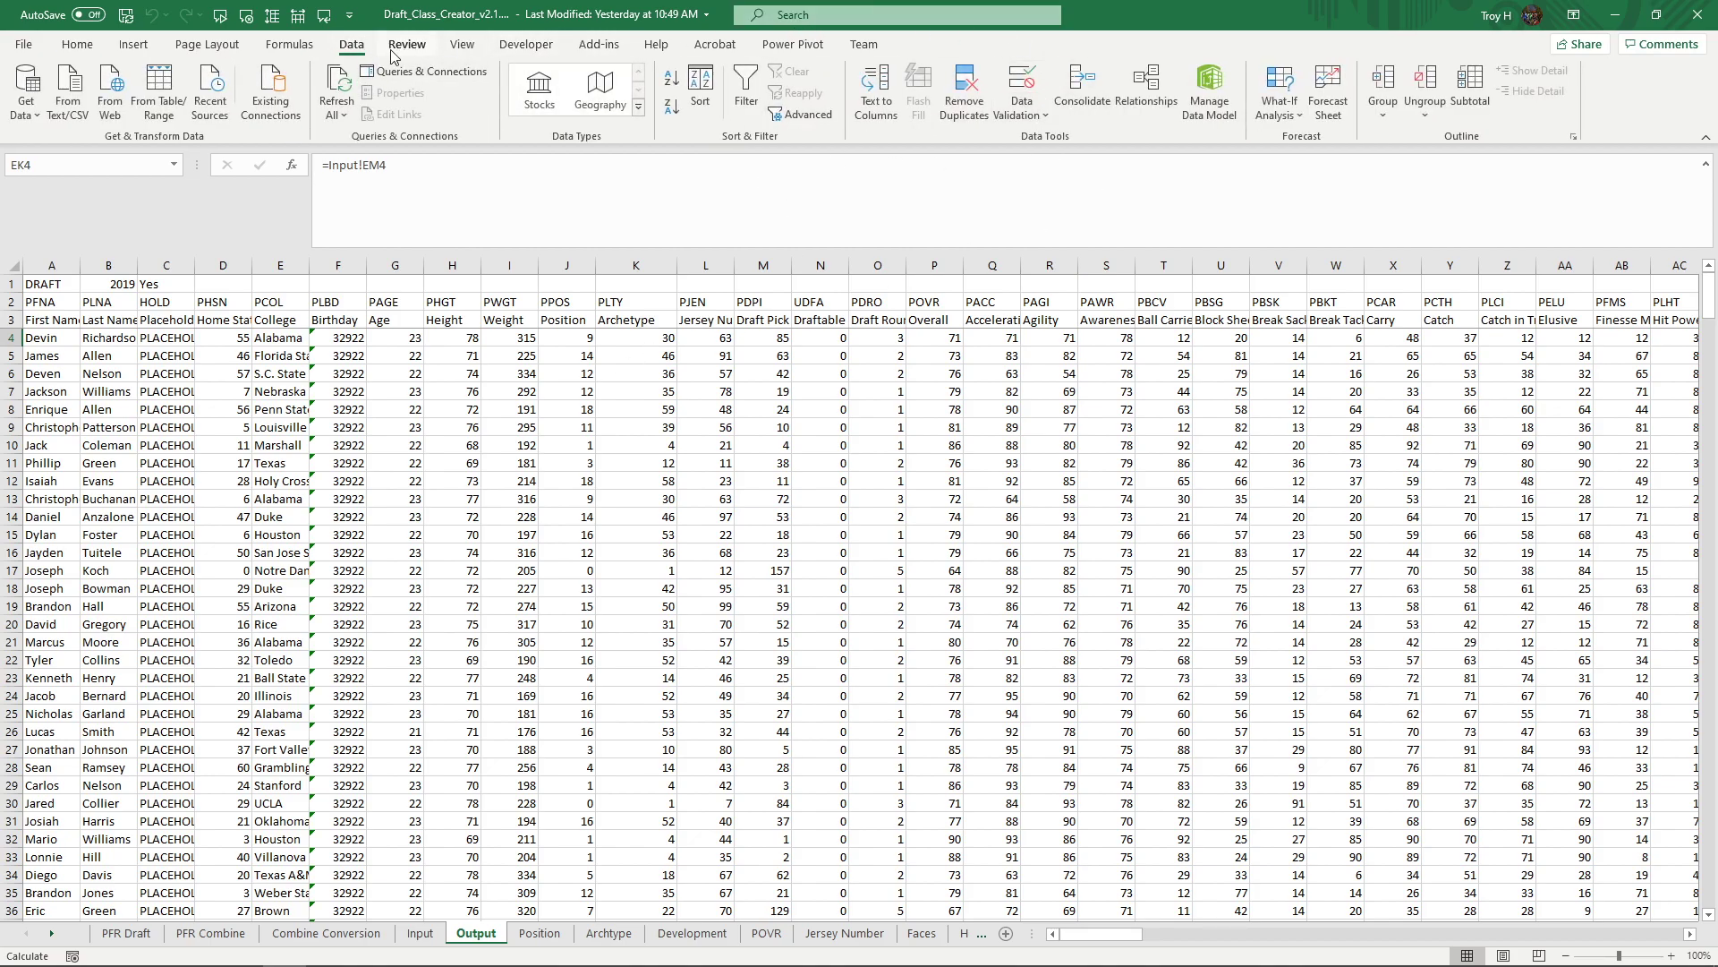
{"action": "left_click", "coordinate": [289, 44]}
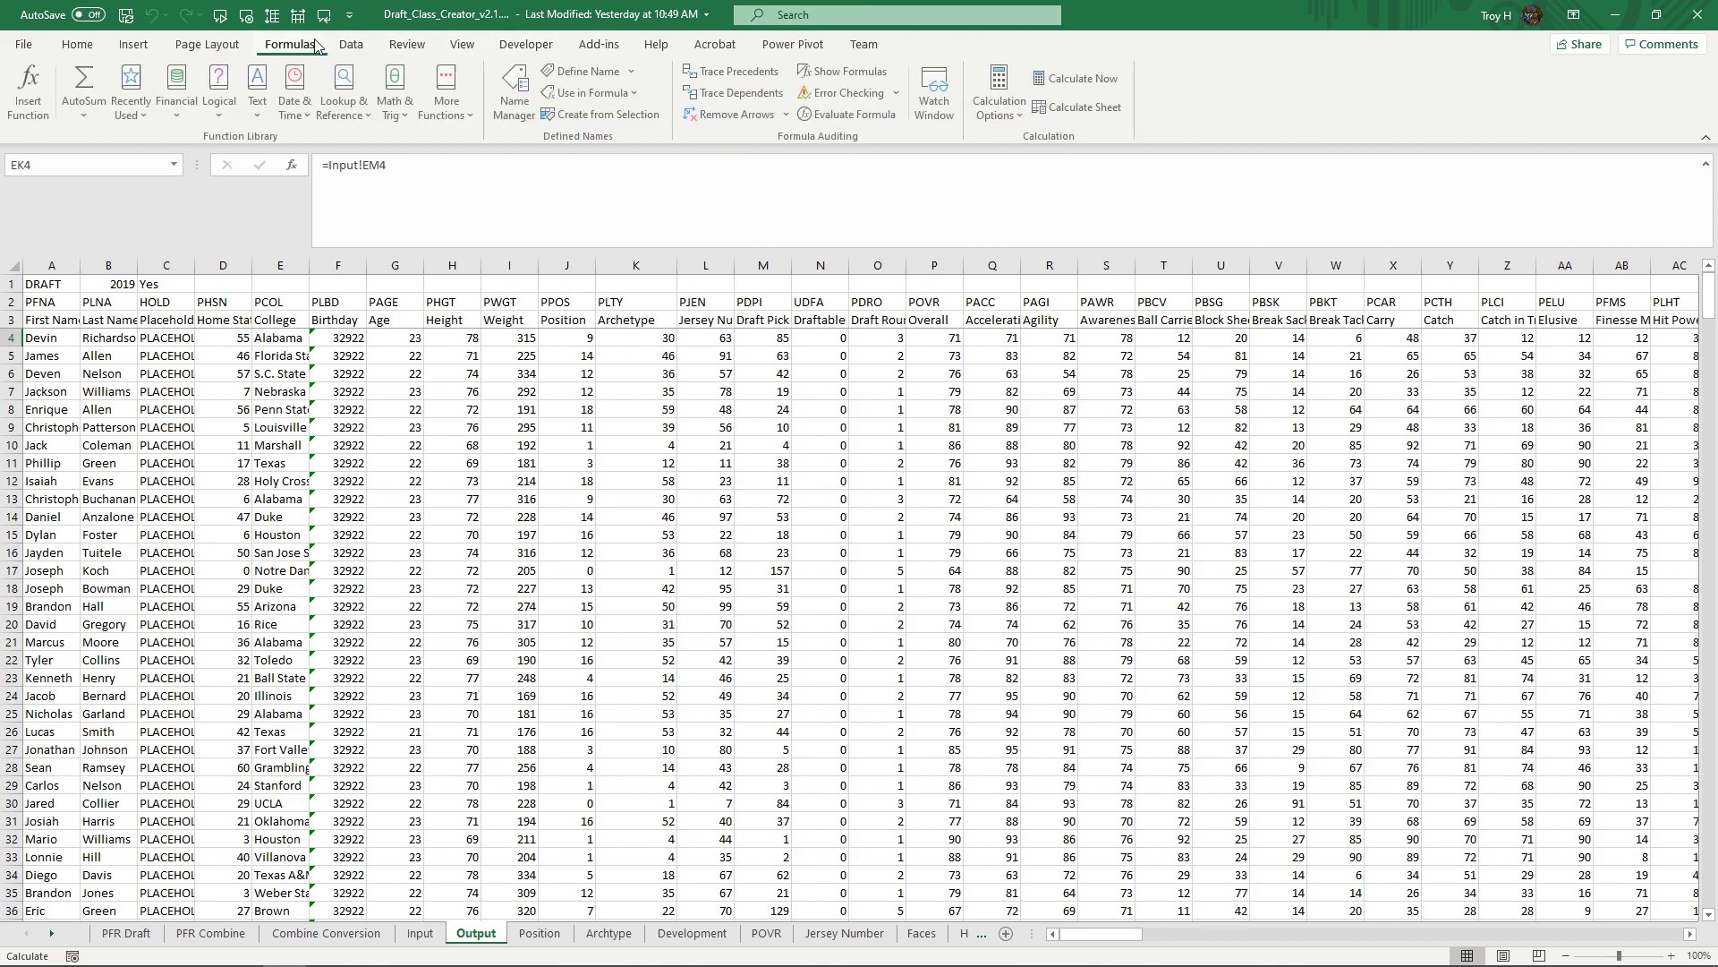
{"action": "left_click", "coordinate": [1019, 111]}
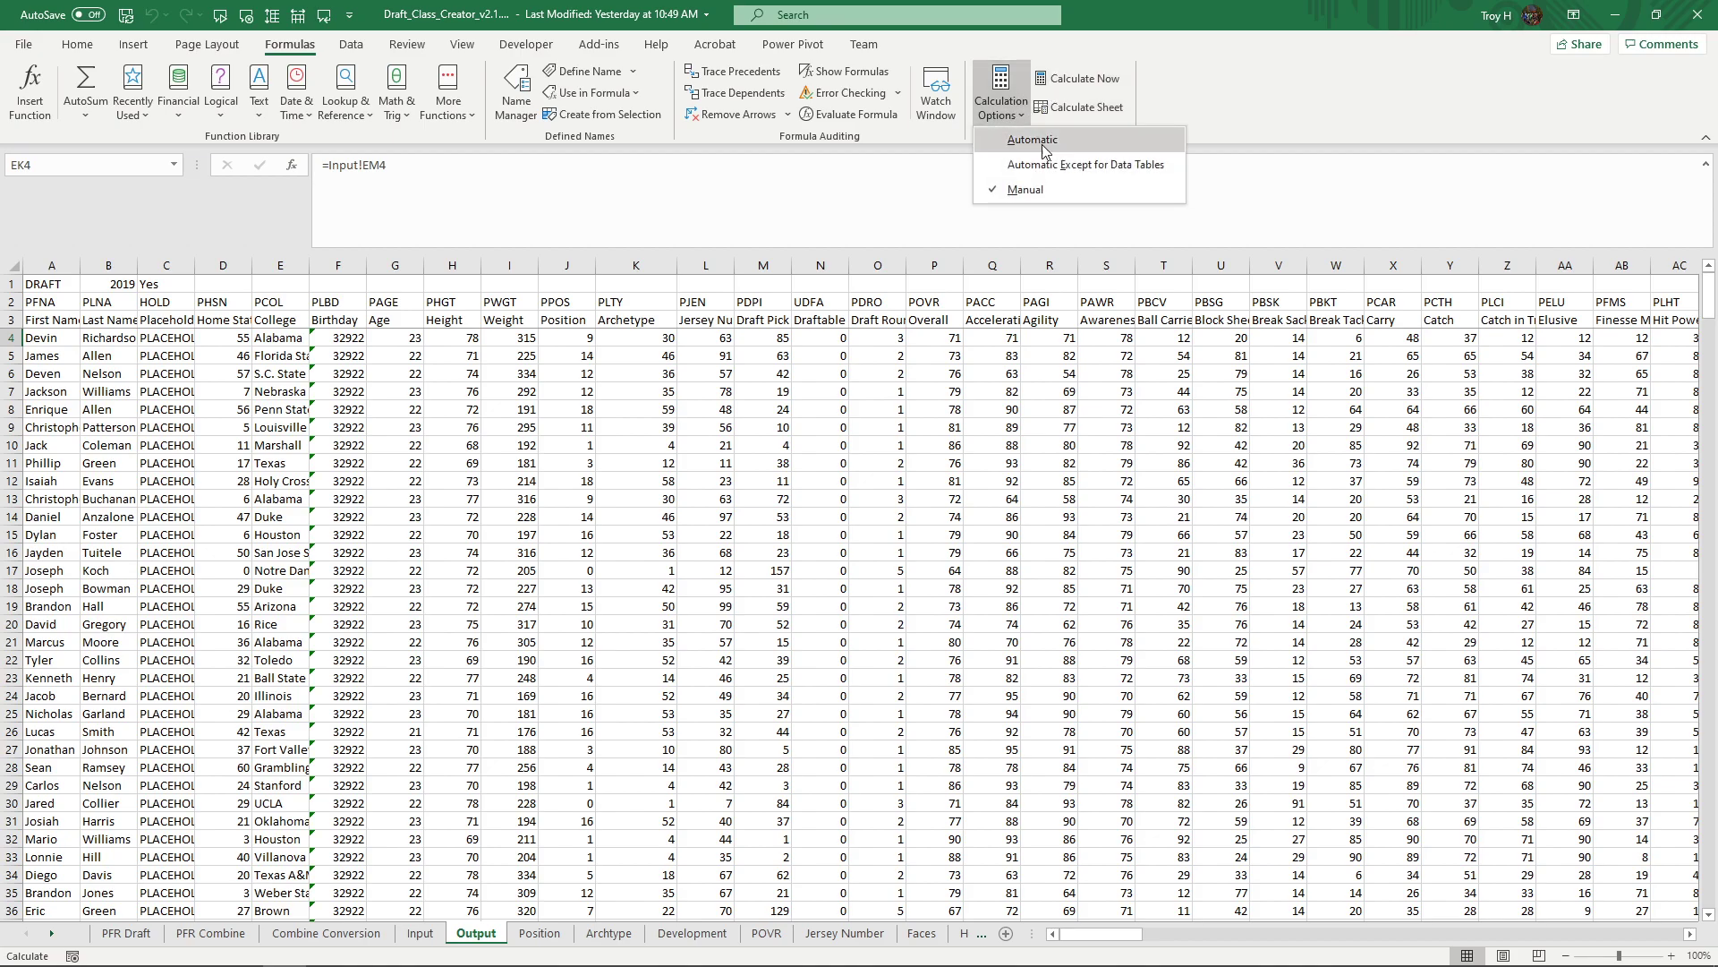
{"action": "left_click", "coordinate": [1361, 86]}
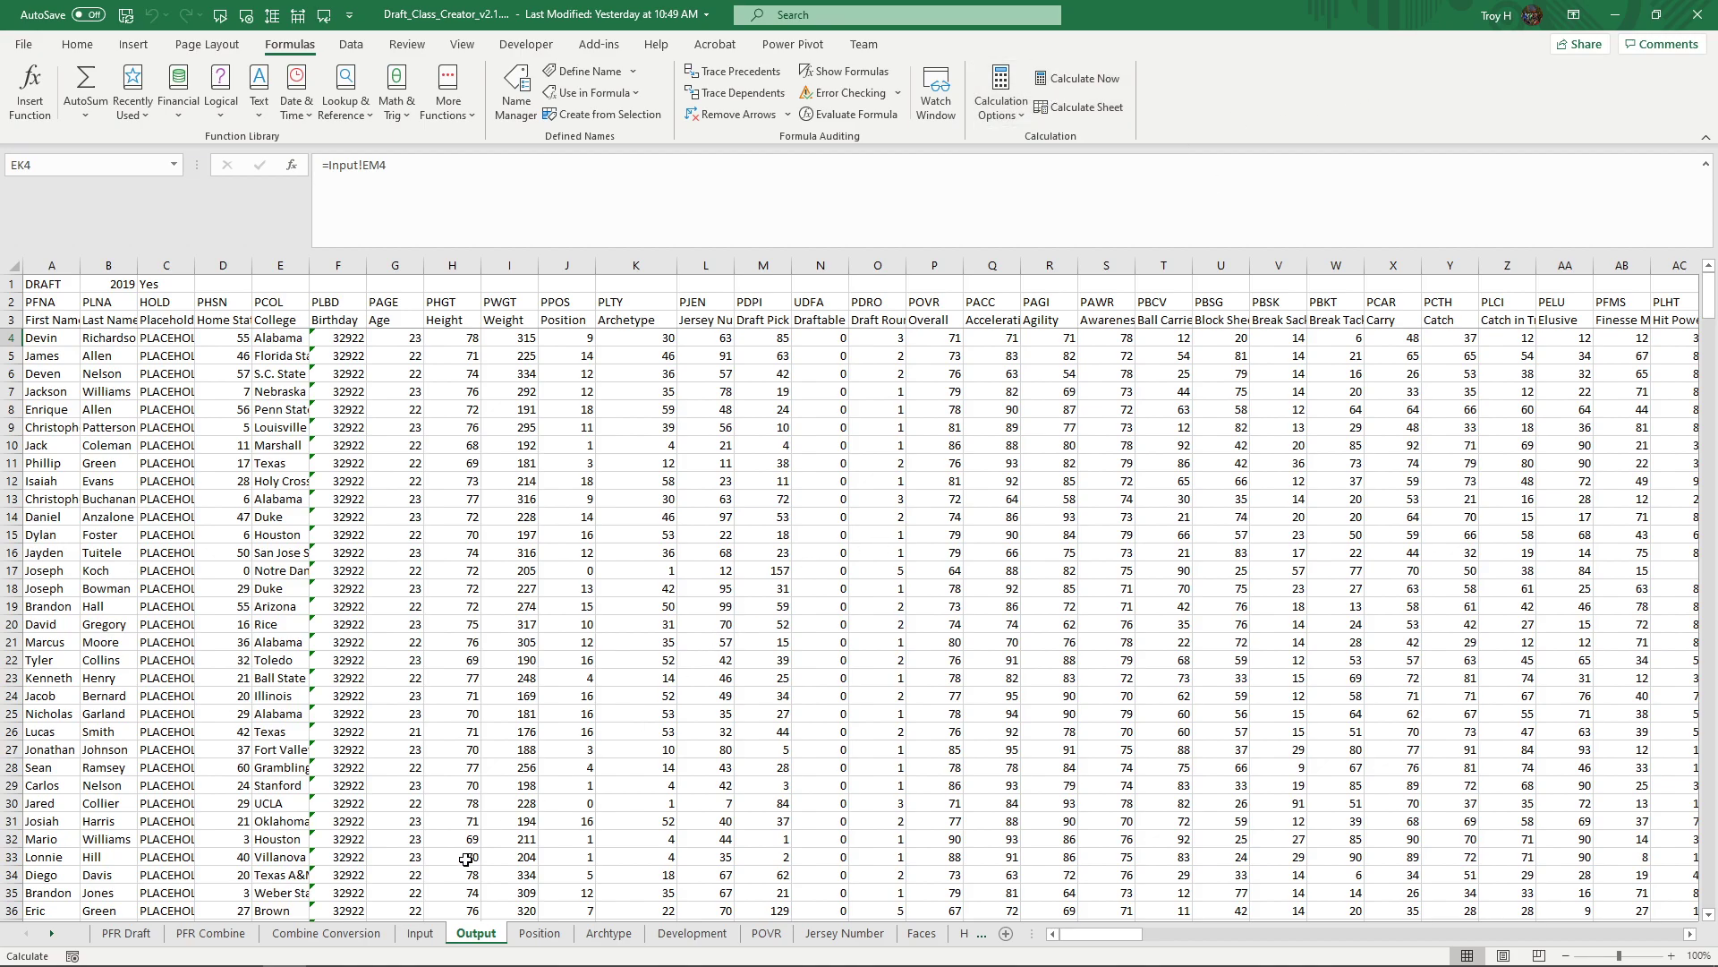
{"action": "left_click", "coordinate": [417, 935]}
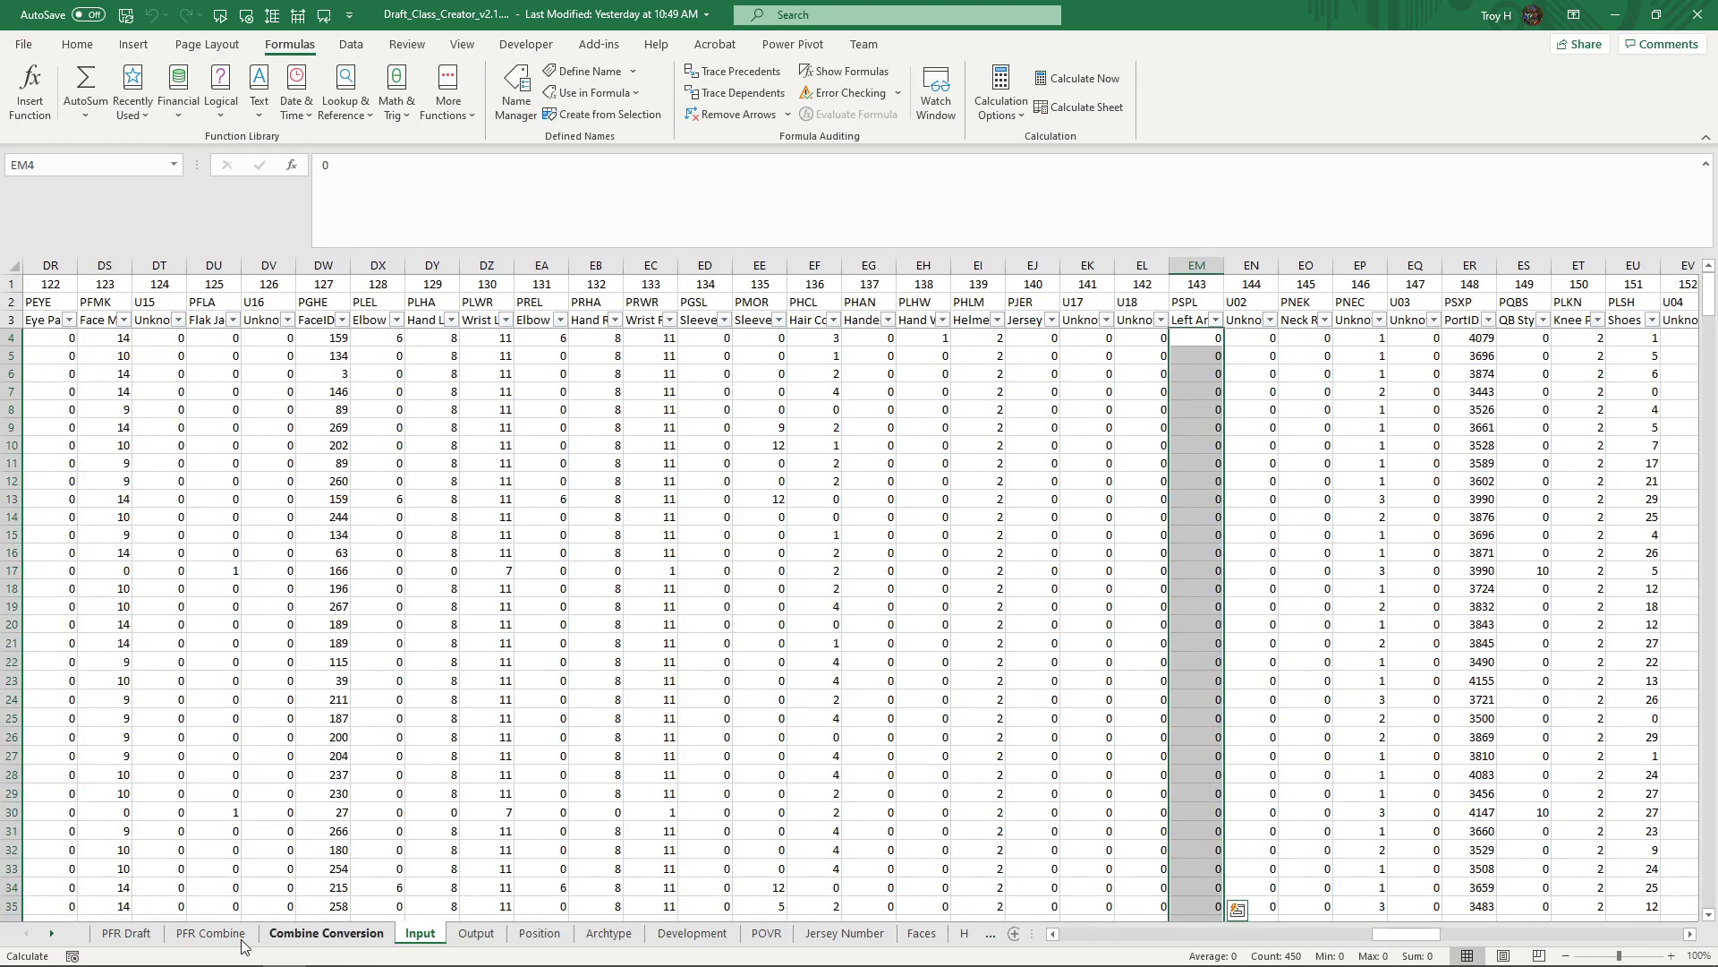
{"action": "left_click", "coordinate": [491, 940]}
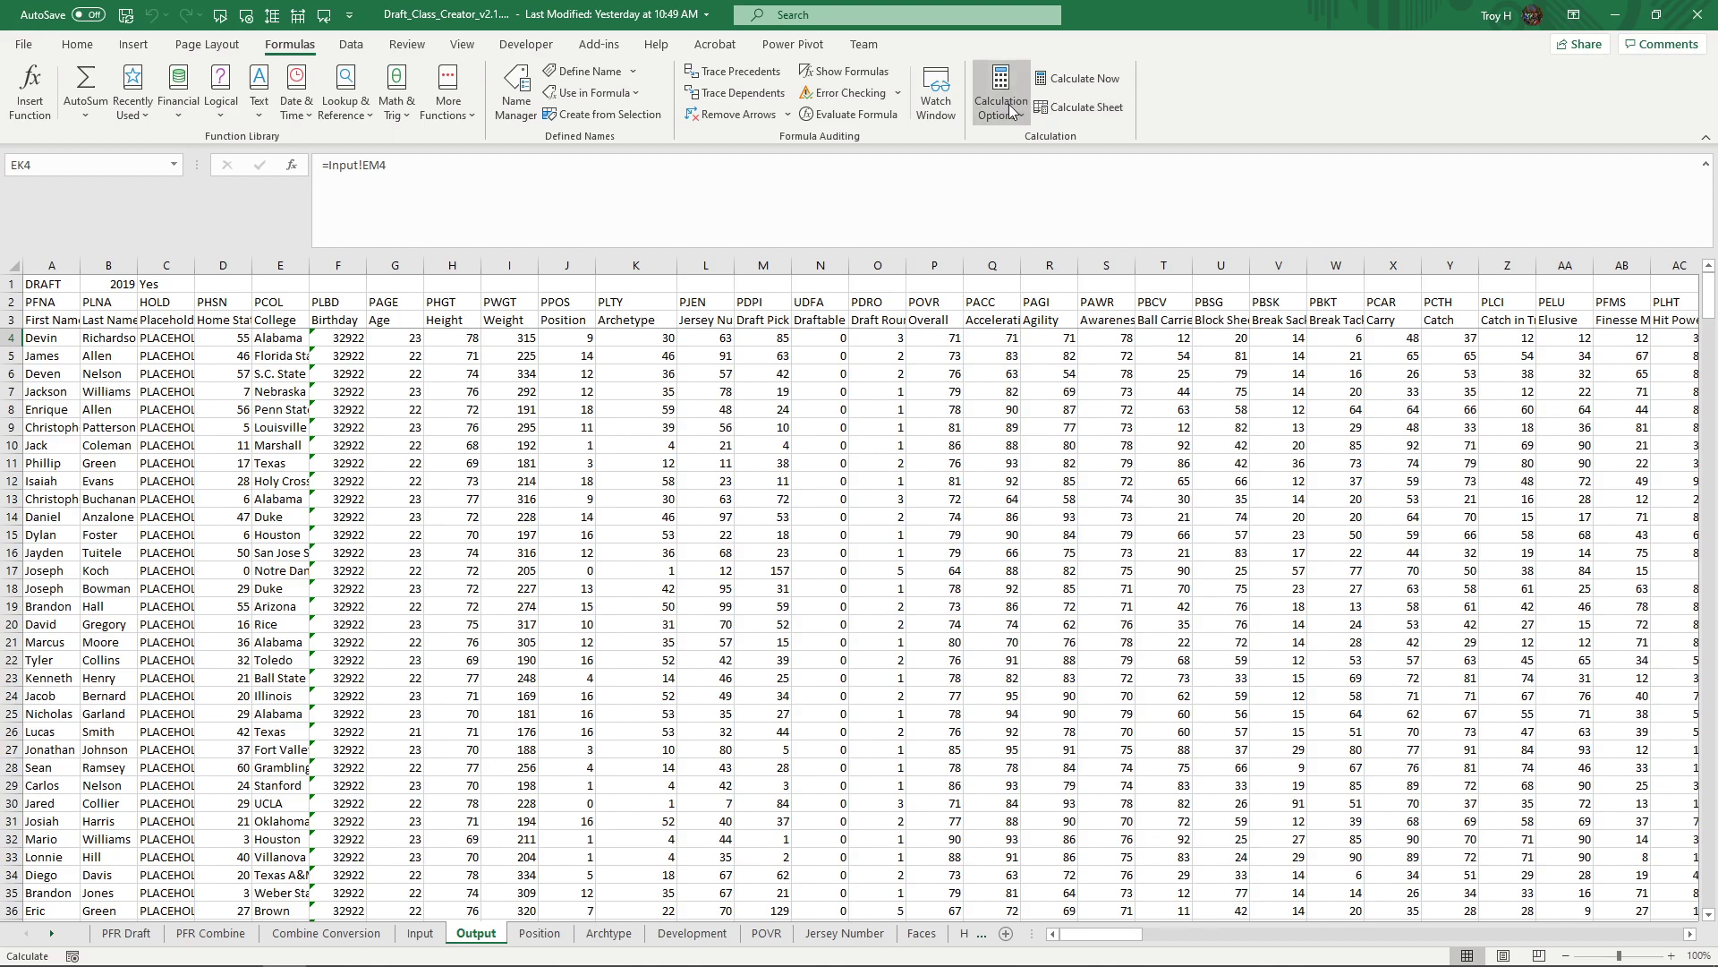
{"action": "left_click", "coordinate": [1088, 79]}
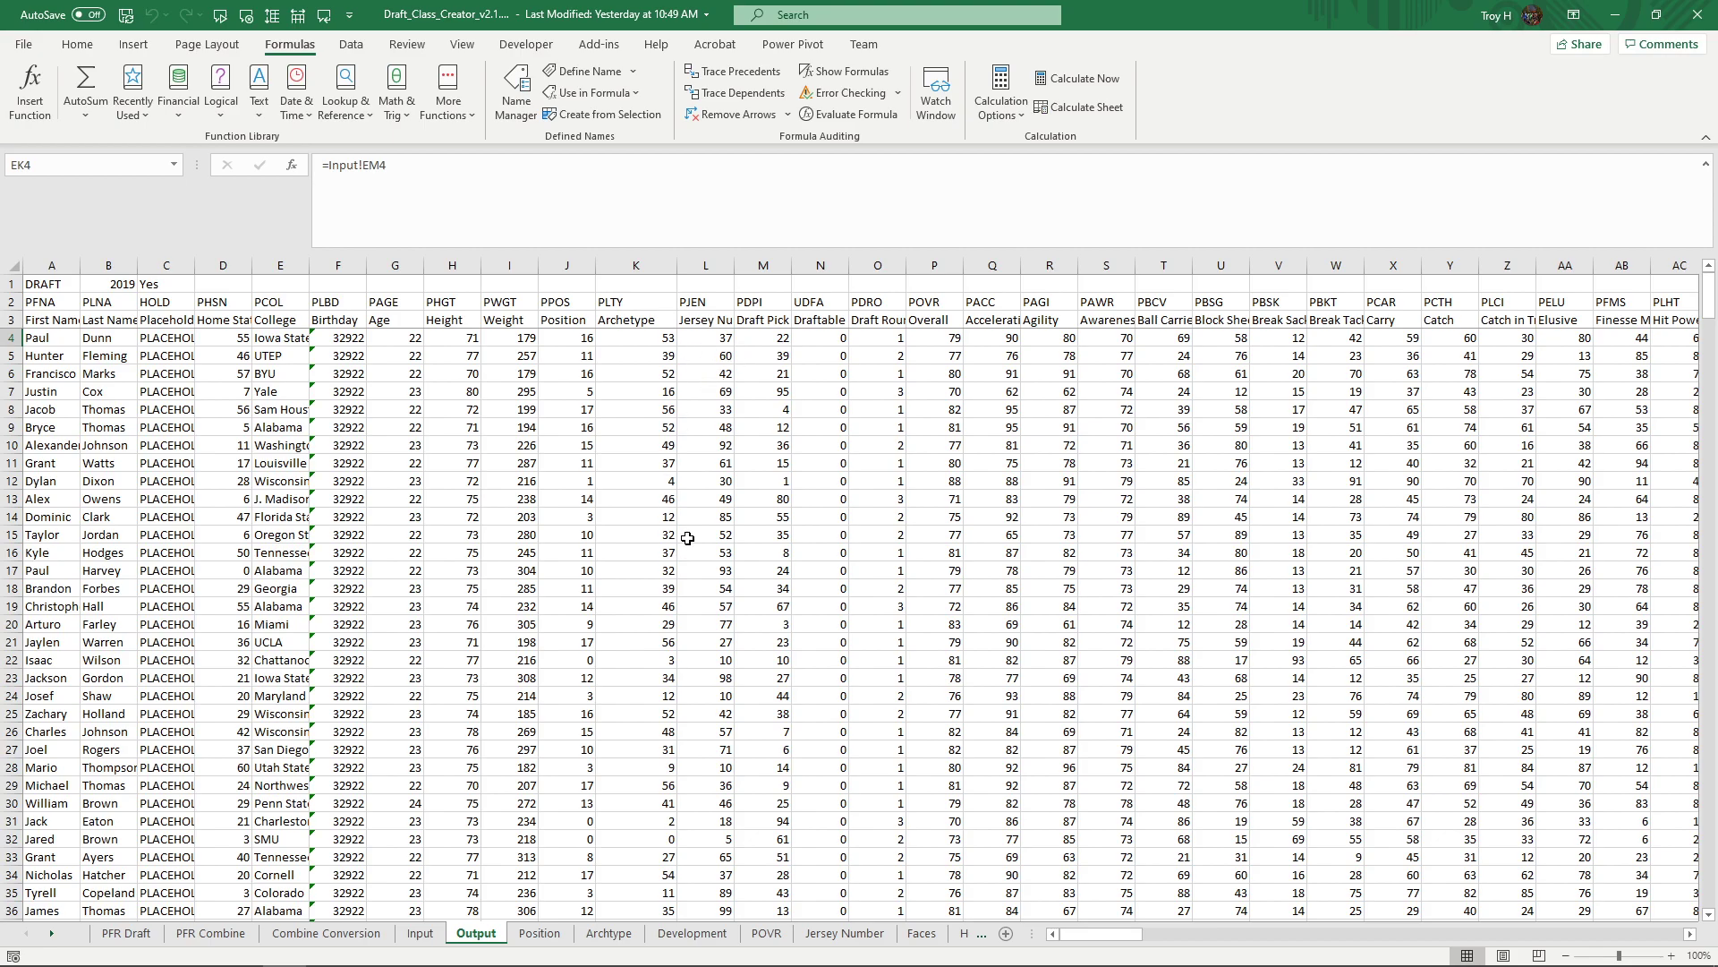
- Save the active Output sheet as a CSV (Comma delimited) file named test file 2 in the Draft Class Creator folder
{"action": "left_click", "coordinate": [23, 44]}
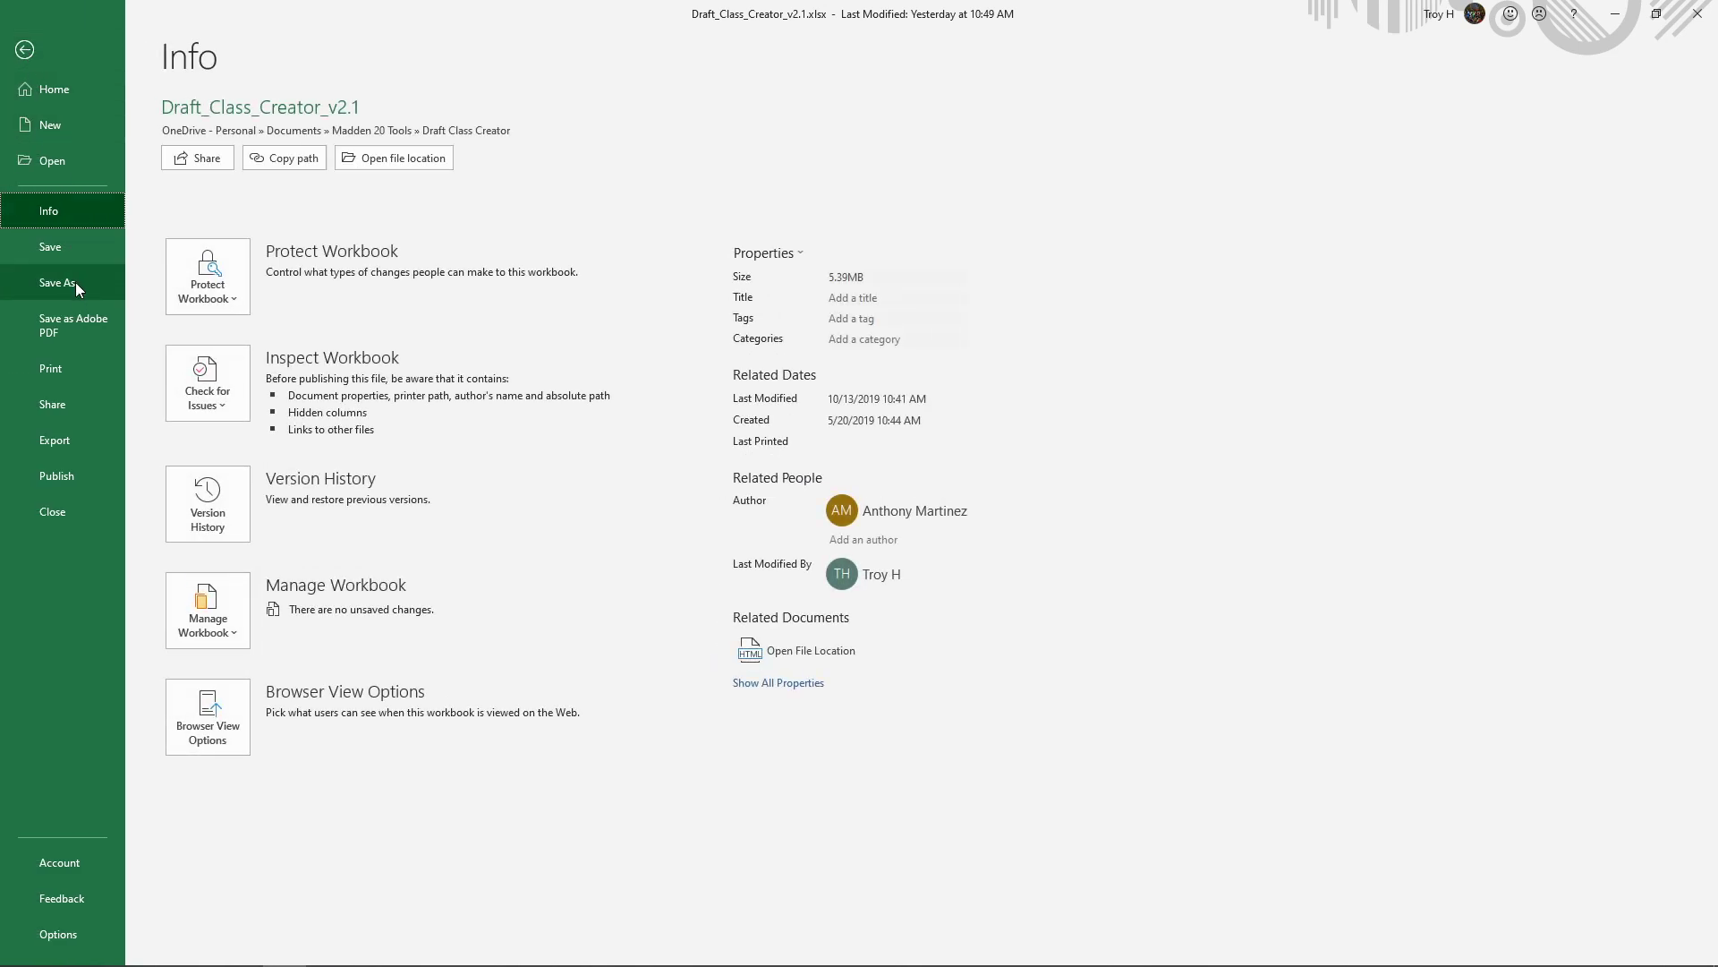
{"action": "left_click", "coordinate": [75, 282]}
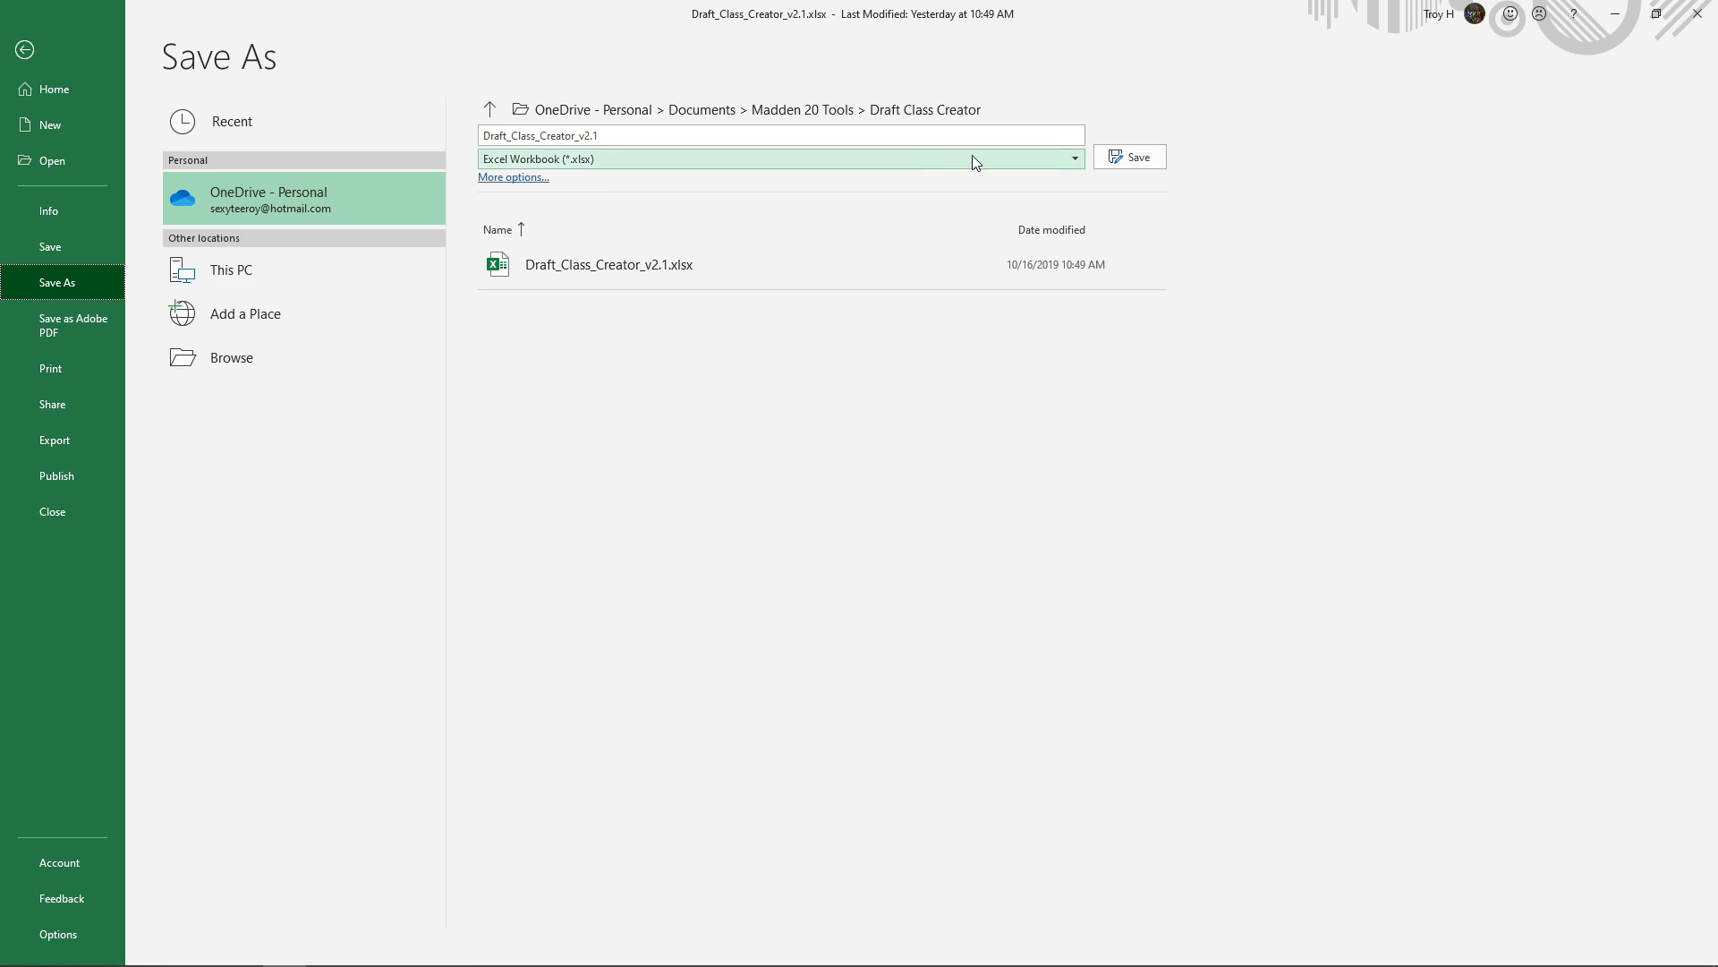
{"action": "left_click", "coordinate": [1073, 162]}
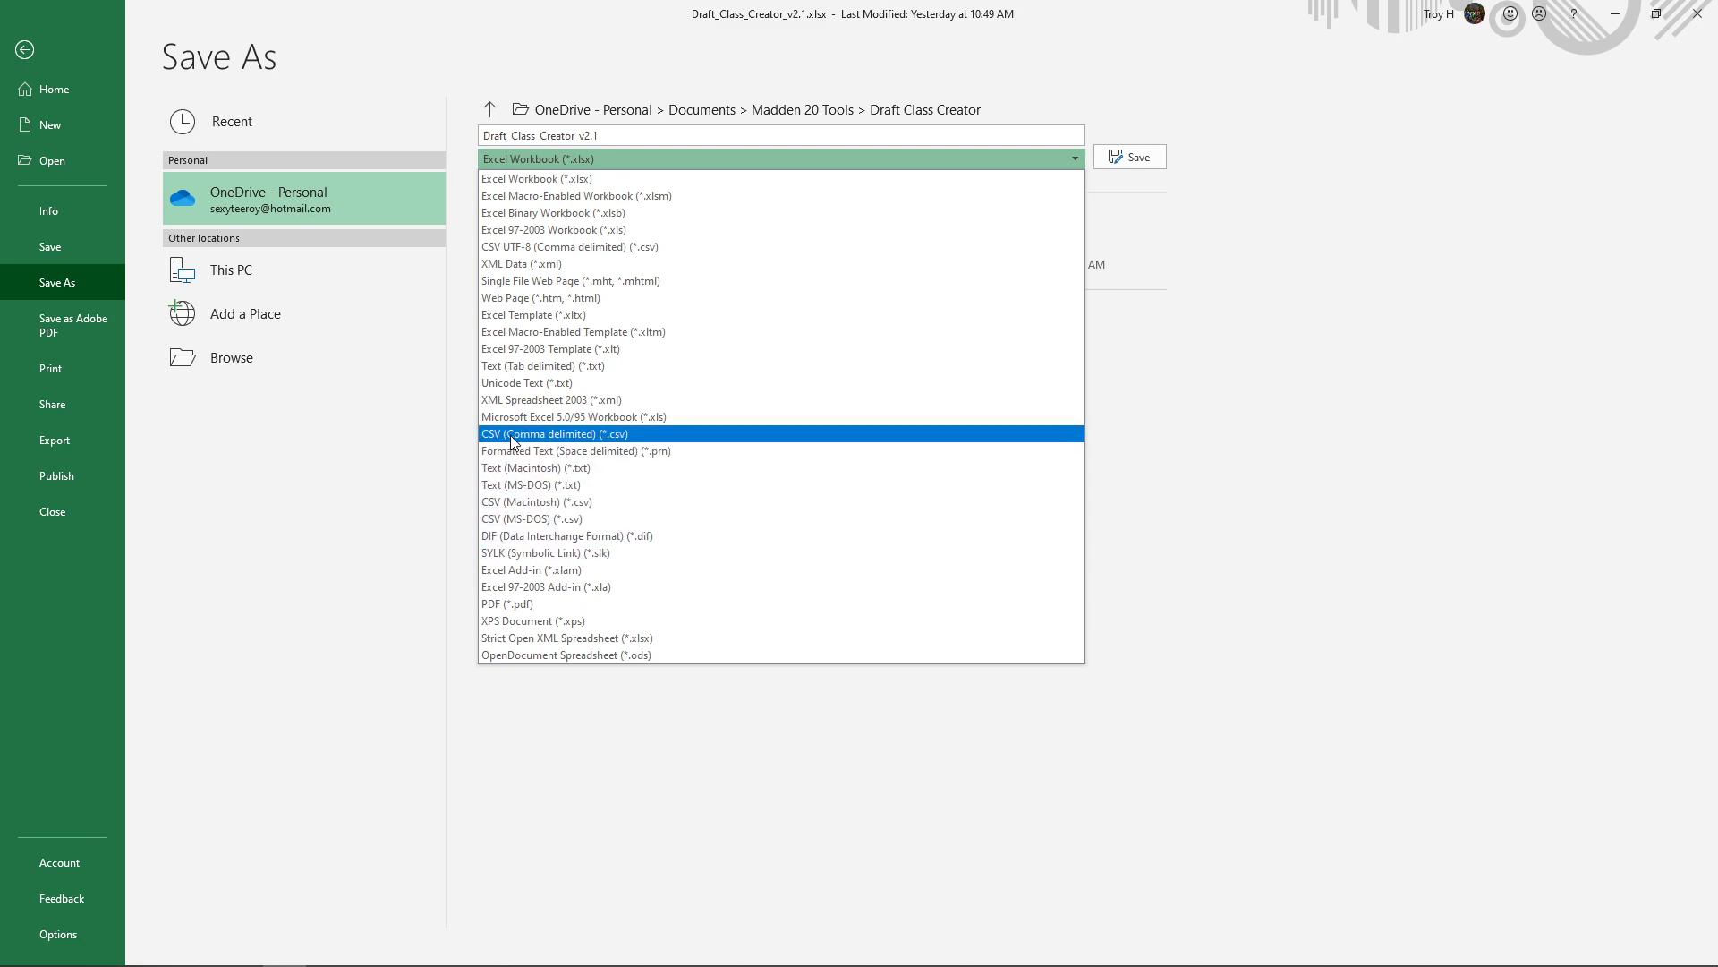
{"action": "left_click", "coordinate": [687, 435]}
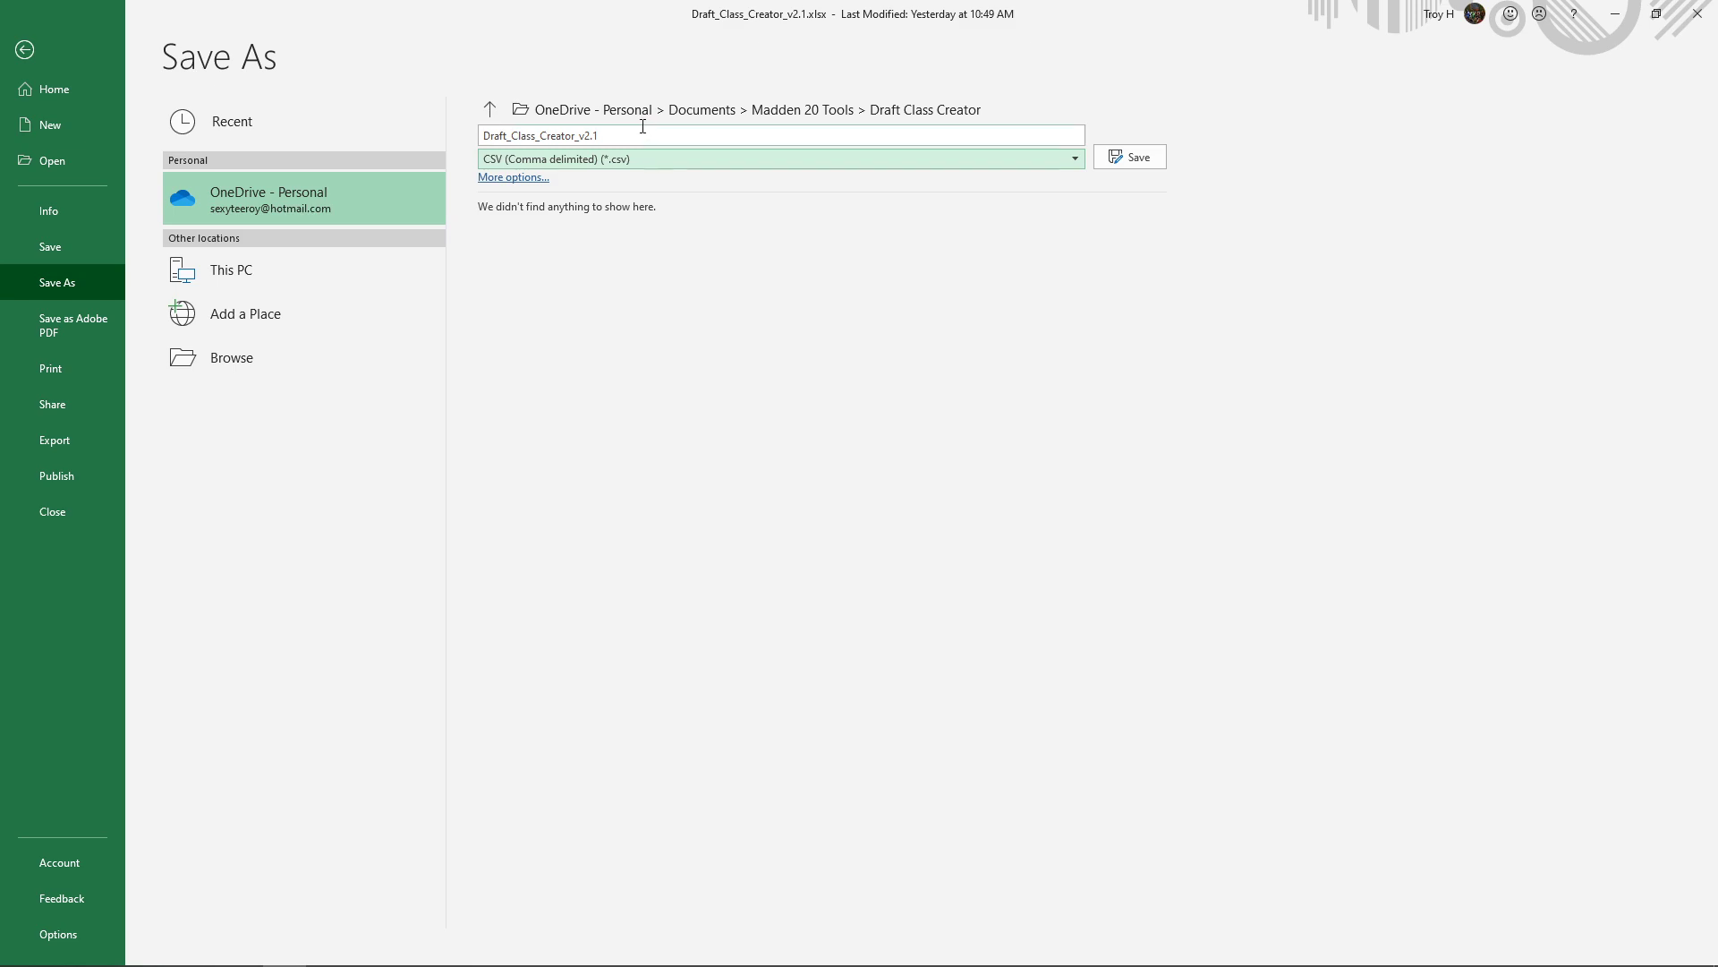
{"action": "left_click", "coordinate": [711, 132]}
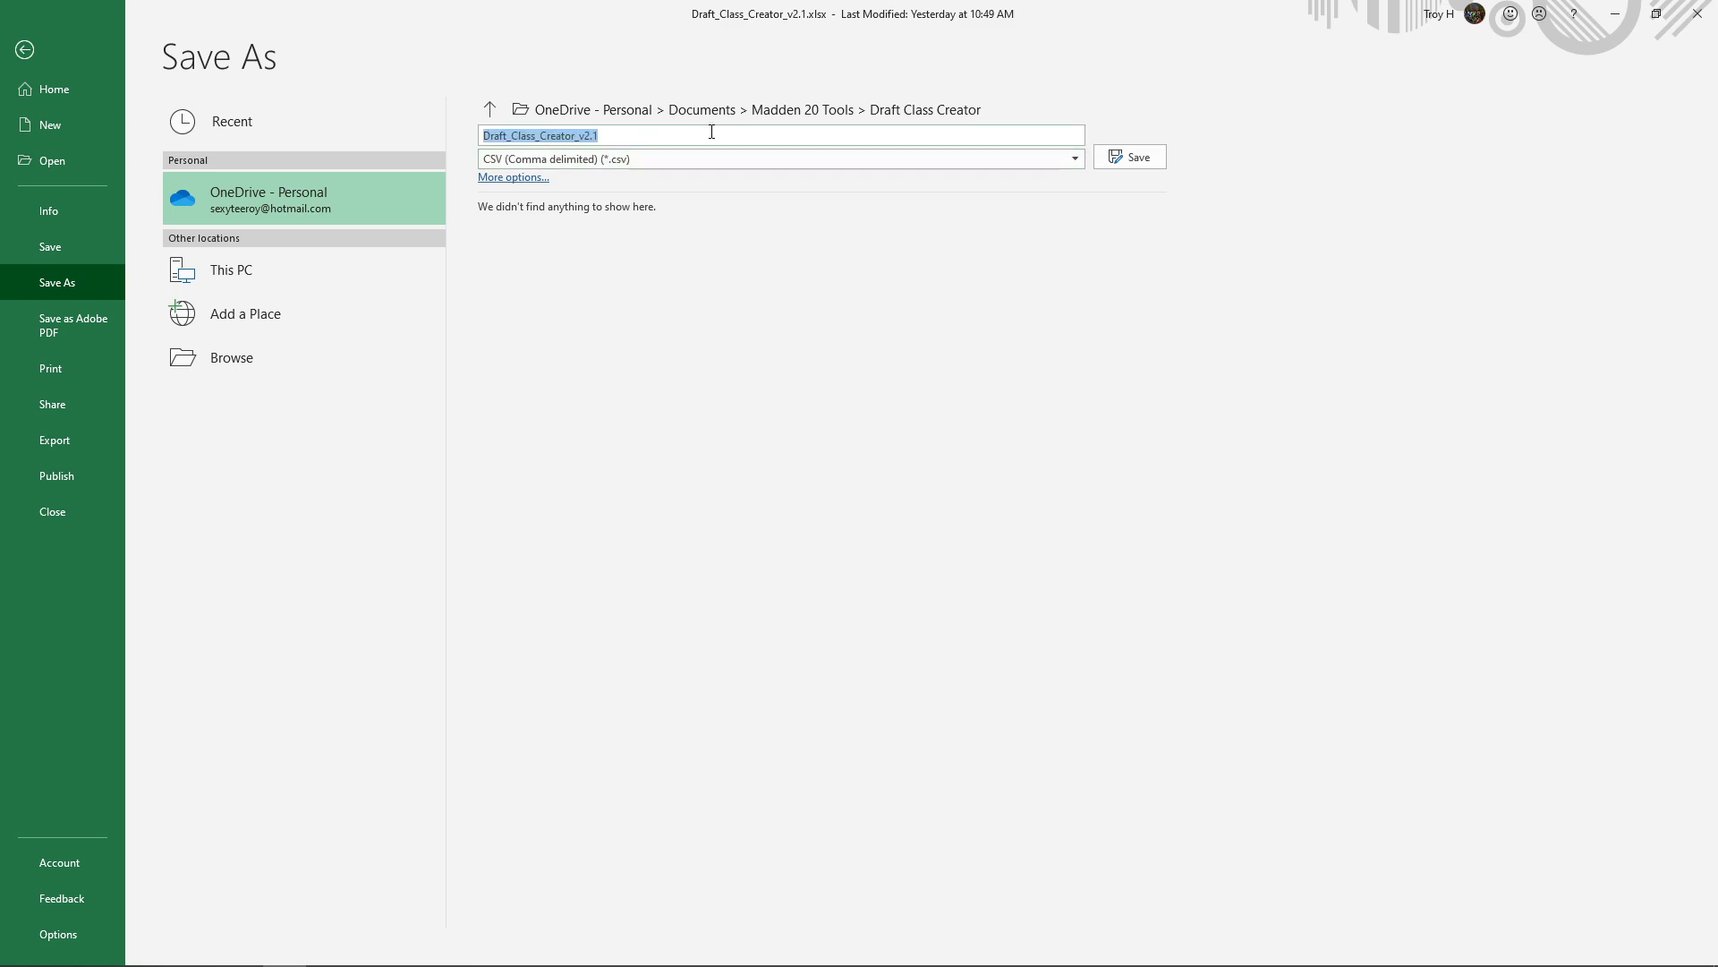
{"action": "type", "text": "test file 2"}
{"action": "left_click", "coordinate": [1145, 163]}
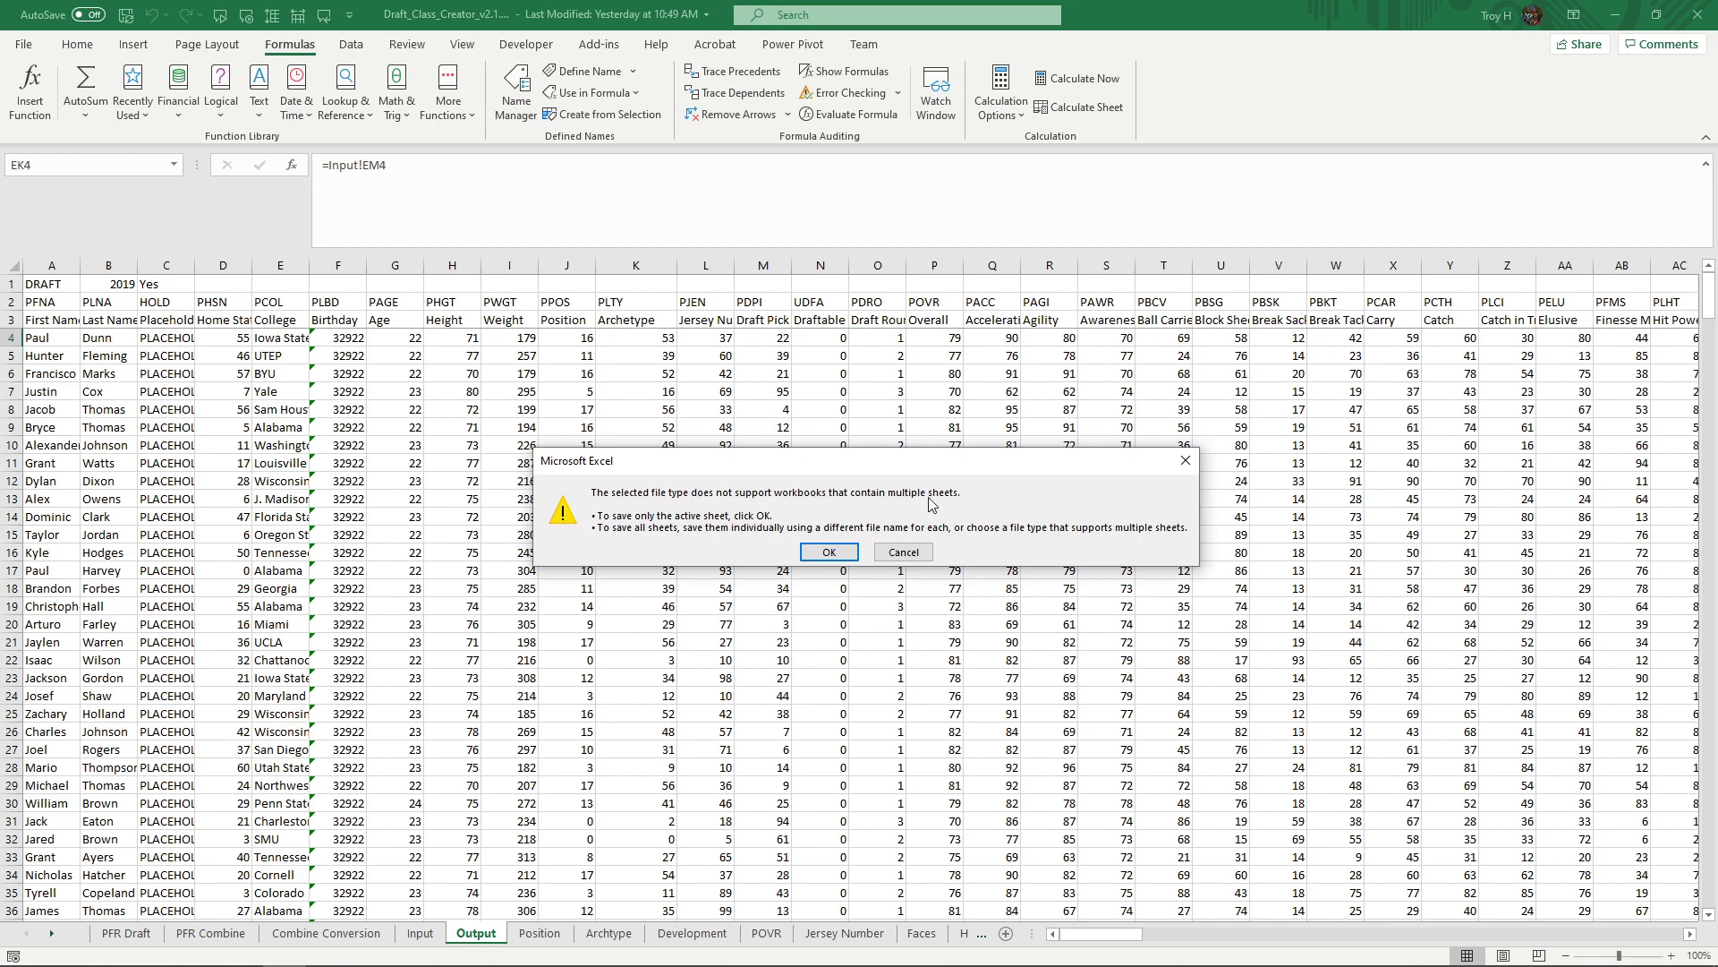
{"action": "left_click", "coordinate": [834, 555]}
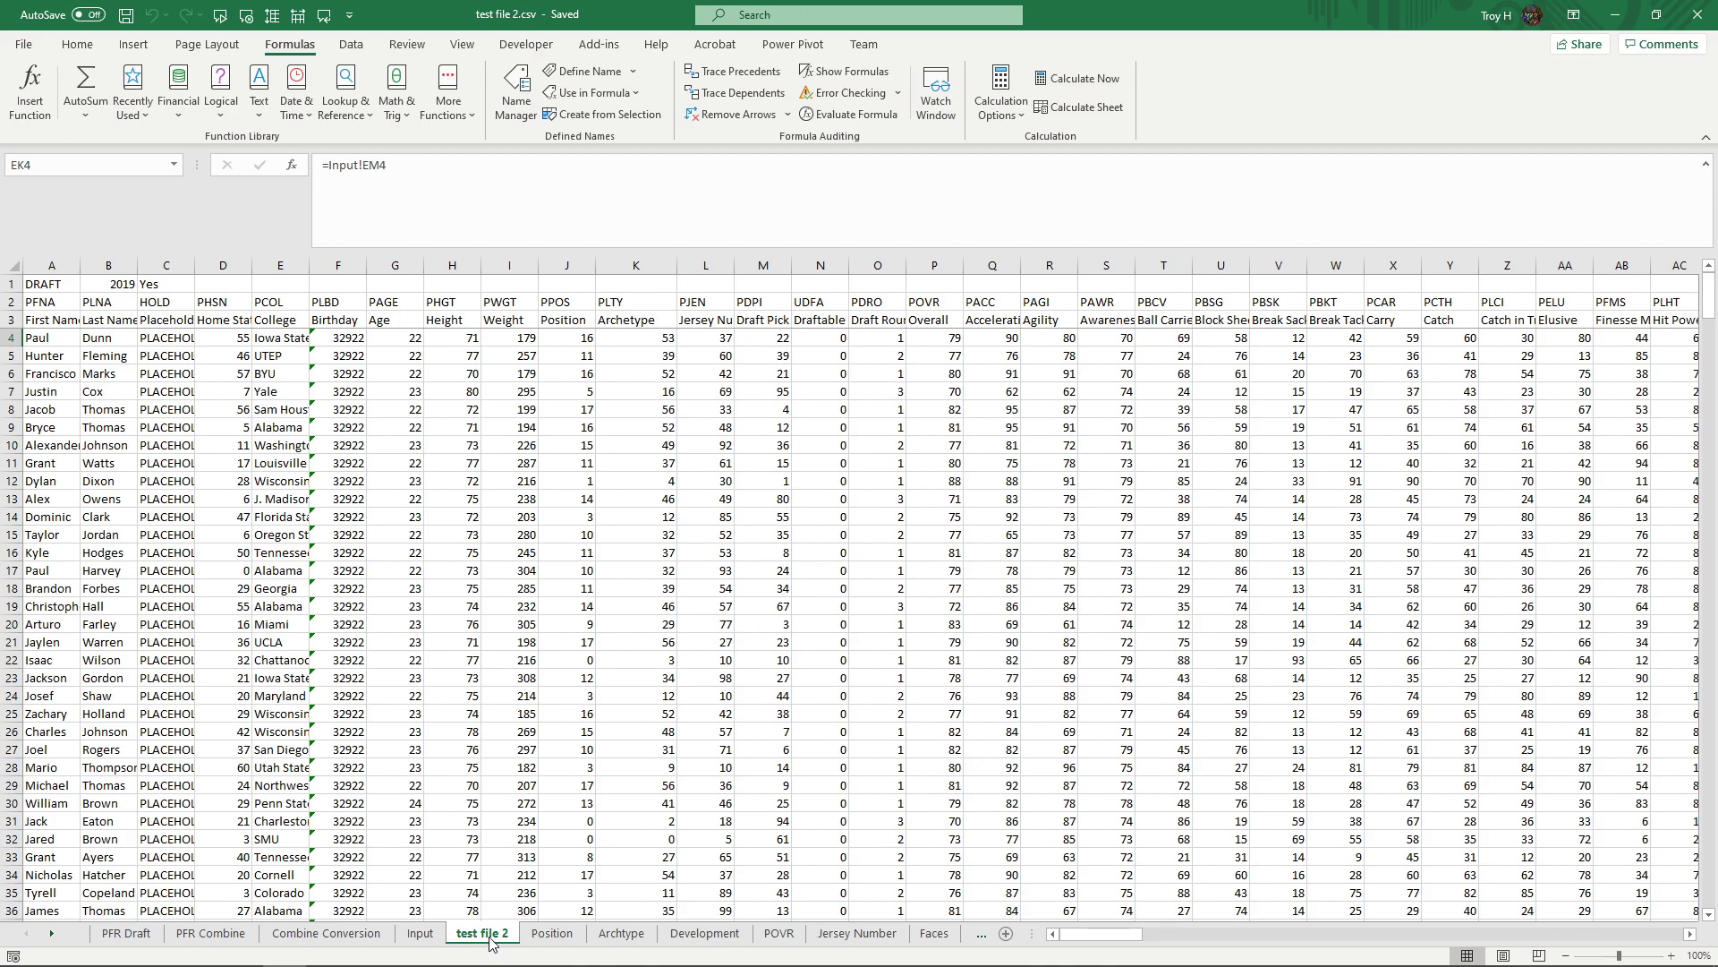
{"action": "scroll", "coordinate": [491, 943], "scroll_direction": "down", "scroll_amount": 2}
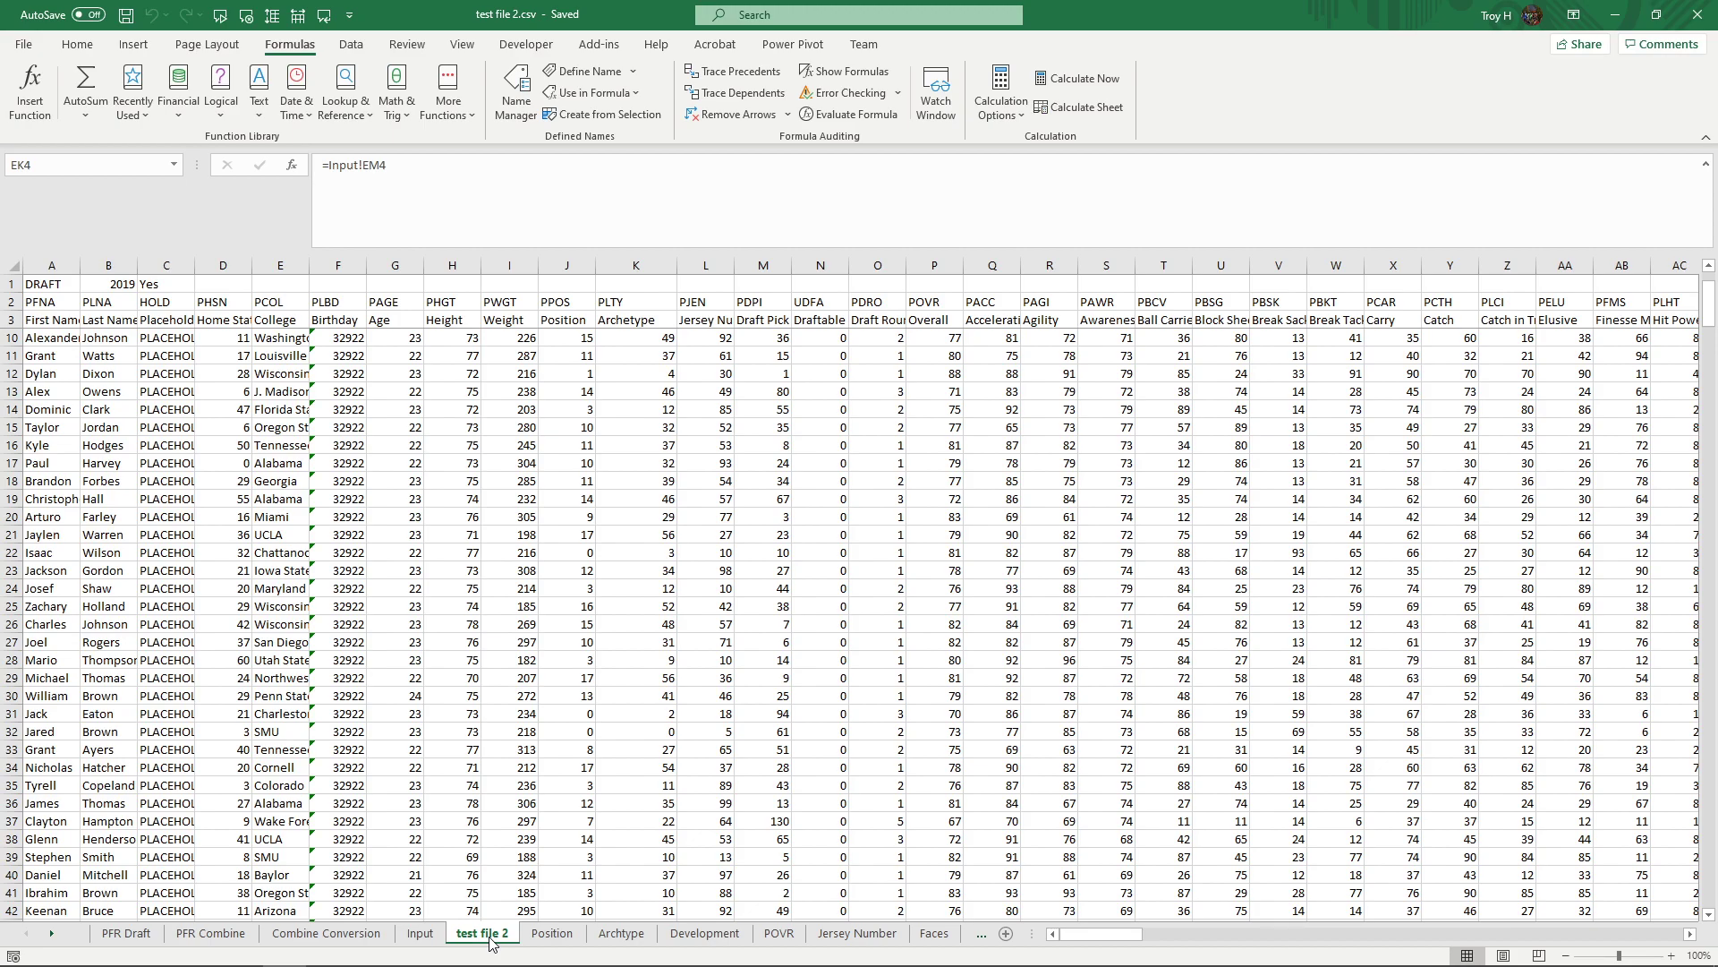
{"action": "scroll", "coordinate": [491, 942], "scroll_direction": "up", "scroll_amount": 2}
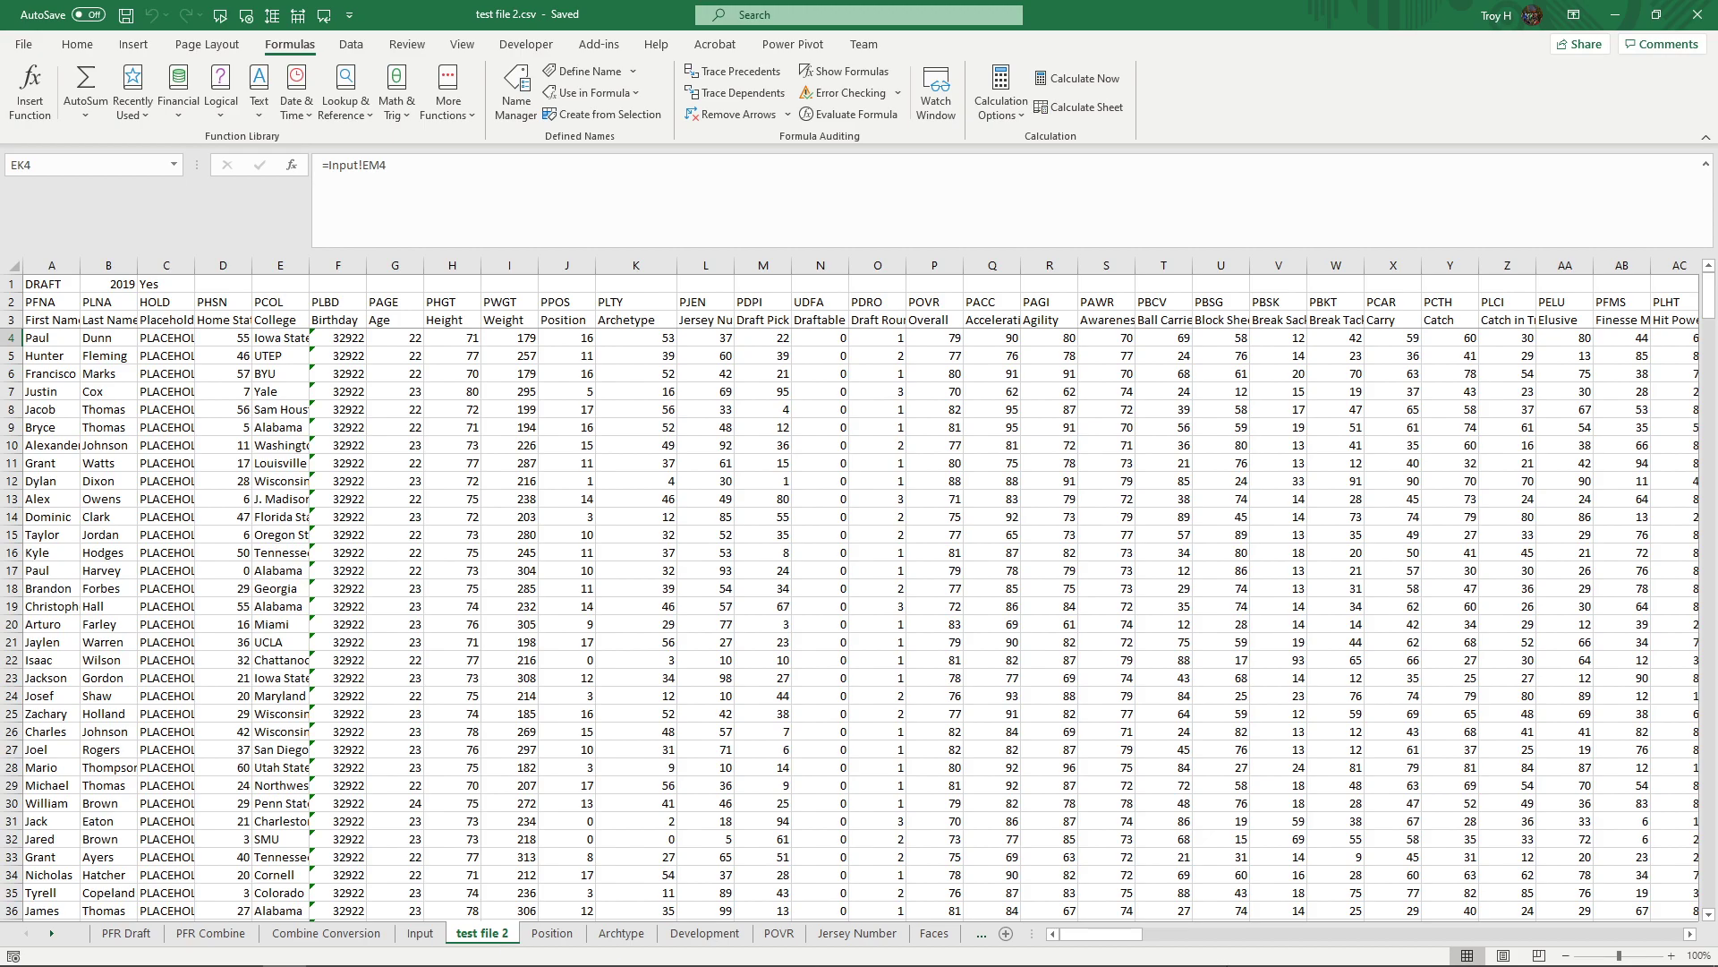
{"action": "mouse_move", "coordinate": [961, 946]}
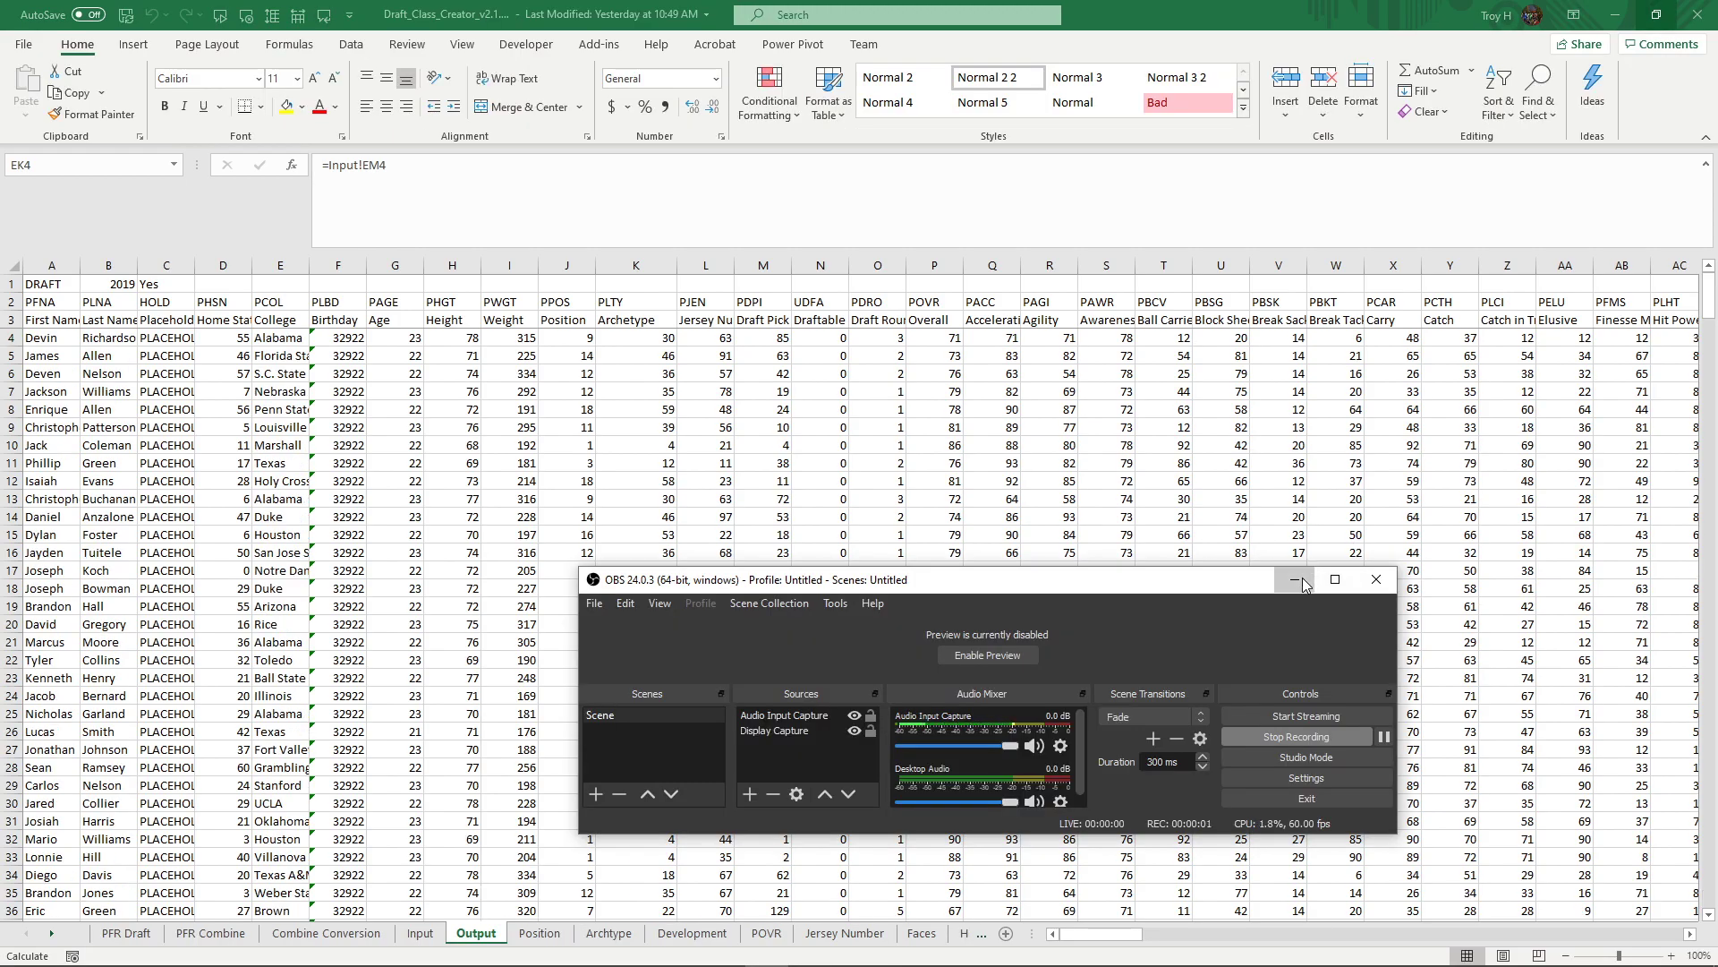
- Recalculate the reopened Draft_Class_Creator_v2.1 workbook so the Output sheet holds a freshly generated draft class
{"action": "left_click", "coordinate": [865, 205]}
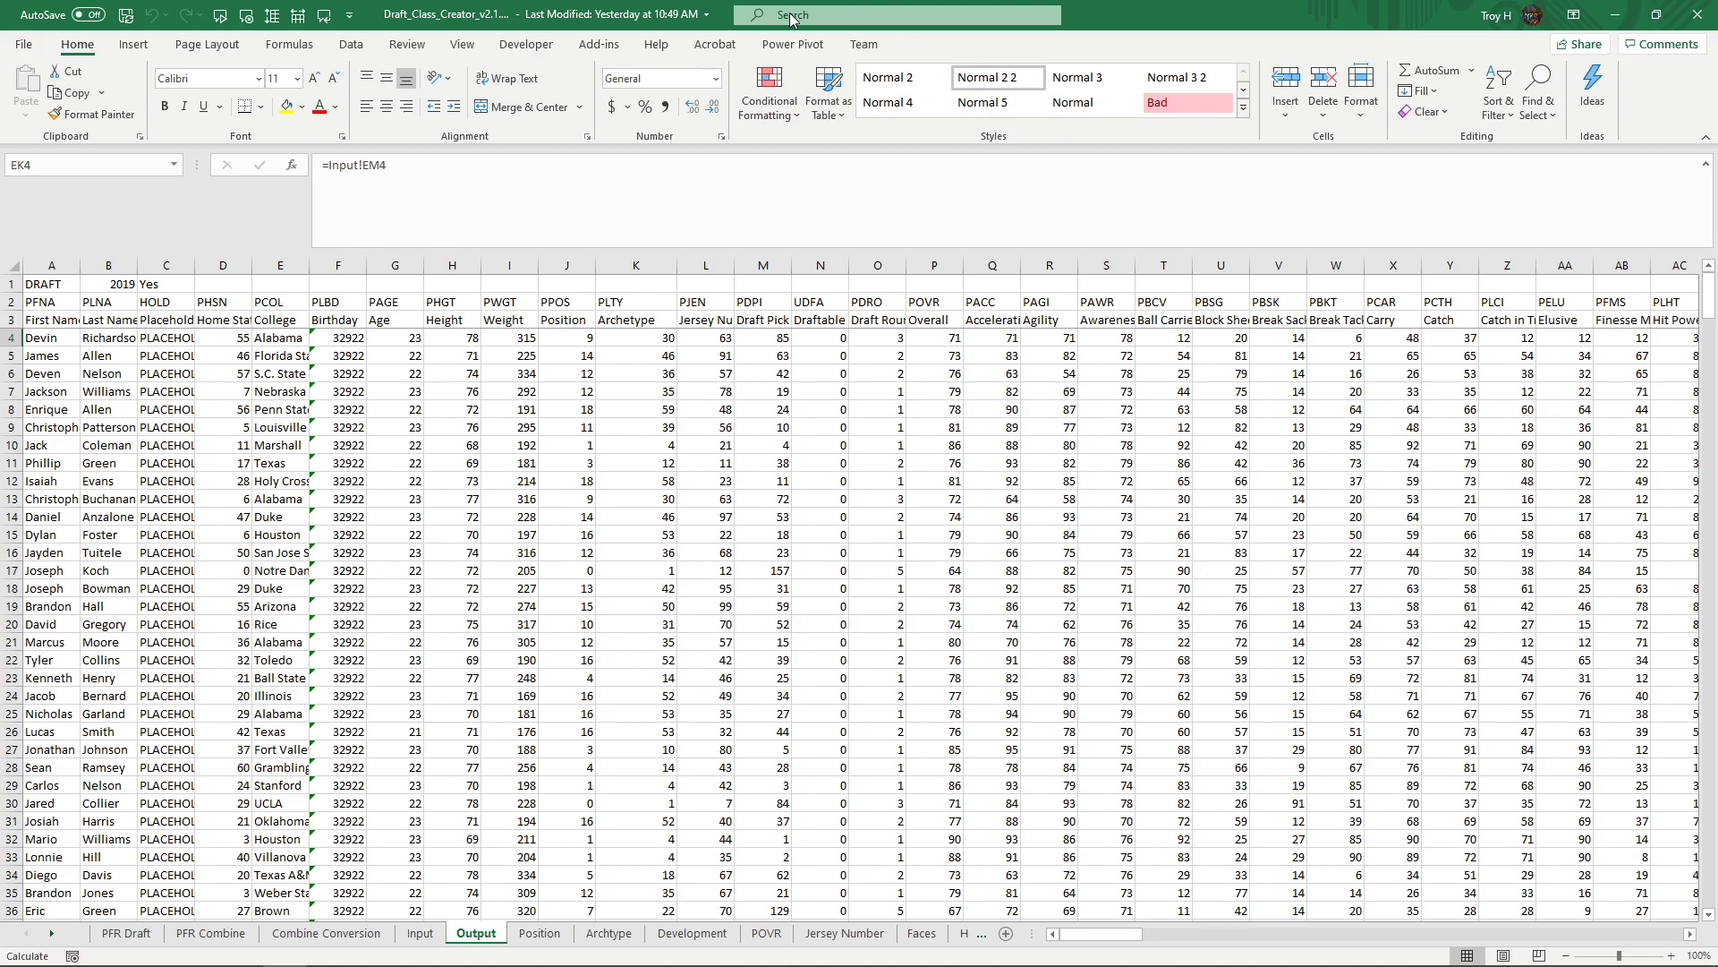
{"action": "left_click", "coordinate": [289, 45]}
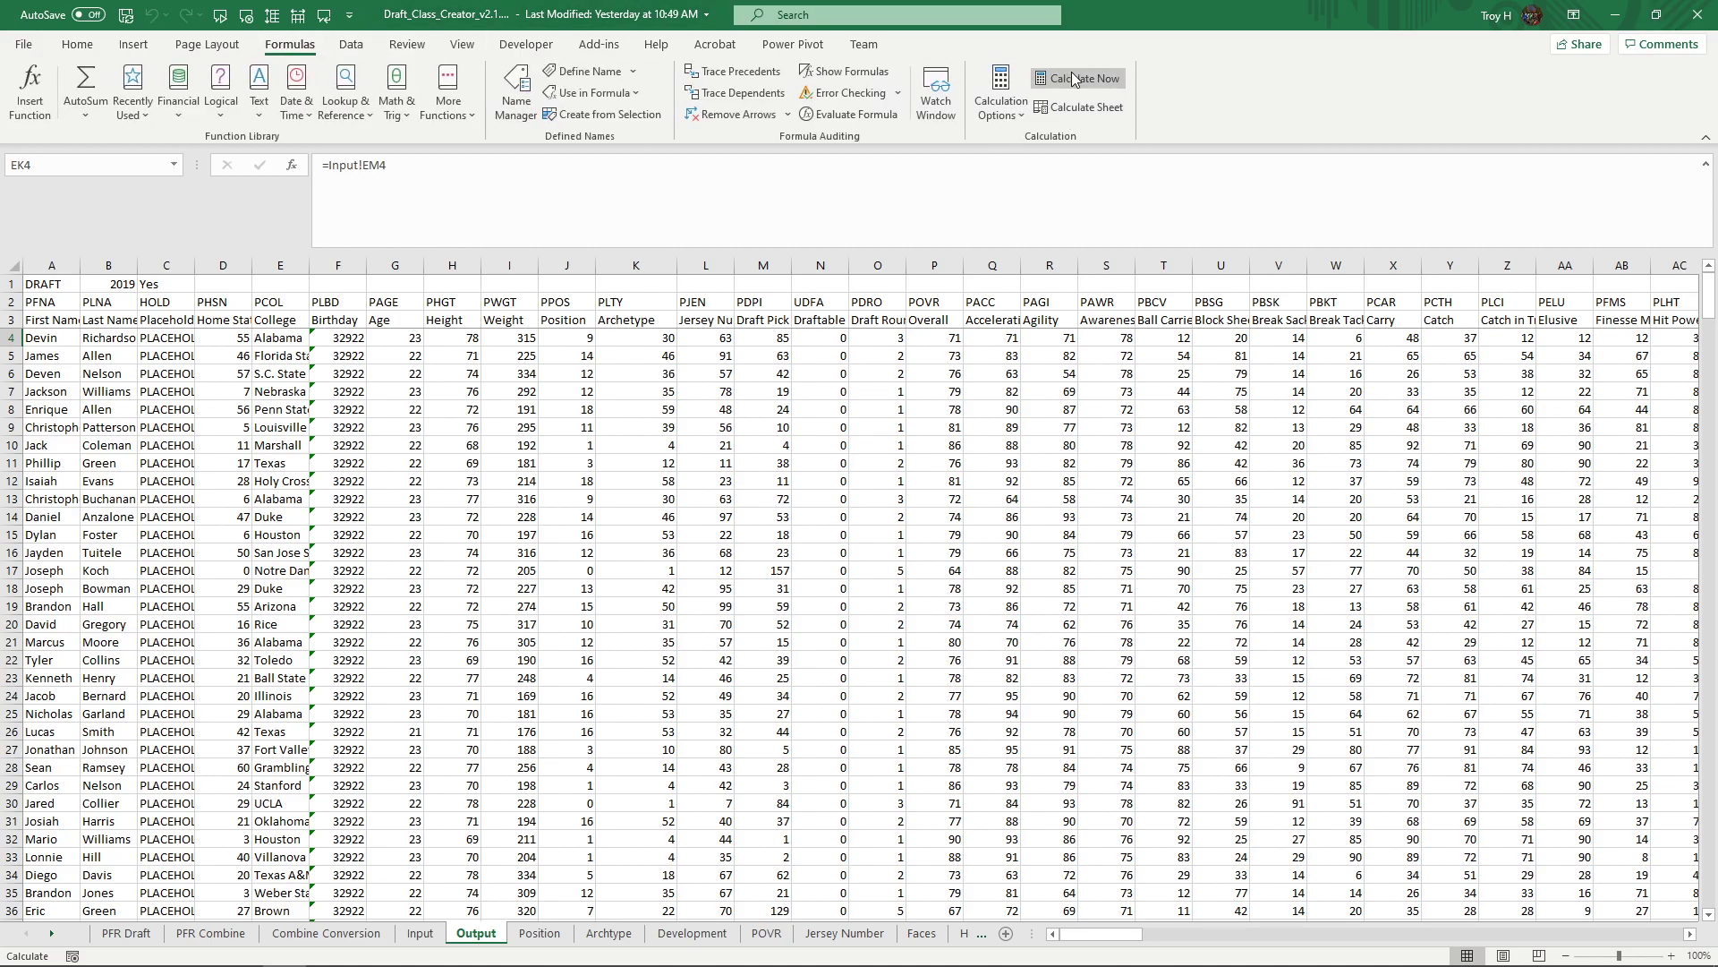
{"action": "left_click", "coordinate": [1074, 80]}
{"action": "mouse_move", "coordinate": [1561, 963]}
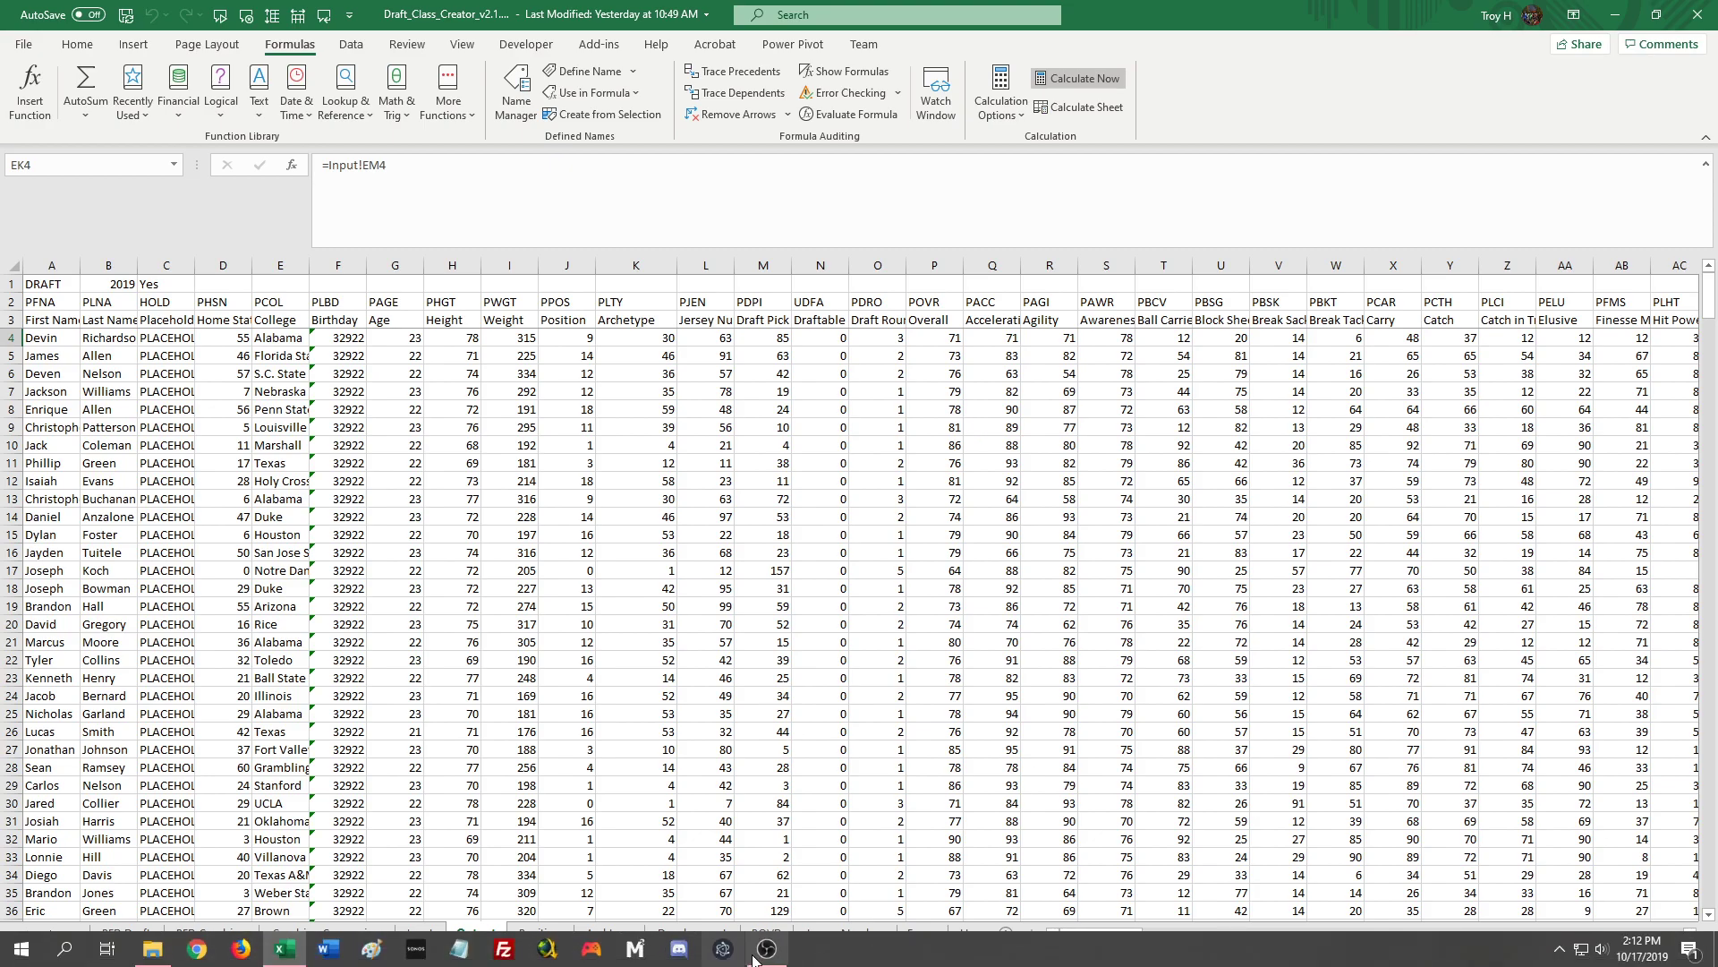
{"action": "mouse_move", "coordinate": [756, 957]}
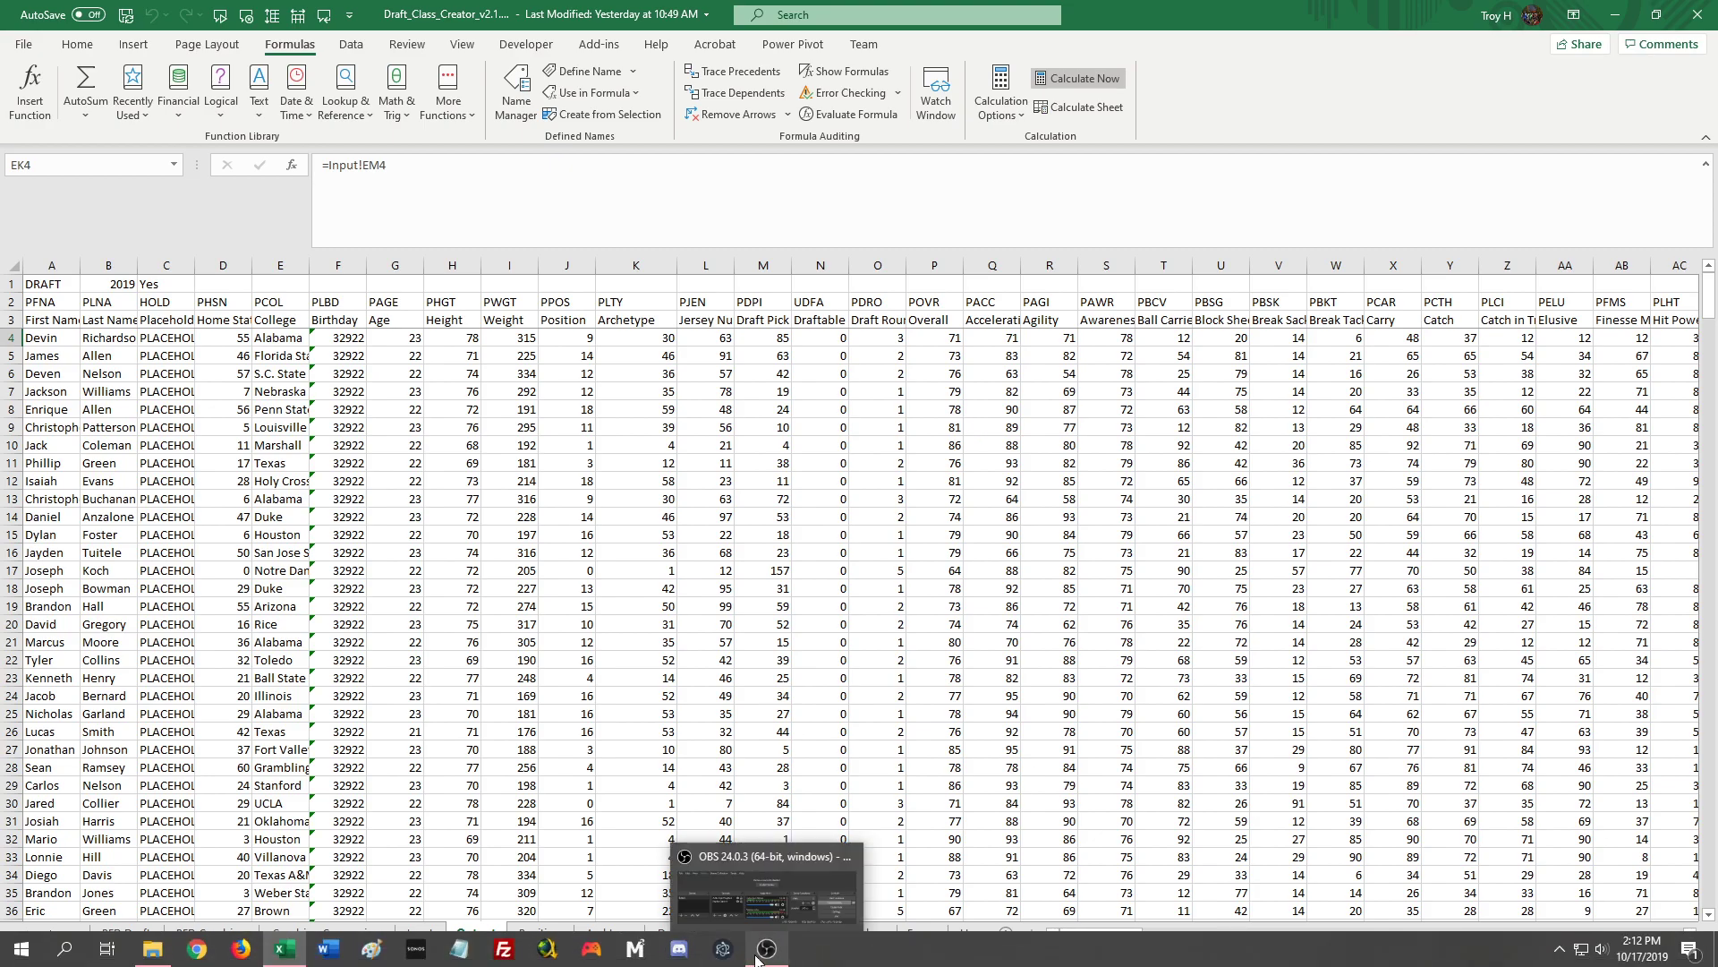
{"action": "left_click", "coordinate": [757, 956]}
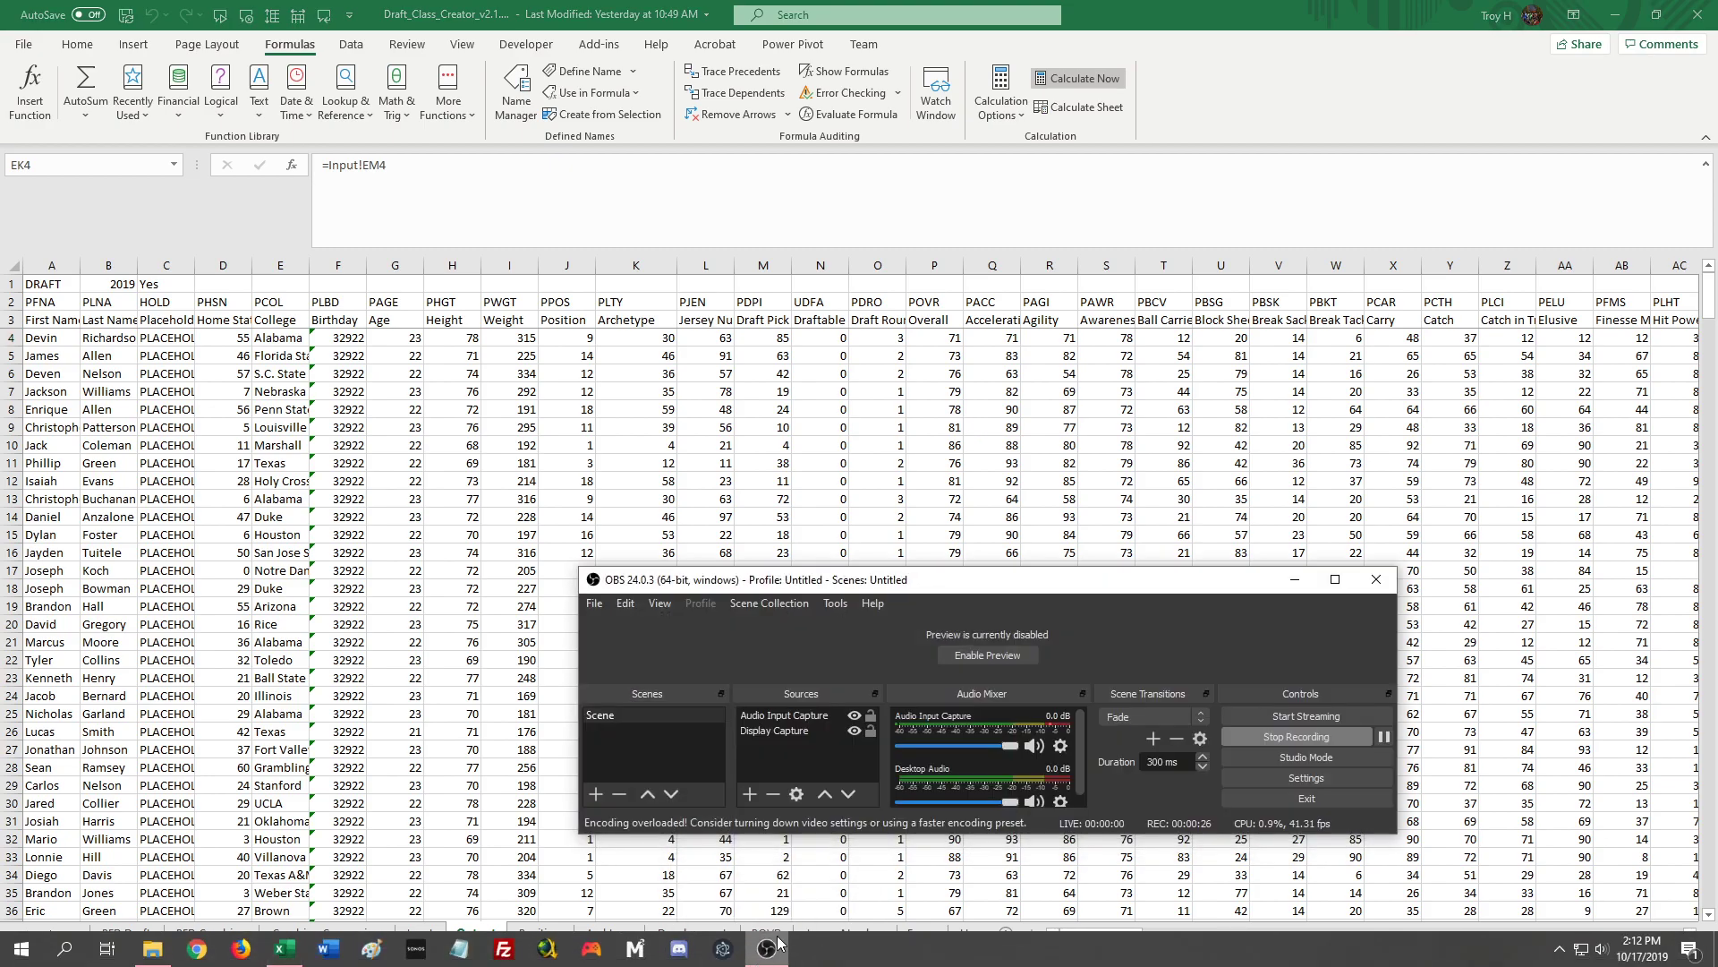
{"action": "left_click", "coordinate": [1297, 580]}
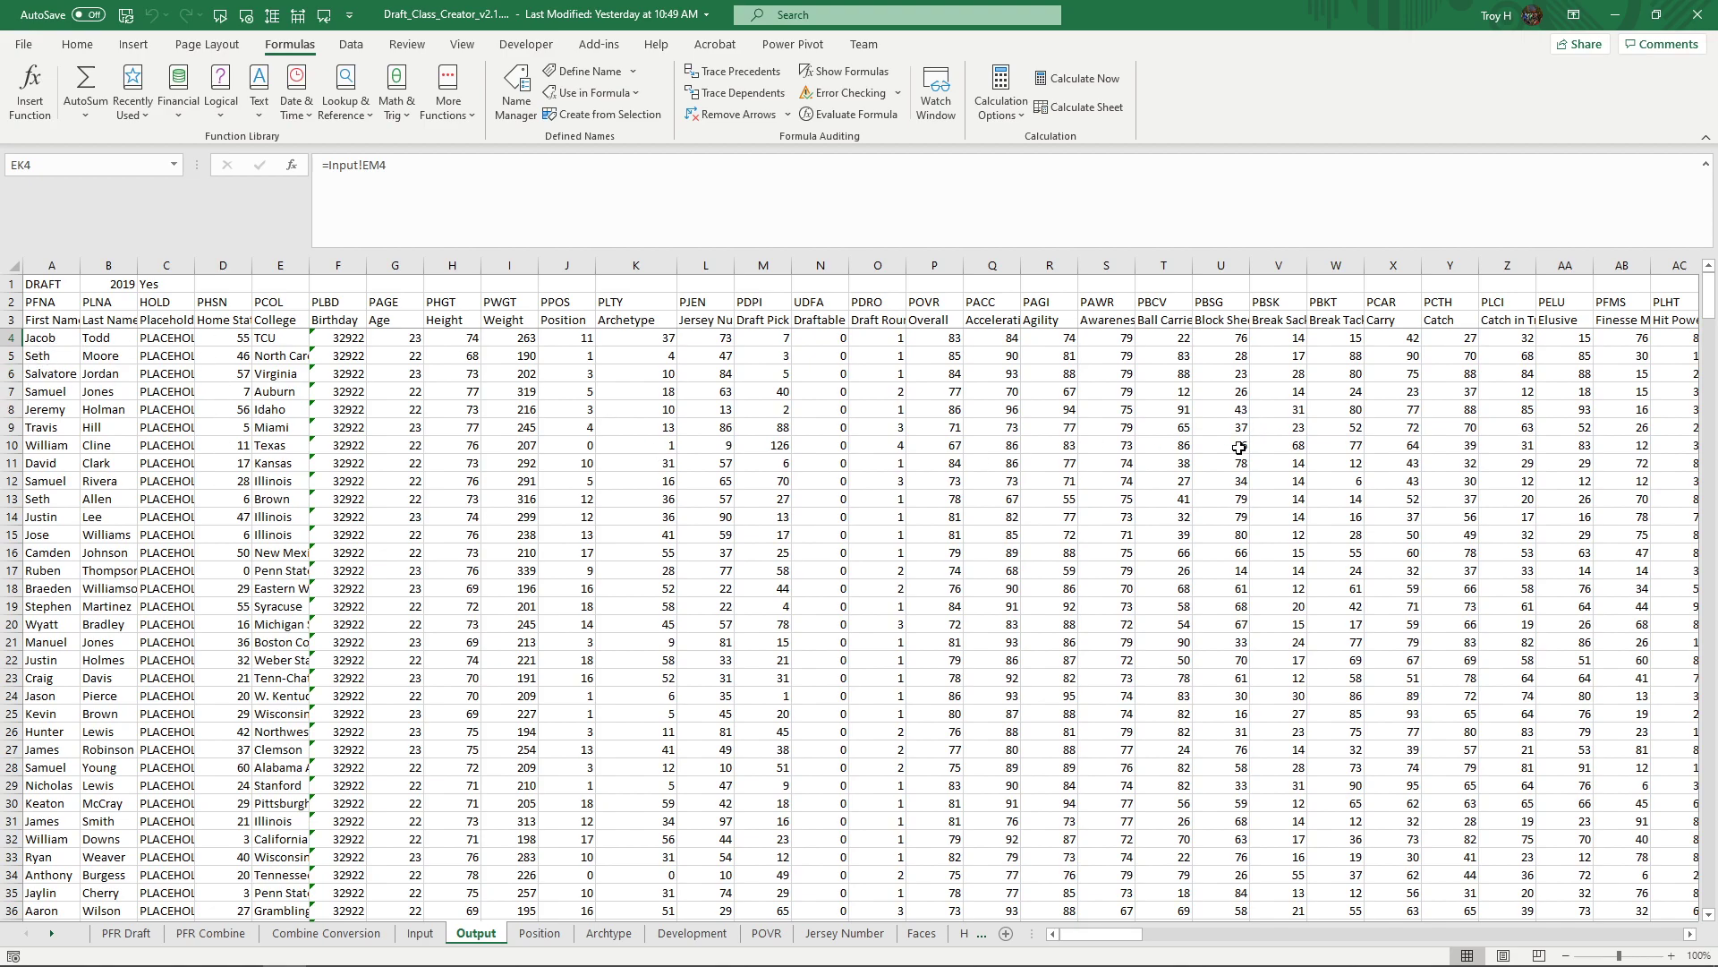
- Create a copy of the Output sheet in a new workbook
{"action": "right_click", "coordinate": [485, 938]}
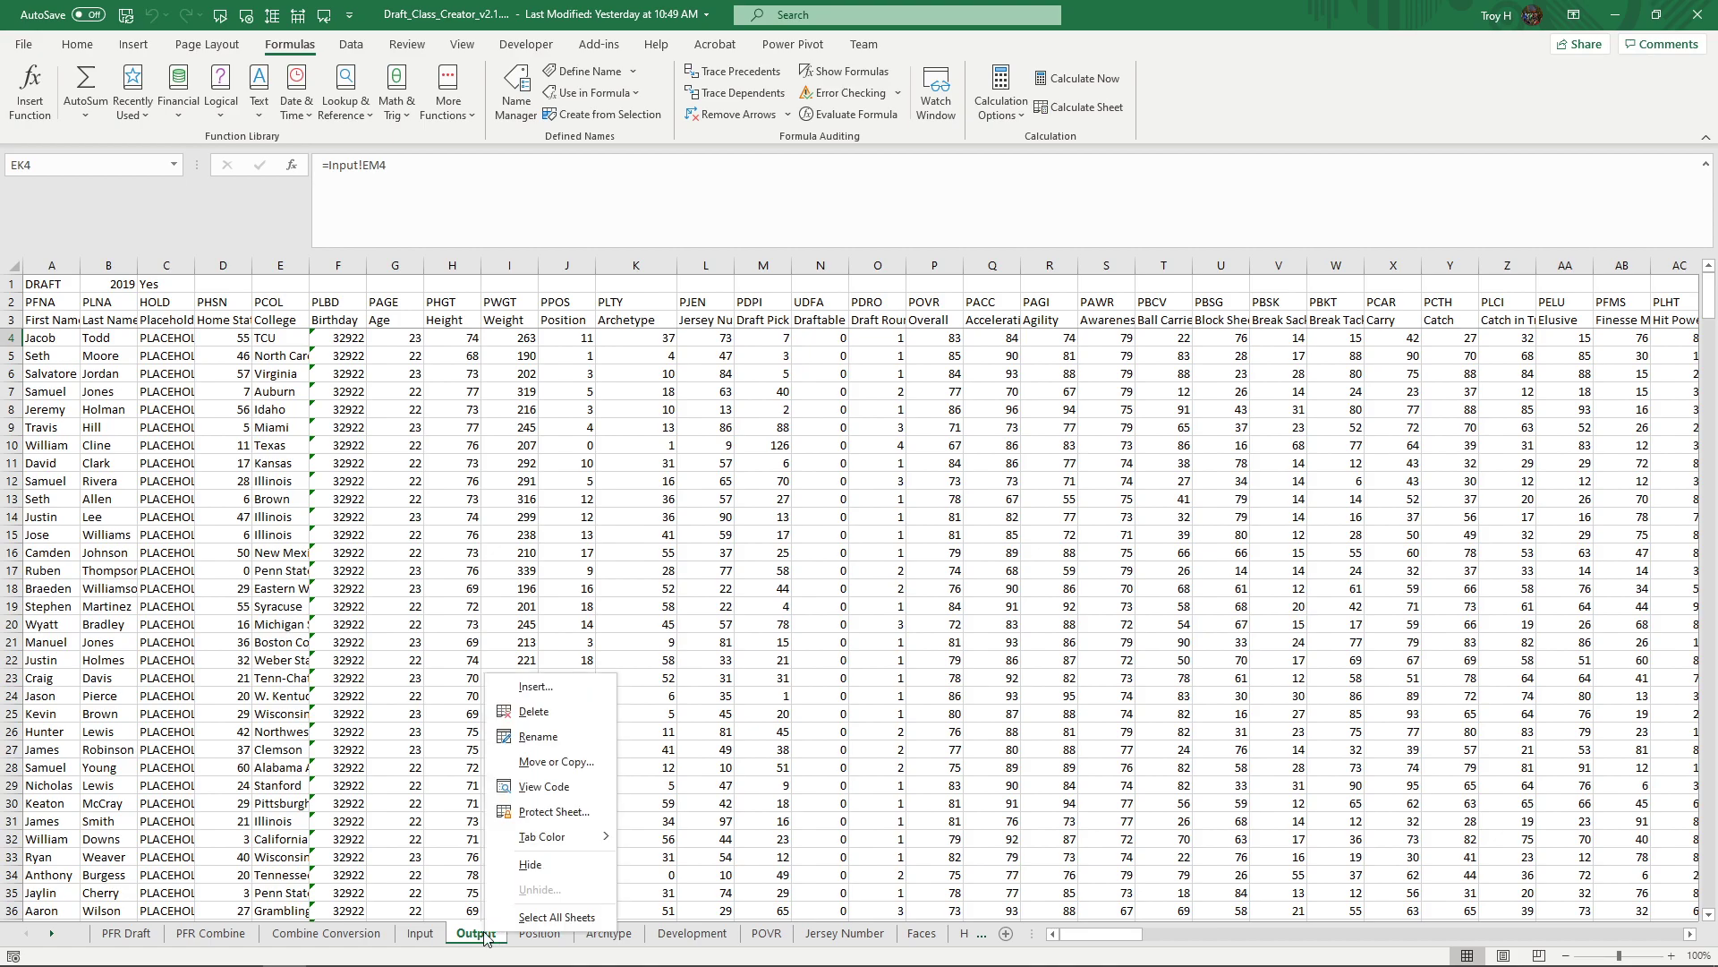
{"action": "left_click", "coordinate": [556, 762]}
{"action": "left_click", "coordinate": [488, 823]}
{"action": "left_click", "coordinate": [521, 694]}
{"action": "left_click", "coordinate": [519, 706]}
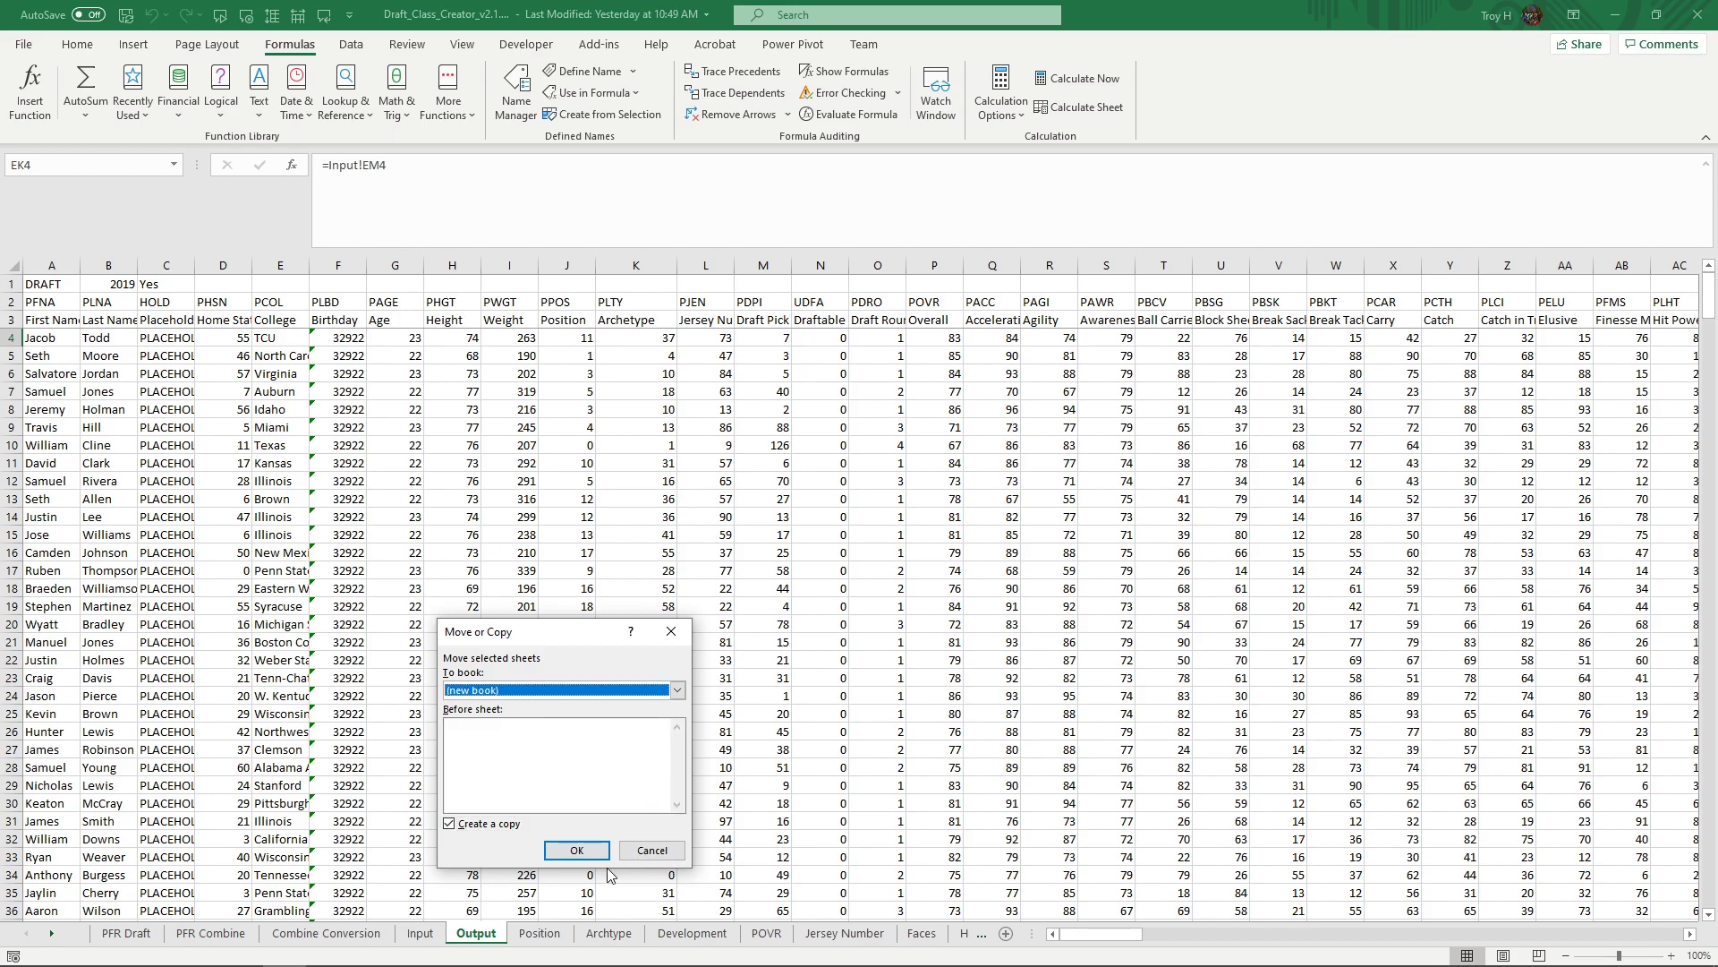
{"action": "left_click", "coordinate": [580, 852]}
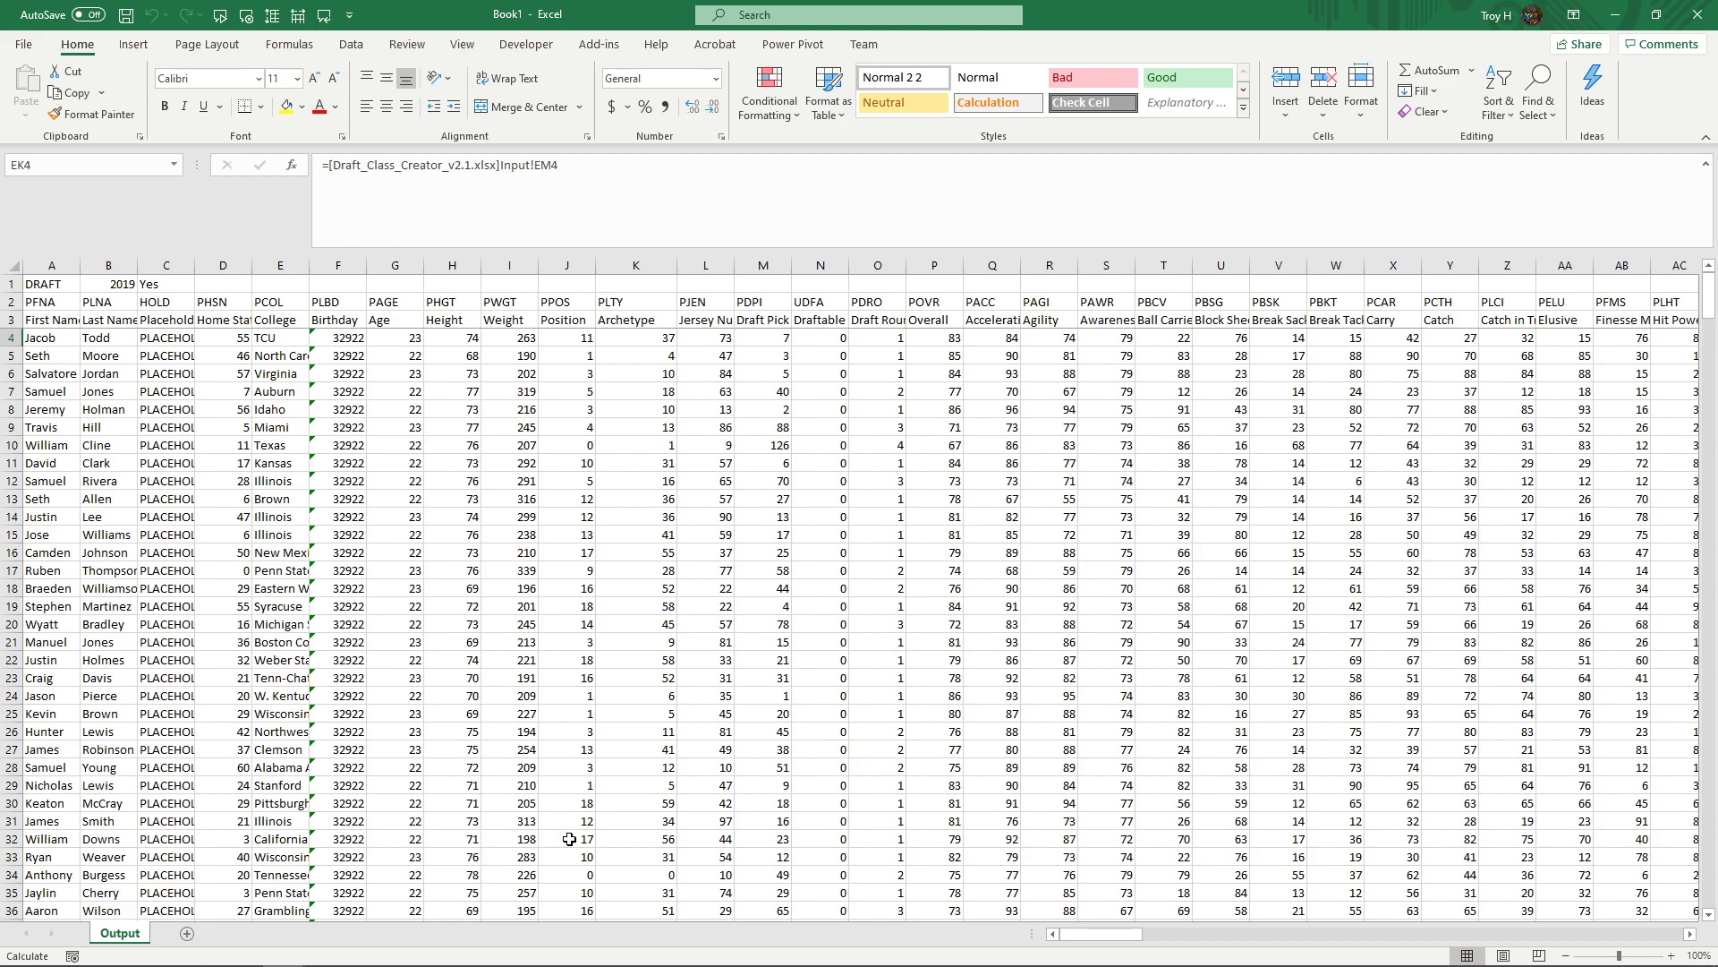
- Close Draft_Class_Creator_v2.1.xlsx without saving its changes and return to the Book1 workbook holding the copied sheet
{"action": "left_click", "coordinate": [1628, 12]}
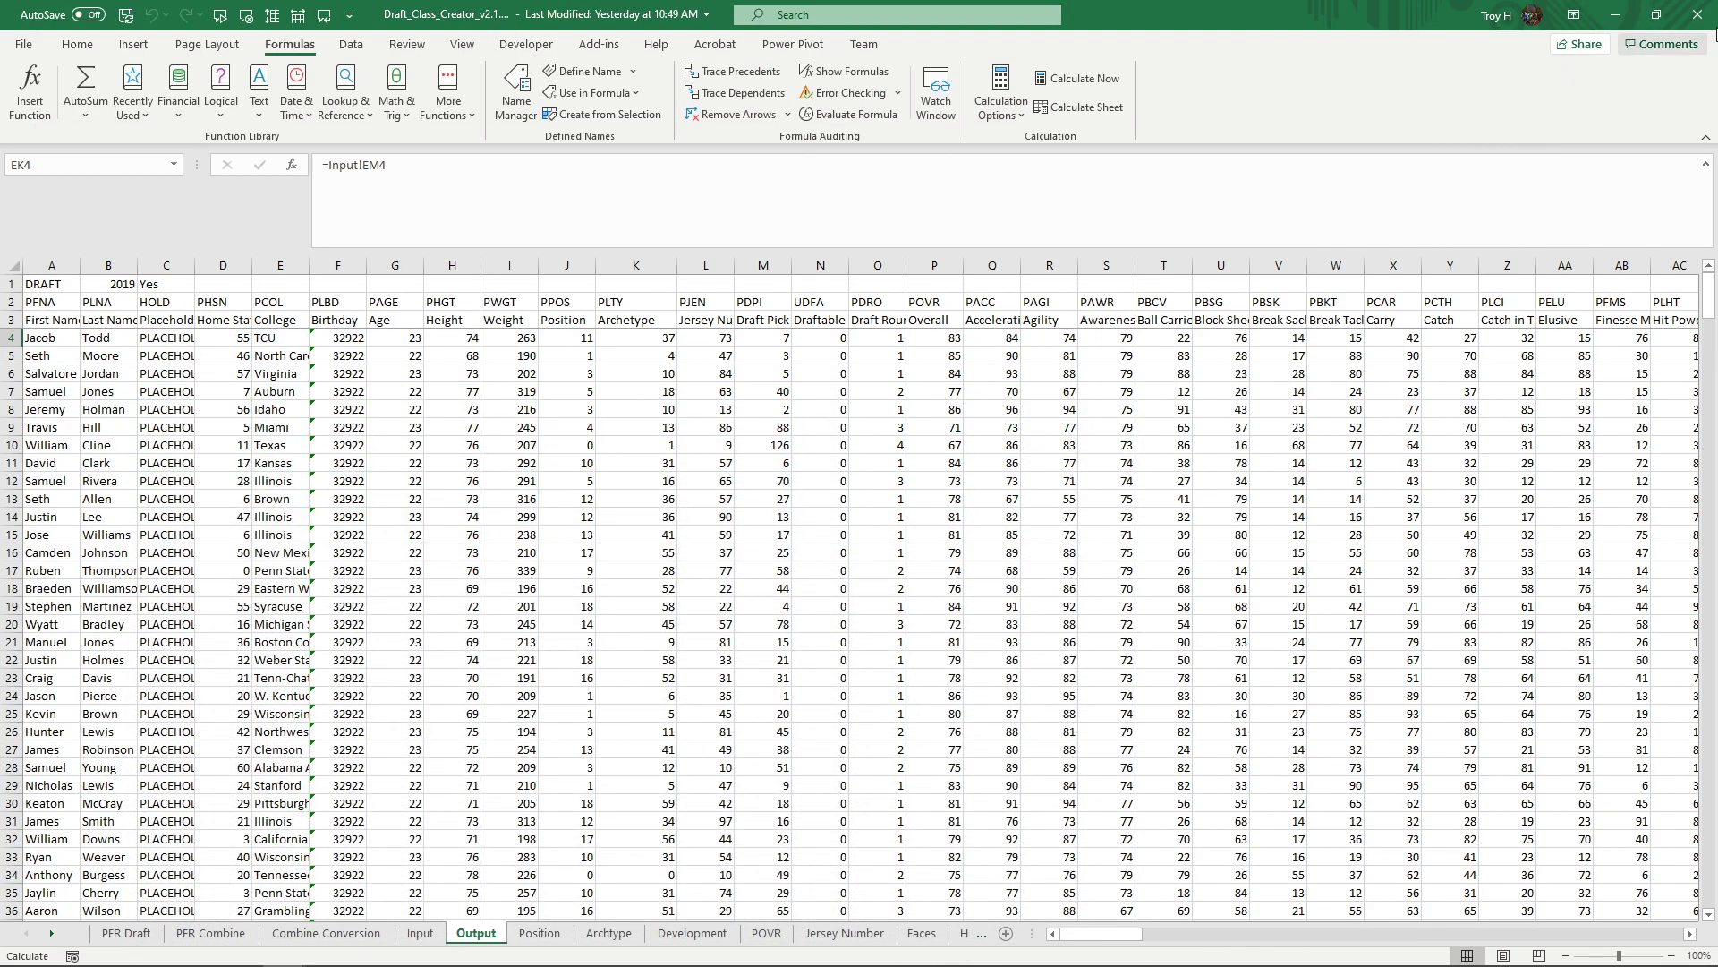
{"action": "left_click", "coordinate": [1698, 14]}
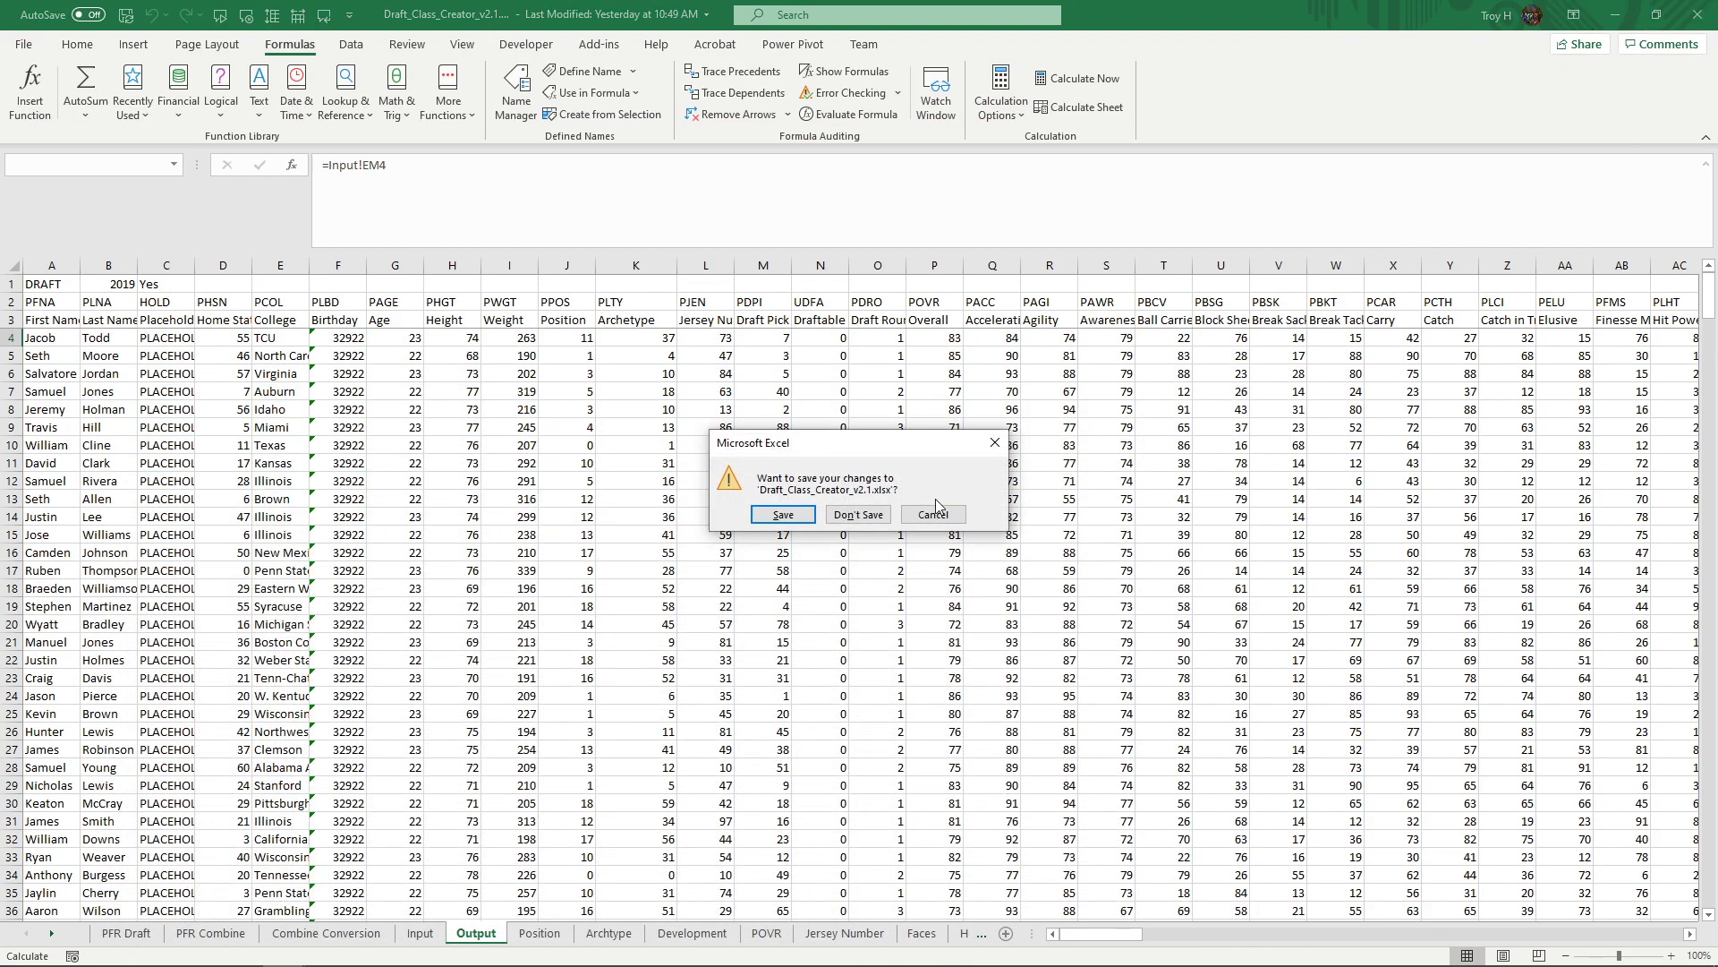
{"action": "left_click", "coordinate": [870, 518]}
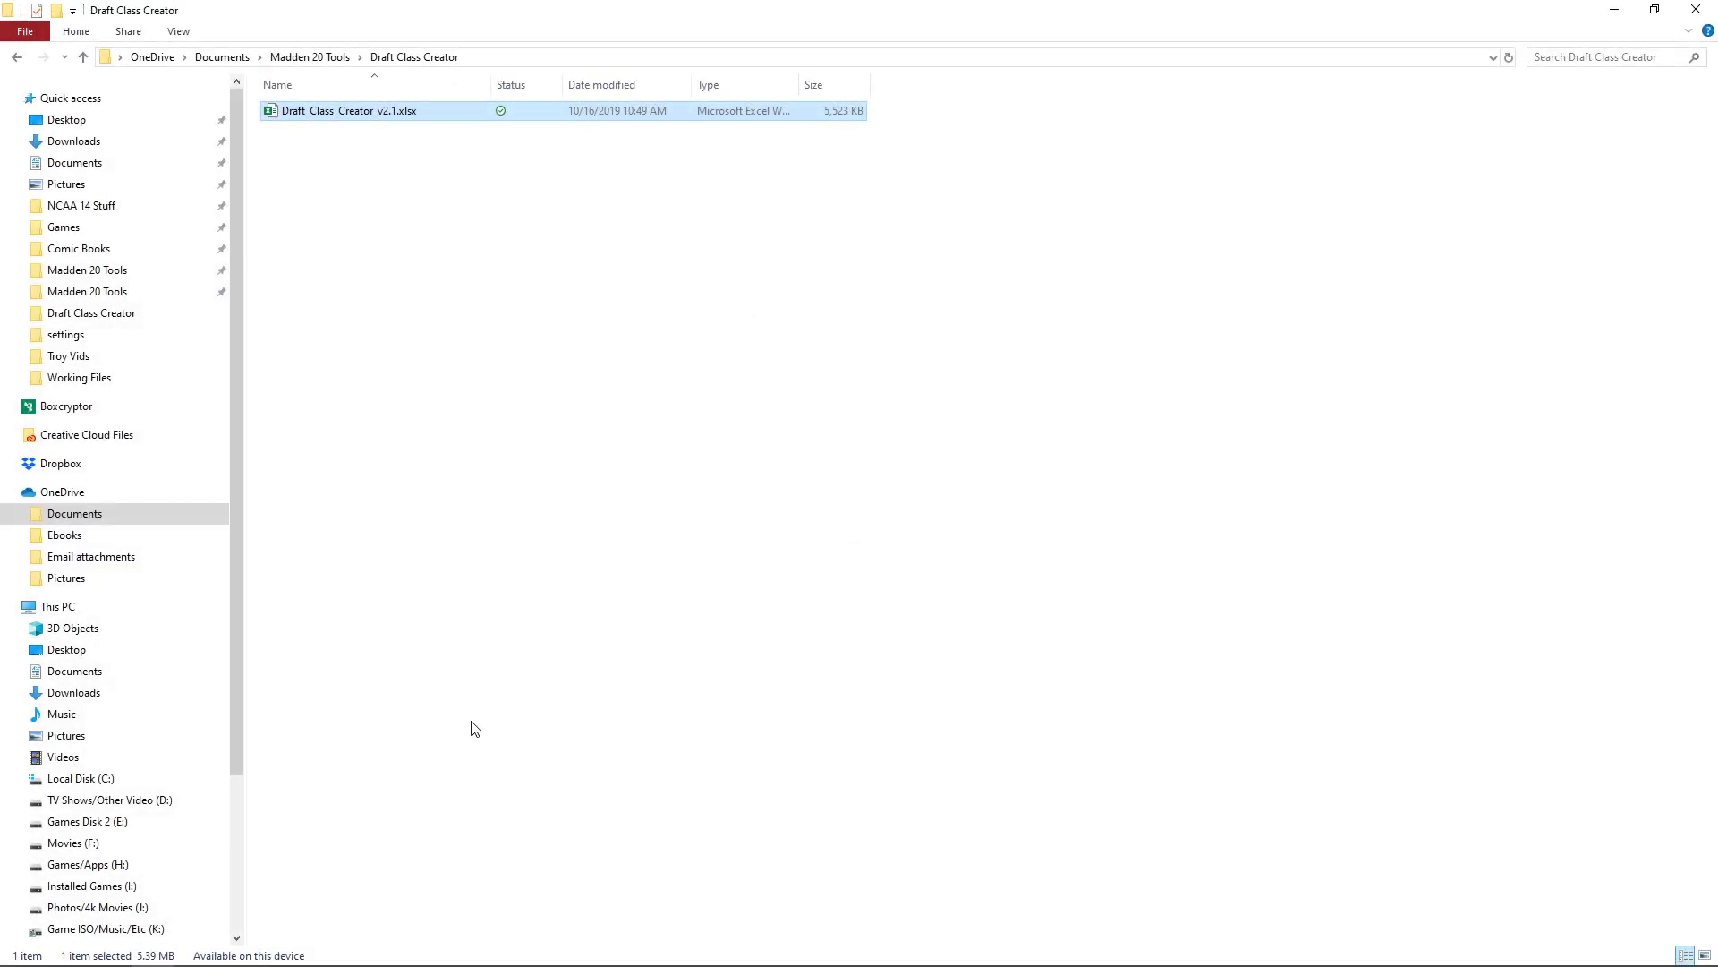
{"action": "left_click", "coordinate": [285, 949]}
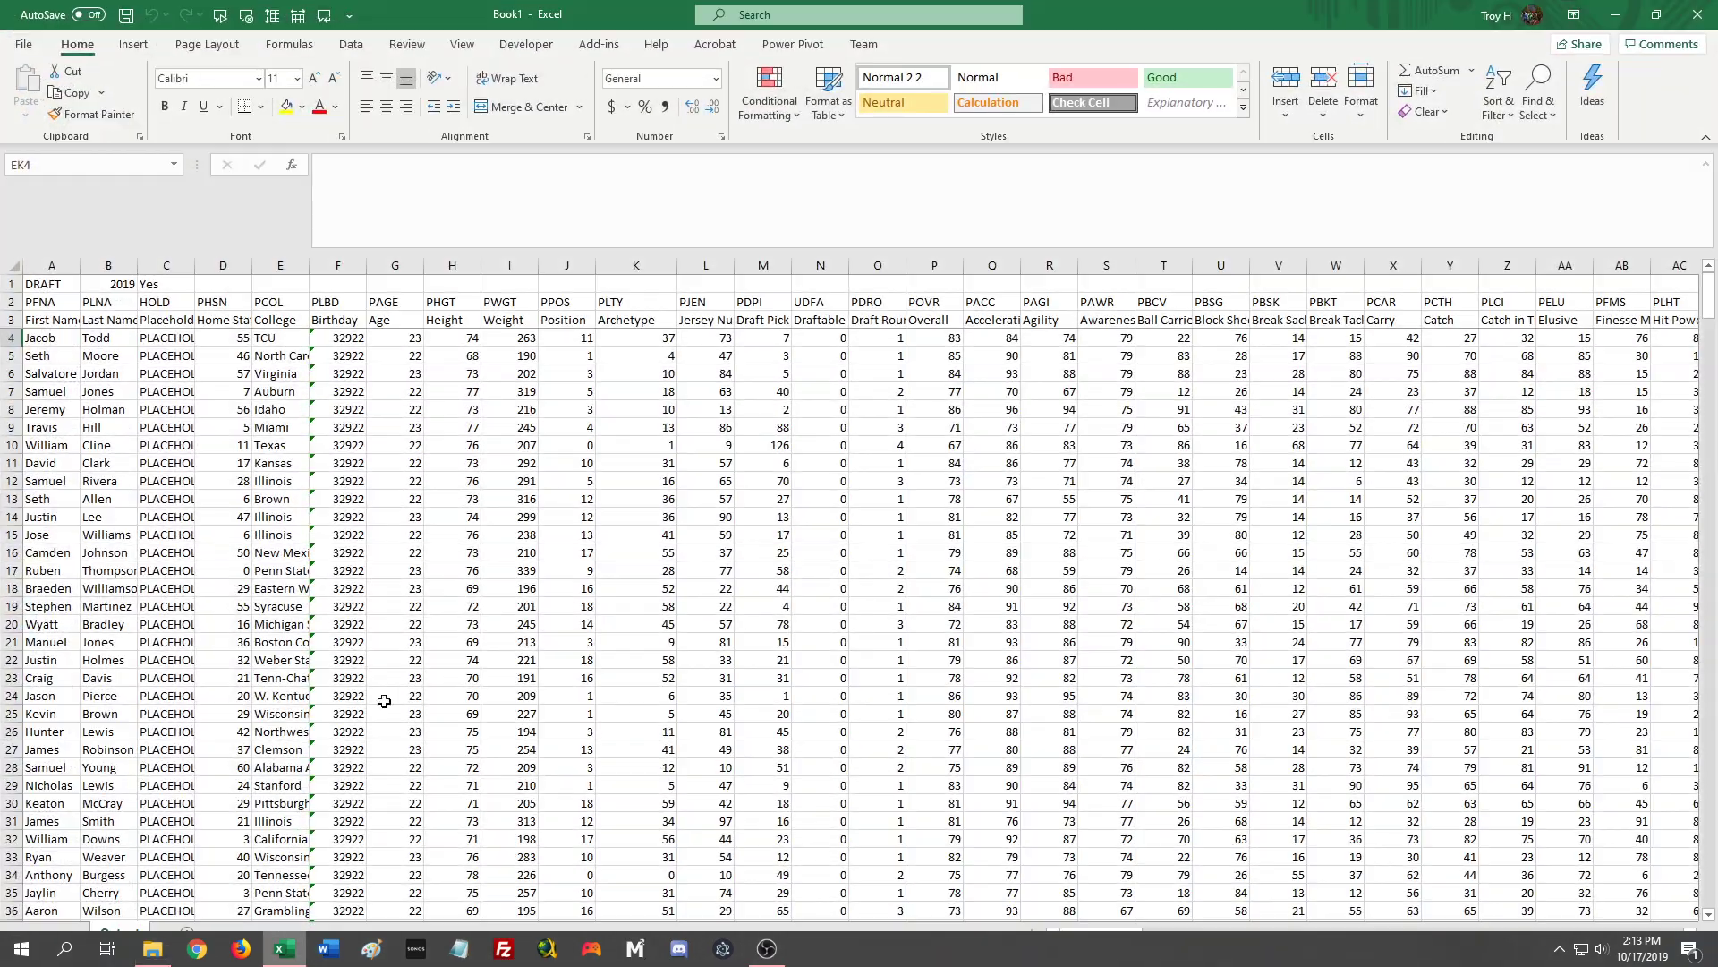
- Save the copied Output sheet as Book1.csv in CSV (Comma delimited) format in the Documents folder and close it
{"action": "left_click", "coordinate": [24, 44]}
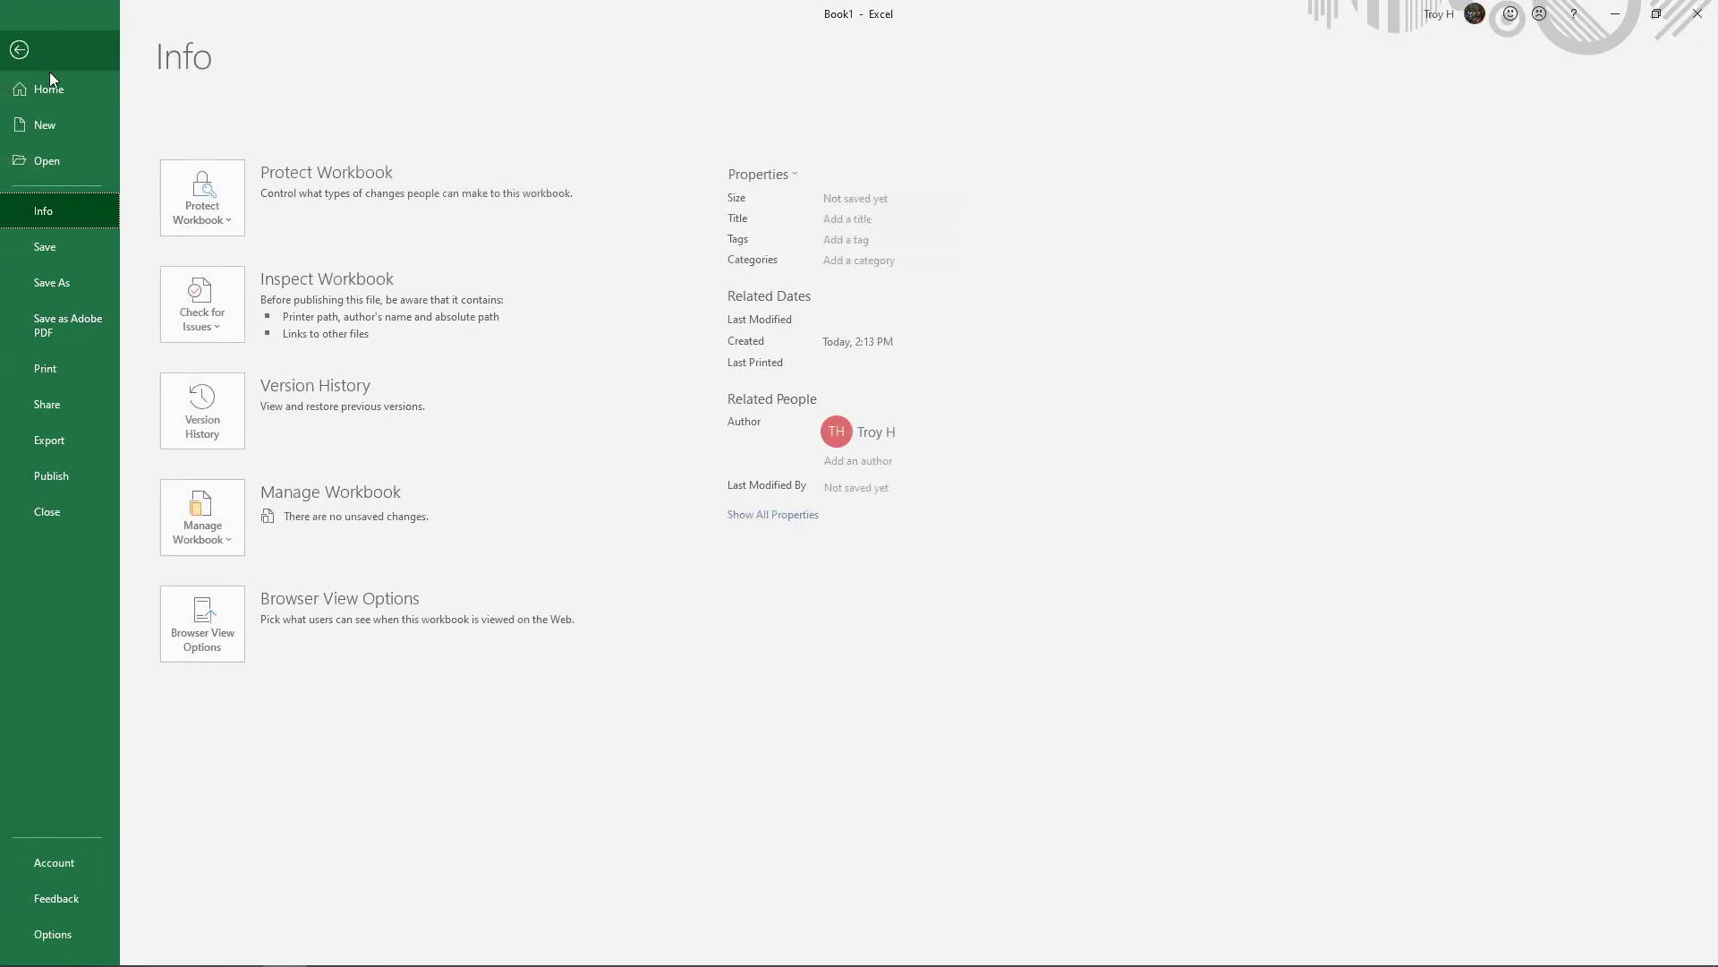
{"action": "left_click", "coordinate": [74, 283]}
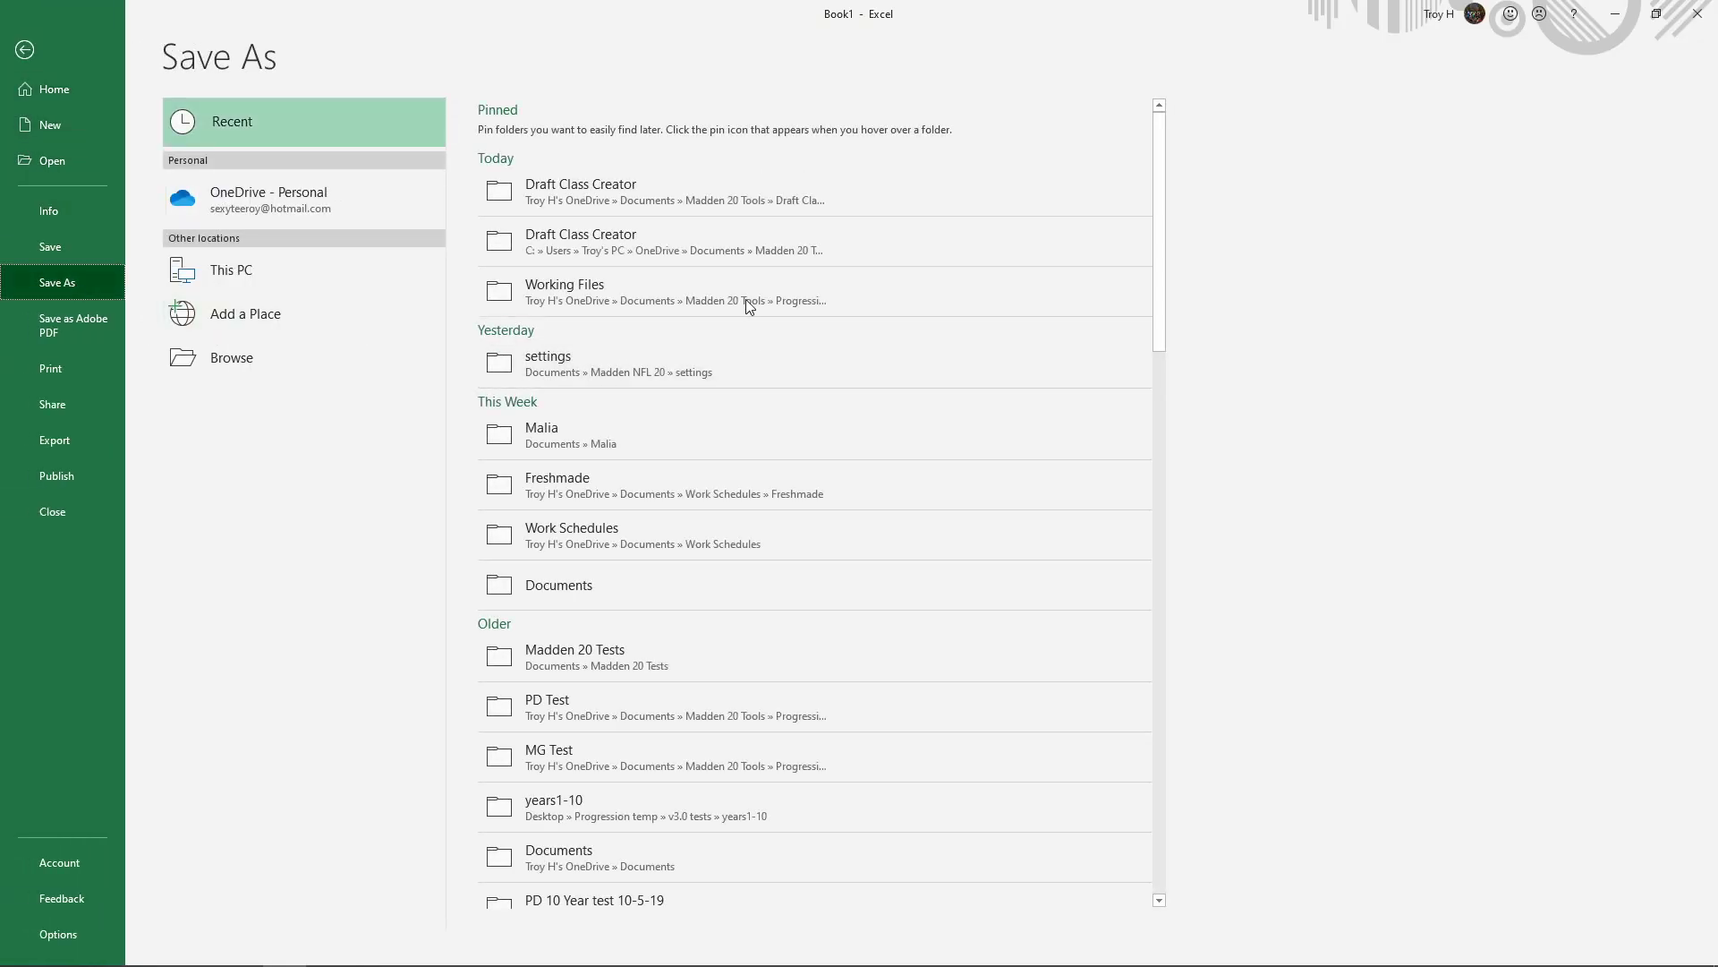
{"action": "left_click", "coordinate": [287, 367]}
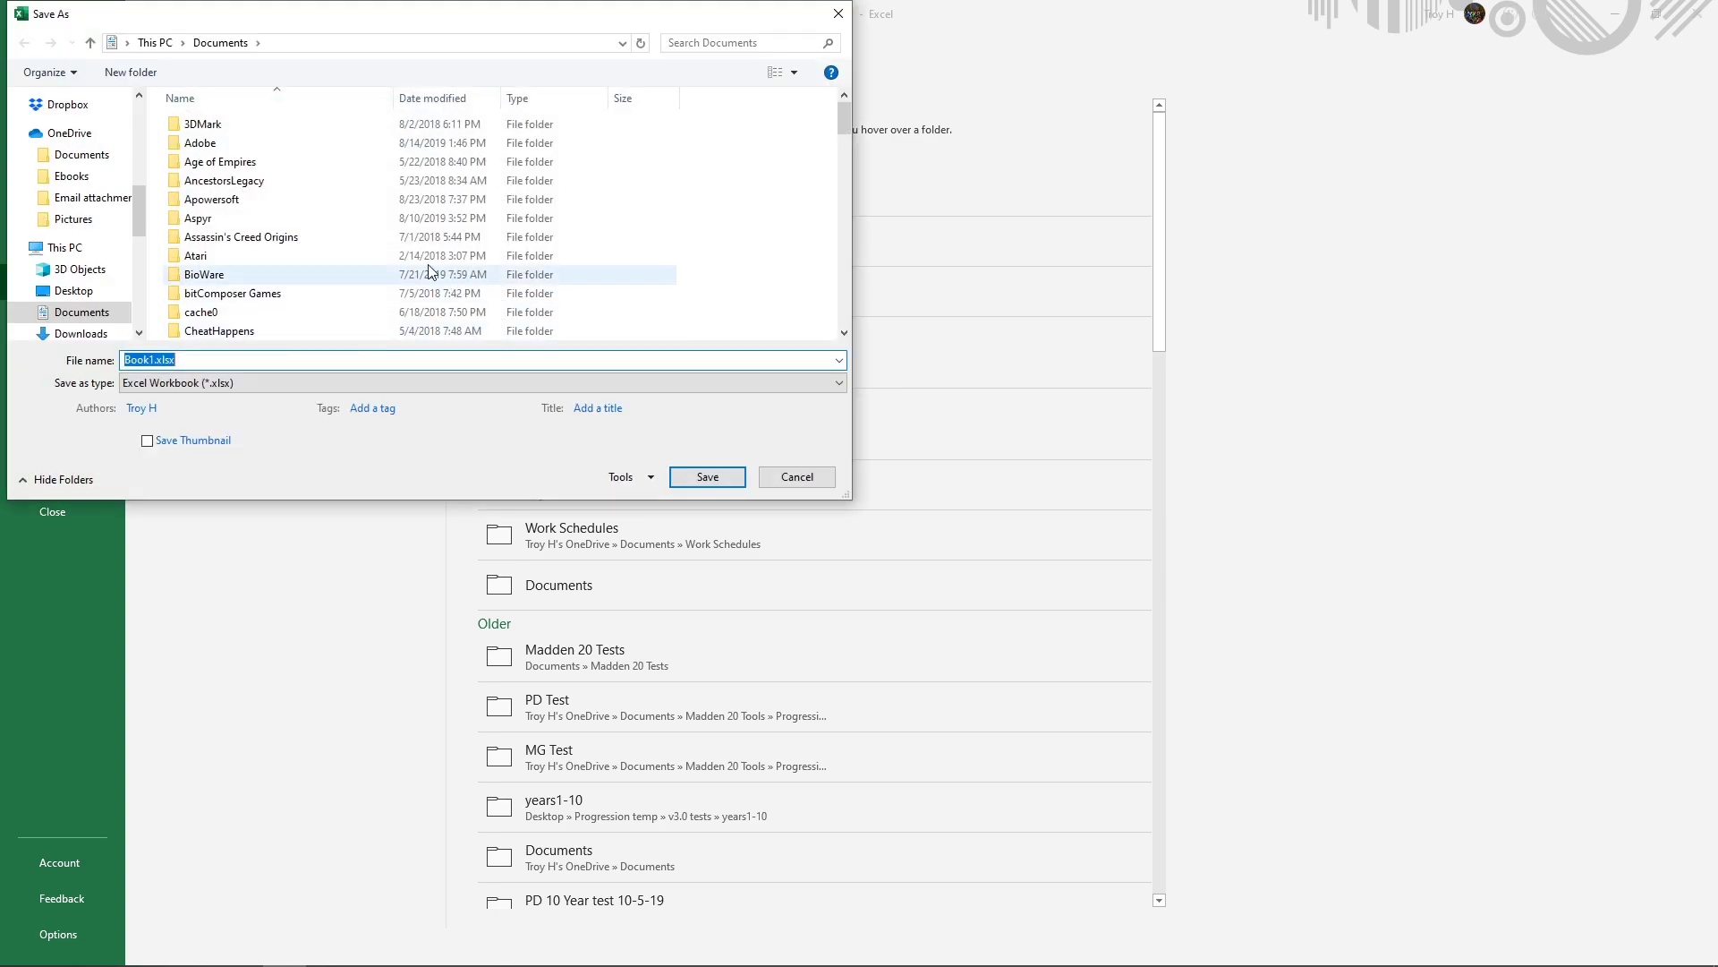
{"action": "left_click", "coordinate": [448, 383]}
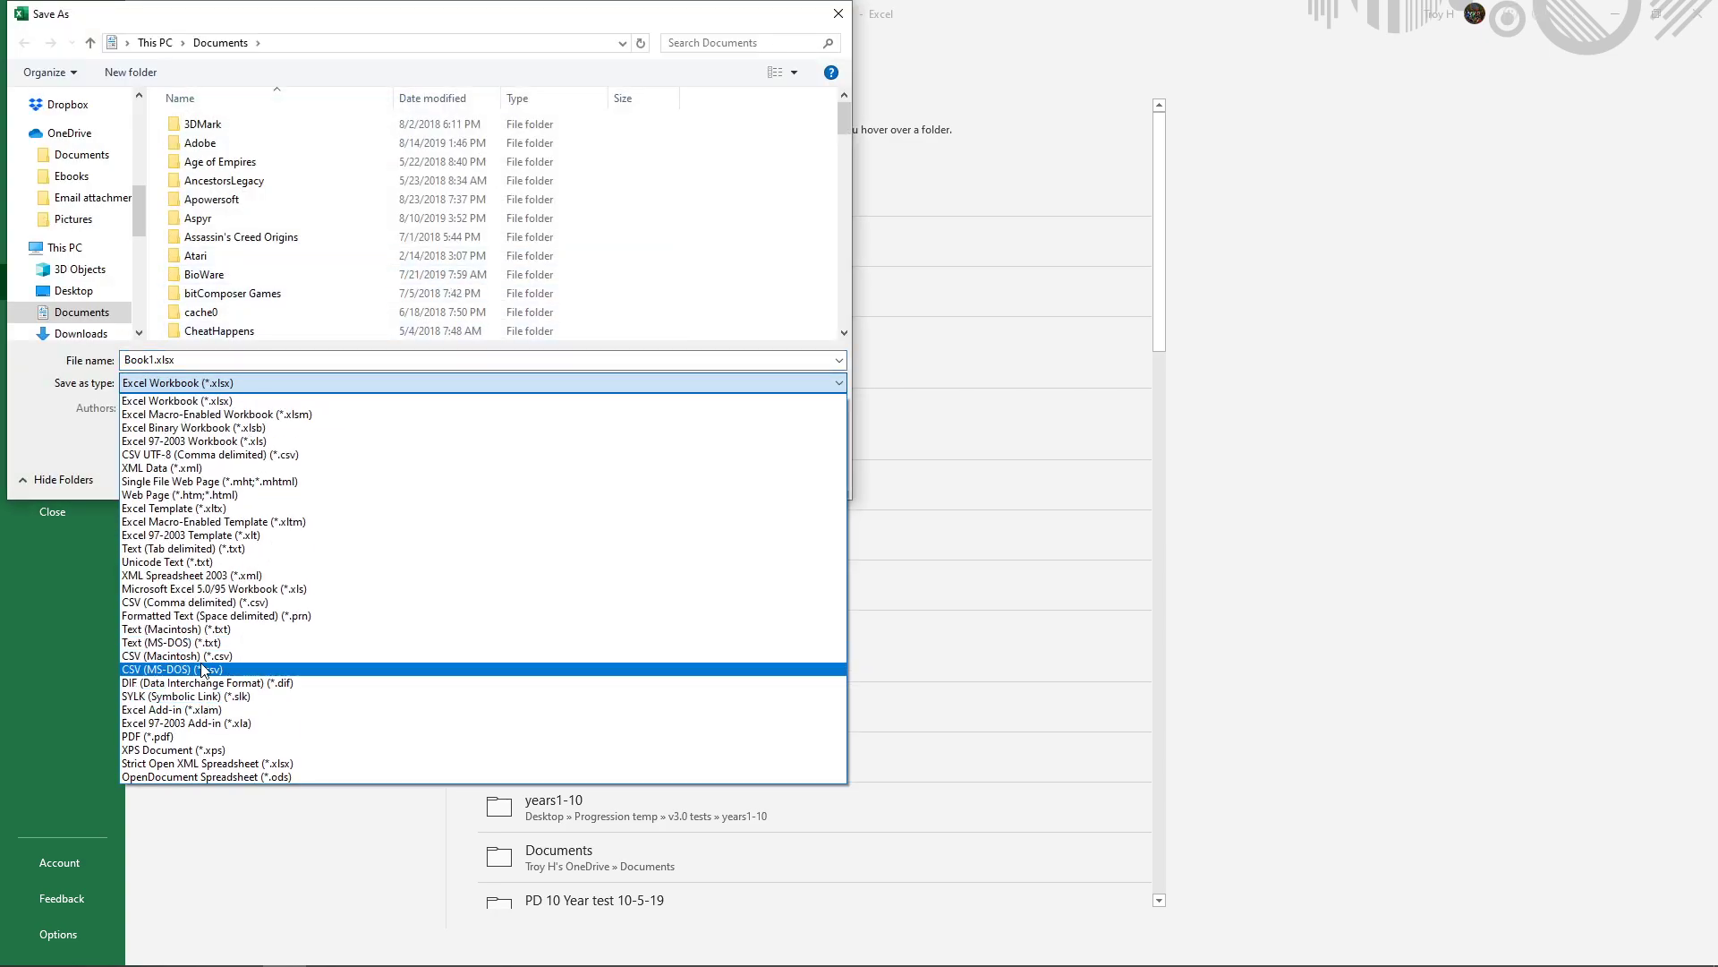
{"action": "left_click", "coordinate": [192, 603]}
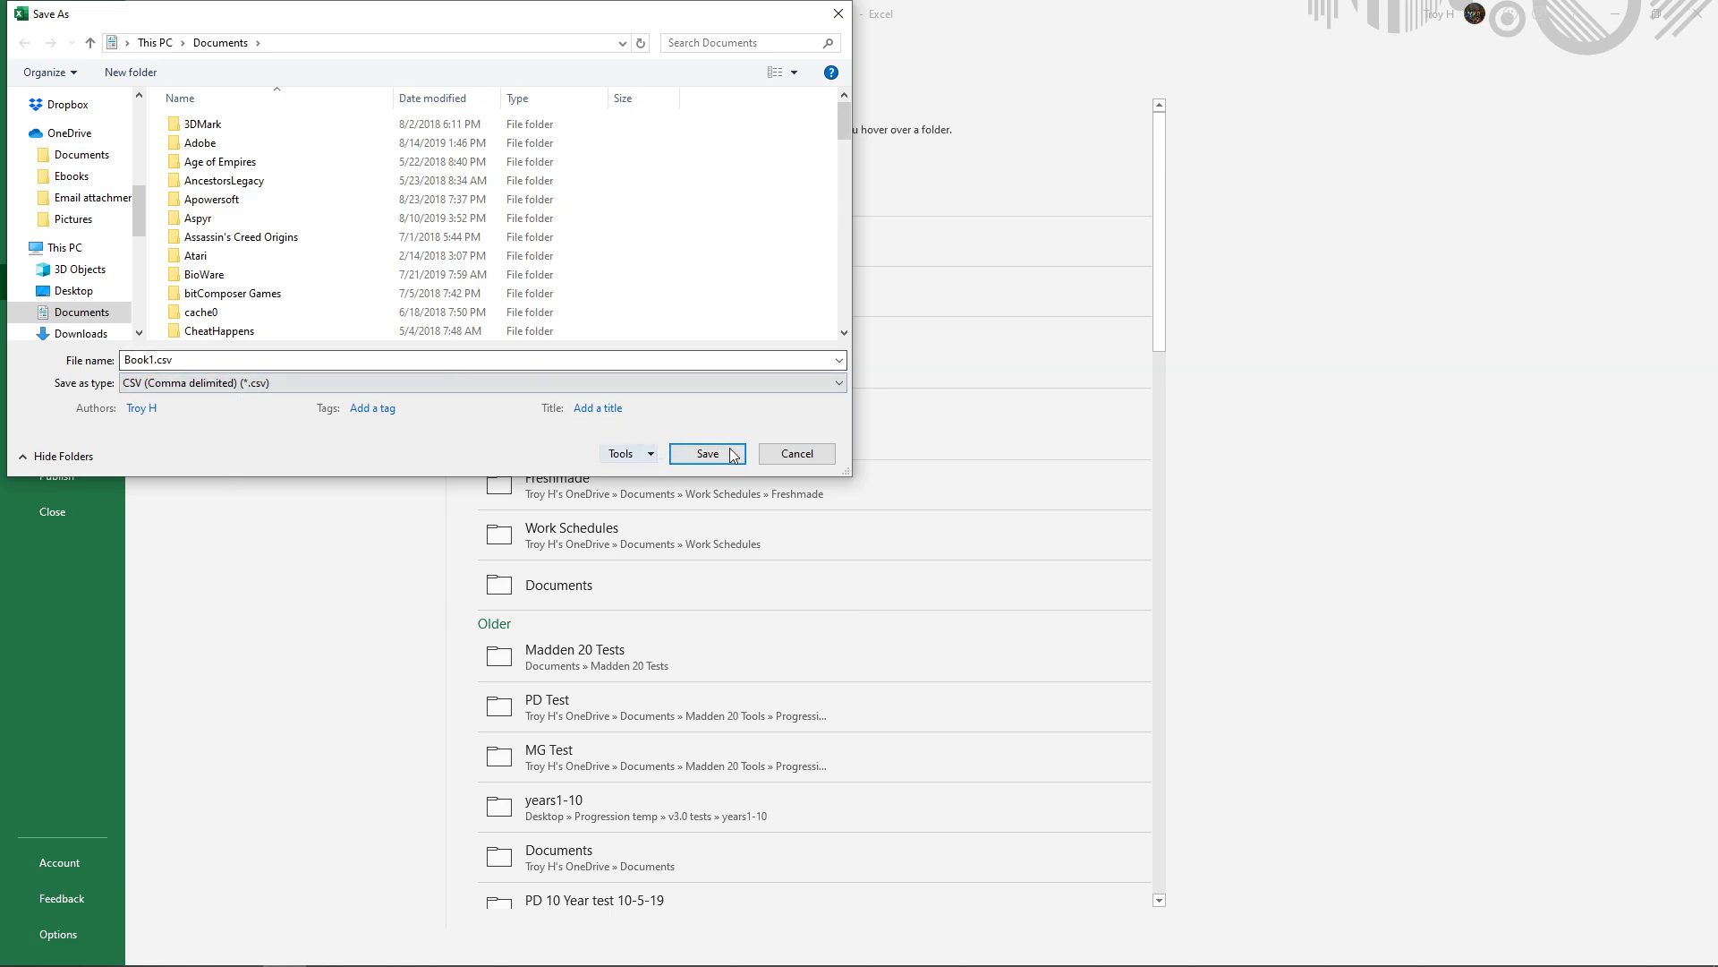
{"action": "left_click_drag", "start_coordinate": [844, 116], "coordinate": [851, 368]}
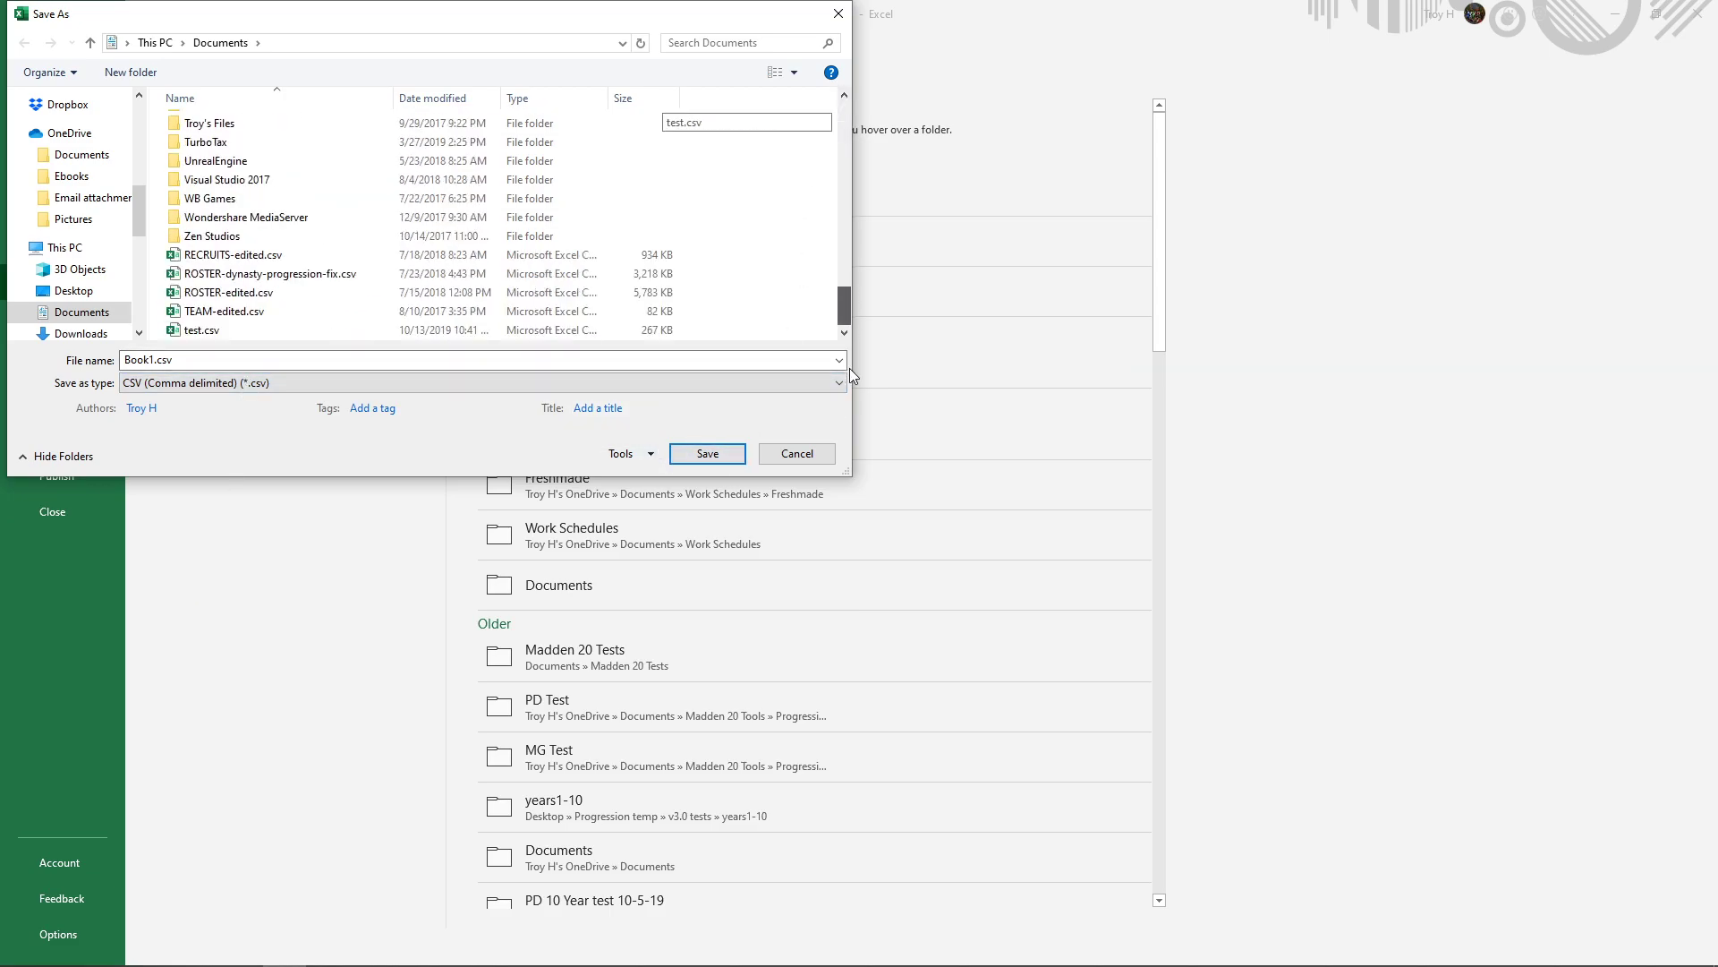
{"action": "left_click", "coordinate": [707, 453]}
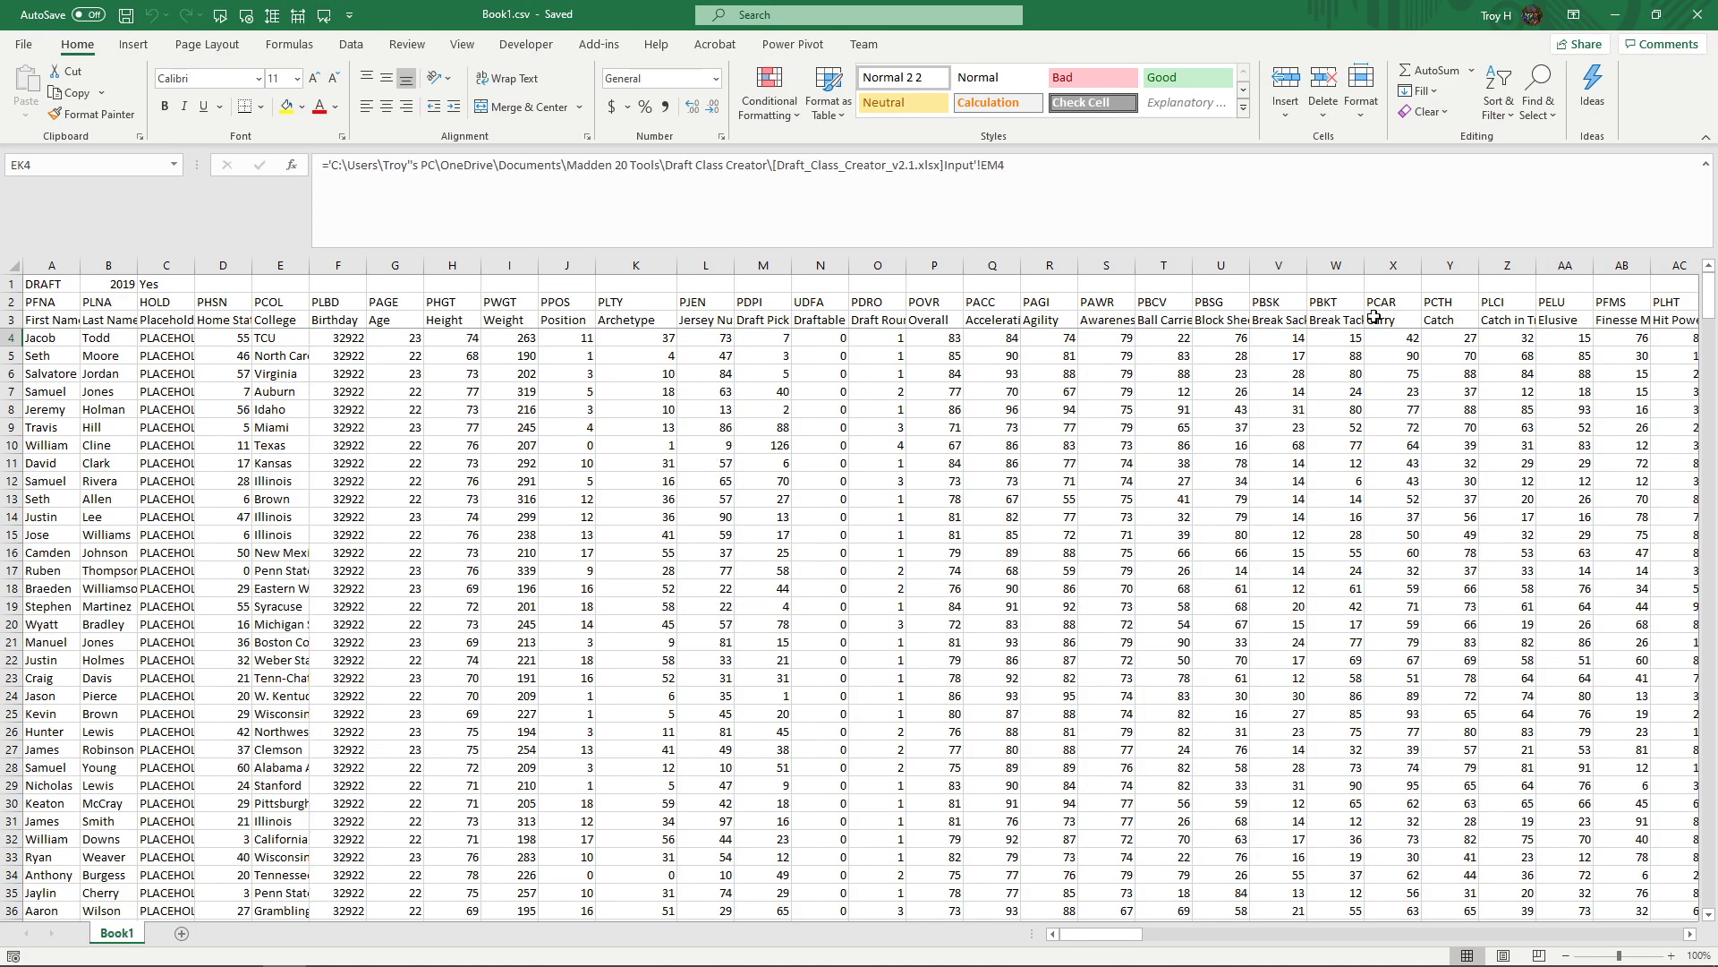
{"action": "left_click", "coordinate": [1697, 16]}
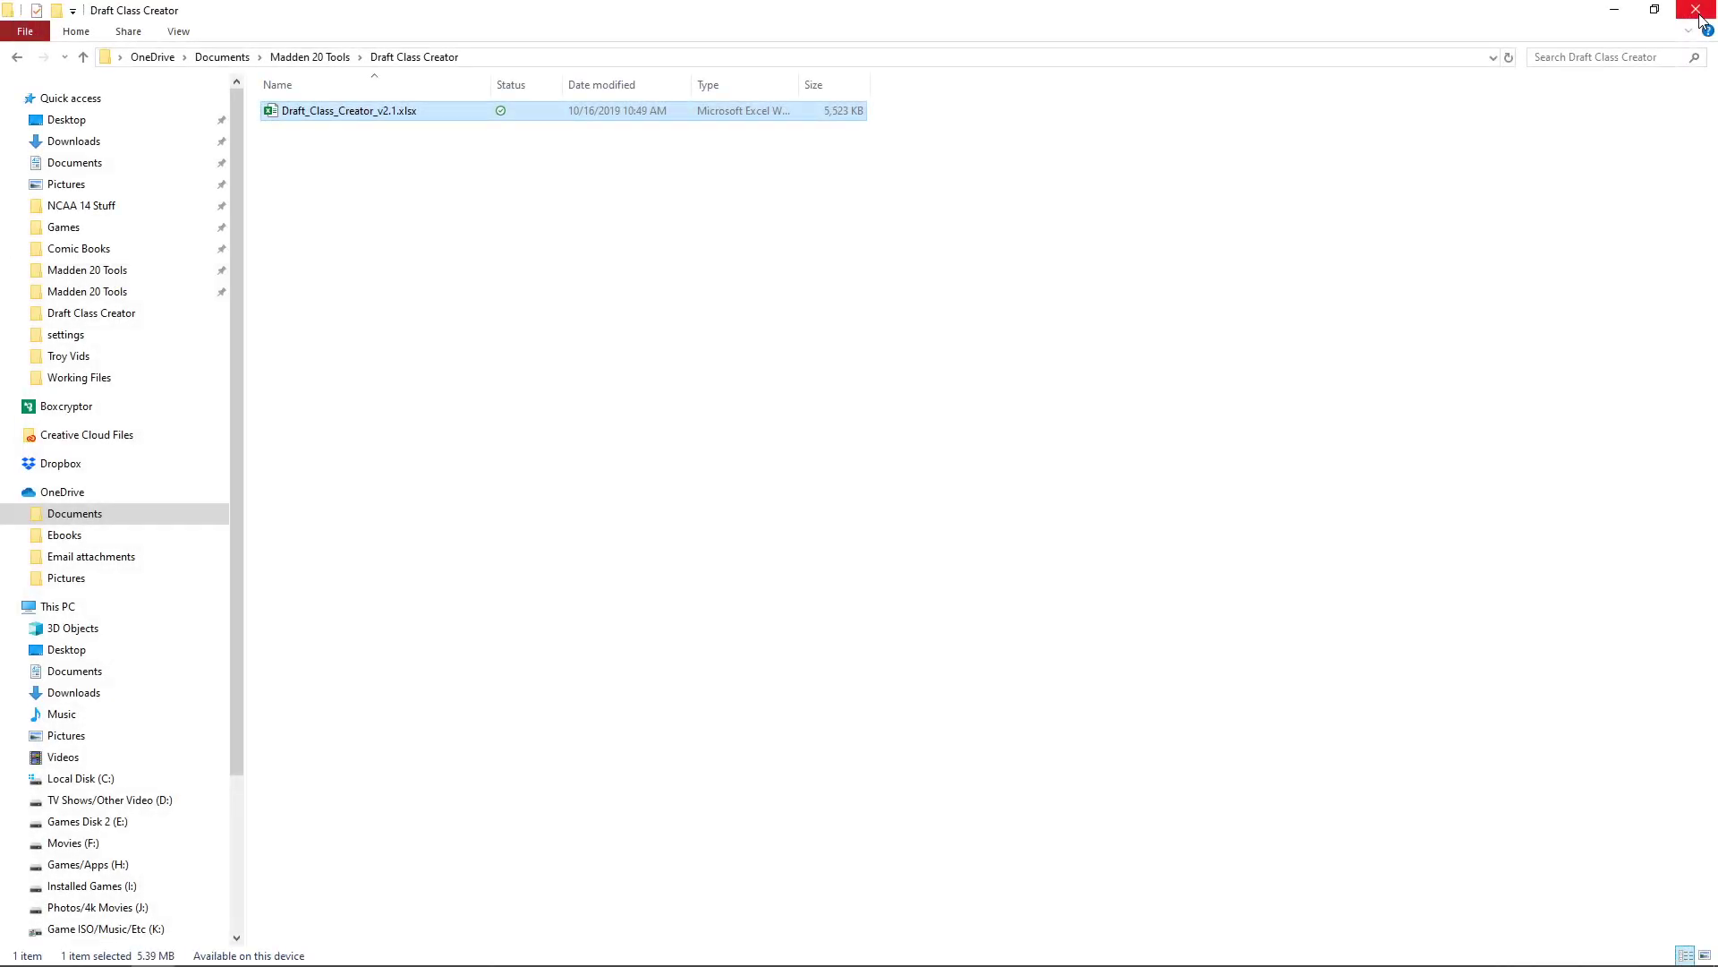
- Open Scouting Tool.xlsm from the Working Files folder inside Progression Tools in the Madden 20 Tools folder
{"action": "left_click", "coordinate": [1622, 9]}
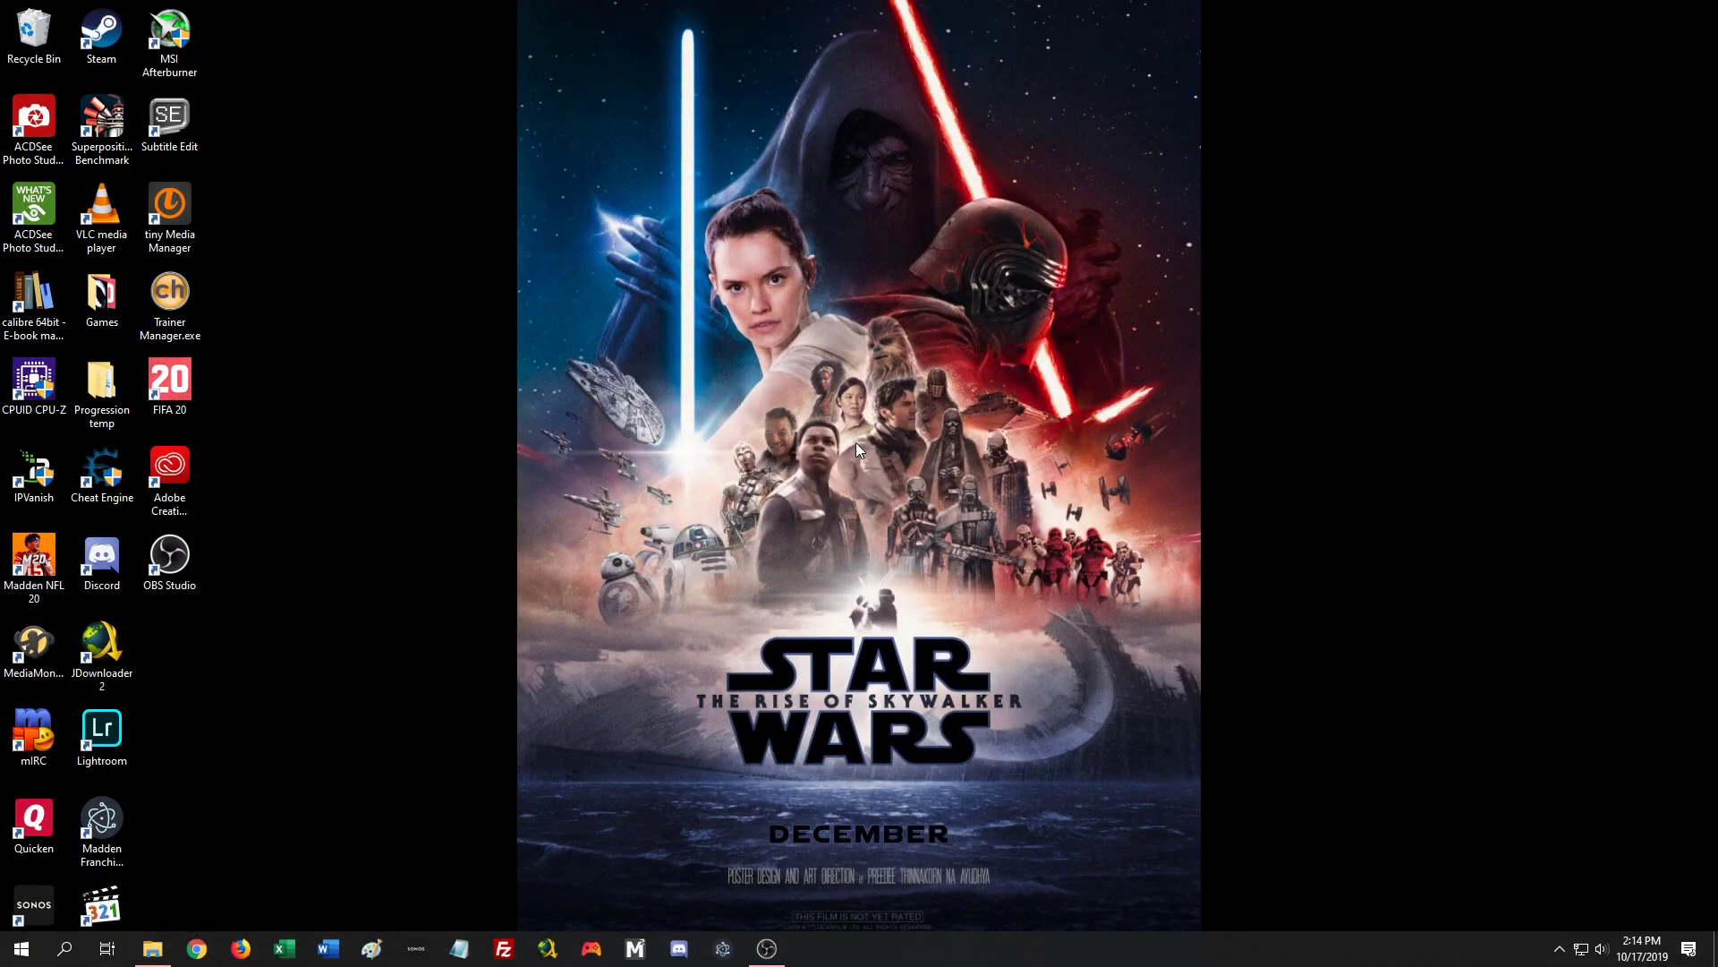
{"action": "left_click", "coordinate": [152, 948]}
{"action": "key", "text": "alt+Up"}
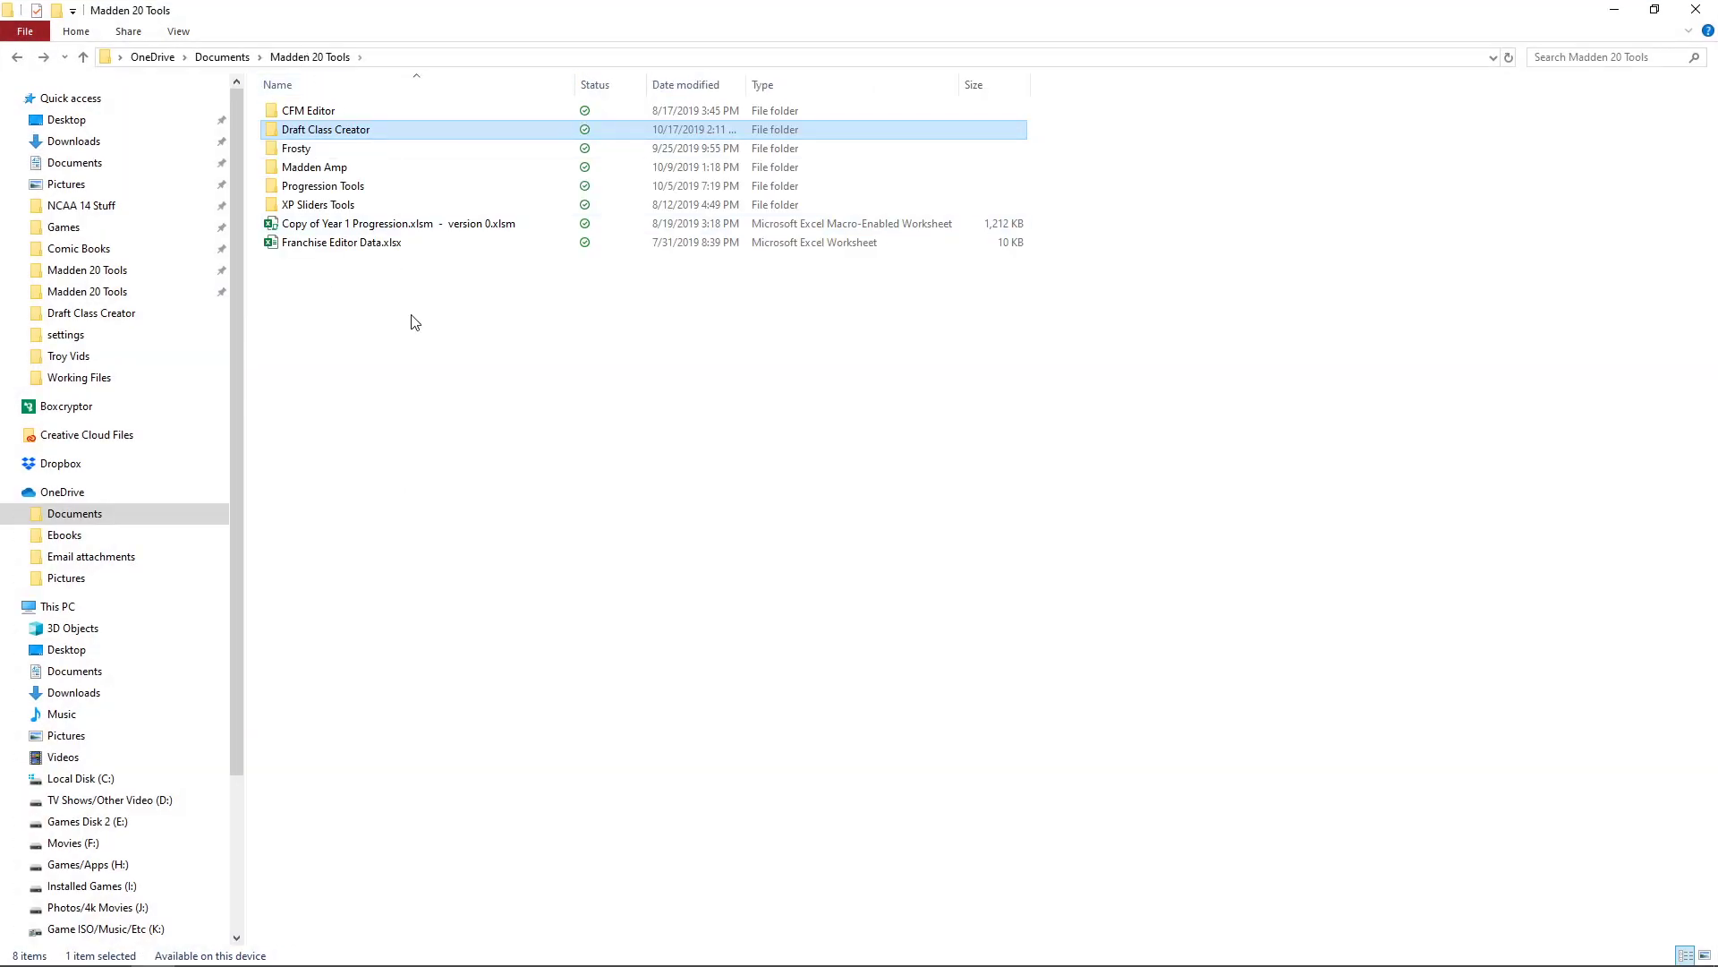
{"action": "double_click", "coordinate": [344, 185]}
{"action": "double_click", "coordinate": [352, 231]}
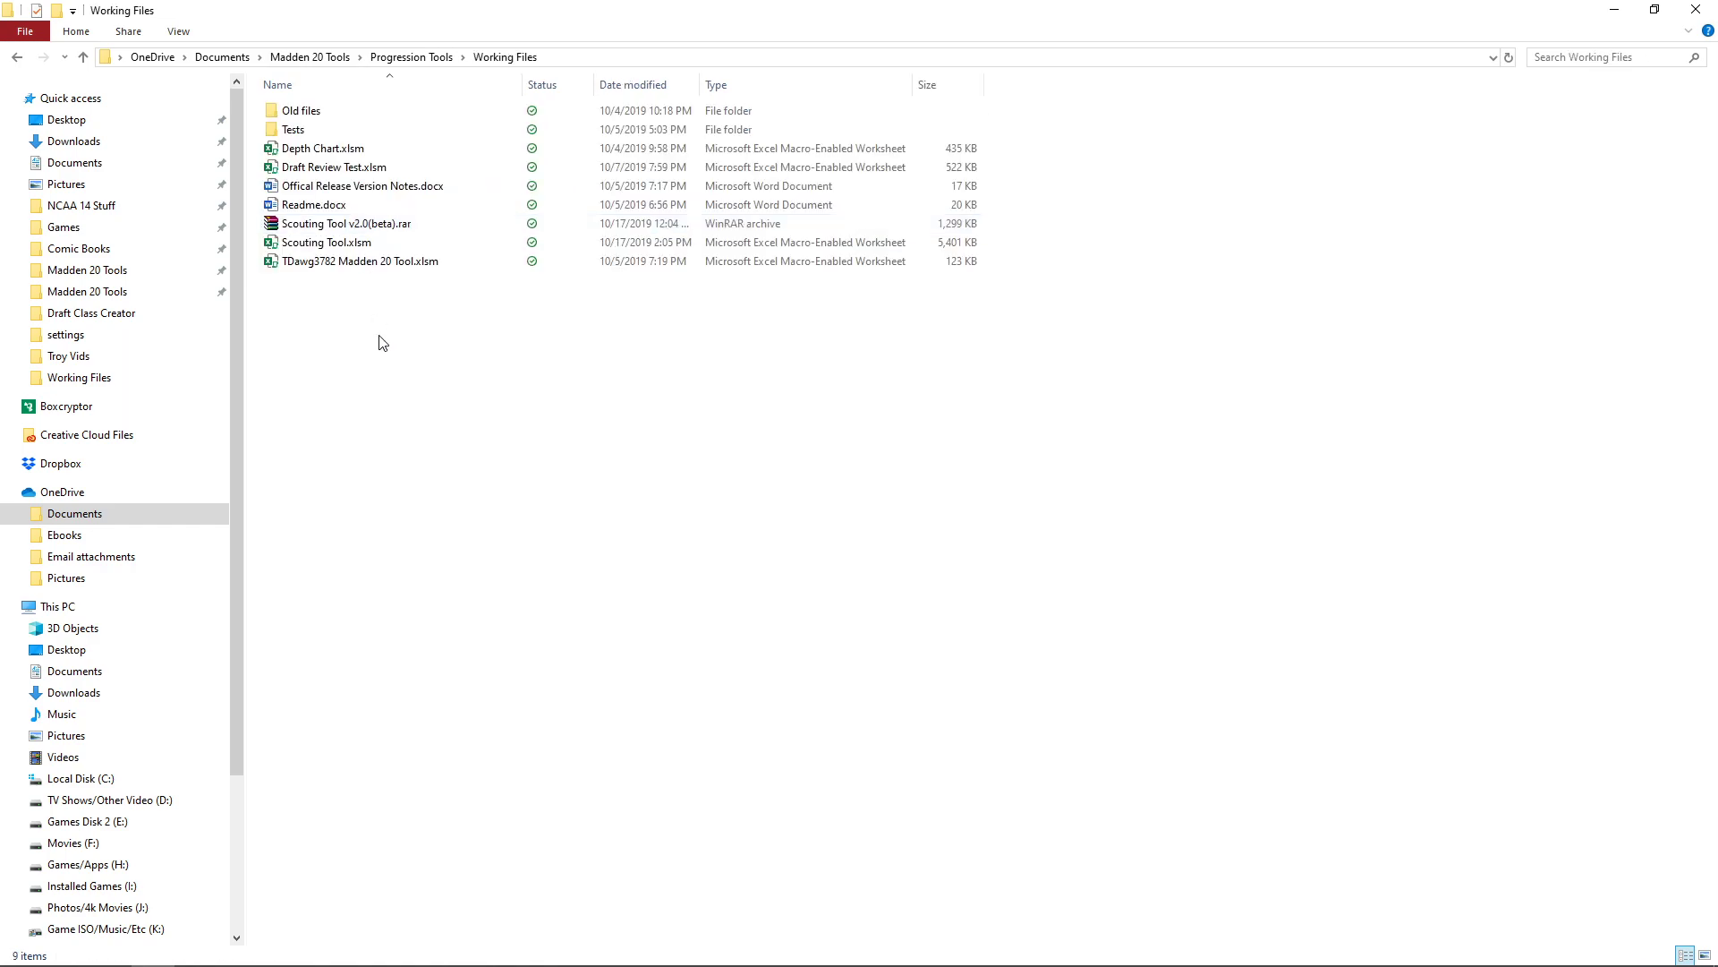
{"action": "double_click", "coordinate": [376, 240]}
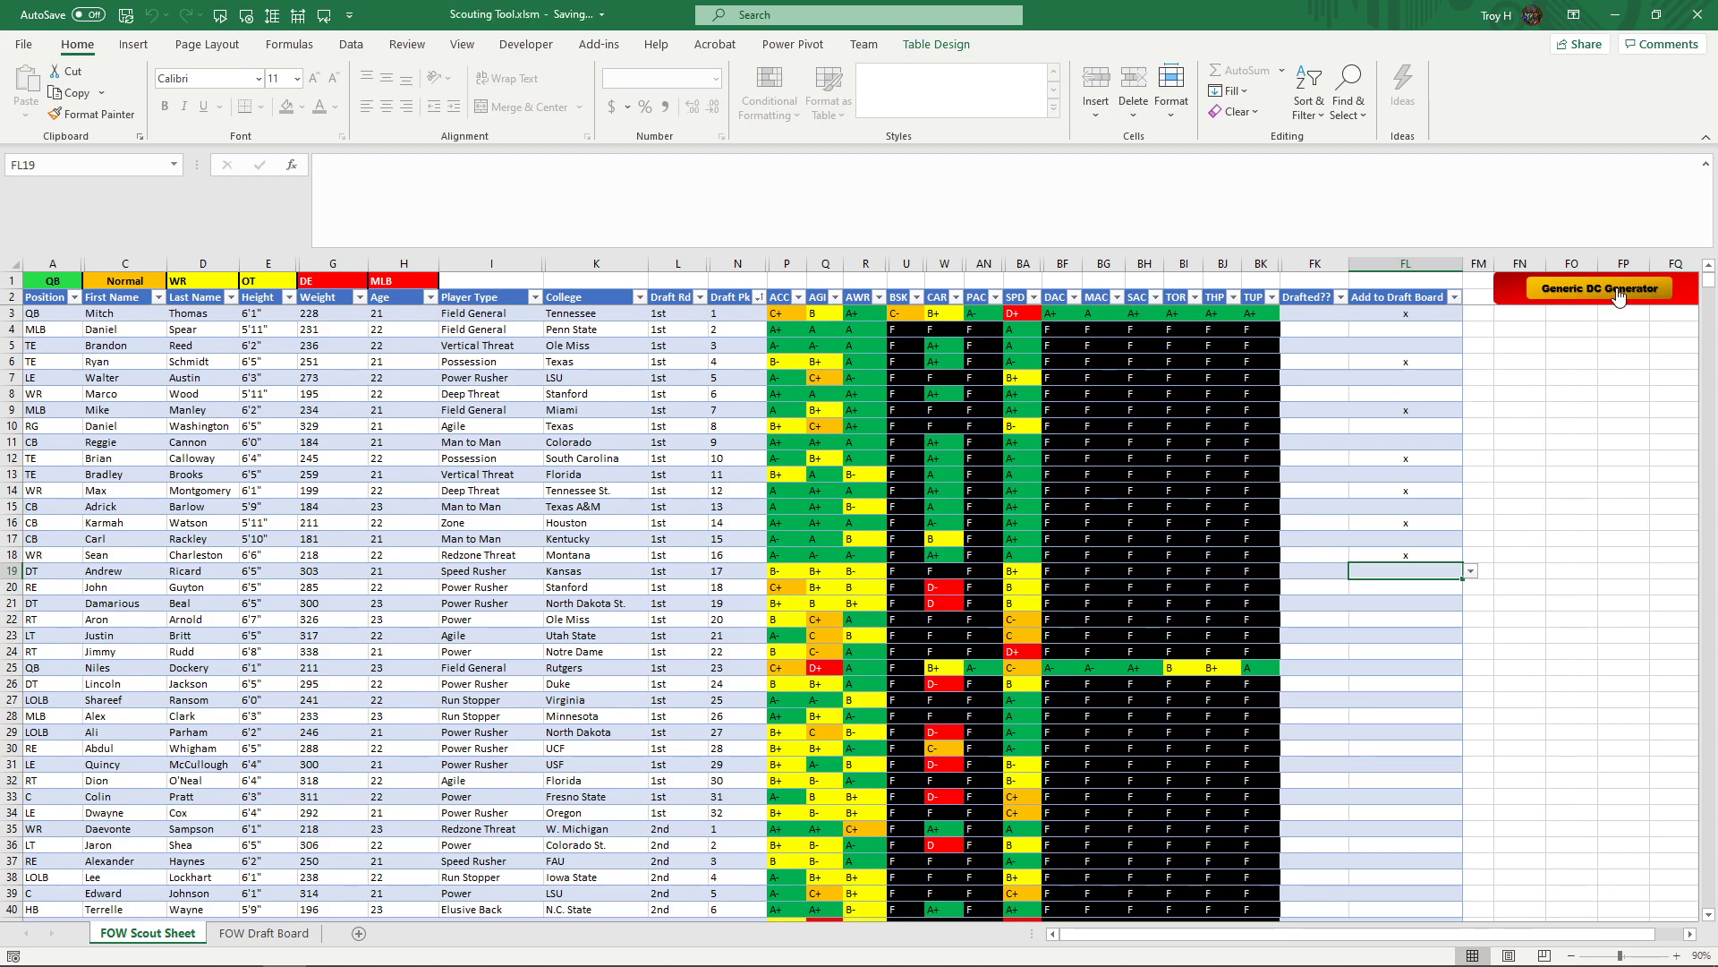
- Run the Generic DC Generator and load Book1.csv from the Documents folder into the FOW Scout Sheet
{"action": "left_click", "coordinate": [1618, 290]}
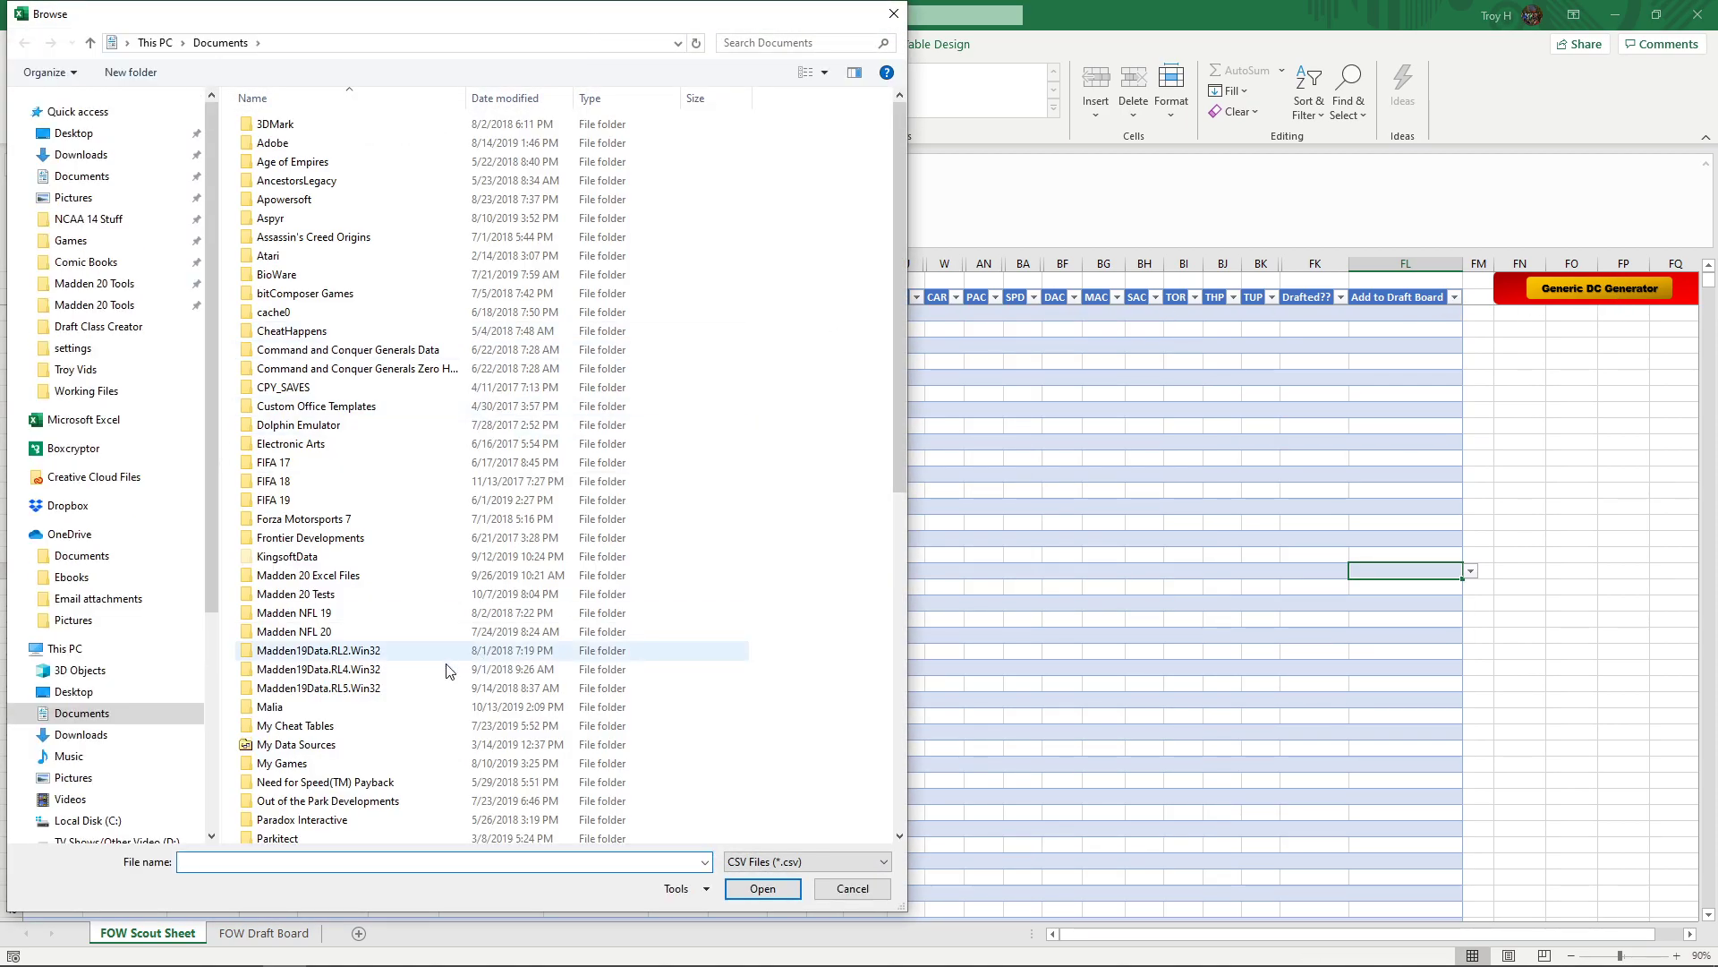
{"action": "mouse_move", "coordinate": [453, 18]}
{"action": "left_mouse_down"}
{"action": "mouse_move", "coordinate": [1021, 298]}
{"action": "mouse_move", "coordinate": [529, 43]}
{"action": "mouse_move", "coordinate": [433, 26]}
{"action": "mouse_move", "coordinate": [805, 184]}
{"action": "mouse_move", "coordinate": [1132, 60]}
{"action": "mouse_move", "coordinate": [467, 27]}
{"action": "left_mouse_up"}
{"action": "scroll", "coordinate": [729, 537], "scroll_direction": "down", "scroll_amount": 6}
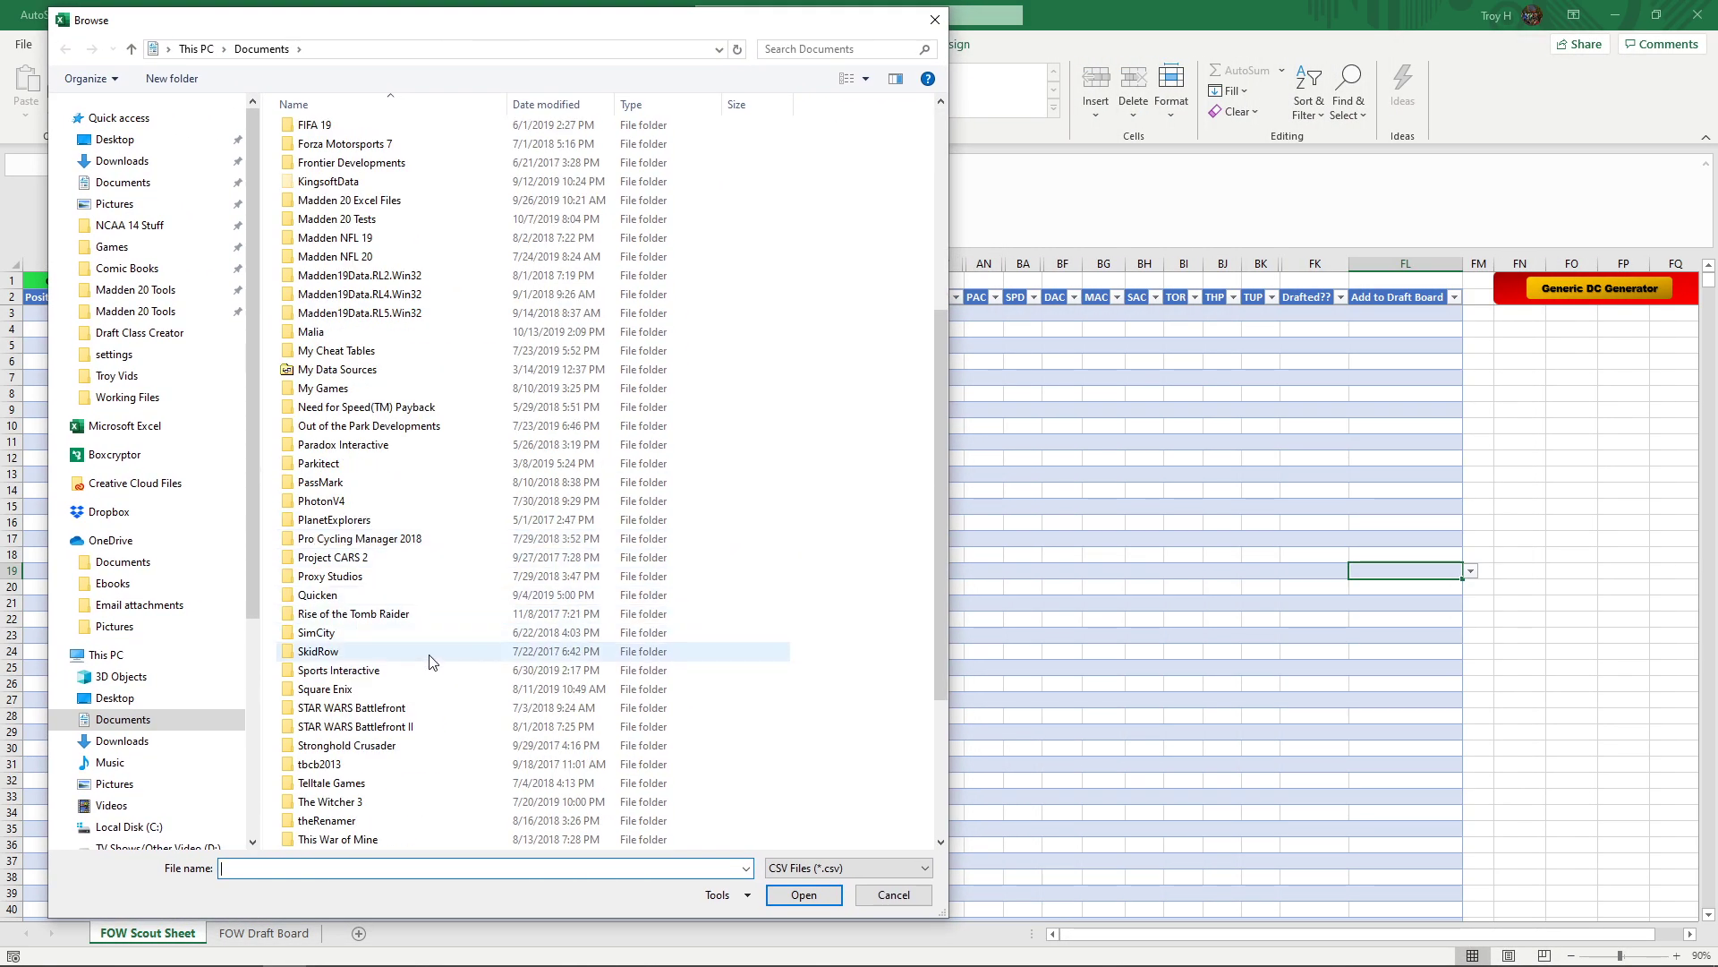
{"action": "scroll", "coordinate": [428, 658], "scroll_direction": "down", "scroll_amount": 5}
{"action": "double_click", "coordinate": [430, 746]}
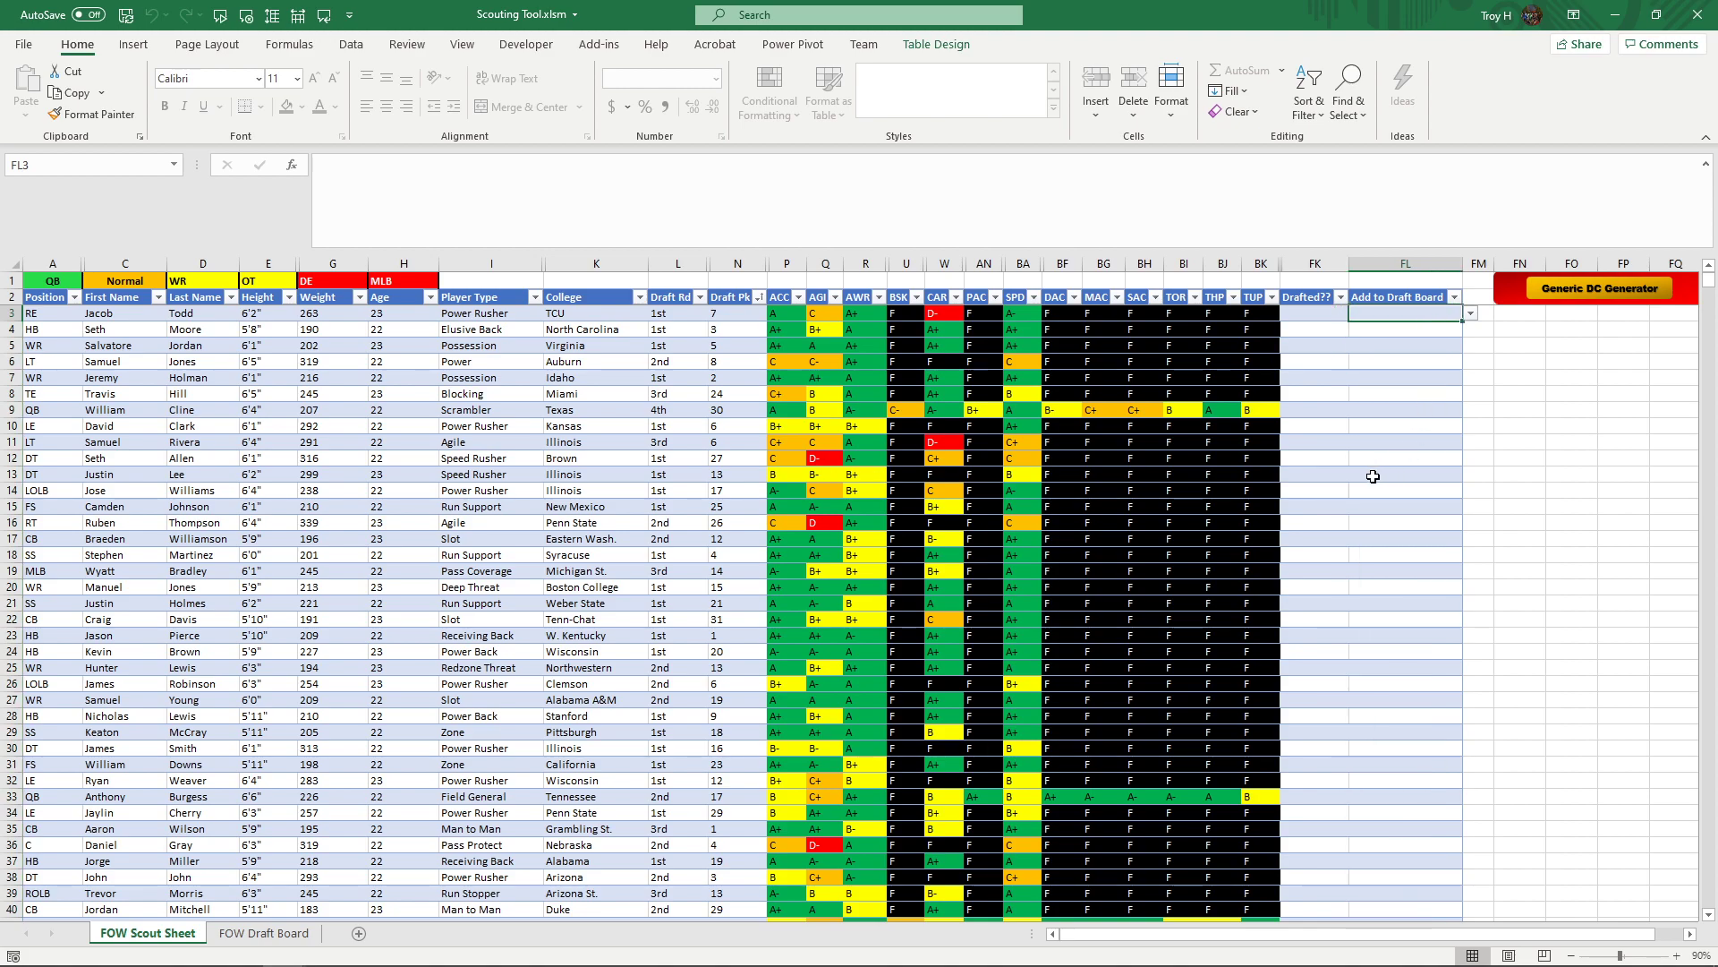
{"action": "left_click", "coordinate": [1323, 326]}
{"action": "type", "text": "x"}
{"action": "key", "text": "Return"}
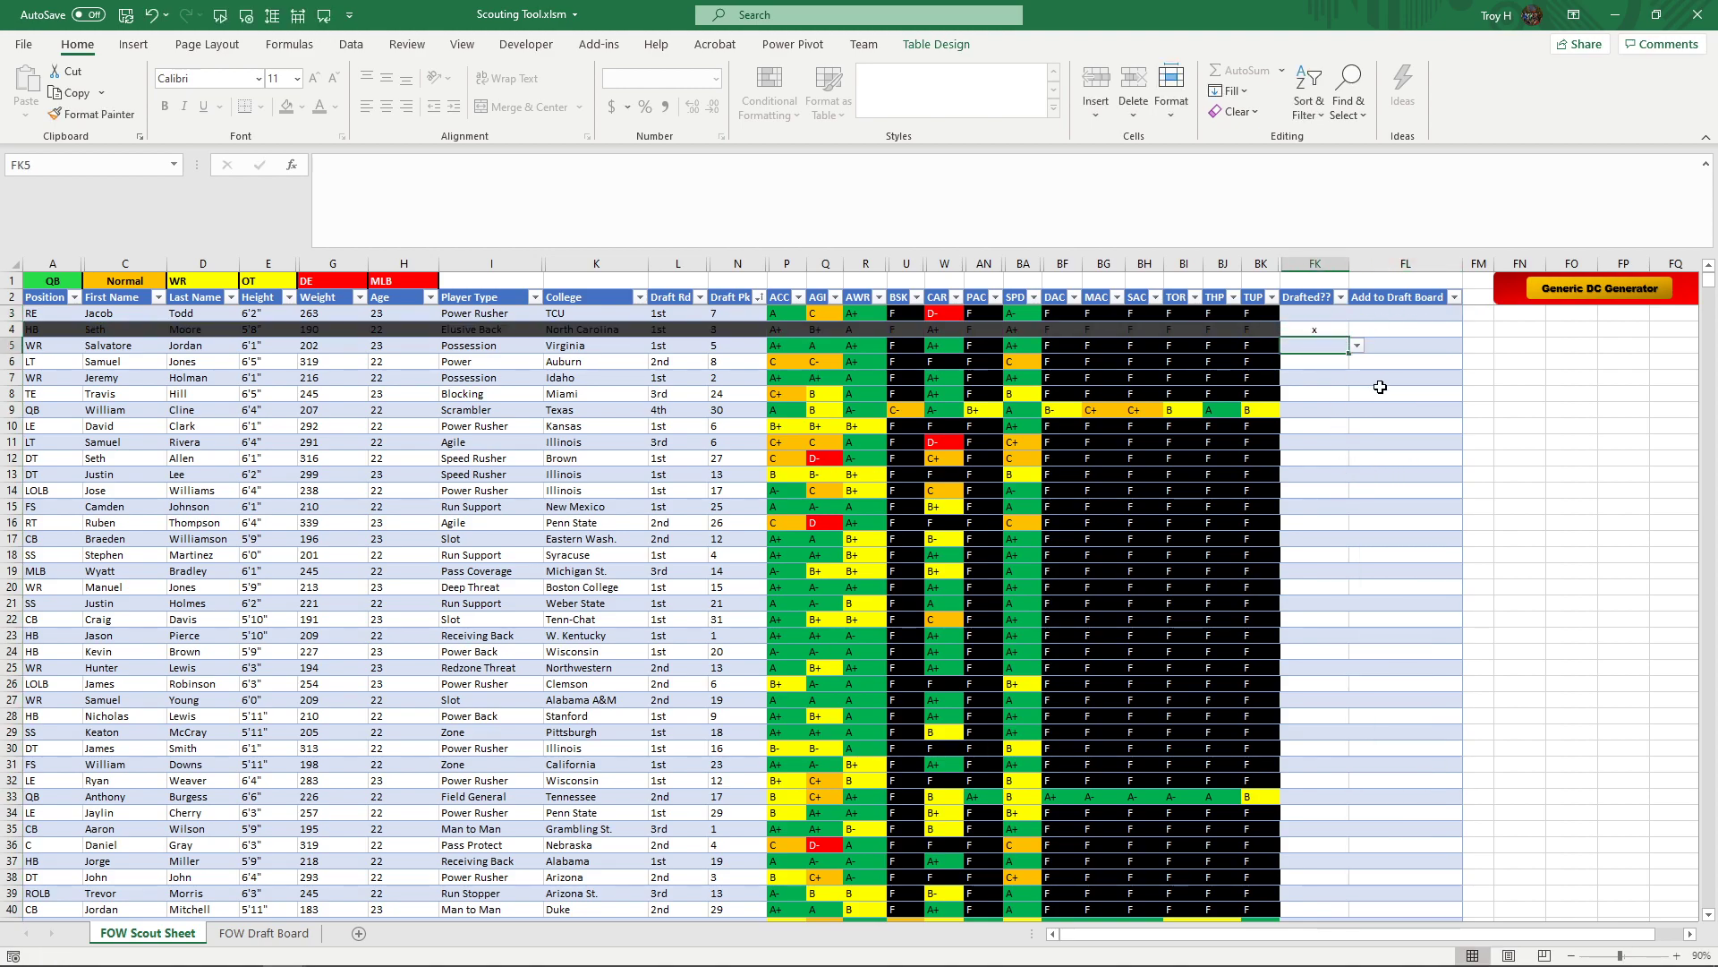
{"action": "type", "text": "x"}
{"action": "key", "text": "Return"}
{"action": "key", "text": "Up"}
{"action": "key", "text": "shift+Up"}
{"action": "key", "text": "Delete"}
- Mark rows 5 to 8 and 10 to 16 with x under Add to Draft Board and populate the FOW Draft Board
{"action": "key", "text": "Right"}
{"action": "type", "text": "x x x x  x x x x x"}
{"action": "key", "text": "Return"}
{"action": "type", "text": "x"}
{"action": "key", "text": "Return"}
{"action": "type", "text": "x"}
{"action": "key", "text": "Return"}
{"action": "left_click", "coordinate": [264, 933]}
{"action": "left_click", "coordinate": [1473, 288]}
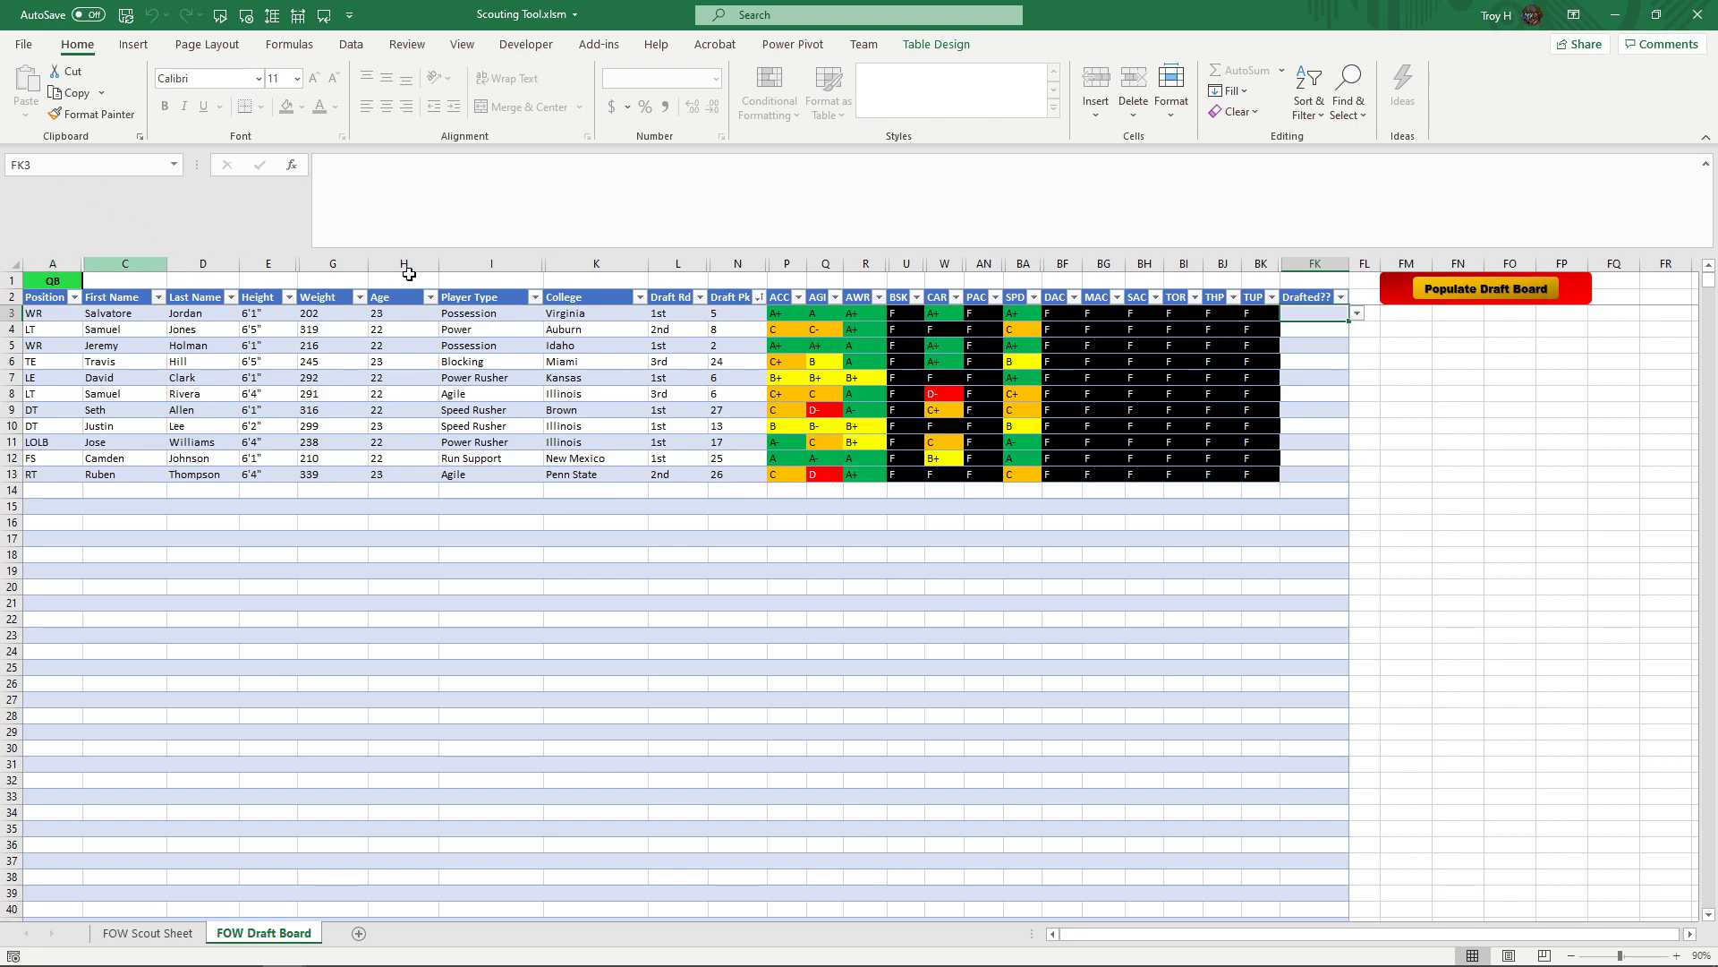
- Clear the Add to Draft Board marks in cells FL5 to FL16 of the FOW Scout Sheet
{"action": "left_click", "coordinate": [148, 934]}
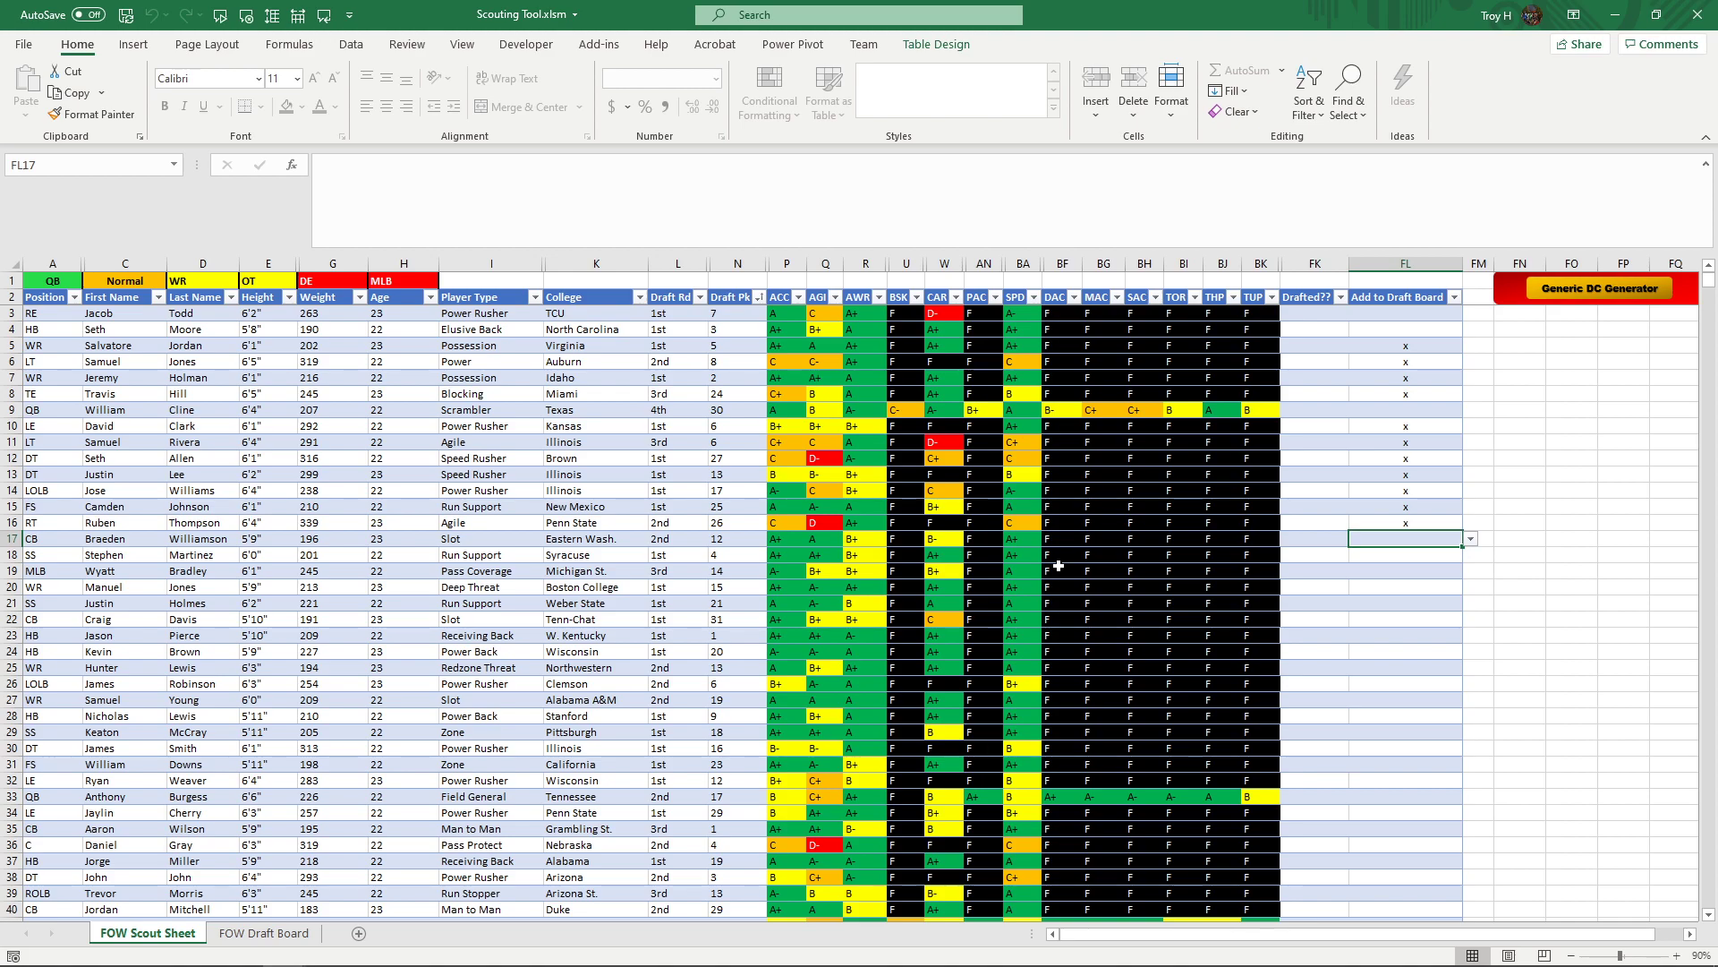
{"action": "left_click_drag", "start_coordinate": [1406, 345], "coordinate": [1407, 522]}
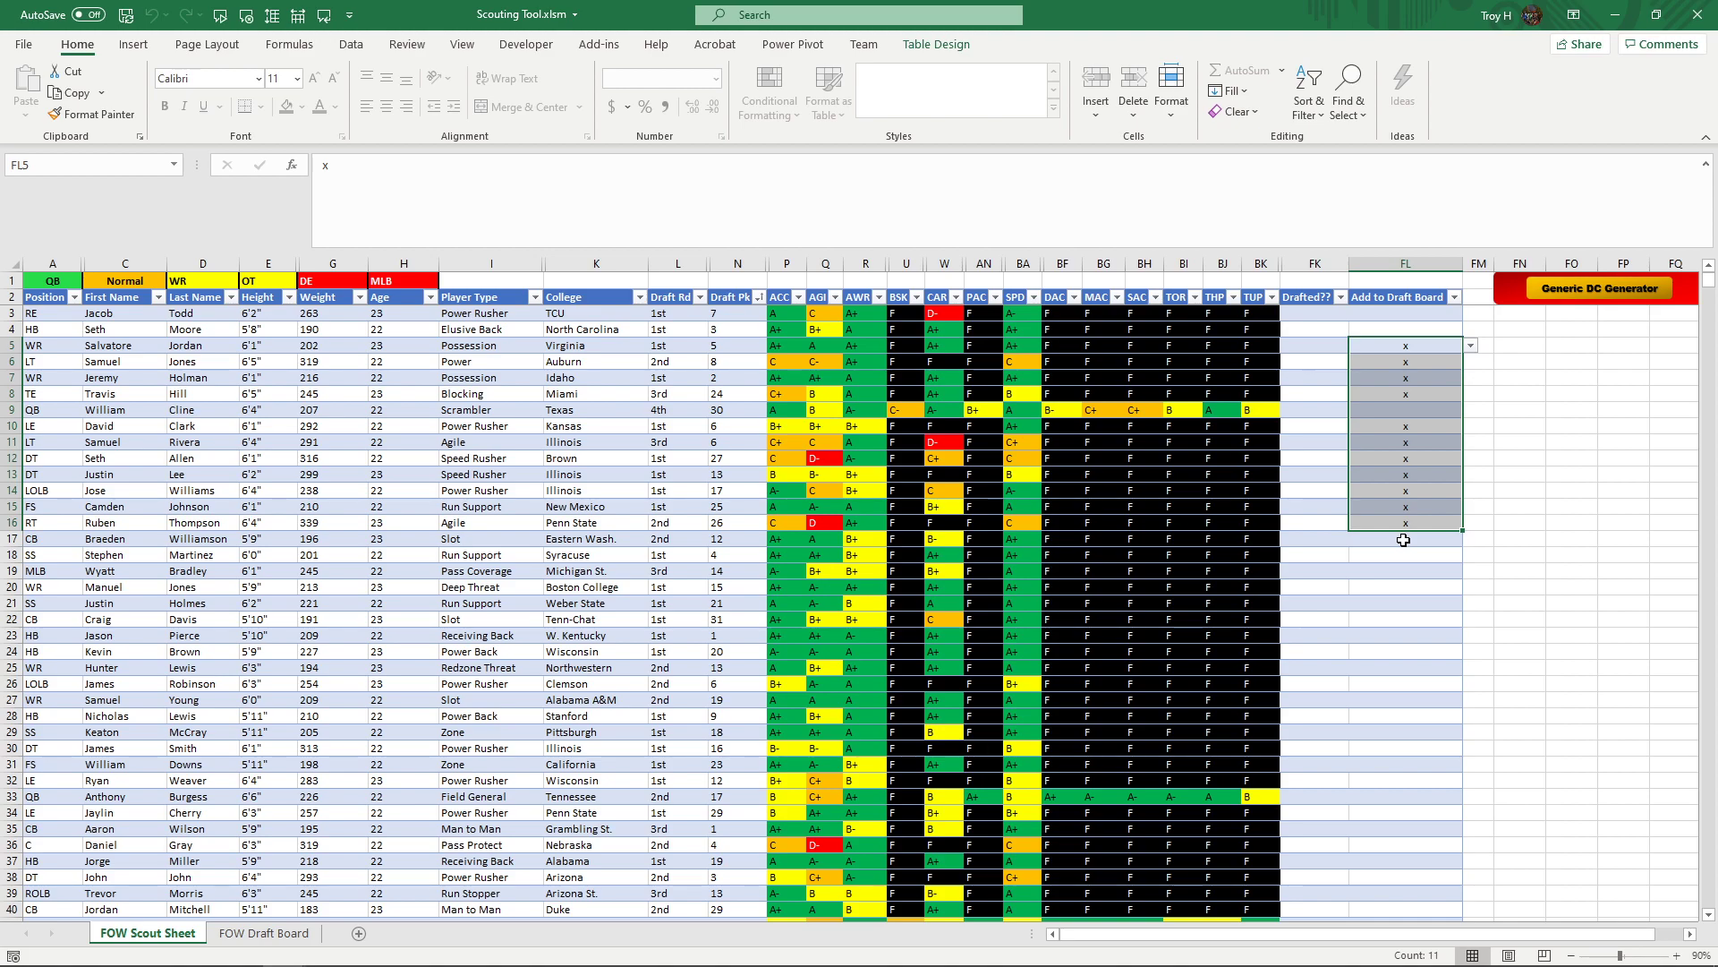
{"action": "key", "text": "Delete"}
{"action": "key", "text": "Up"}
{"action": "key", "text": "Up"}
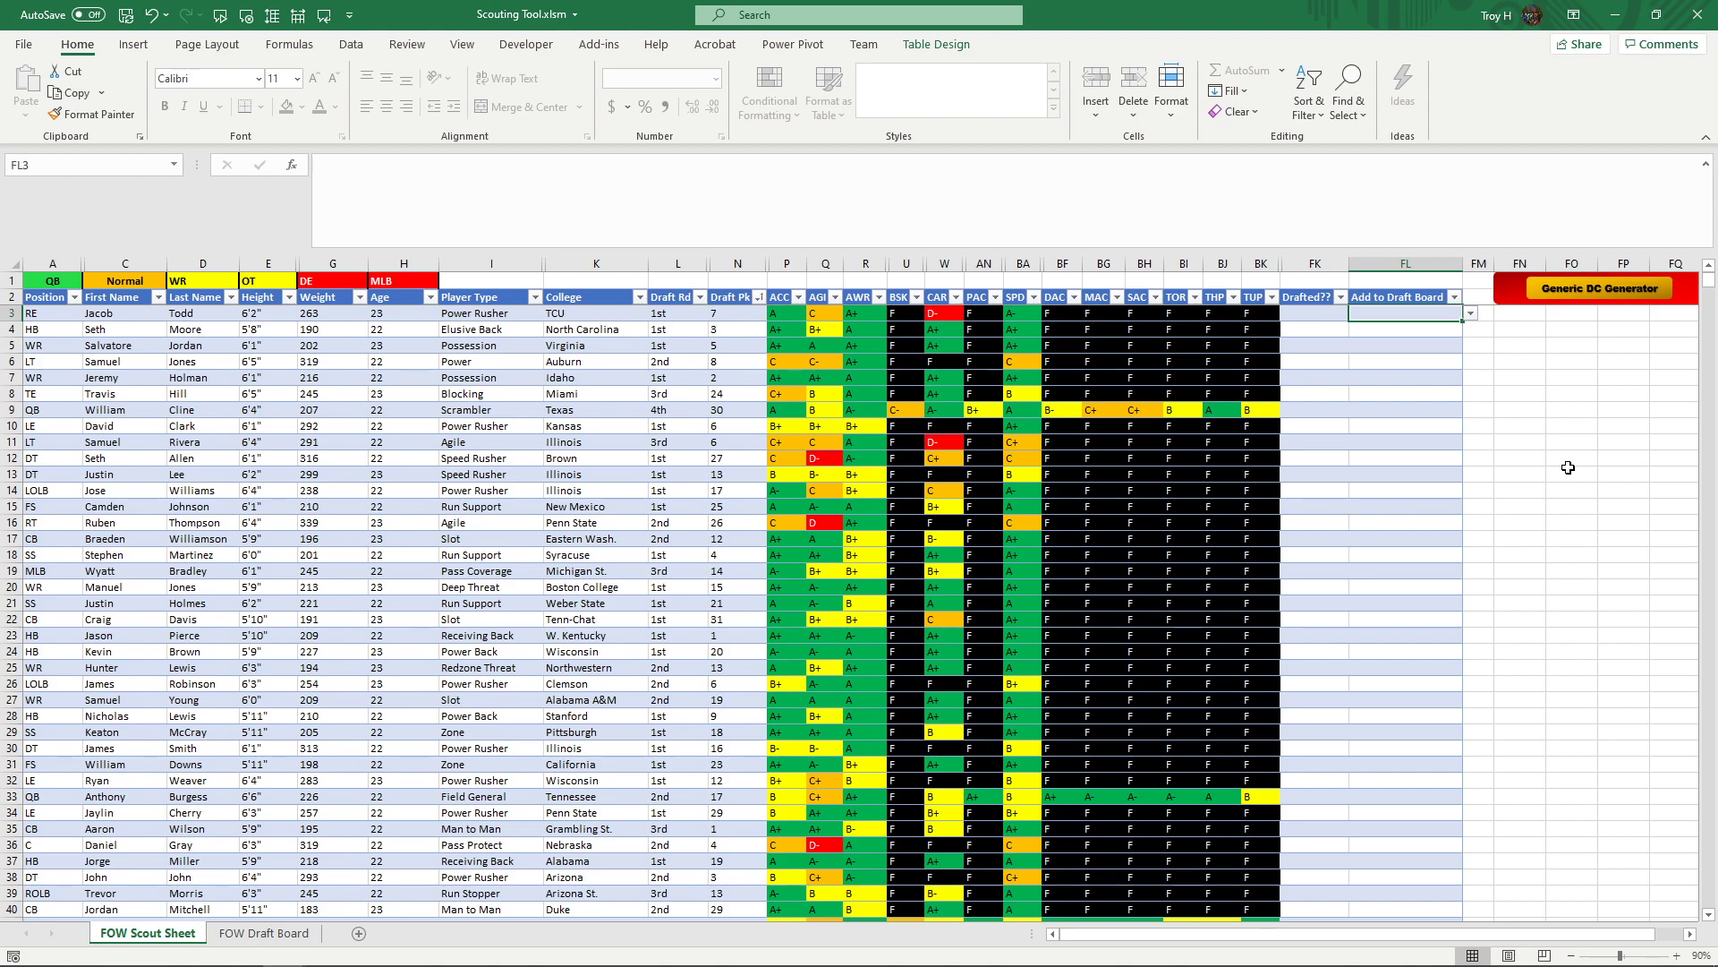
{"action": "left_click_drag", "start_coordinate": [1536, 942], "coordinate": [1580, 945]}
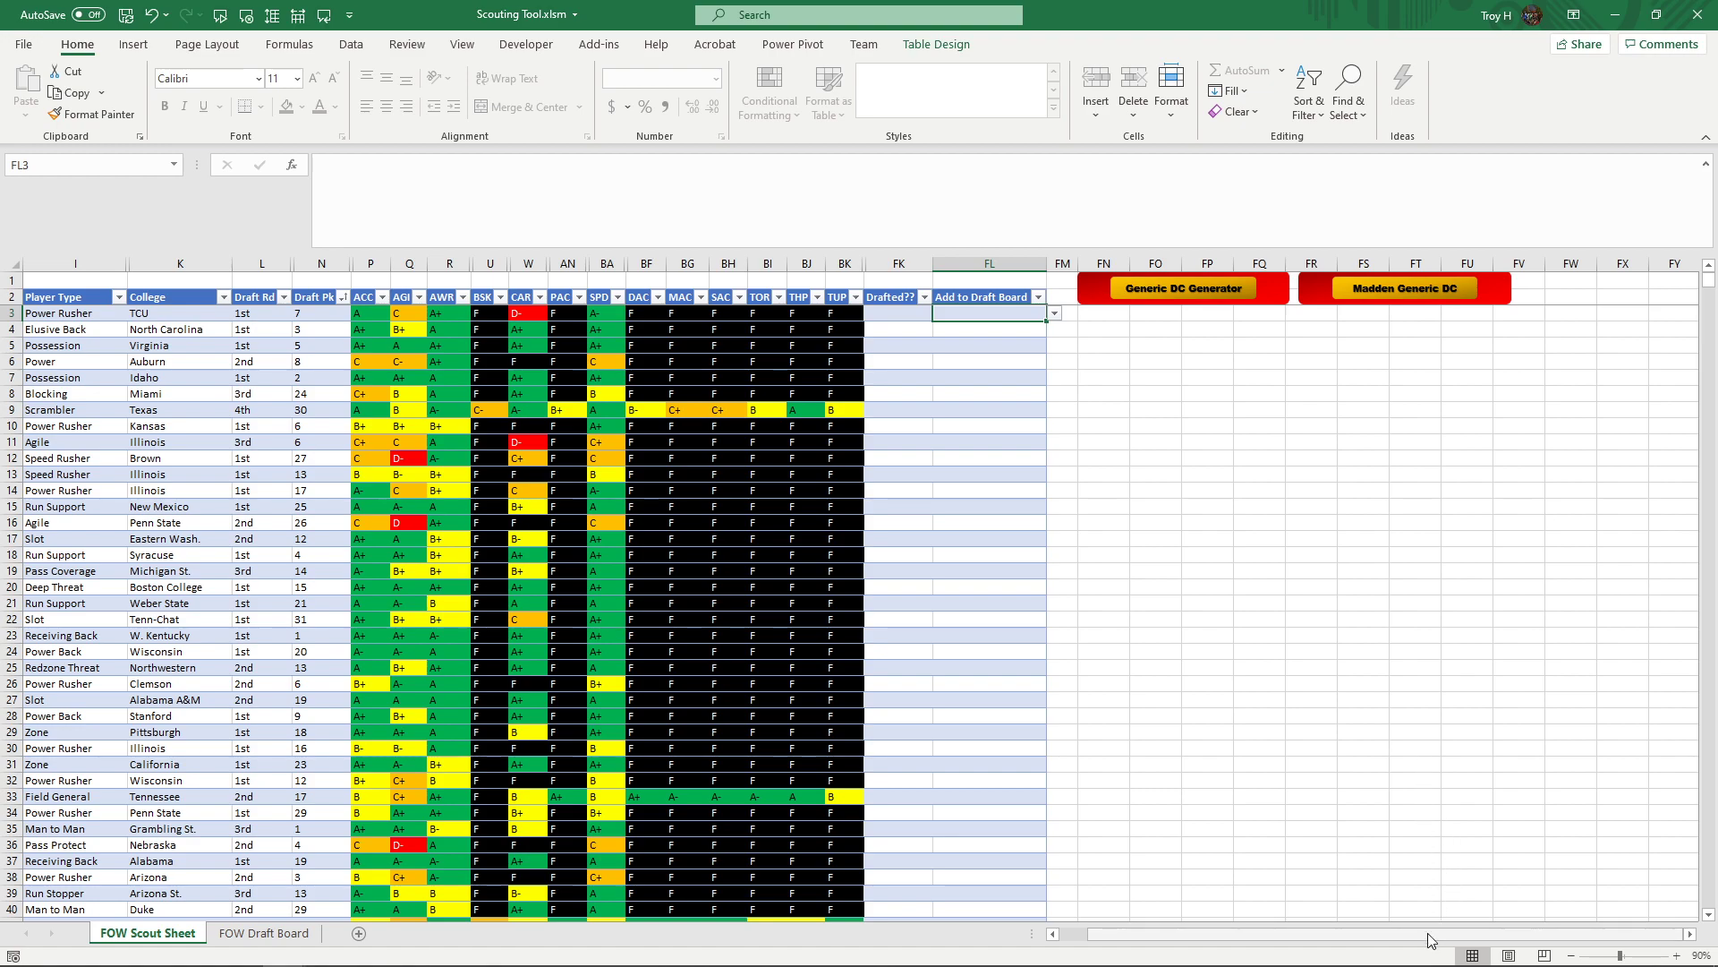
{"action": "left_click_drag", "start_coordinate": [1427, 932], "coordinate": [1318, 936]}
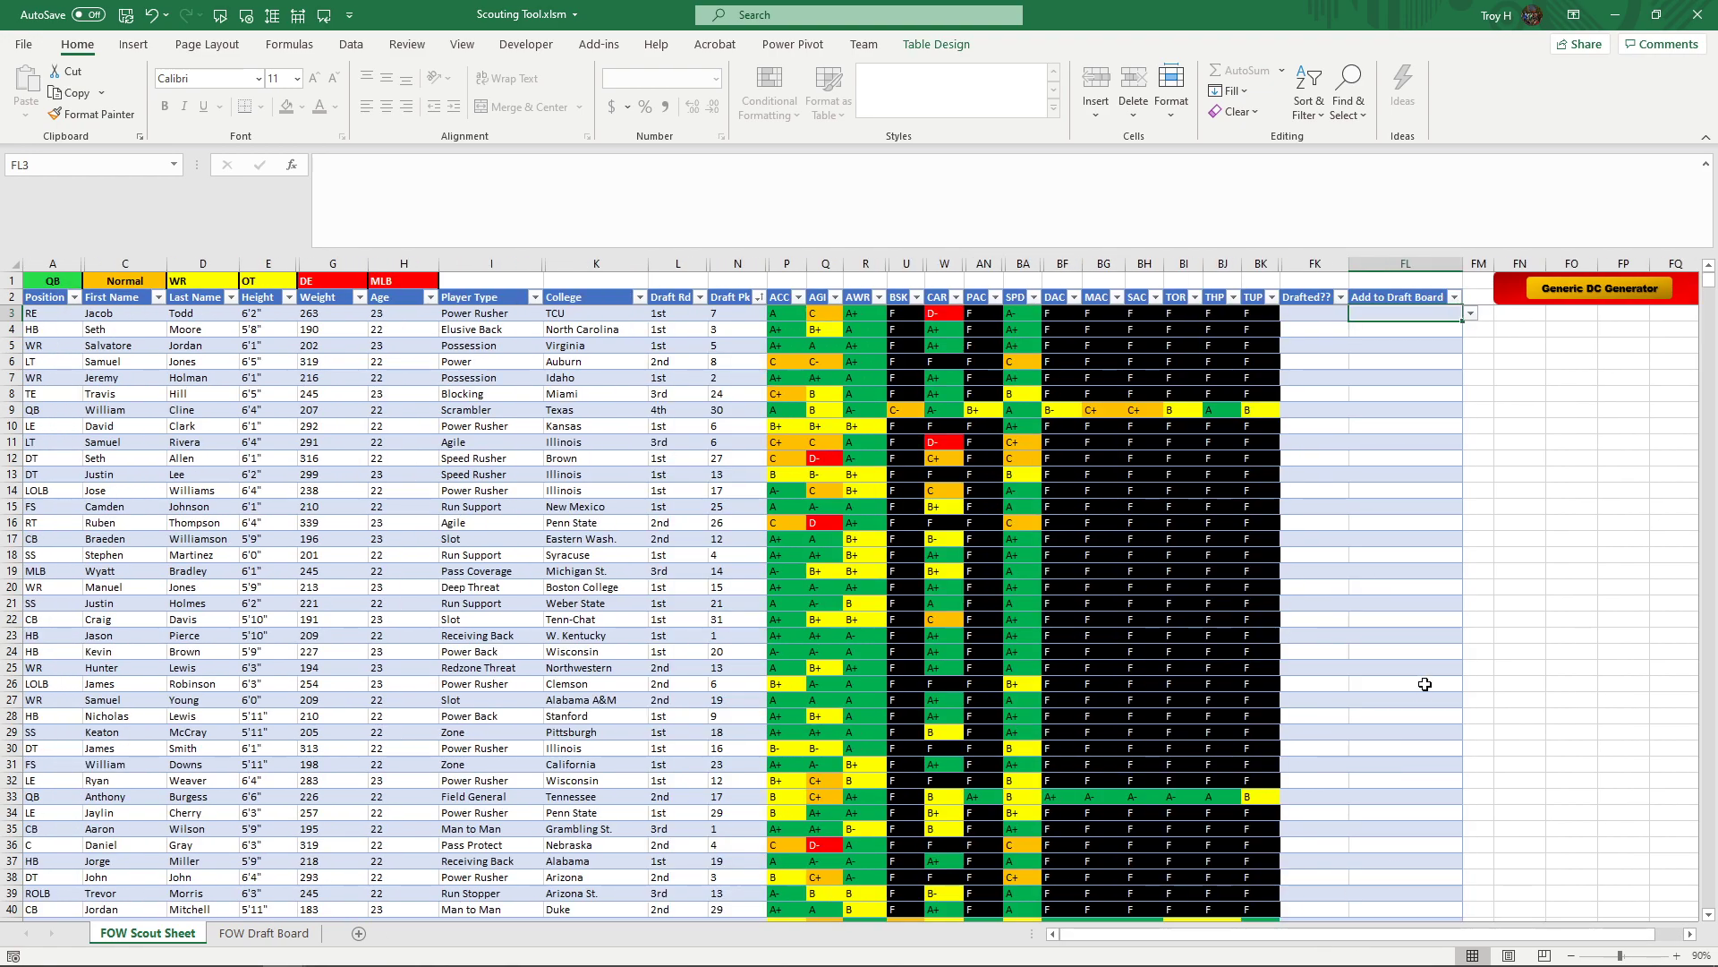